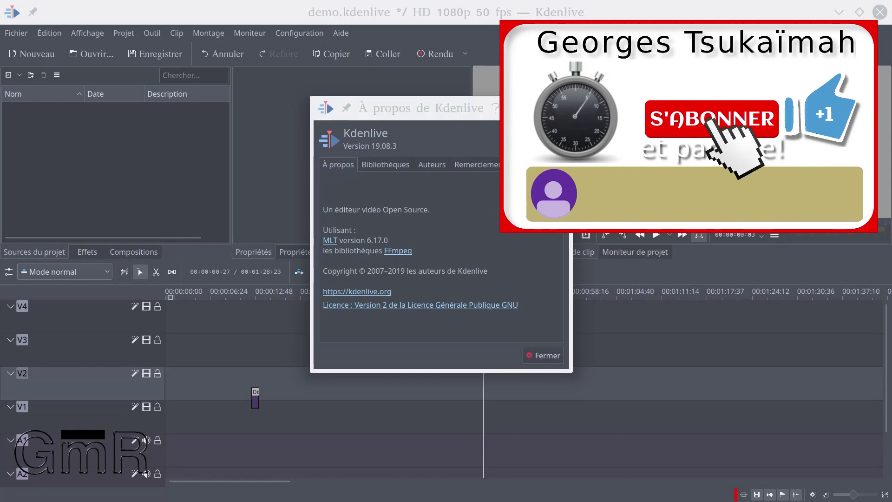
- Import the "vidéo de fond" folder into the project bin and place its background clips on track V1
click(543, 355)
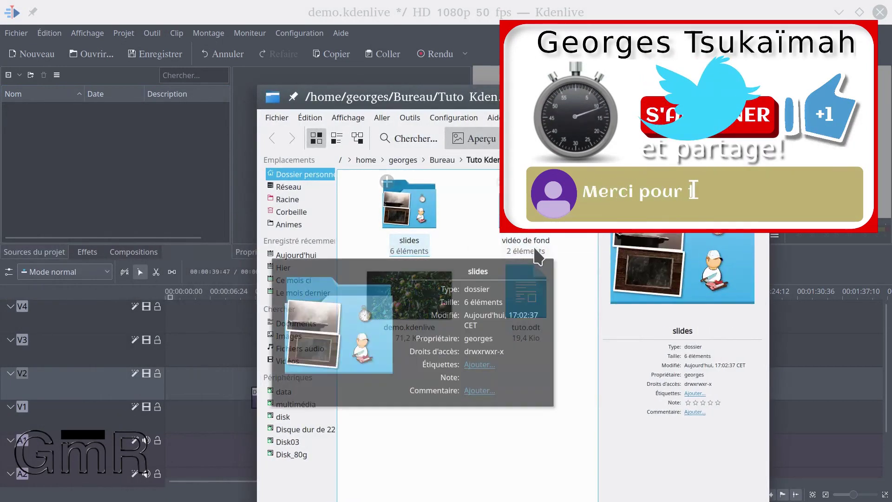
click(520, 254)
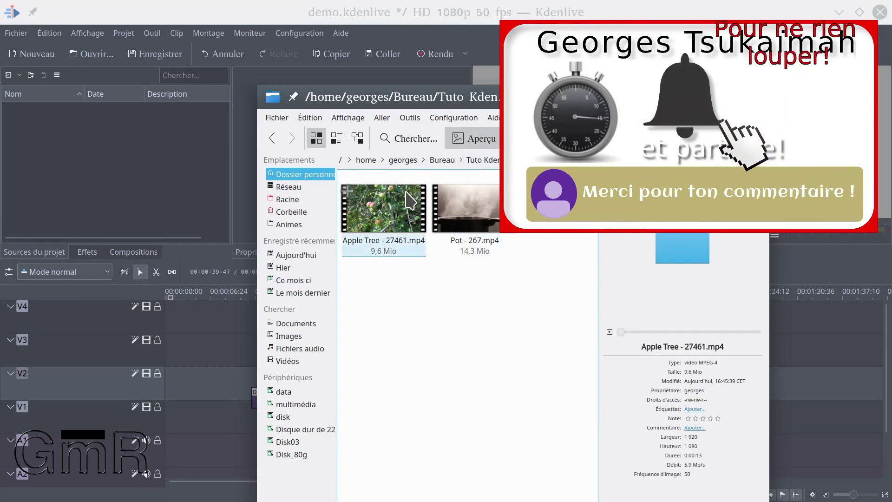
mouse_move(410, 201)
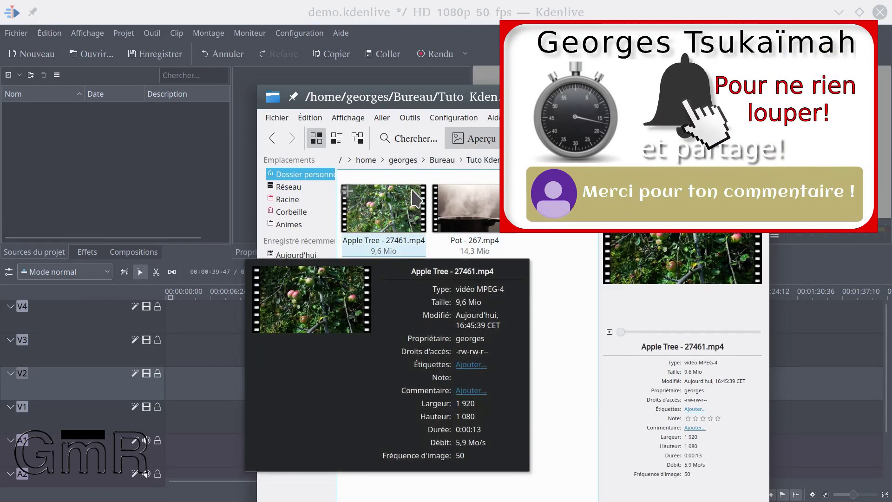
click(487, 162)
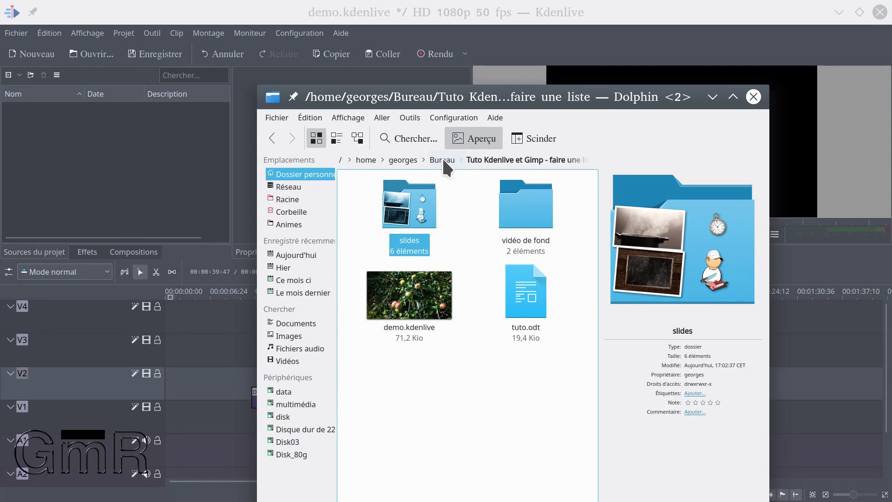
click(535, 218)
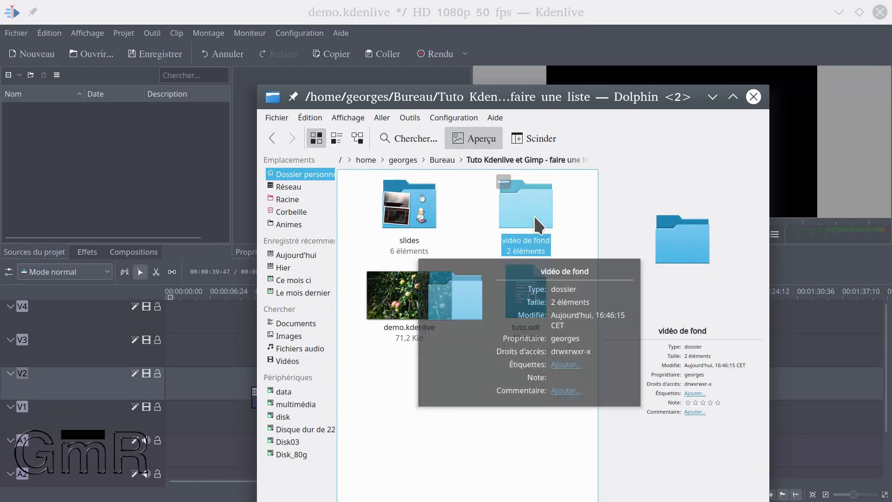
drag(533, 213, 165, 134)
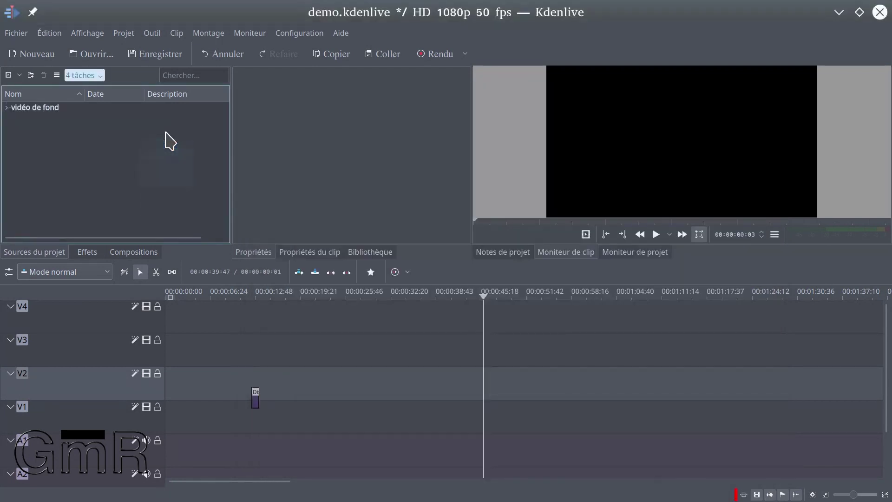
click(8, 107)
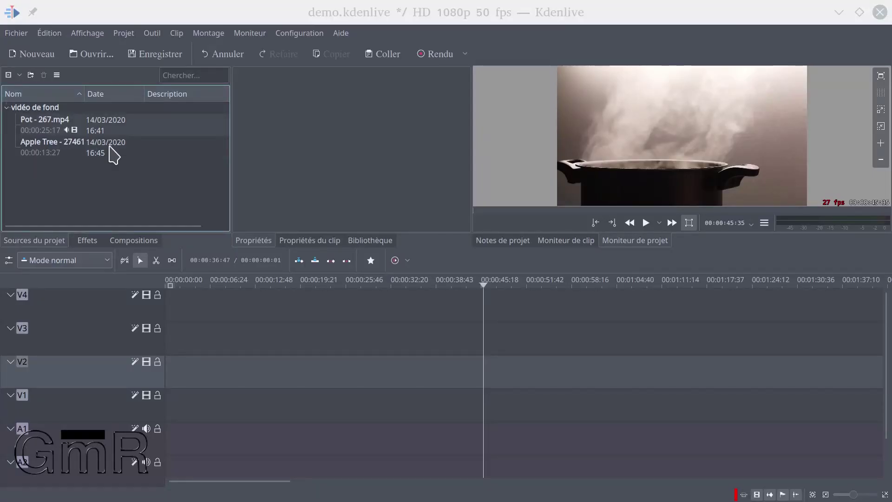
drag(34, 153, 187, 407)
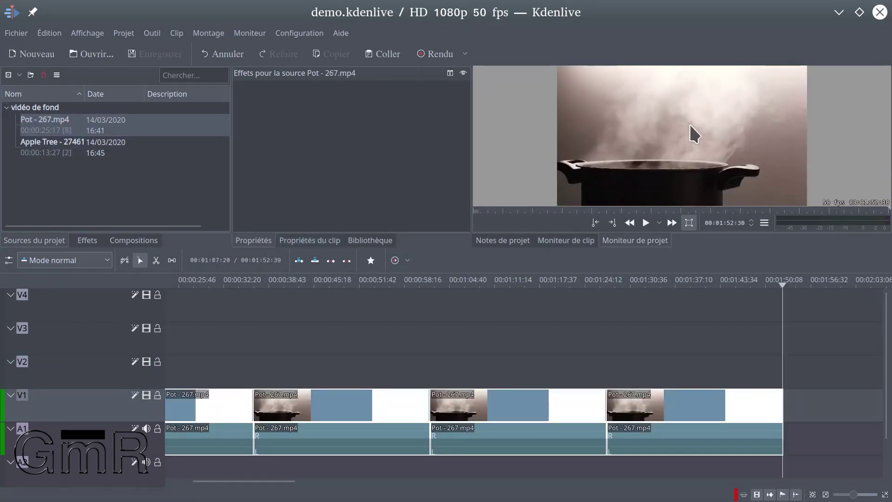
- Extract the video frame at about 00:01:13:36 to the project, overwriting cadre_vidéo.png in the slides folder
click(512, 338)
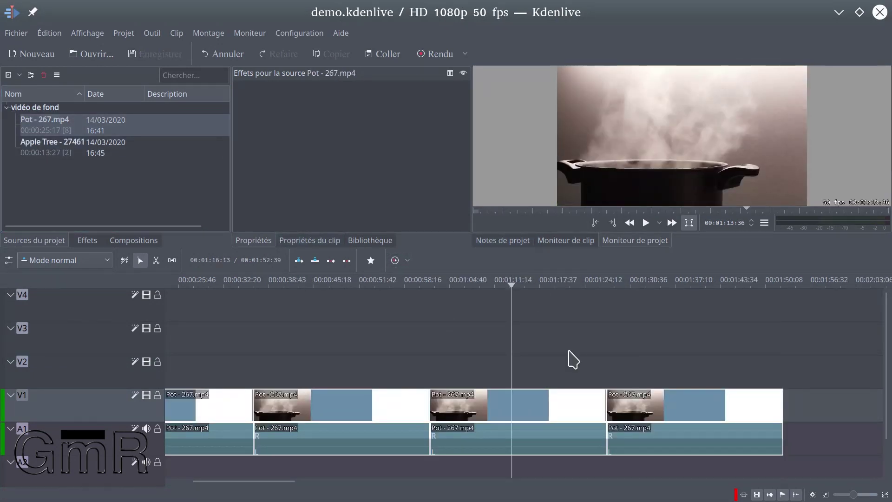
right_click(638, 132)
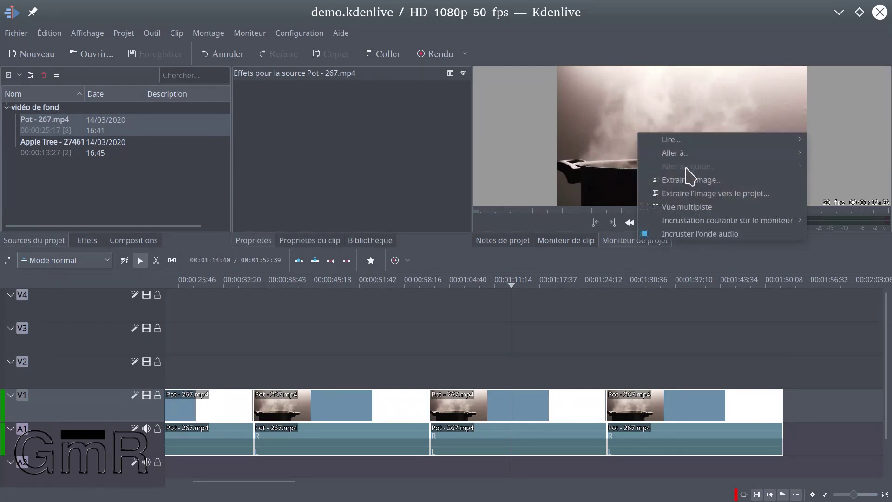
click(687, 193)
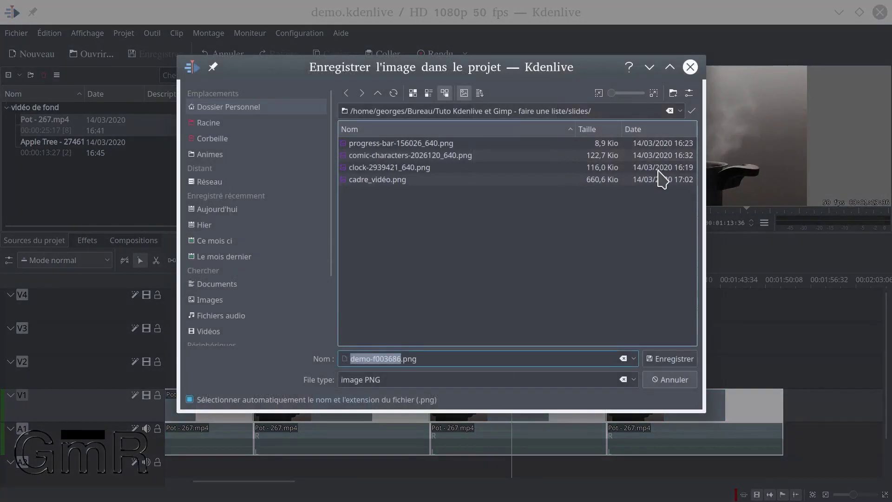
click(373, 183)
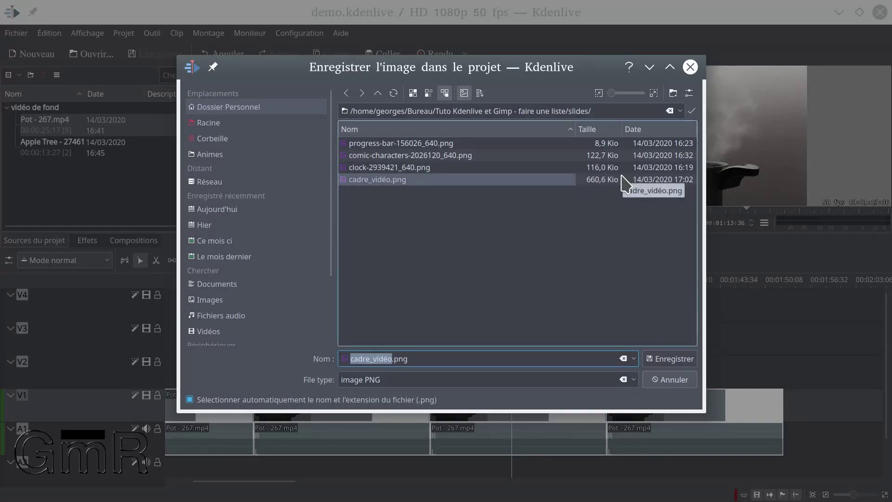
click(677, 359)
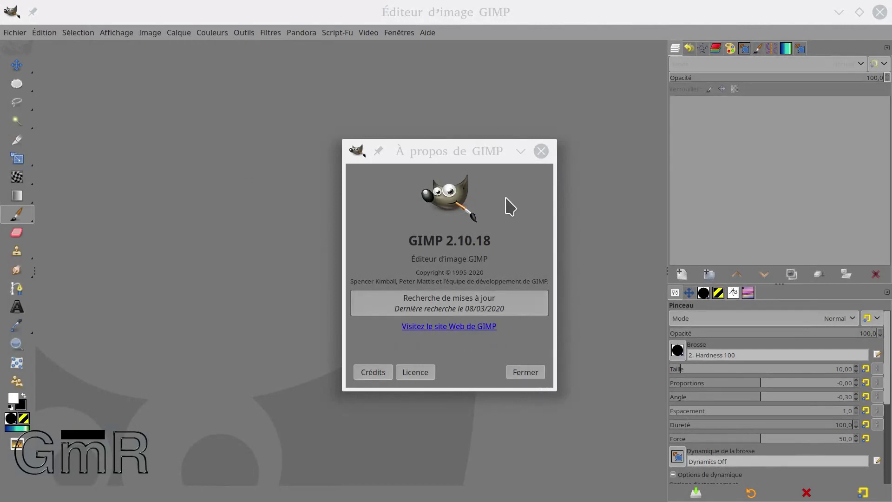
- Switch to GIMP, open cadre_vidéo.png from the slides folder as the base image and maximize the window
click(534, 372)
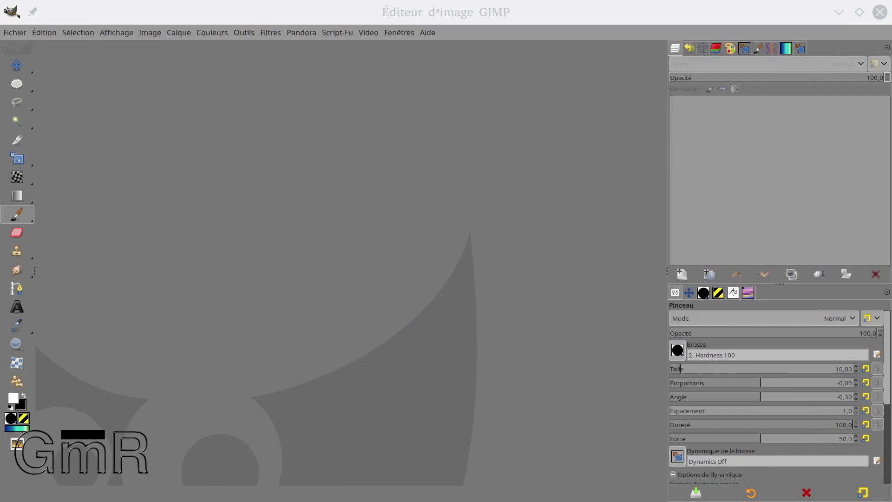
drag(0, 176, 199, 120)
drag(378, 20, 889, 181)
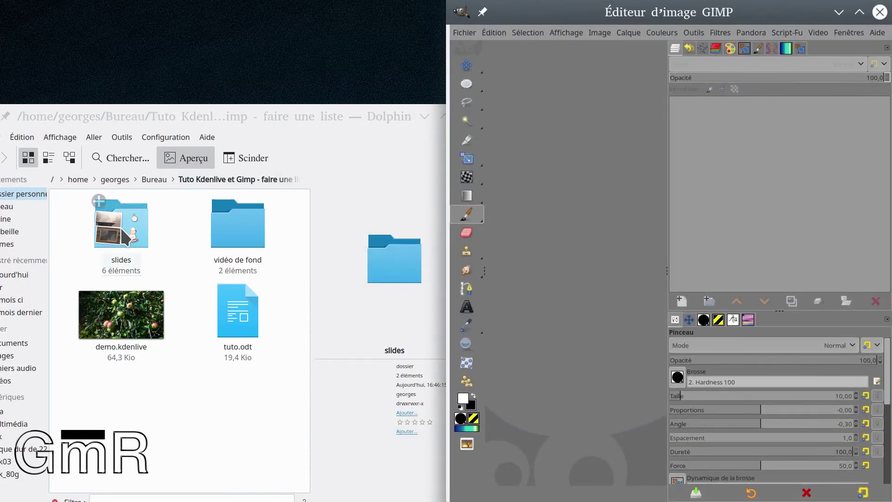
click(133, 228)
drag(135, 229, 576, 184)
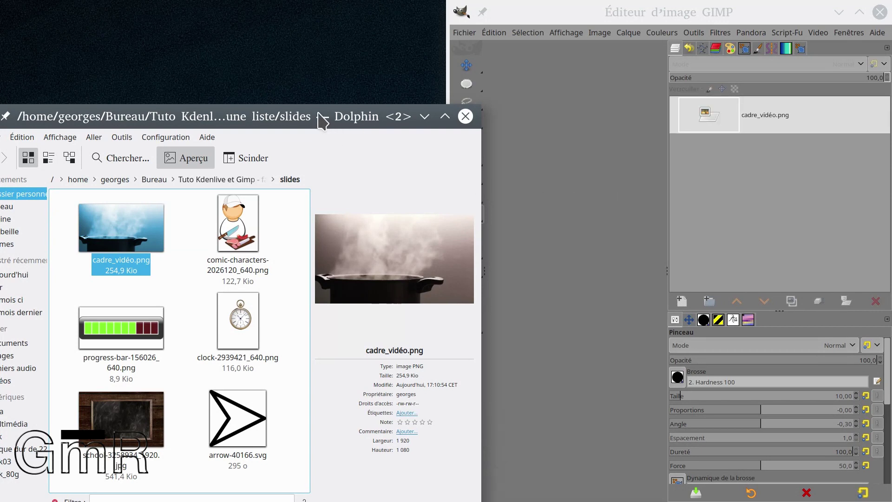
drag(319, 115, 0, 116)
double_click(657, 13)
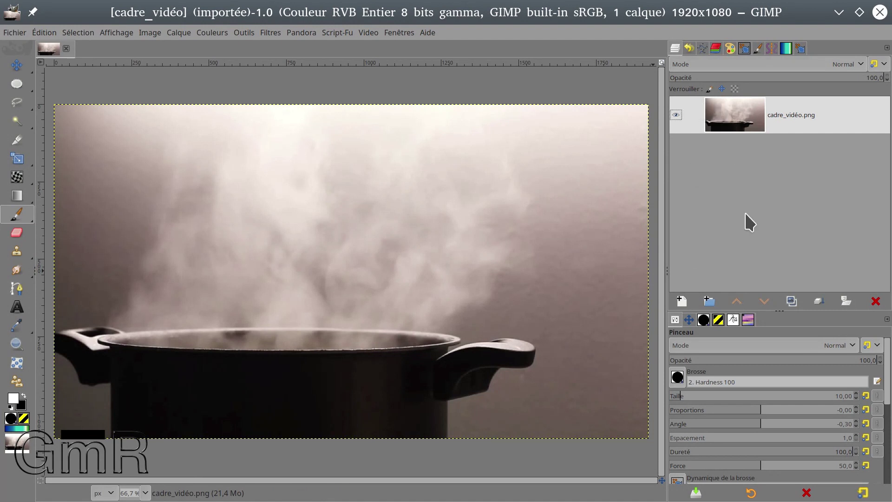
- Create two layer groups above the cadre_vidéo.png layer and select the upper one
click(709, 301)
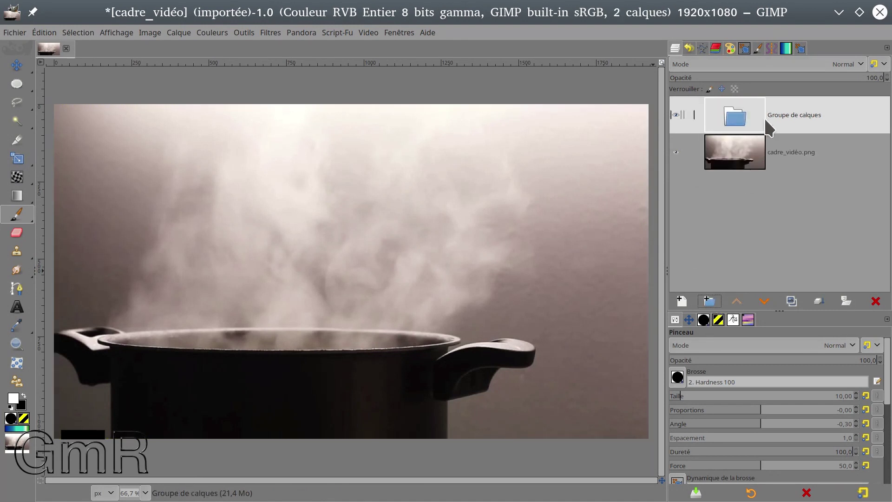
click(723, 160)
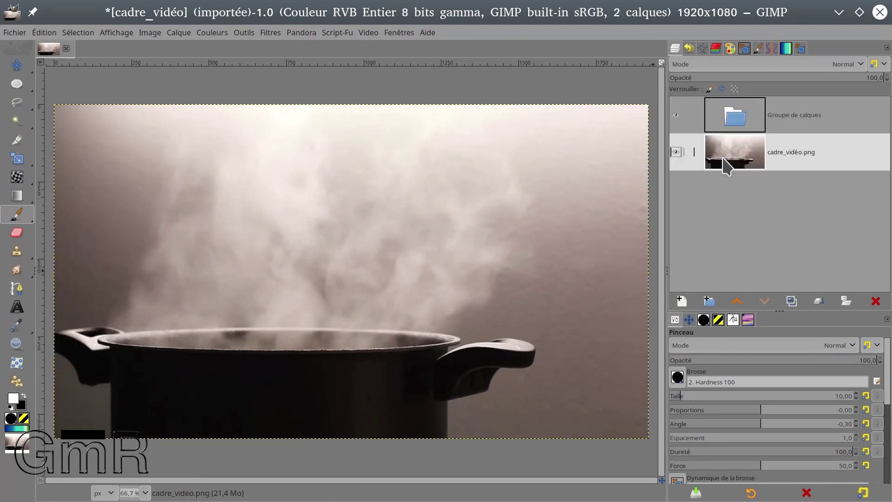
click(709, 301)
double_click(807, 115)
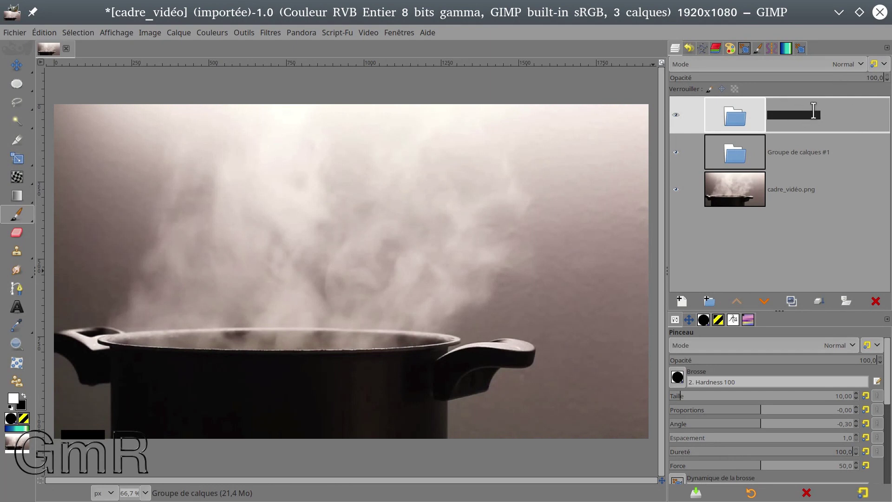
click(799, 154)
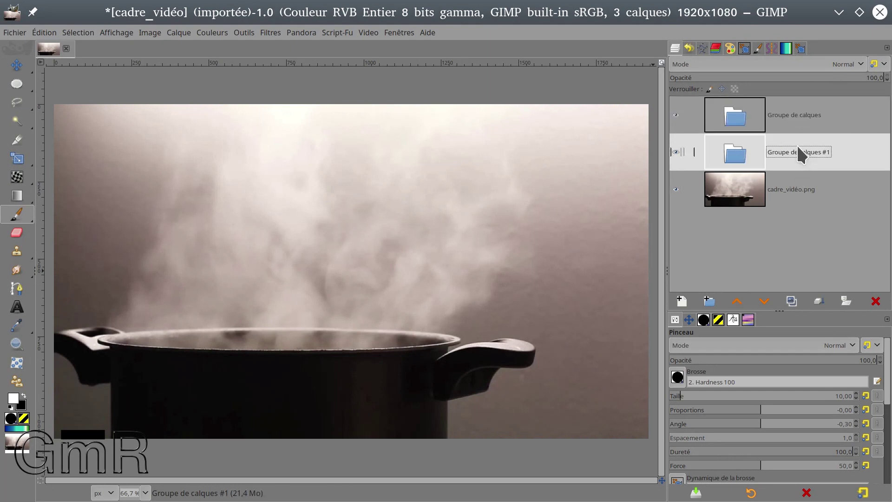
click(761, 123)
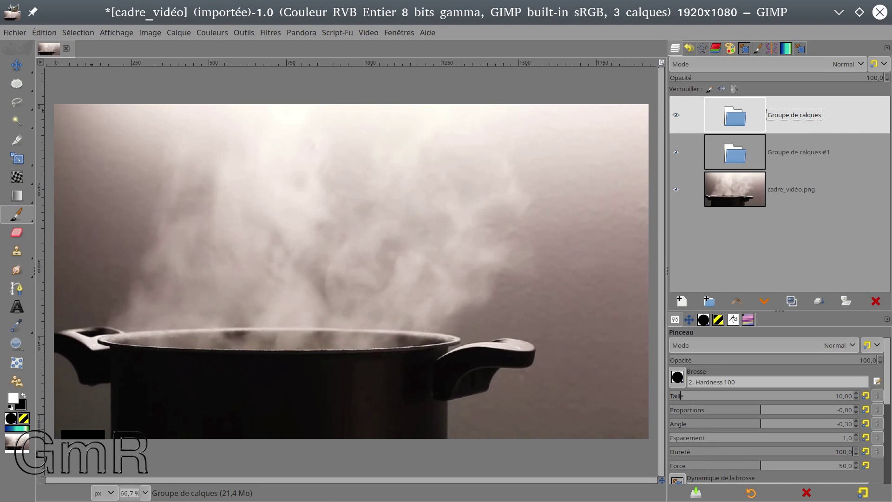
- Switch to Dolphin and add school-3258934_1920.jpg from the slides folder into the lower layer group, Groupe de calques #1
key(alt+Tab)
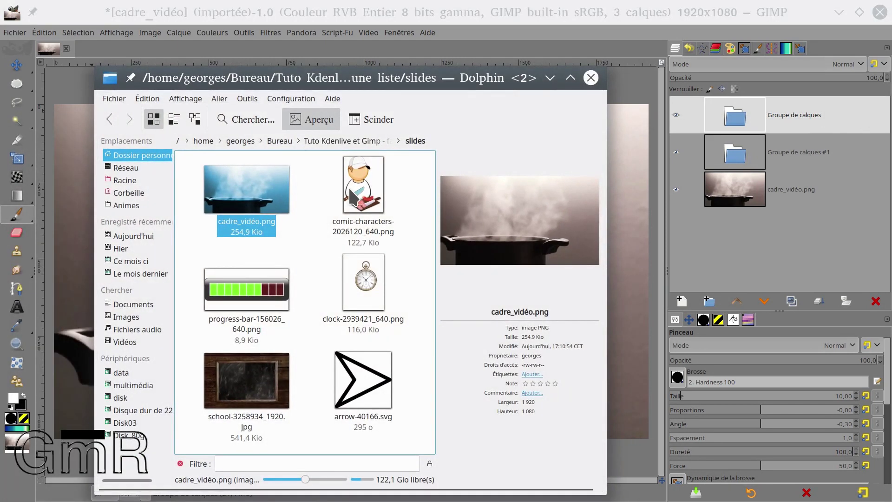
click(354, 188)
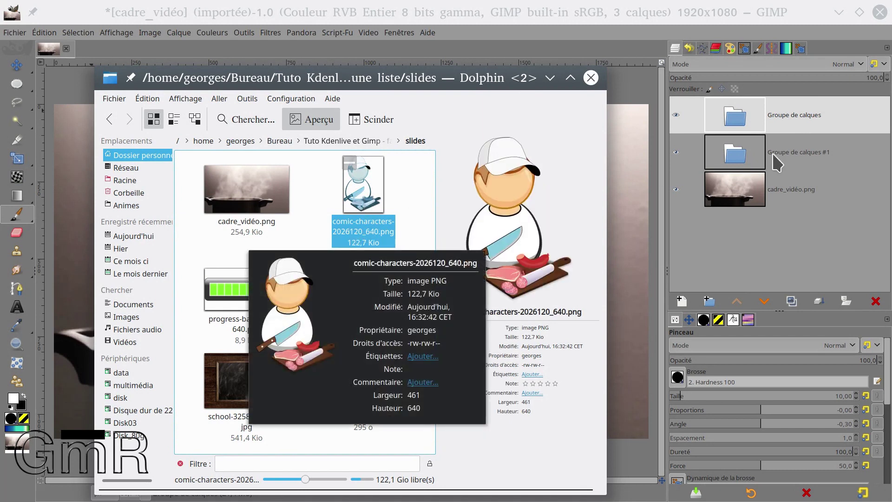
drag(246, 378, 755, 148)
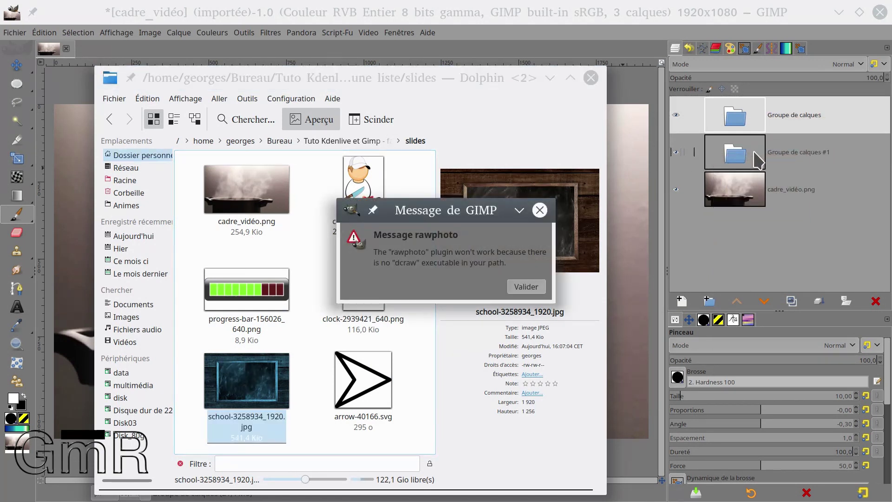
click(528, 285)
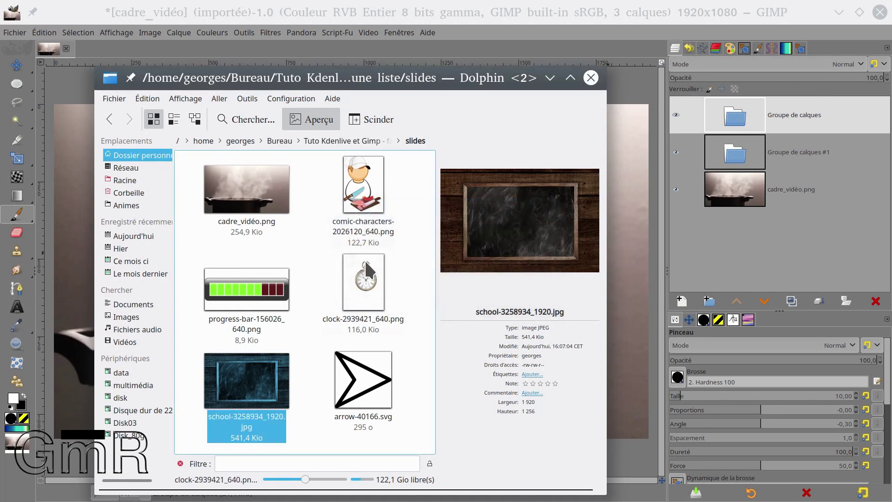
- Add the arrow, clock, progress-bar and comic-character images from the slides folder to the image as layers
click(246, 298)
click(369, 381)
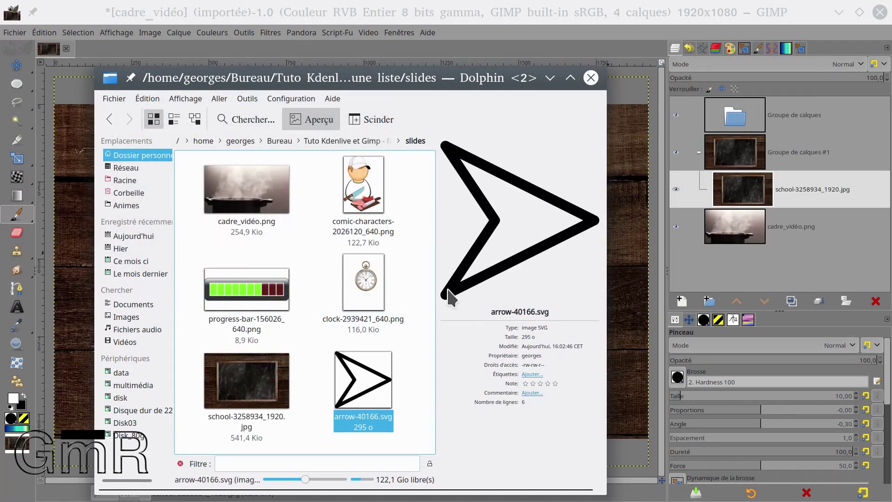
shift+click(376, 280)
click(371, 384)
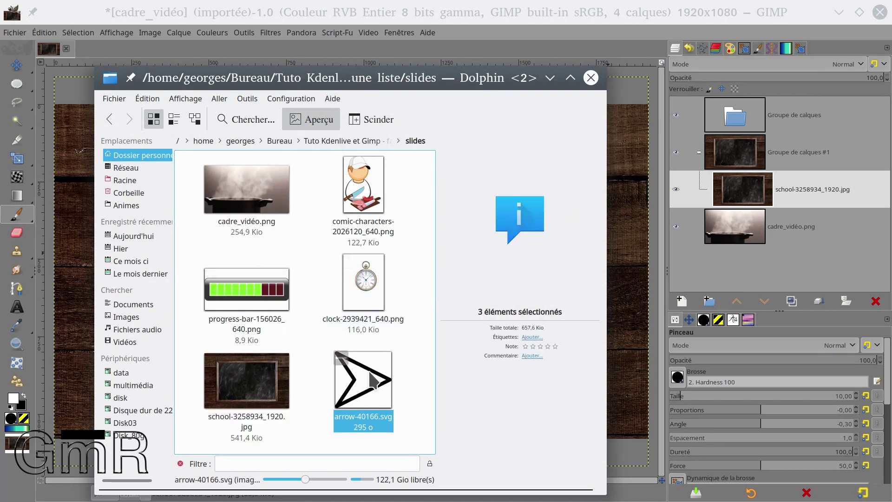
ctrl+click(357, 282)
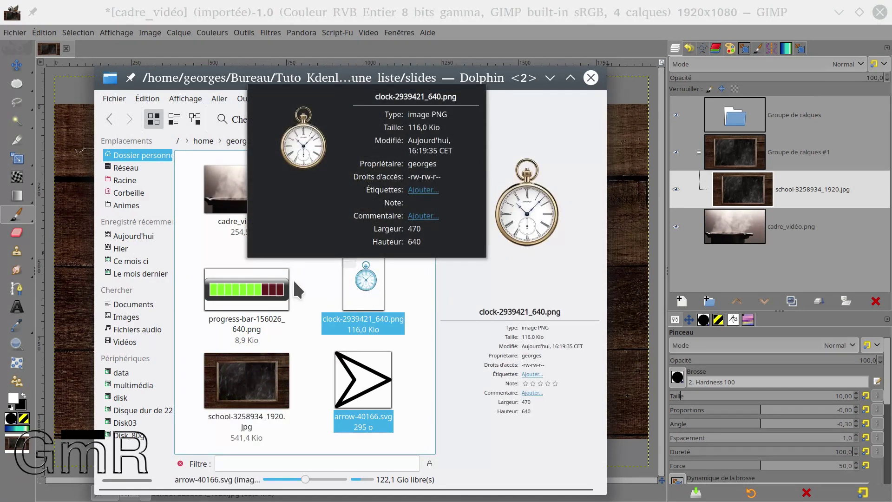
ctrl+click(280, 284)
ctrl+click(367, 193)
drag(367, 193, 739, 112)
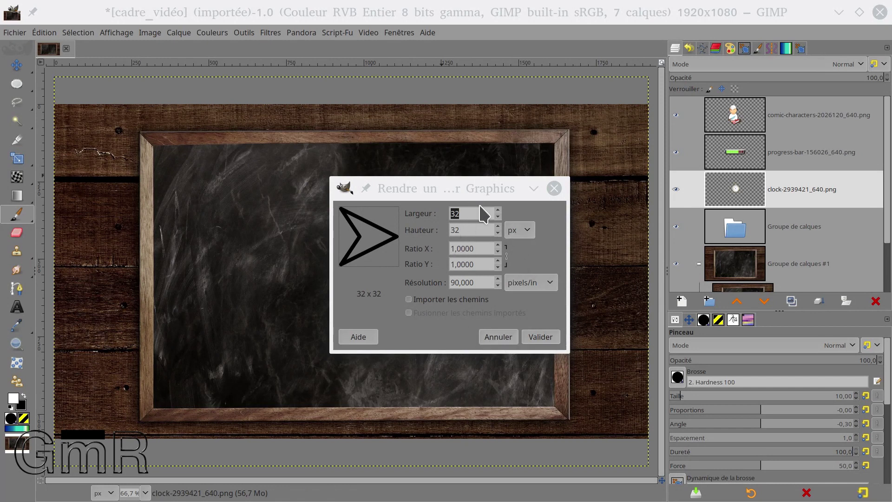
- Import the arrow SVG at a width and height of 100 px
drag(478, 208, 411, 207)
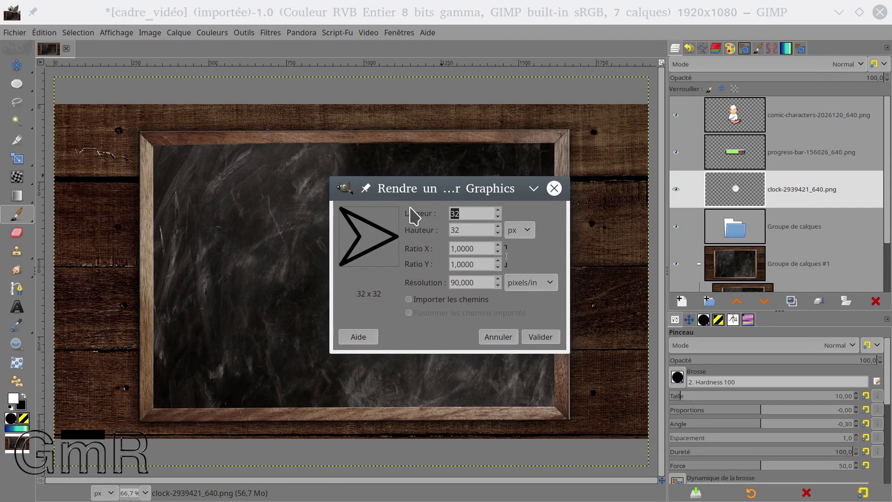
drag(464, 229, 448, 225)
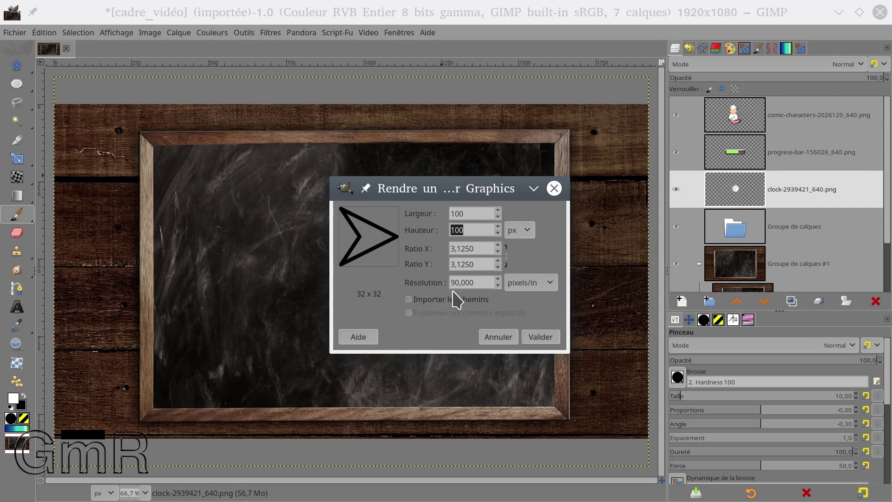
click(541, 337)
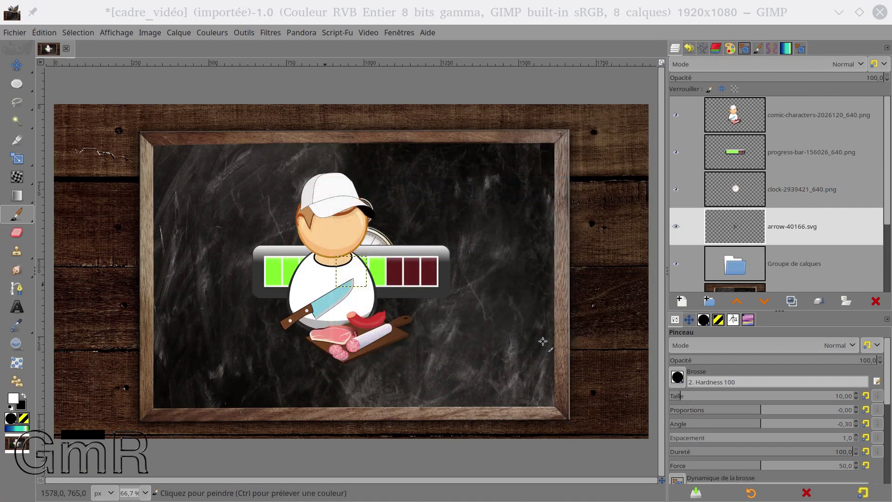
- Move the arrow, clock, progress-bar and comic-character layers into the upper layer group, Groupe de calques, with the character on top
click(743, 213)
drag(740, 230, 757, 272)
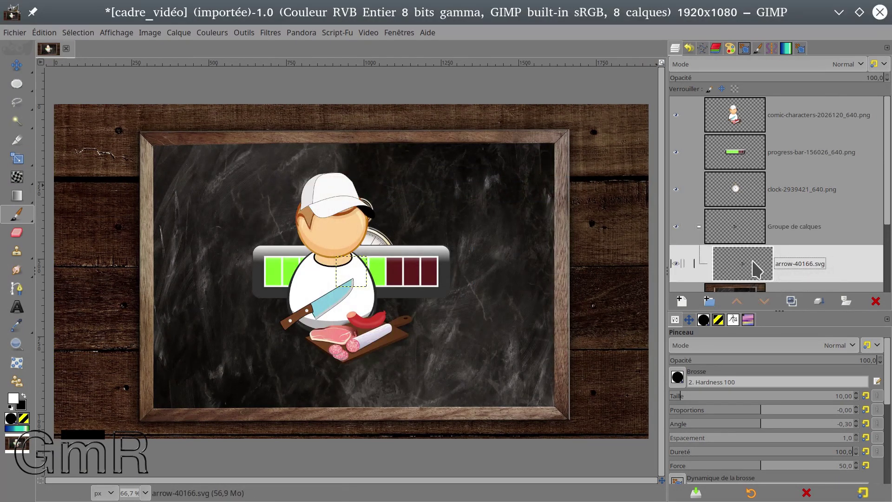
drag(755, 230, 775, 234)
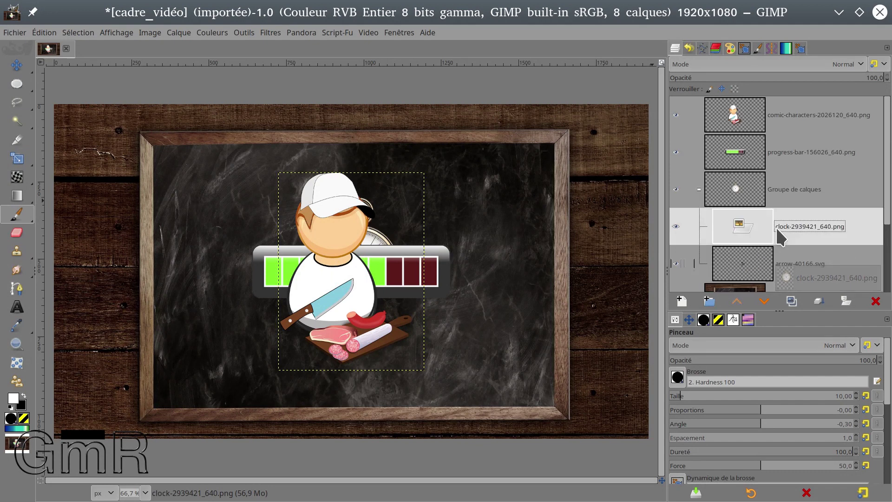
click(749, 179)
drag(742, 156, 774, 229)
drag(747, 119, 768, 181)
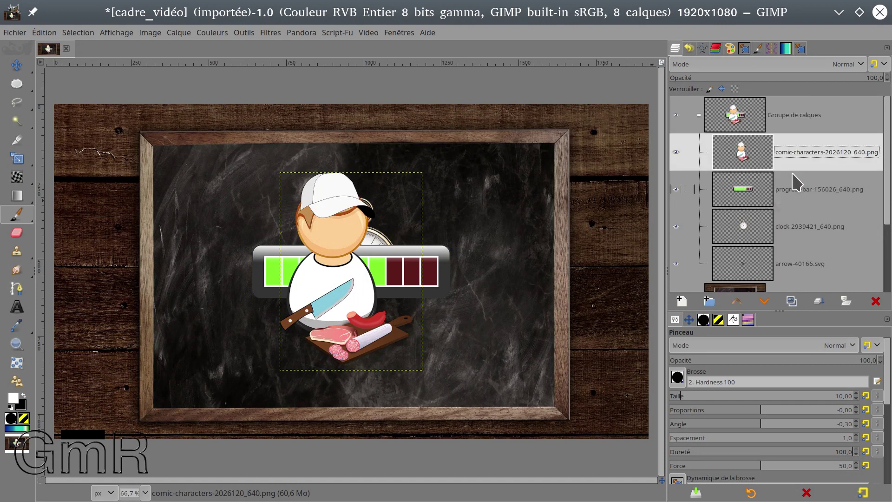
- Hide and collapse the Groupe de calques group, and rename Groupe de calques #1 as Ardoise
click(683, 115)
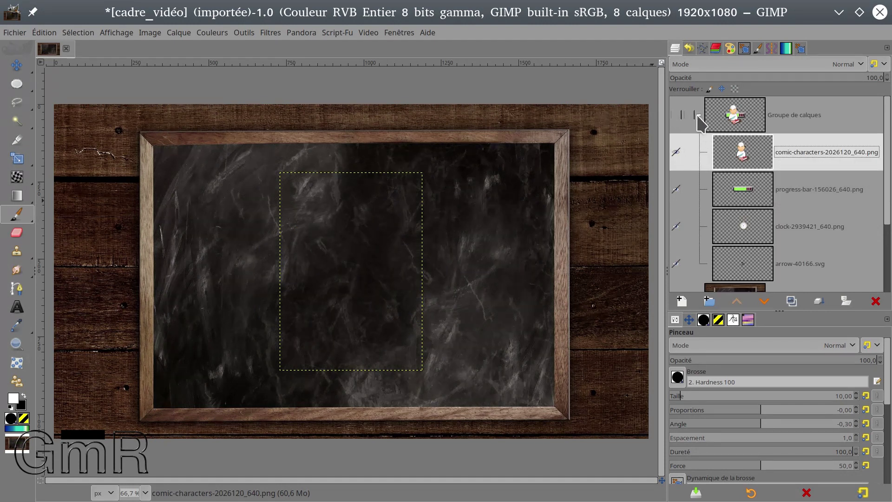
click(699, 115)
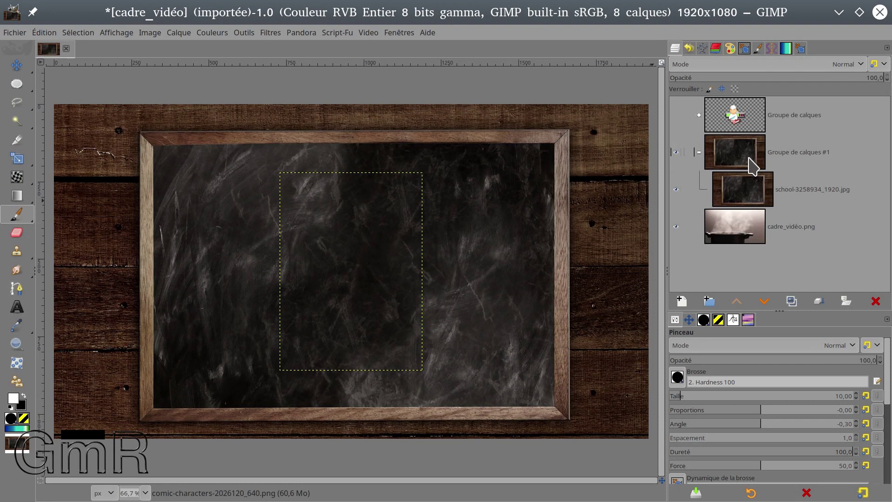
double_click(784, 153)
text(Ardoise)
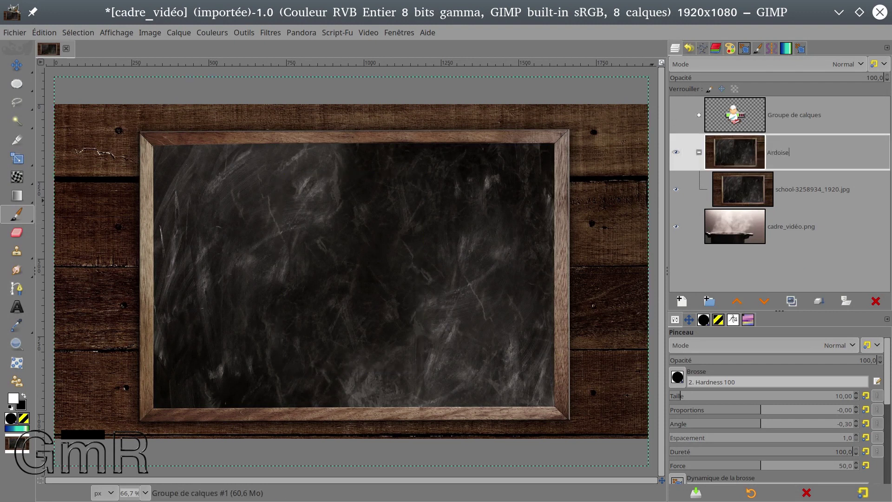
key(Return)
- Activate the school-3258934_1920.jpg layer and place guides along the outer left and upper edges of the chalkboard frame
click(795, 189)
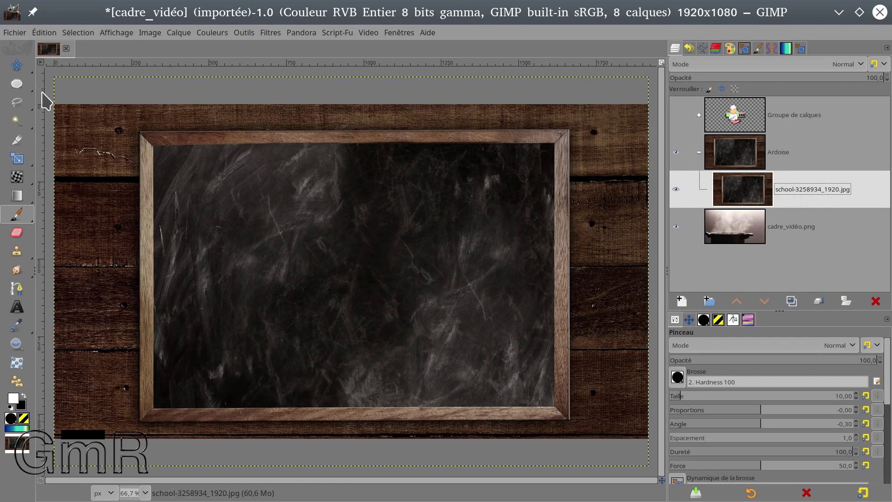
drag(42, 124, 138, 137)
drag(260, 64, 255, 129)
- Make a rectangular selection of about 1396 × 942 px around the outside of the chalkboard's wooden frame
click(17, 102)
mouse_move(17, 85)
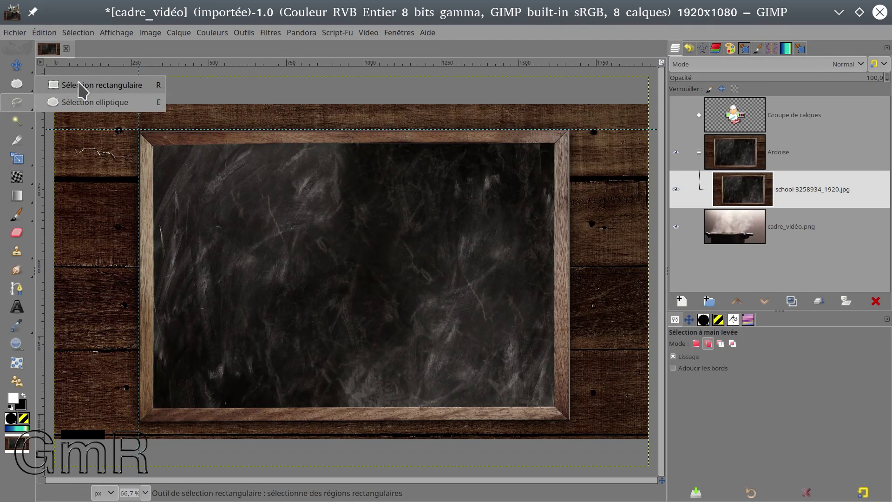
click(83, 86)
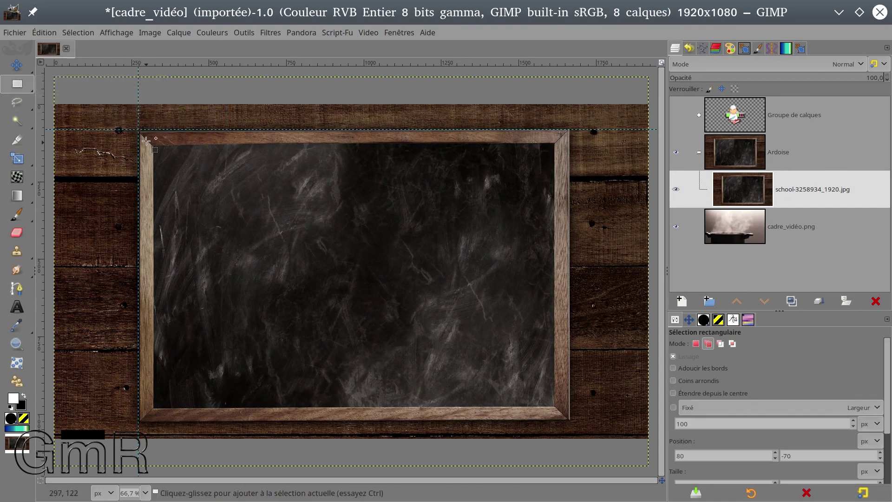
drag(137, 128, 571, 420)
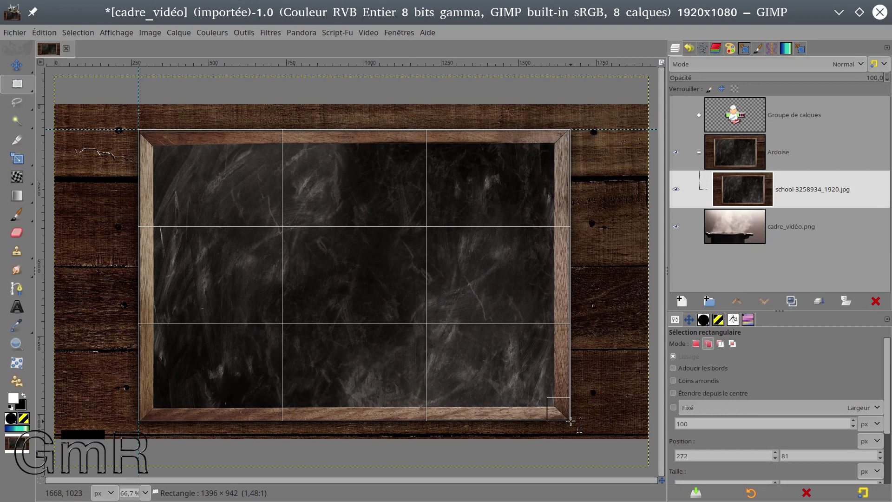
drag(571, 421, 571, 421)
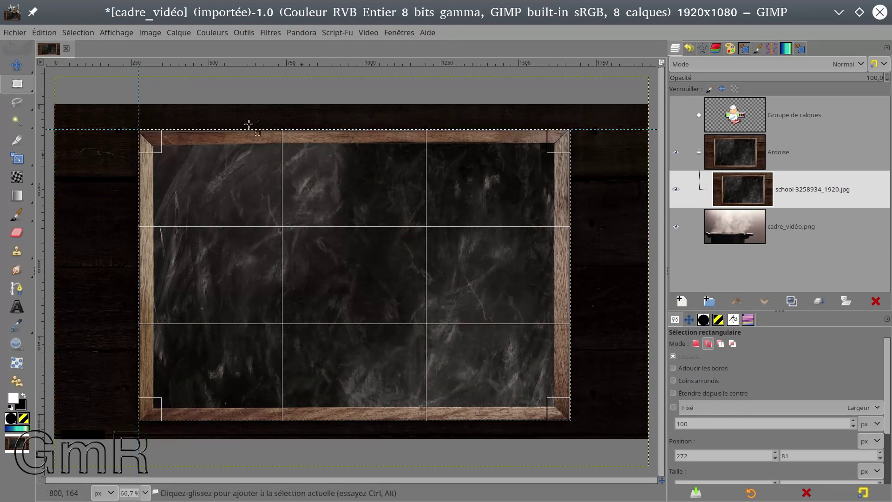
click(321, 250)
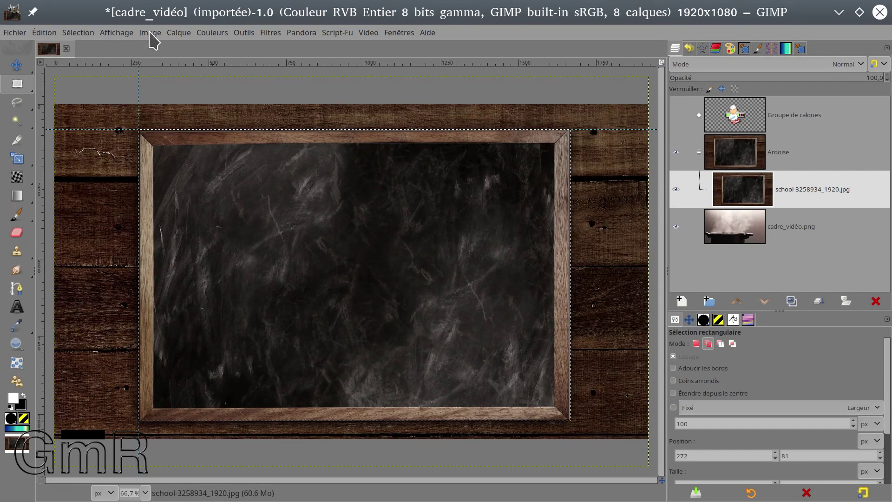
- Invert the selection and delete the wooden wall around the chalkboard from the school-3258934_1920.jpg layer
click(83, 35)
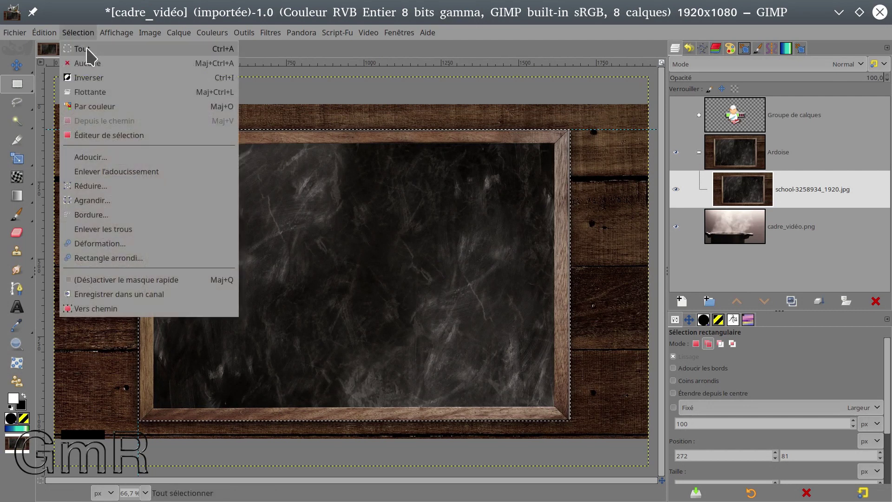
click(87, 78)
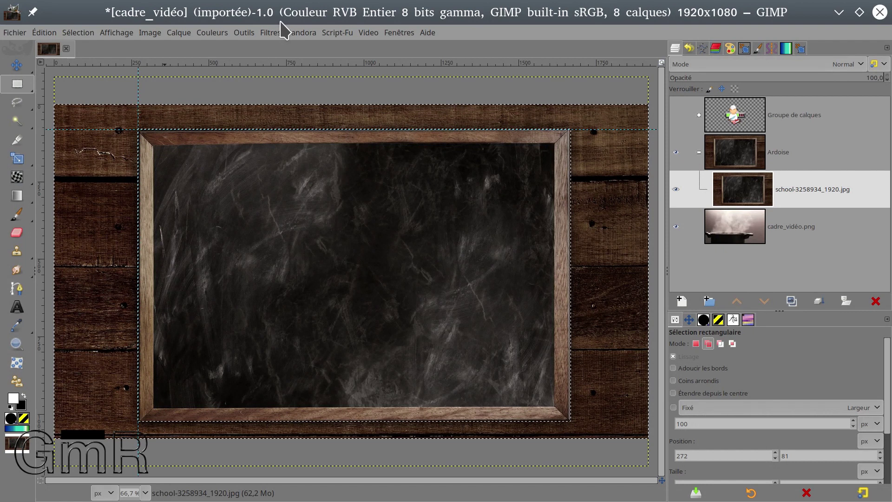
key(Delete)
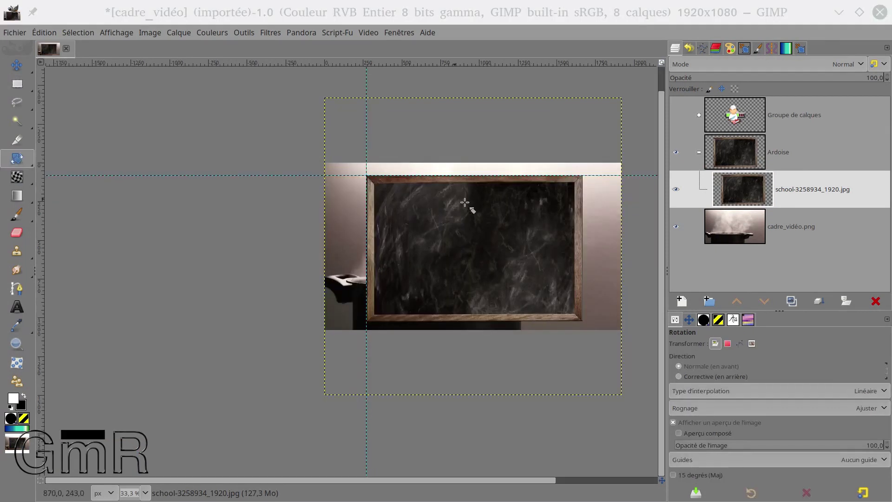
- Remove all guides from the image and fit the school-3258934_1920.jpg layer's boundary to the image dimensions
click(117, 33)
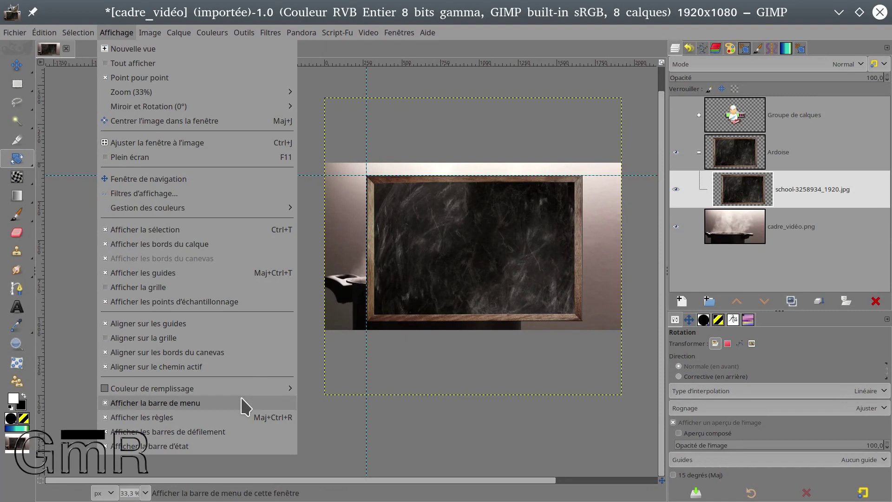
mouse_move(242, 393)
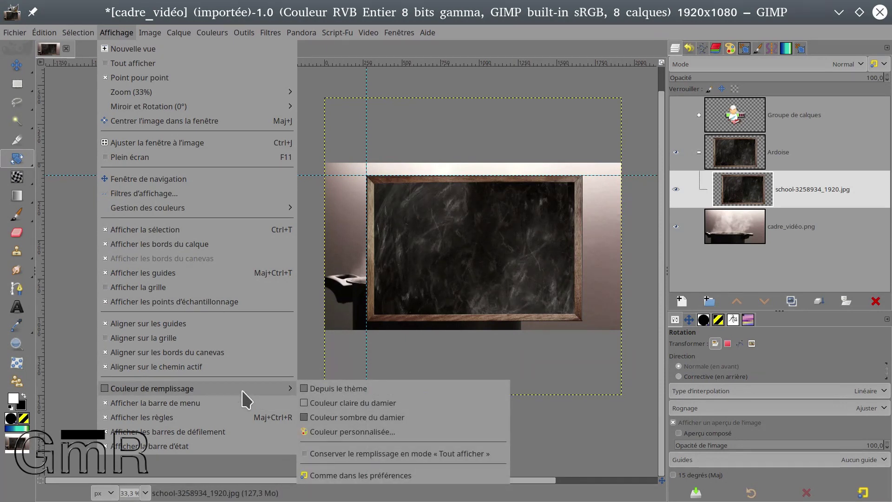
mouse_move(149, 33)
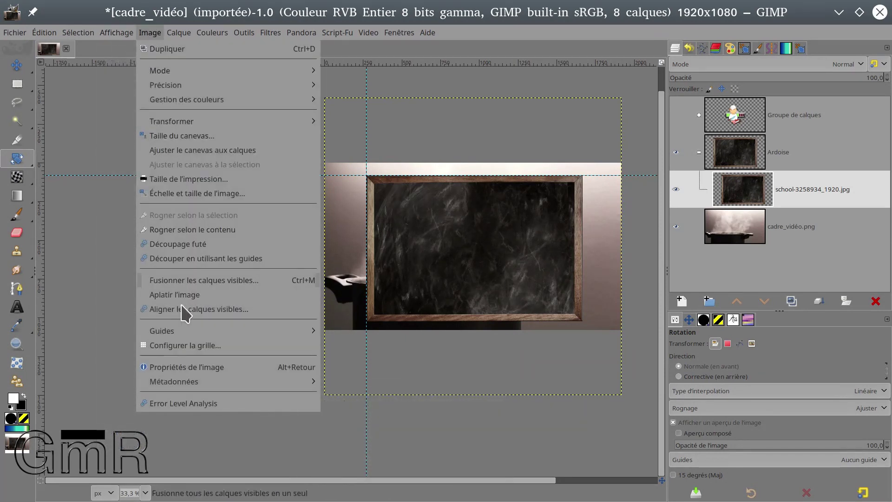
mouse_move(183, 331)
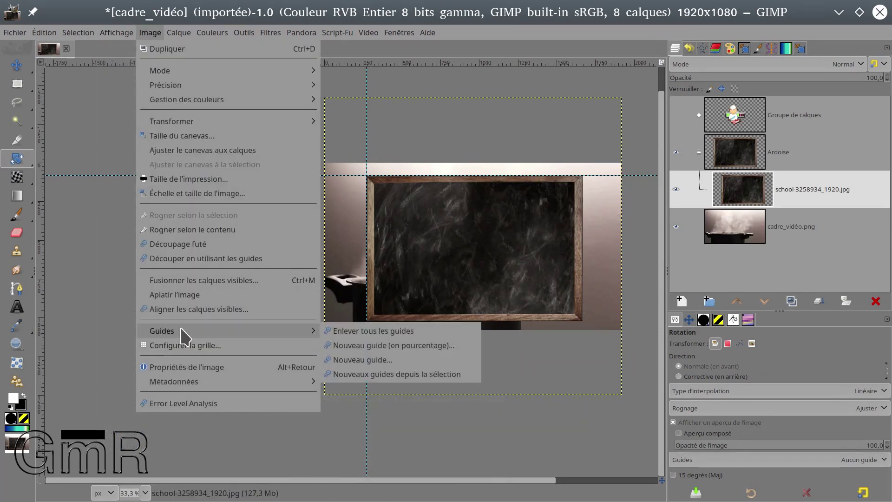
click(357, 332)
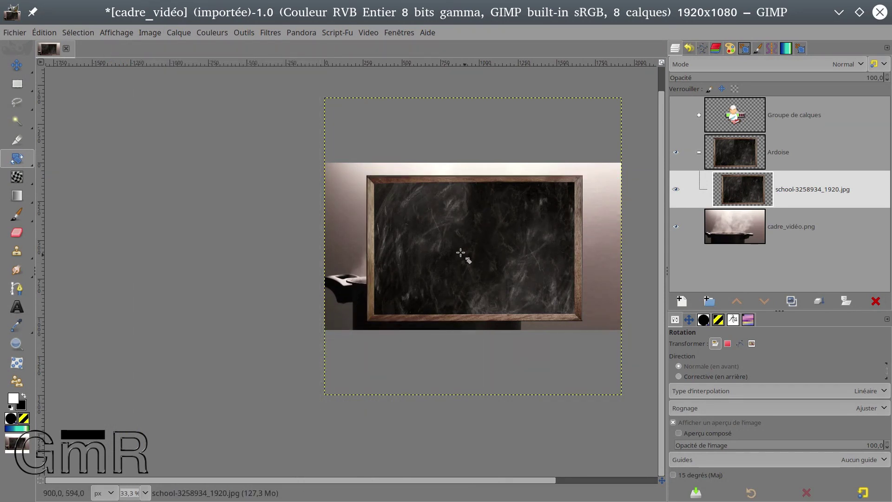
right_click(757, 190)
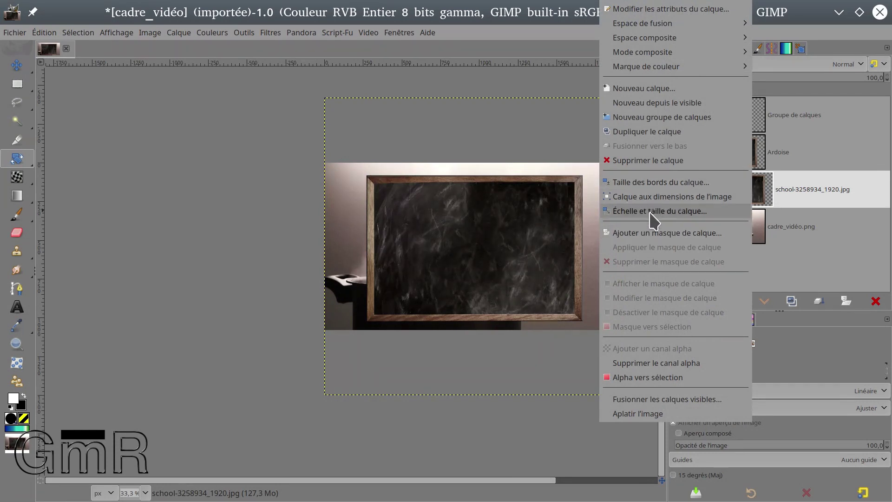
click(651, 196)
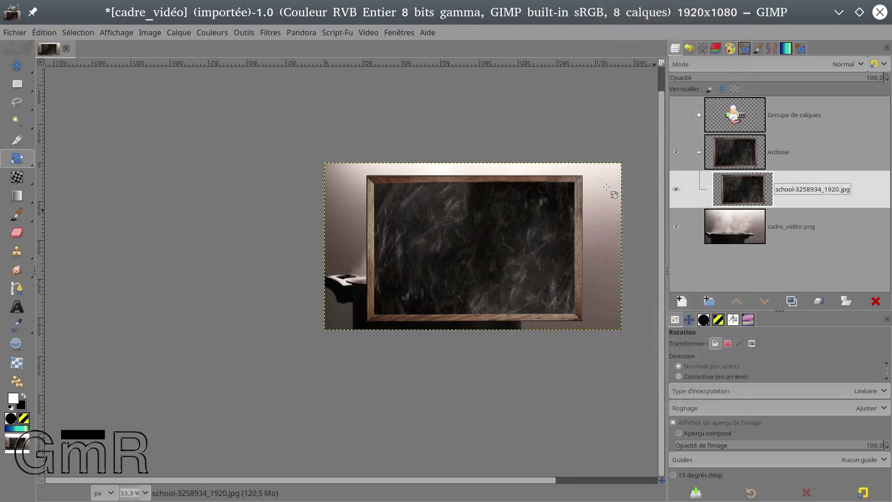
- Rotate the chalkboard layer 90° about its upper-right corner, with the centre at X 1920 and Y 0 px
click(22, 164)
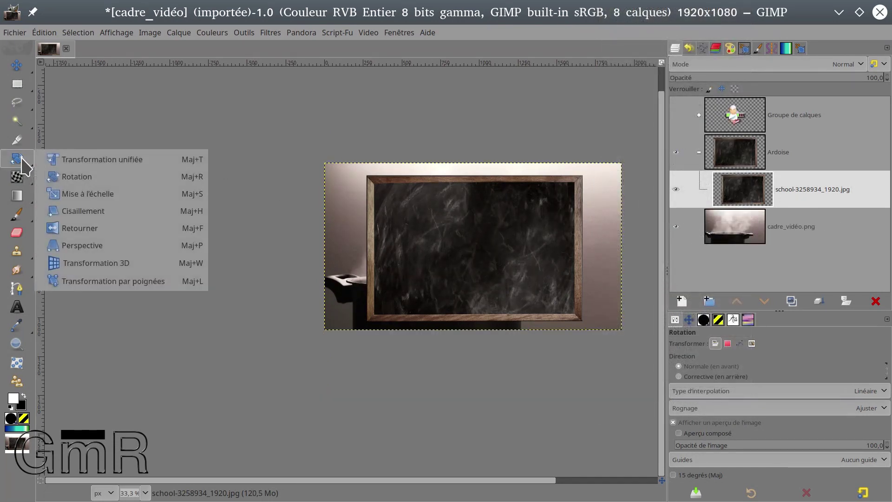
click(75, 179)
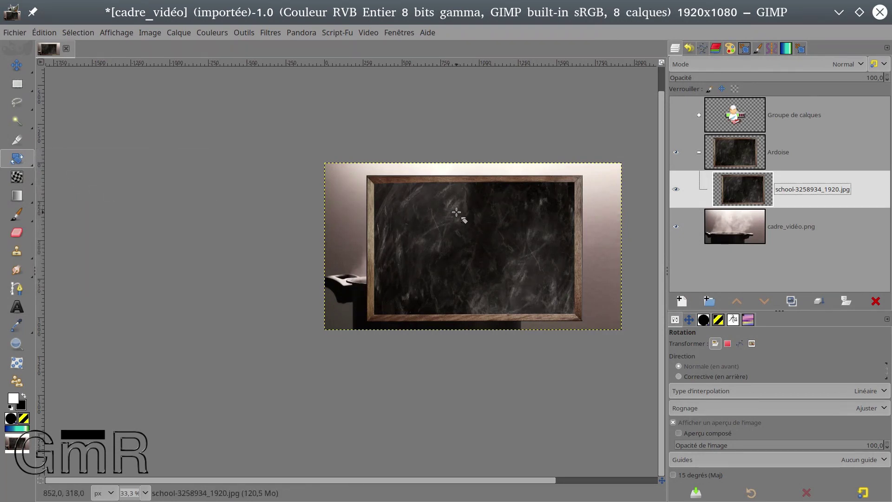
click(456, 212)
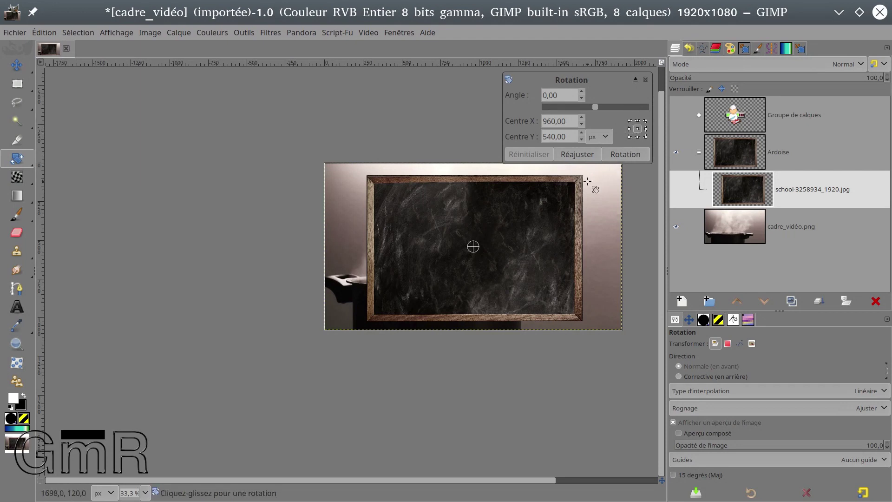
click(646, 121)
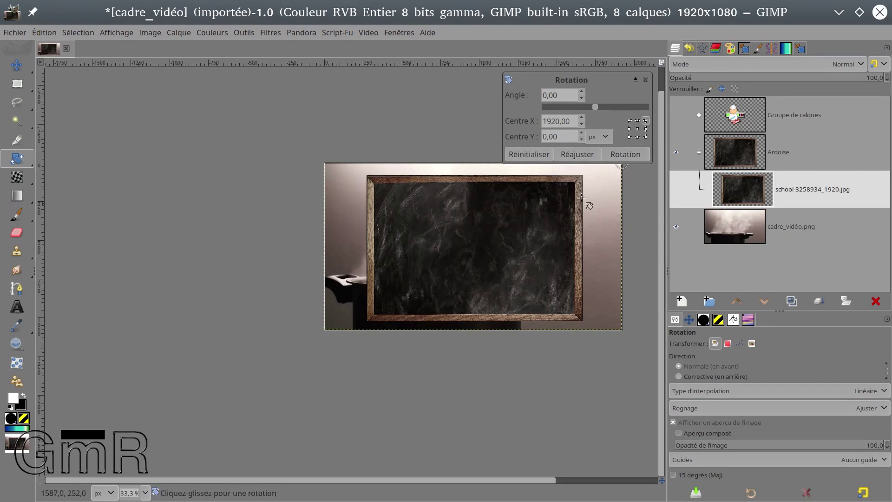
click(635, 80)
drag(0, 258, 775, 98)
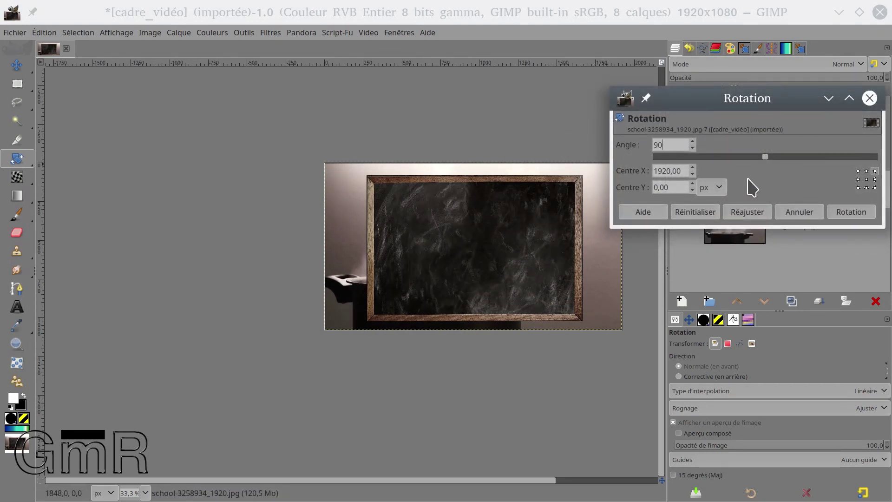
key(Return)
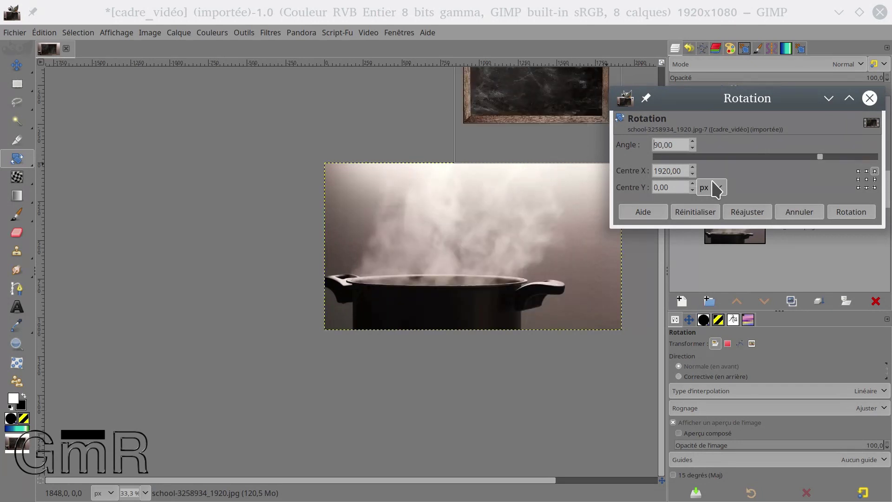
- Move the rotated chalkboard so its frame meets the upper-left corner of the video frame
scroll(406, 164, up, 1)
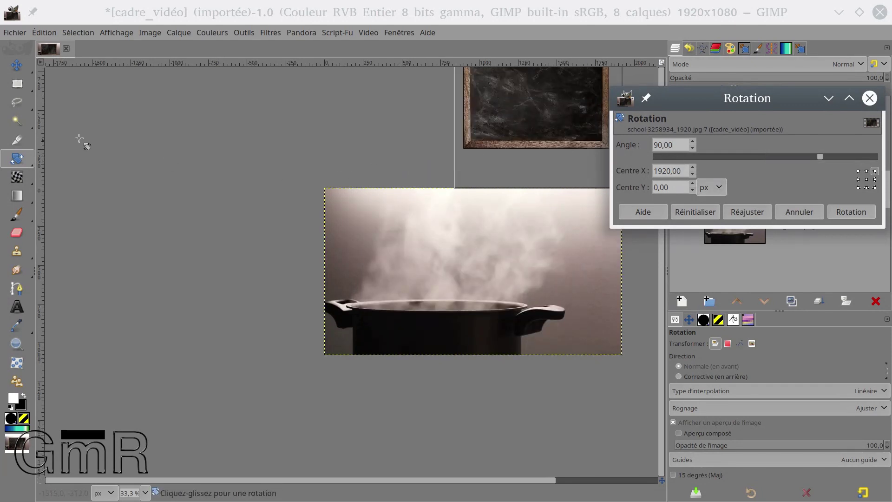
click(17, 65)
drag(563, 115, 473, 288)
drag(463, 241, 400, 283)
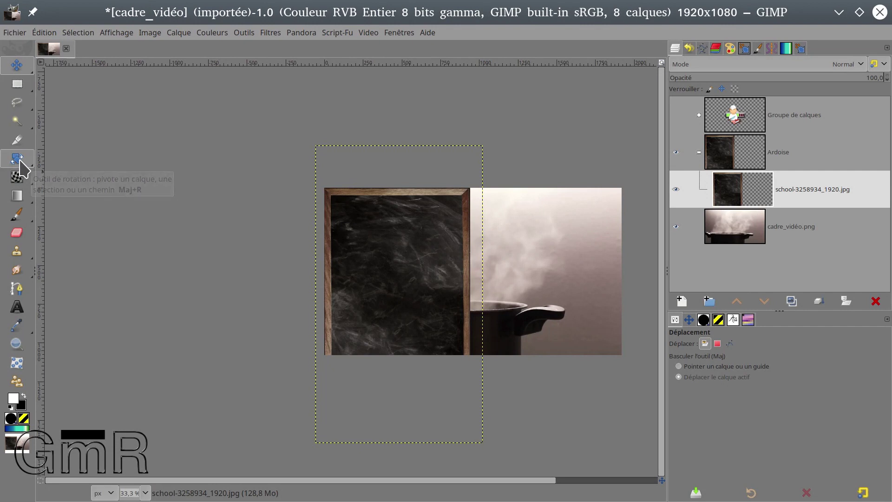
- Scale the chalkboard layer to 1197 × 1488 px so its frame fits the video frame's height, with the aspect ratio unlocked
mouse_move(18, 168)
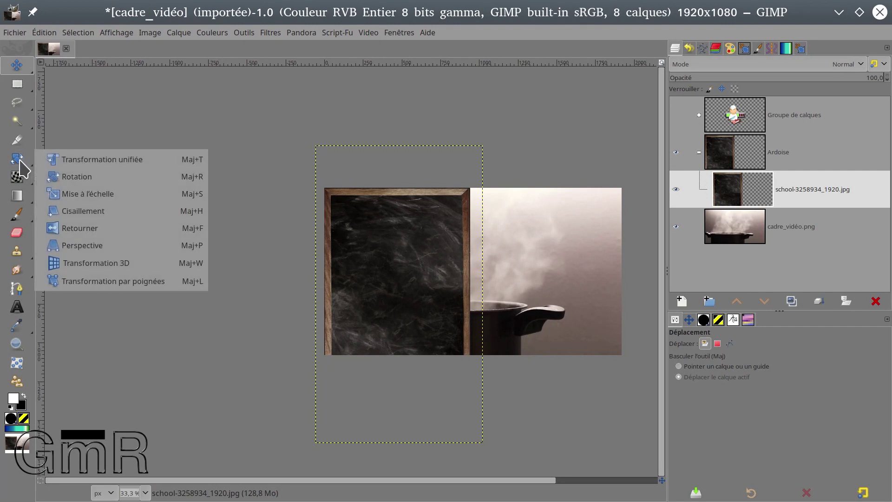
click(75, 193)
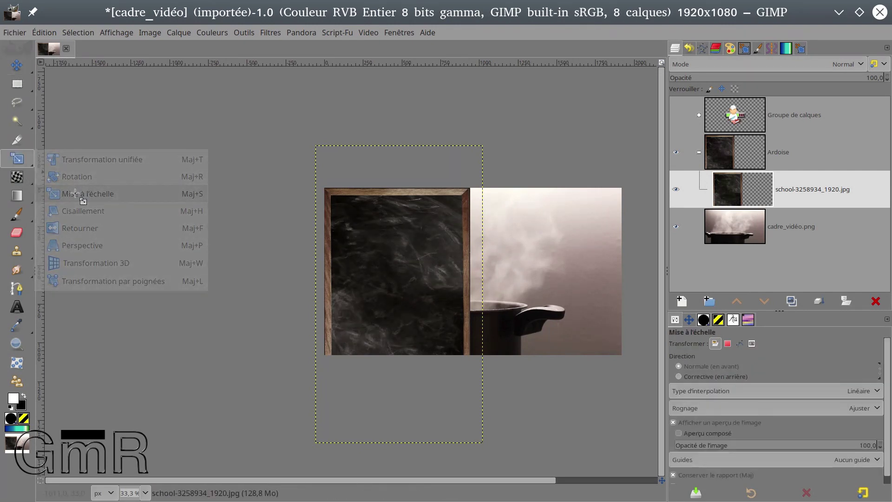
click(396, 261)
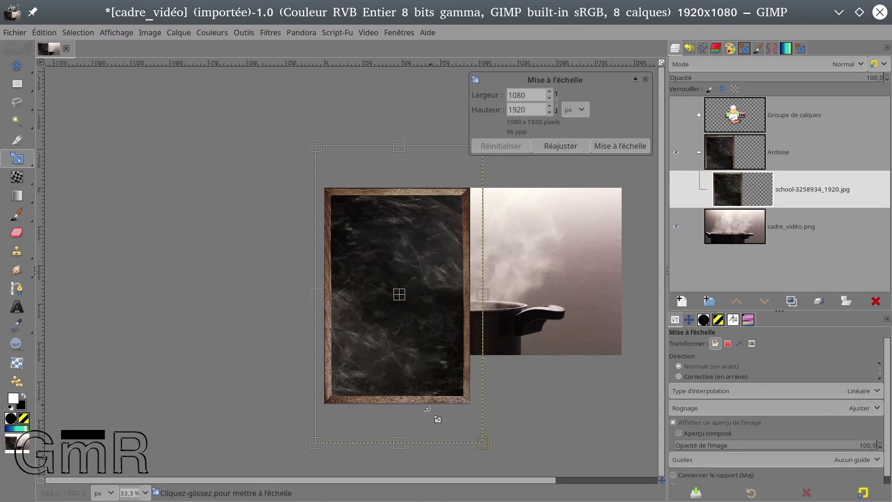
drag(401, 445, 407, 389)
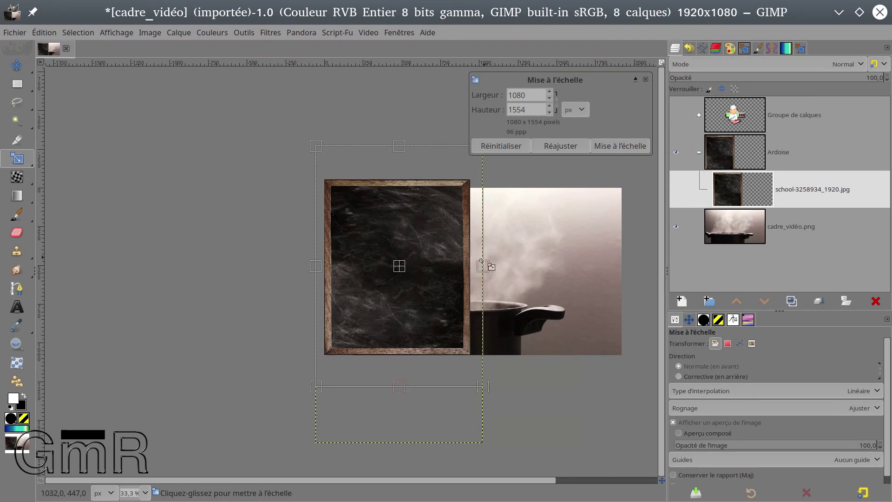
drag(484, 266, 501, 265)
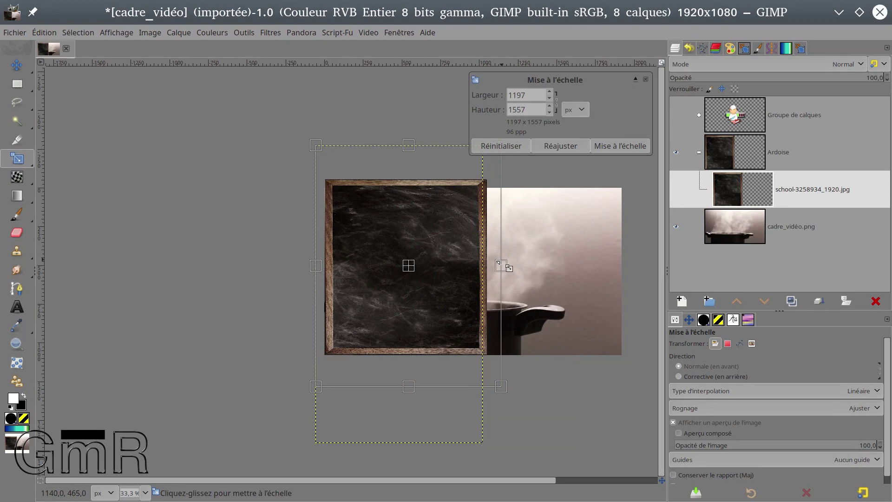
drag(409, 146, 406, 159)
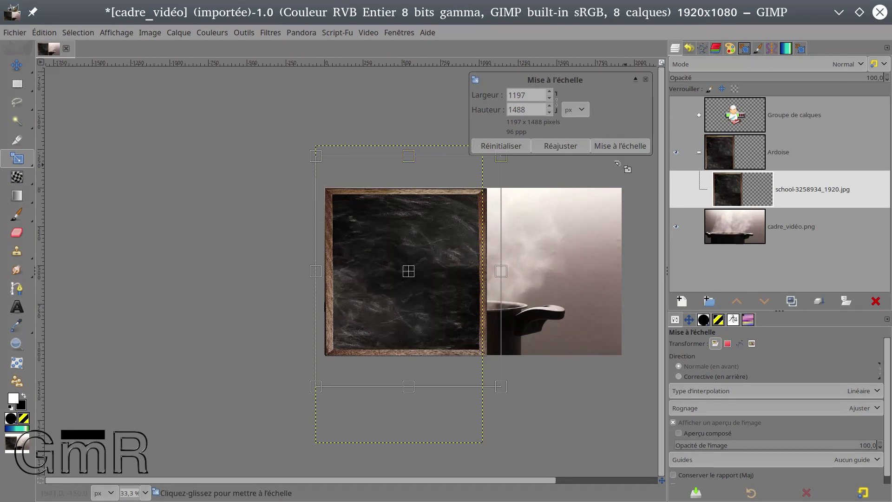
click(612, 144)
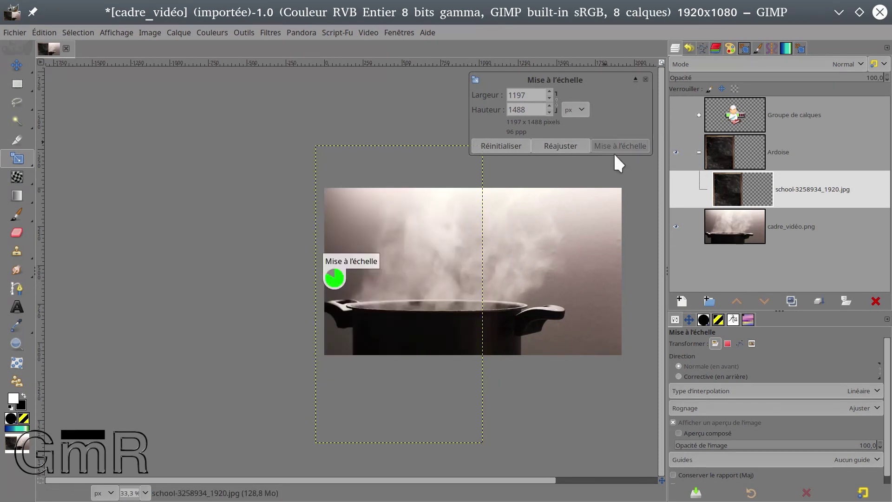
- Fit the scaled school-3258934_1920.jpg layer's boundary to the image dimensions
scroll(504, 318, up, 2)
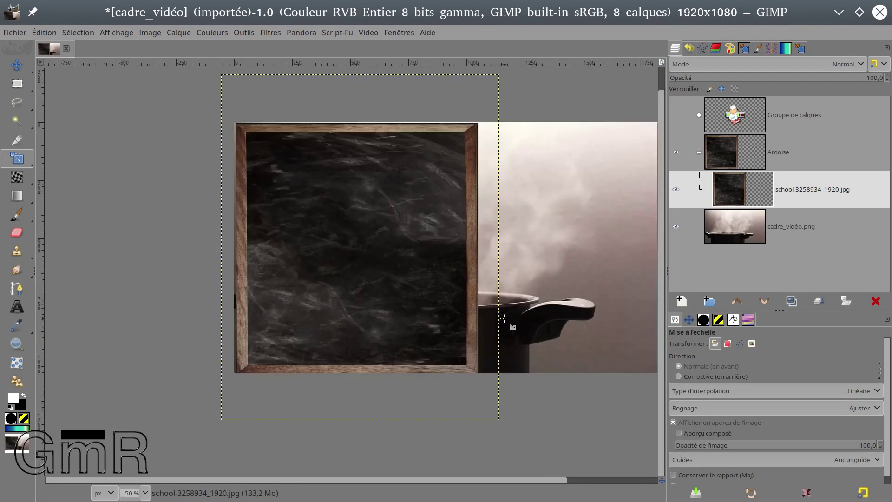
scroll(436, 280, down, 2)
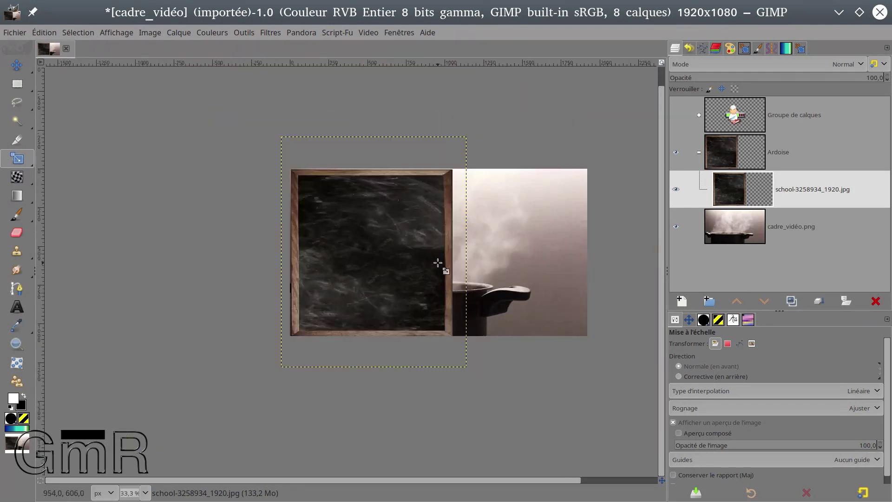
scroll(435, 266, up, 1)
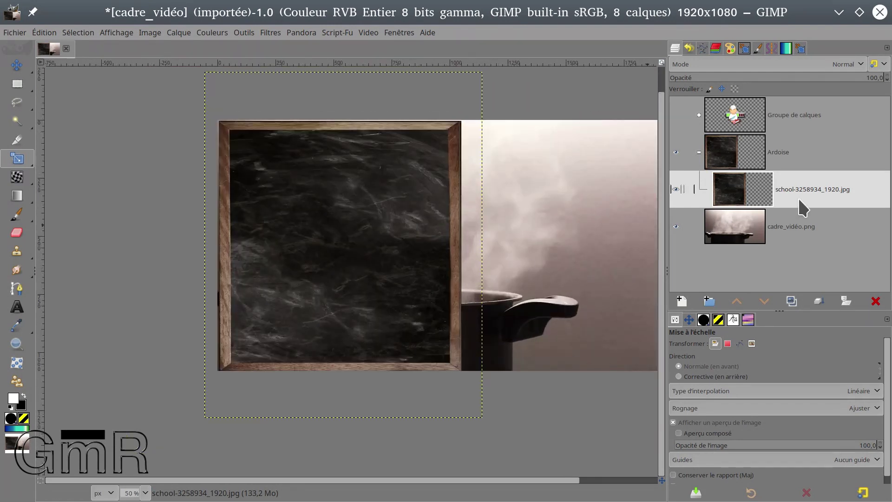
right_click(762, 189)
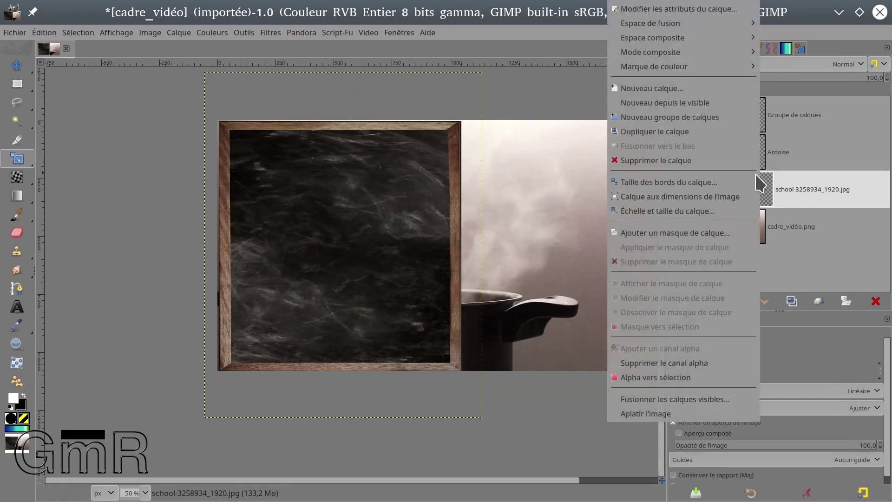
click(669, 197)
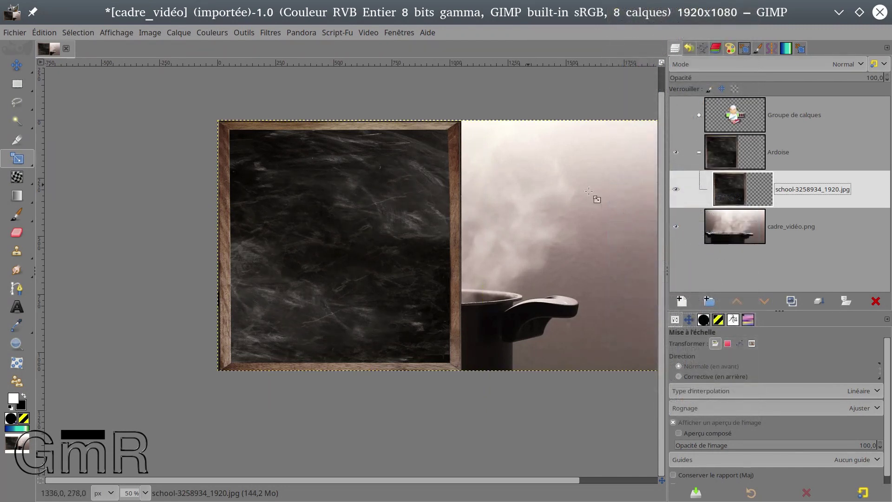
- Apply a black drop shadow to the chalkboard with X and Y offsets of about 30.4, and fit the layer to the image dimensions again
click(272, 33)
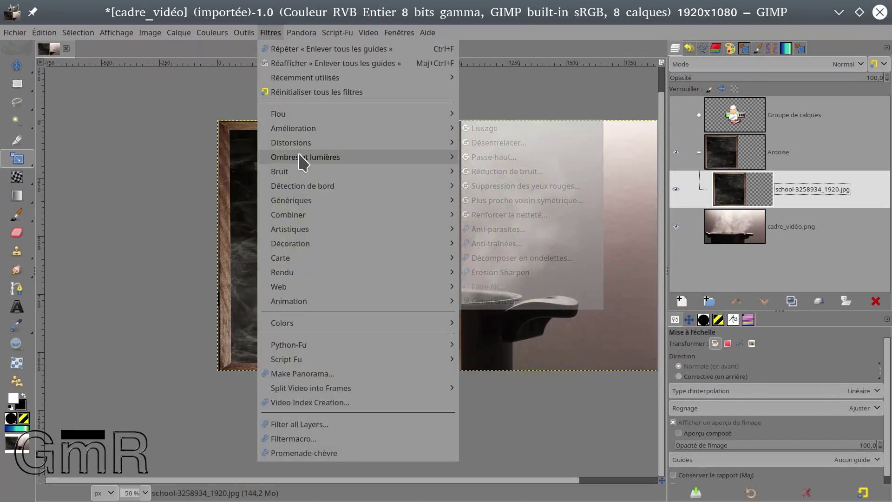
mouse_move(308, 157)
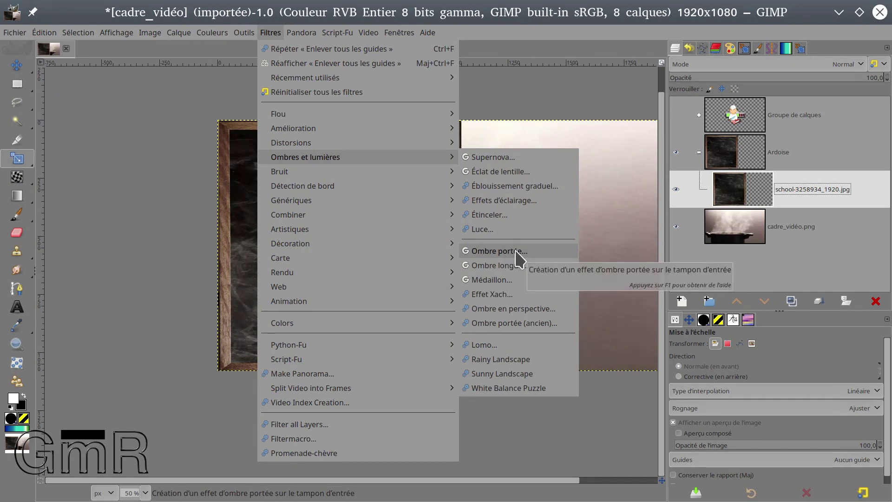
click(516, 256)
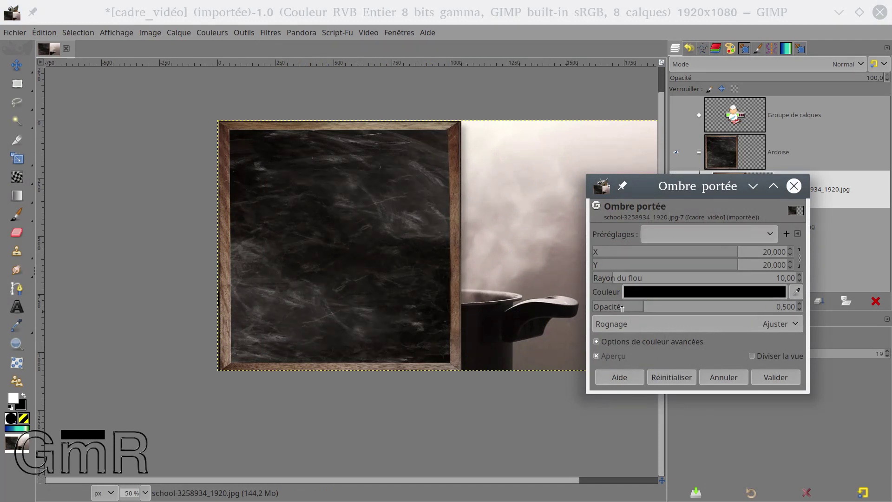
drag(743, 254, 763, 256)
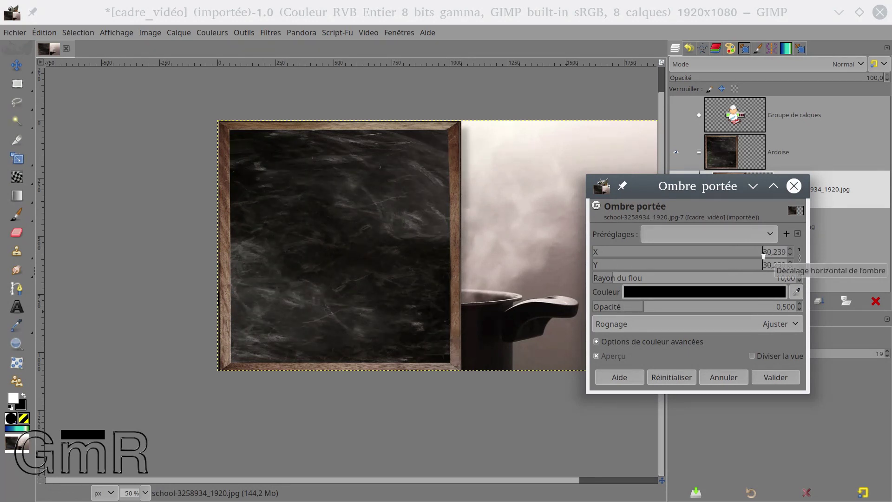
drag(763, 256, 764, 256)
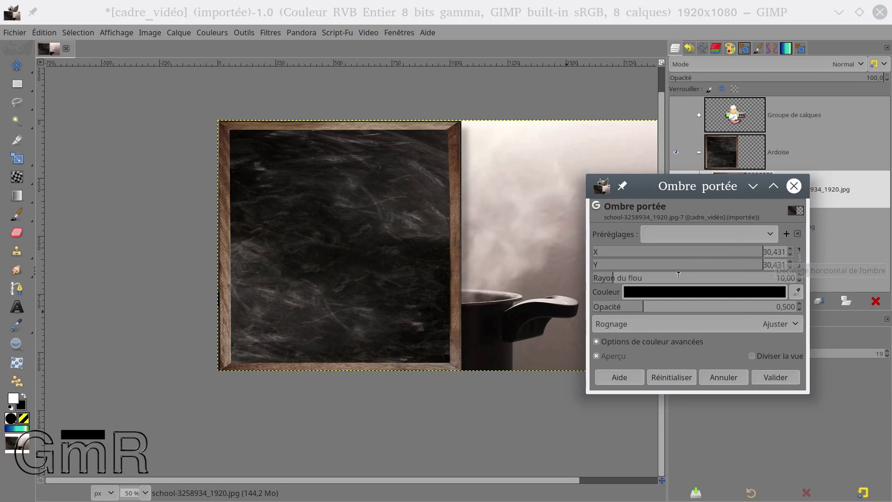
click(775, 377)
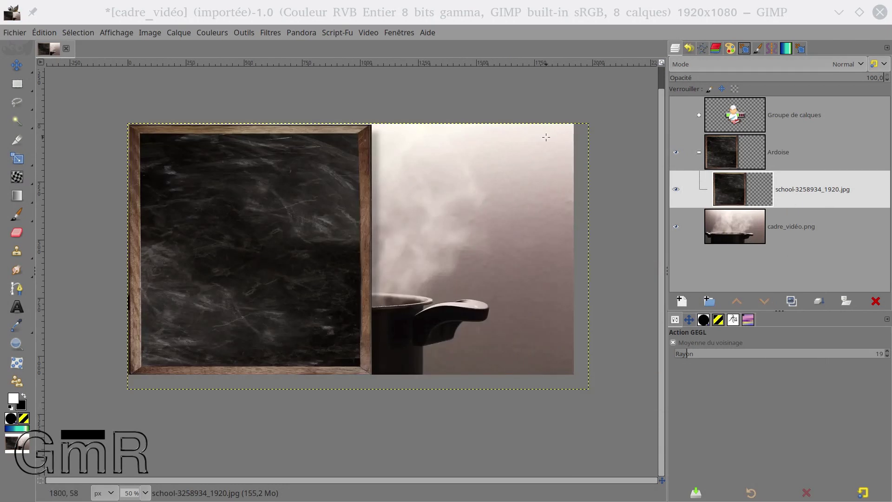
right_click(746, 183)
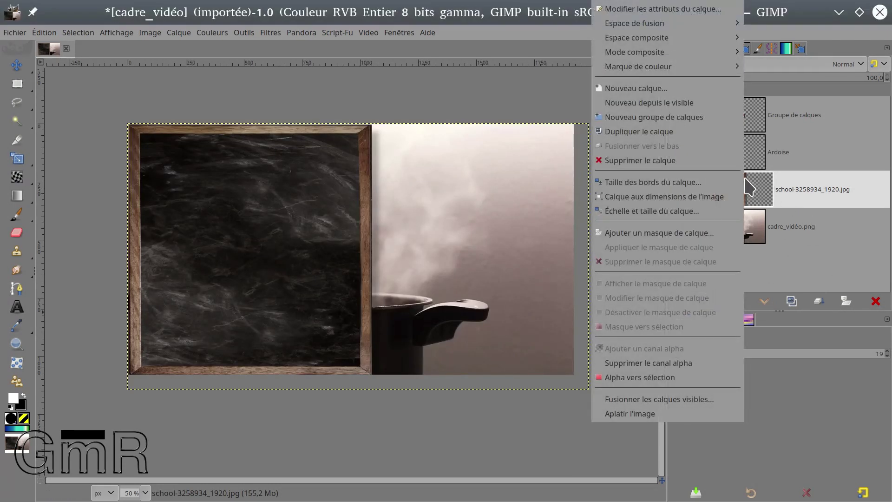
click(641, 197)
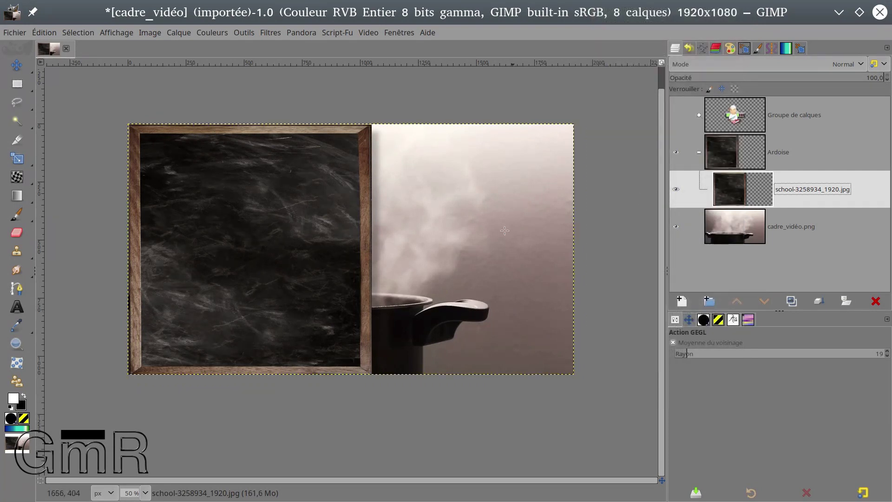
- Add the title text "Compote de pommes" on the upper part of the chalkboard in Calligraffitti at 100 px
click(17, 307)
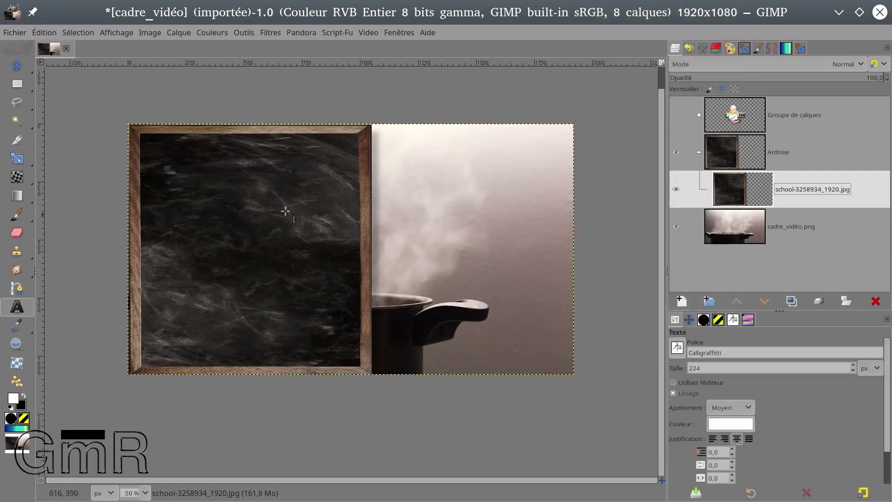
click(215, 161)
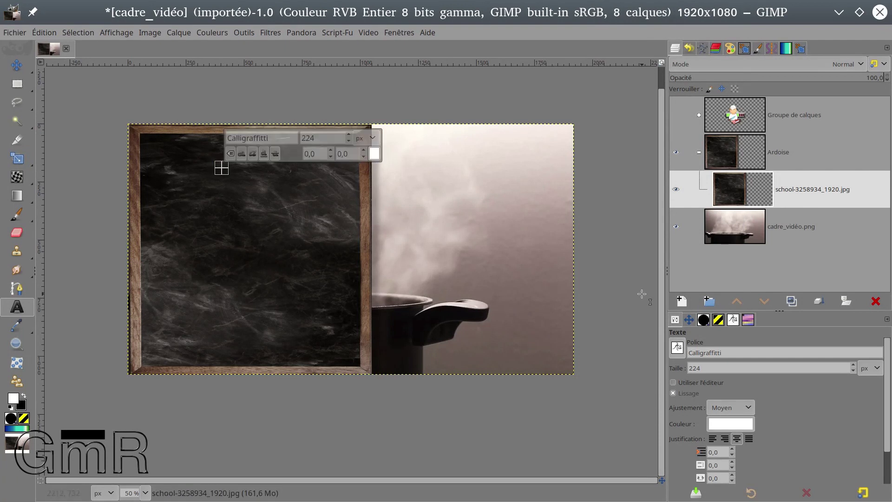
text(Compote de pomm)
key(ctrl+a)
drag(318, 138, 252, 138)
text(100)
key(Return)
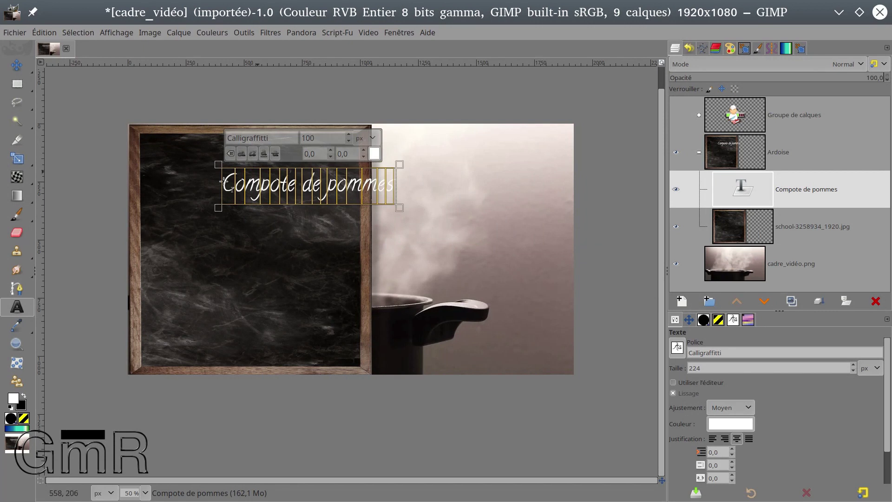
- Recolour the "Compote de pommes" title with a softer shade of the saved blue 0048ff
click(375, 154)
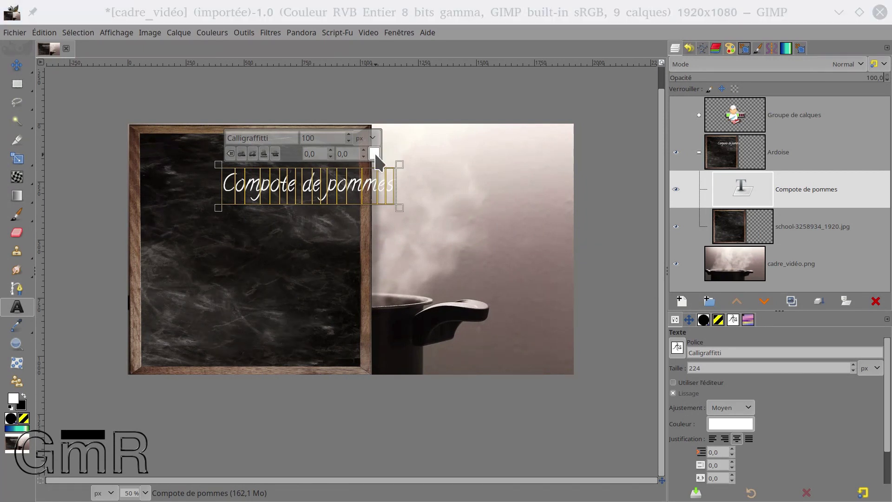
click(404, 232)
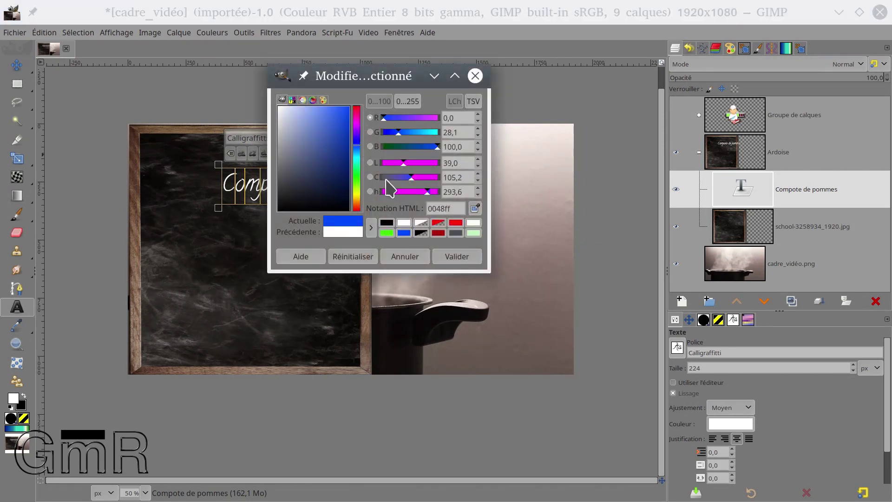
click(338, 129)
key(Return)
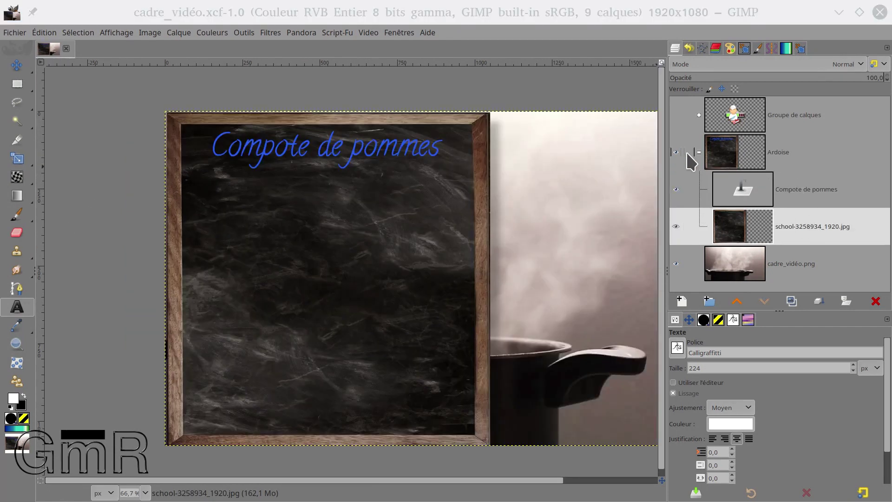
- Check the Ardoise group by toggling its visibility, collapse it, and examine the layers inside Groupe de calques
click(676, 152)
click(676, 152)
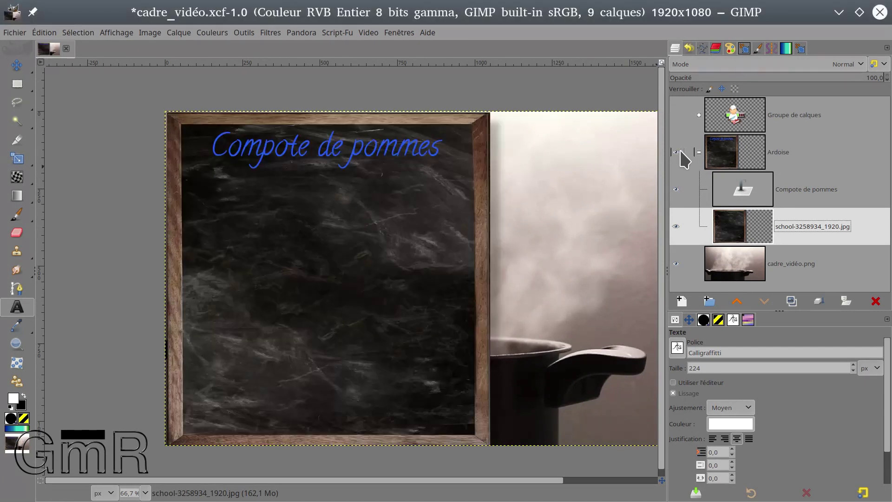
click(698, 152)
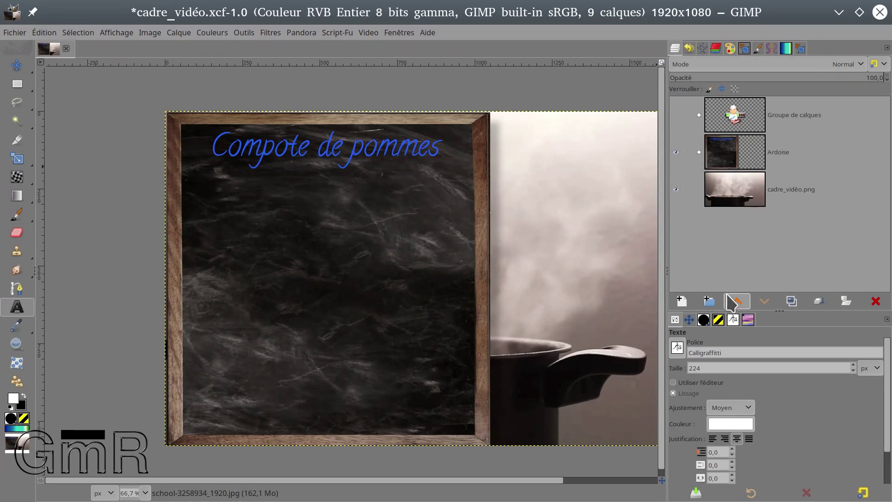
click(748, 126)
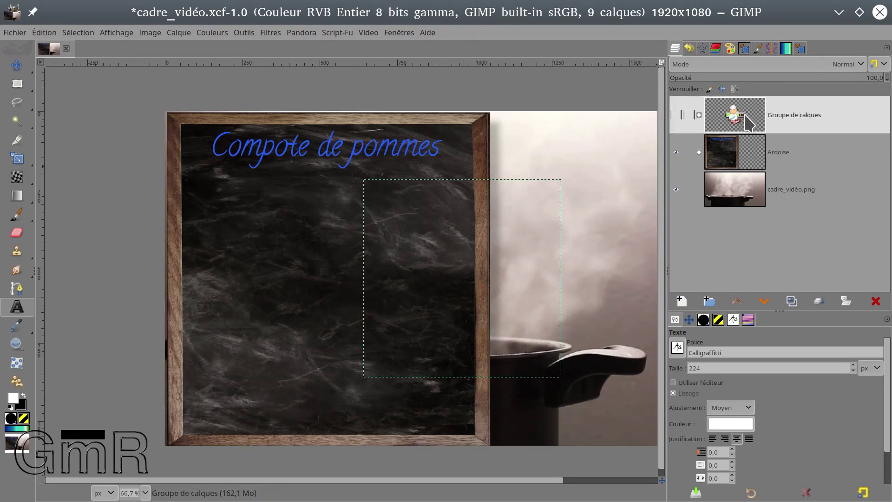
click(698, 115)
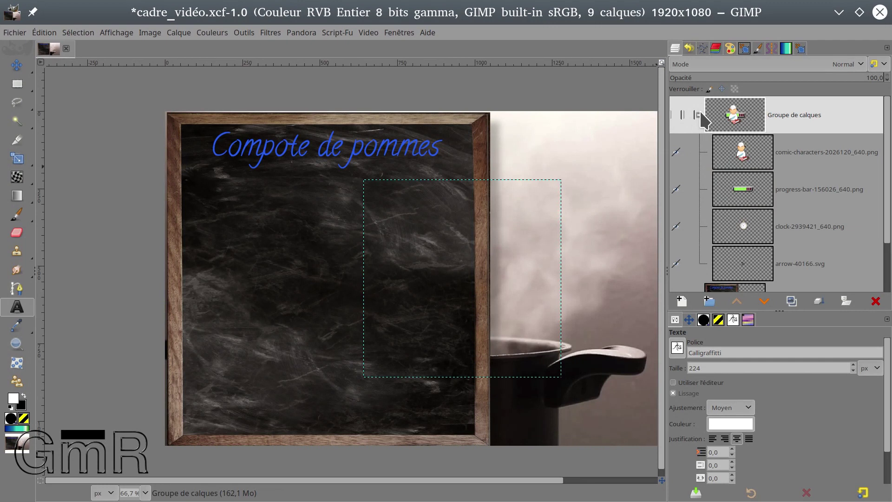
click(698, 114)
- Create a new layer group directly above the Ardoise group and name it "ingrédients"
click(743, 151)
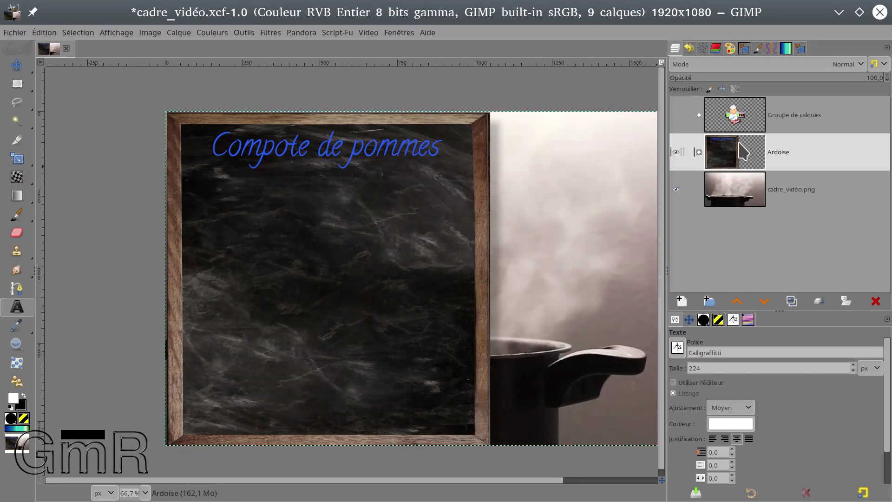
click(709, 301)
drag(772, 195, 783, 149)
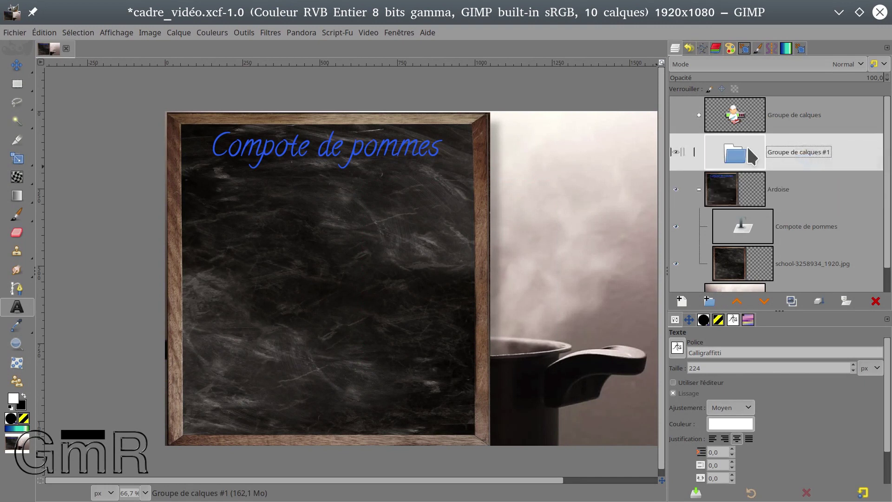
double_click(783, 150)
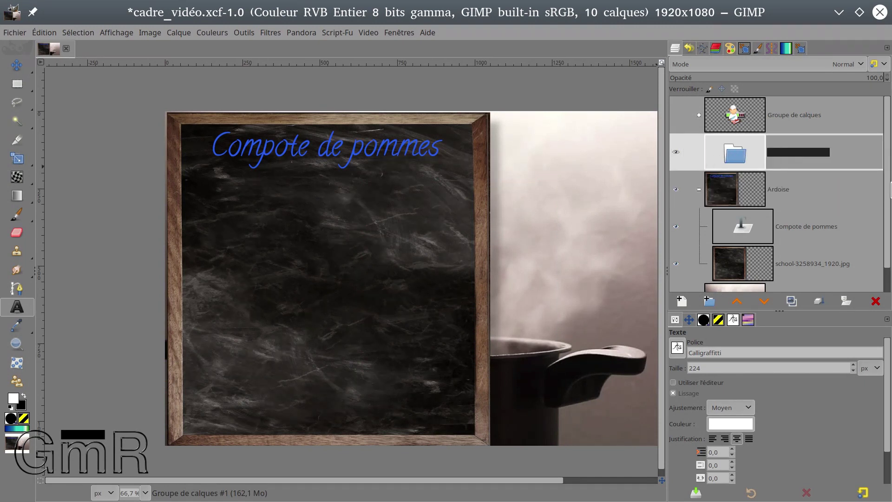
text(ingrédients)
key(Return)
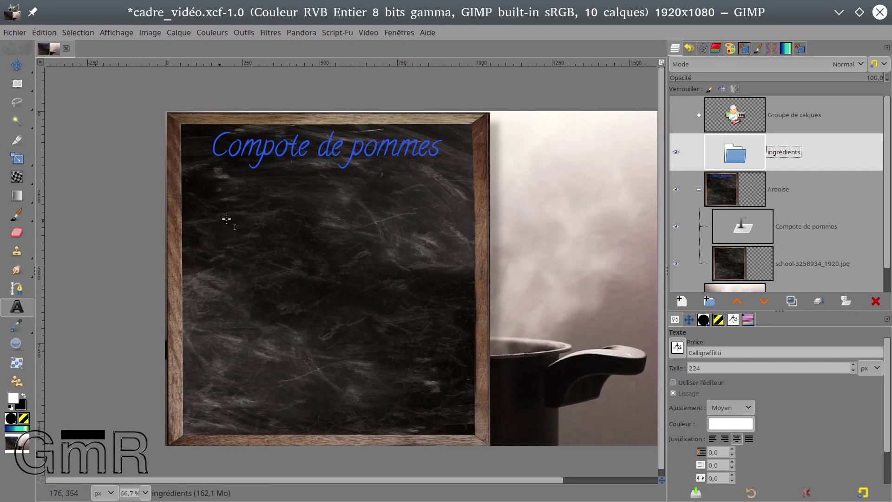
- Add the ingredient texts on the chalkboard in Calligraffitti at 80 px, copying "Le zeste d'un citron" from tuto.odt in LibreOffice Writer
click(247, 215)
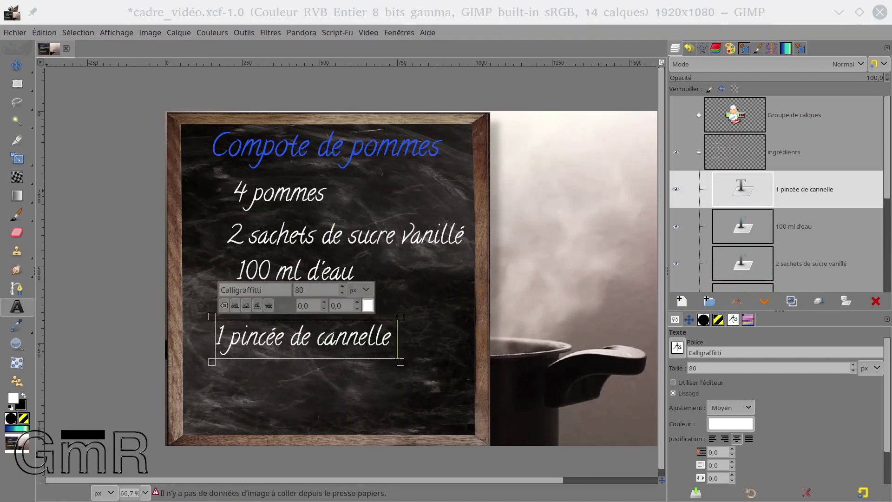
key(alt+Tab)
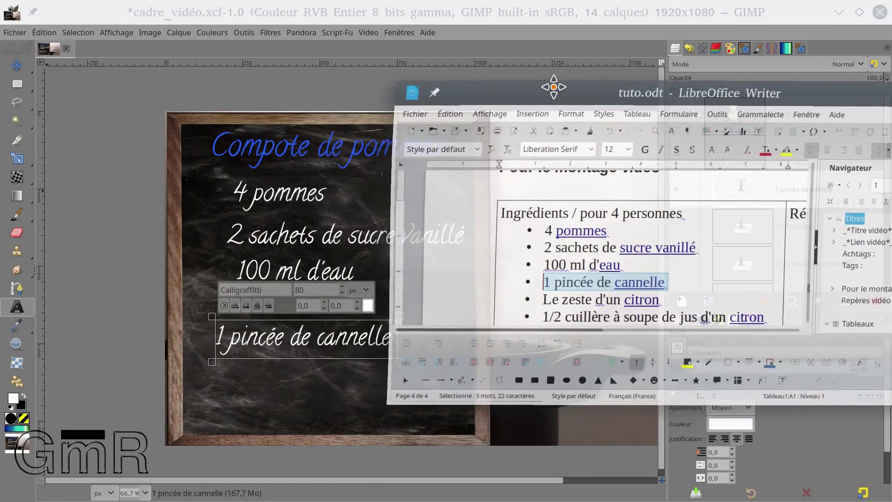
drag(634, 289, 517, 287)
key(ctrl+c)
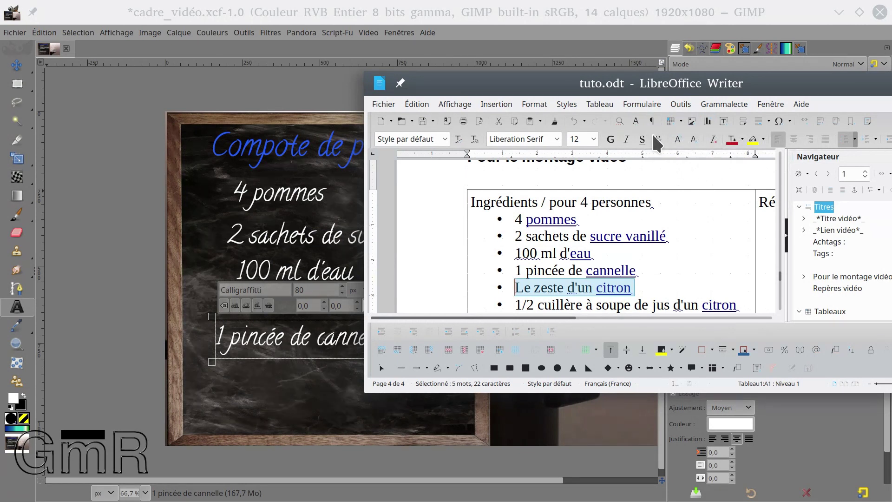
drag(655, 79, 0, 90)
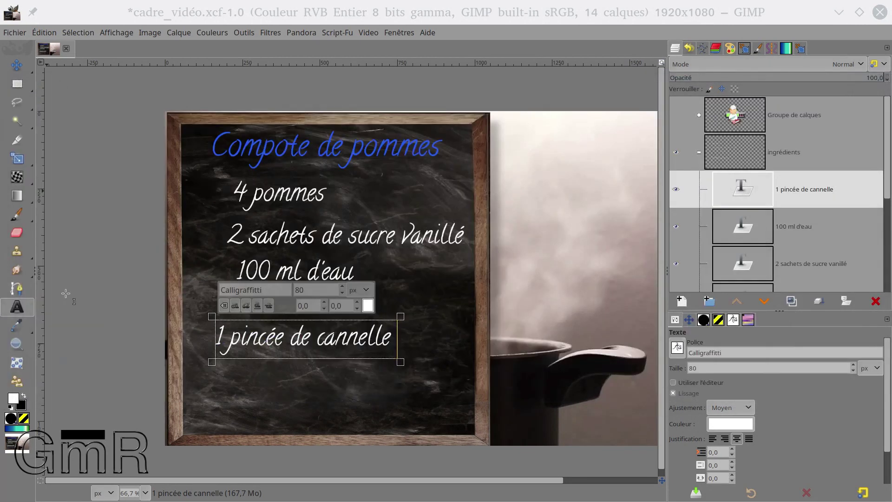
click(219, 387)
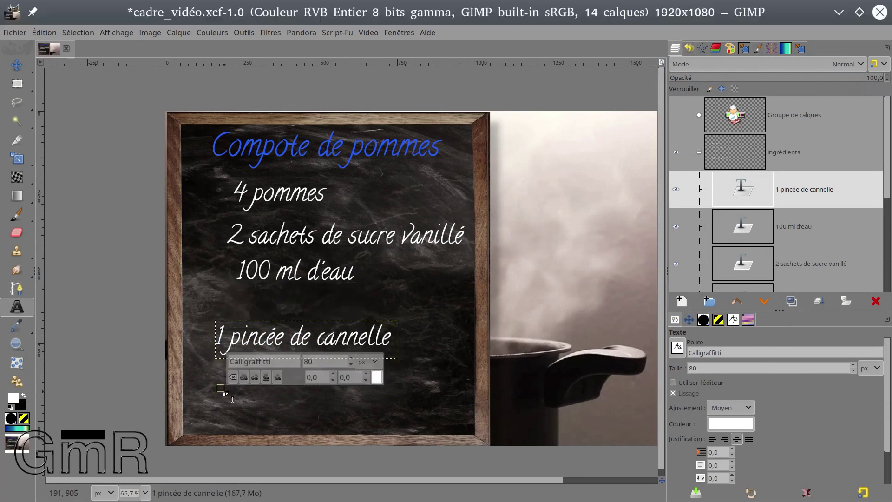
key(ctrl+v)
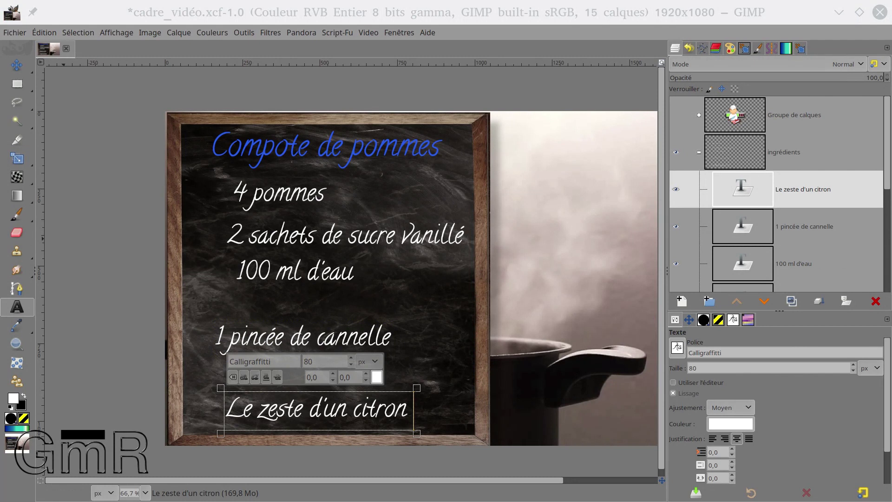
- Add the text "1/2 cuillère à soupe de jus d'un citron" at 80 px and move it onto the chalkboard below "100 ml d'eau"
click(420, 292)
click(419, 291)
key(ctrl+v)
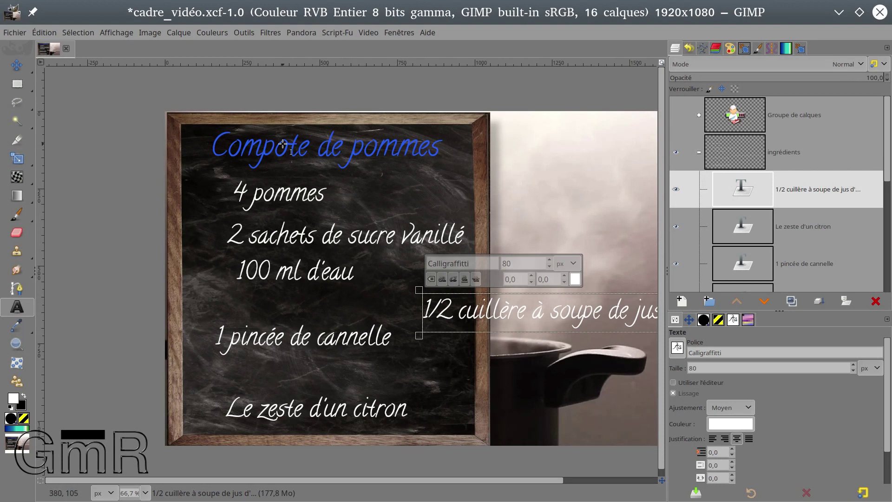
scroll(482, 253, down, 1)
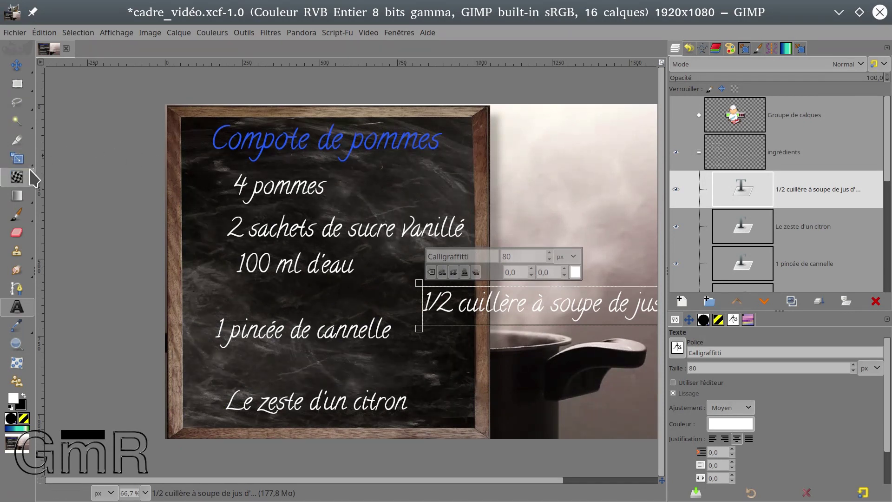
click(17, 68)
drag(532, 306, 302, 298)
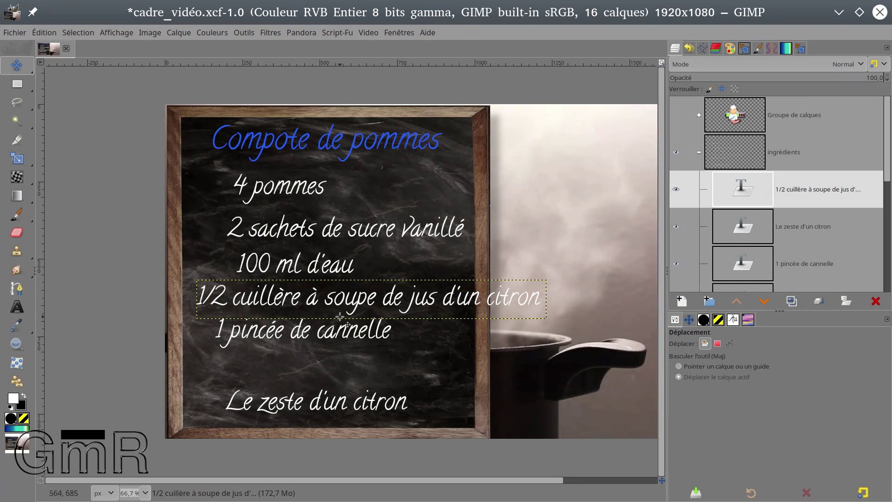
- Set the lemon juice text to 60 px and move it between "1 pincée de cannelle" and "Le zeste d'un citron"
click(17, 306)
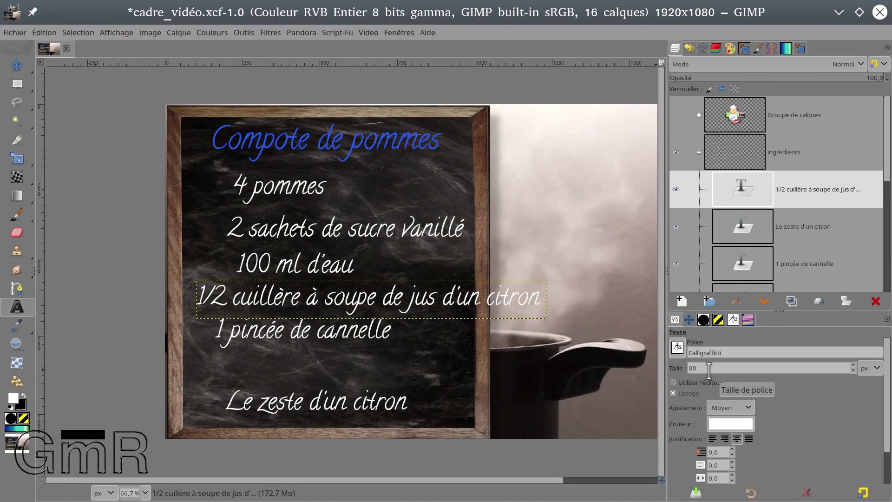
click(539, 300)
key(ctrl+a)
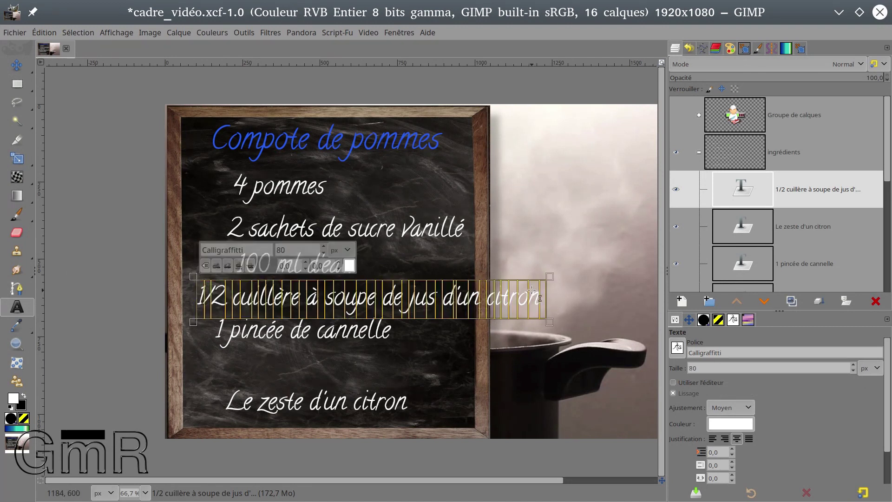
scroll(304, 245, down, 15)
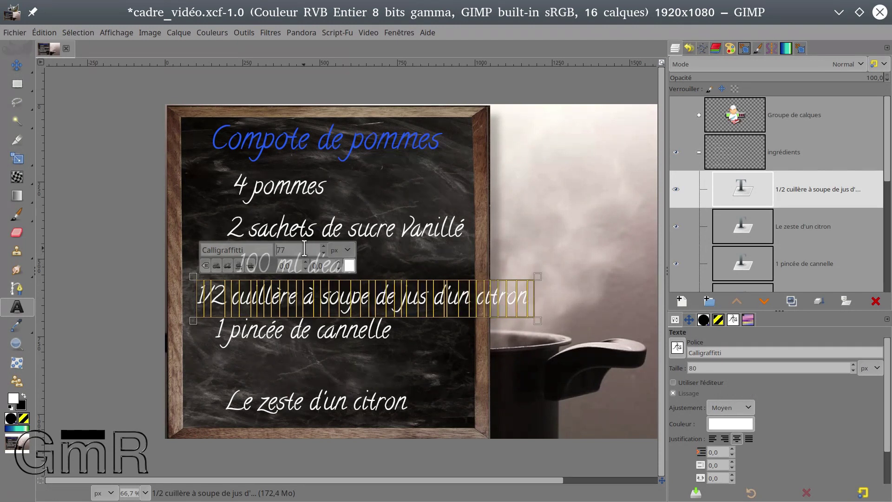
scroll(305, 248, down, 1)
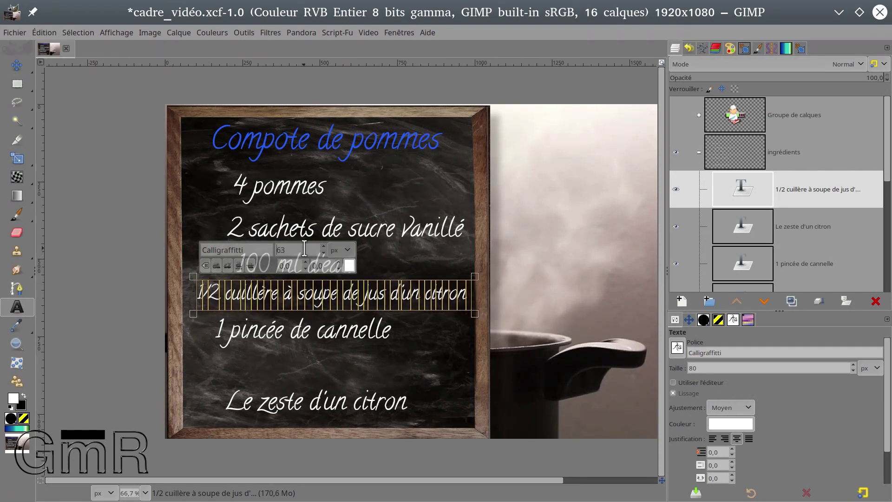
scroll(304, 248, down, 3)
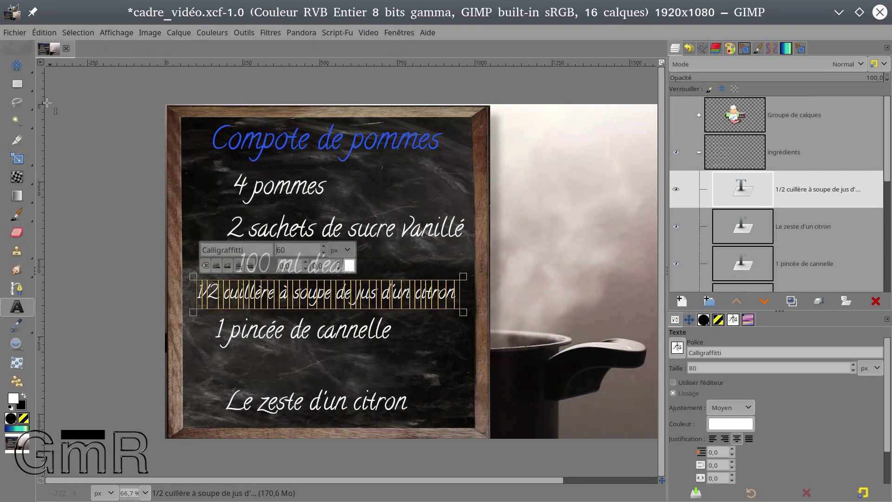
click(17, 65)
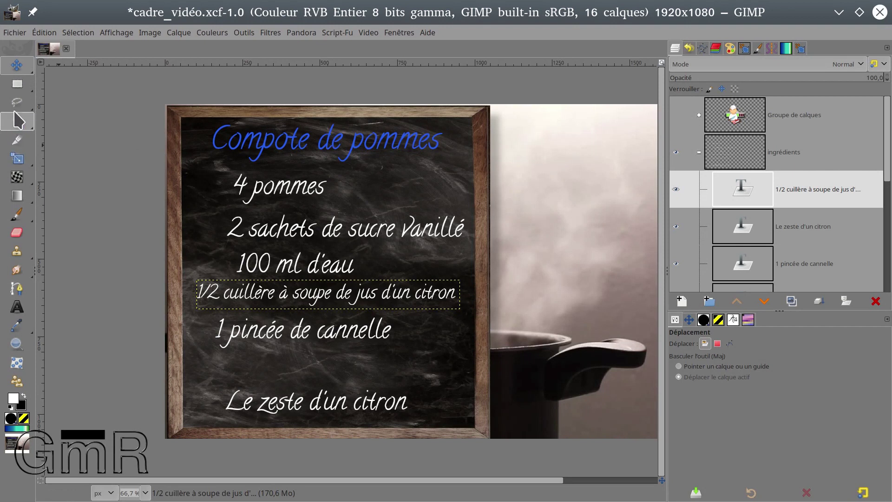
drag(278, 294, 294, 366)
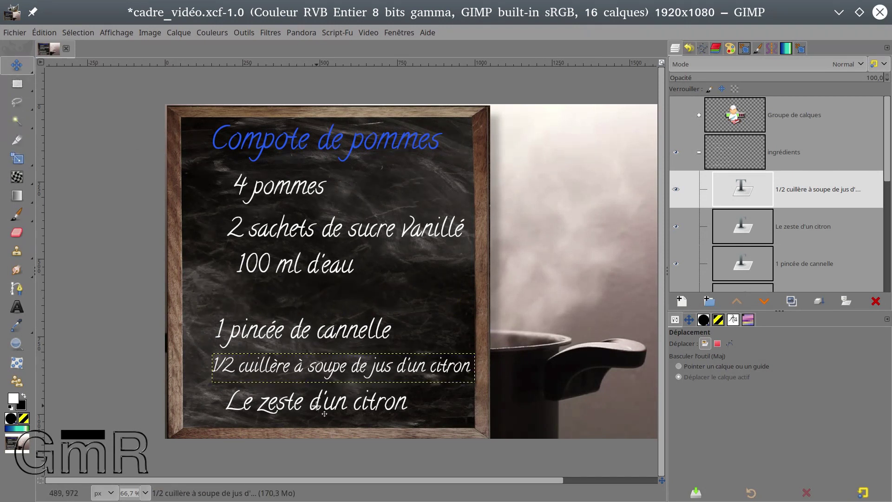
- Reduce the font size of the "Le zeste d'un citron" text to match the lemon juice line
click(17, 307)
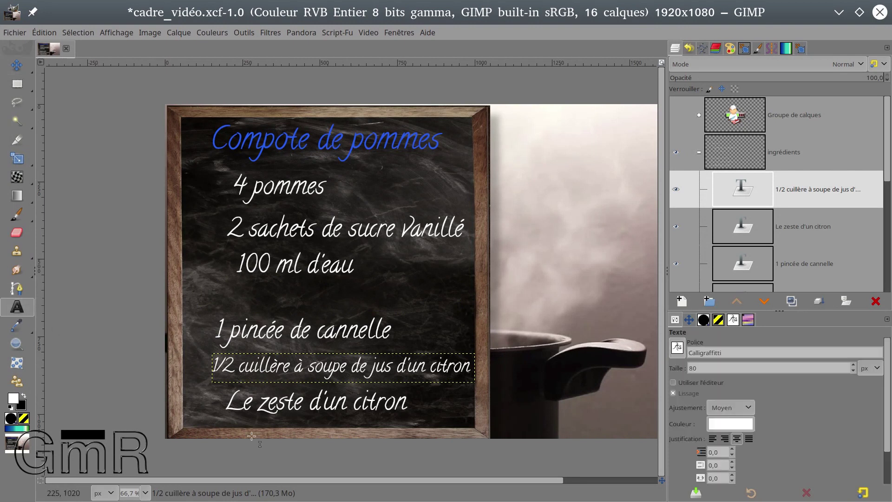
click(320, 409)
key(ctrl+a)
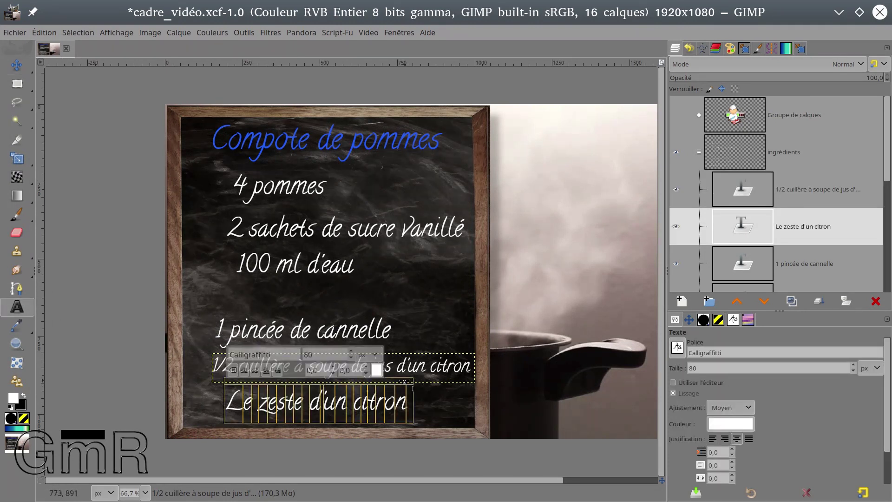
click(308, 354)
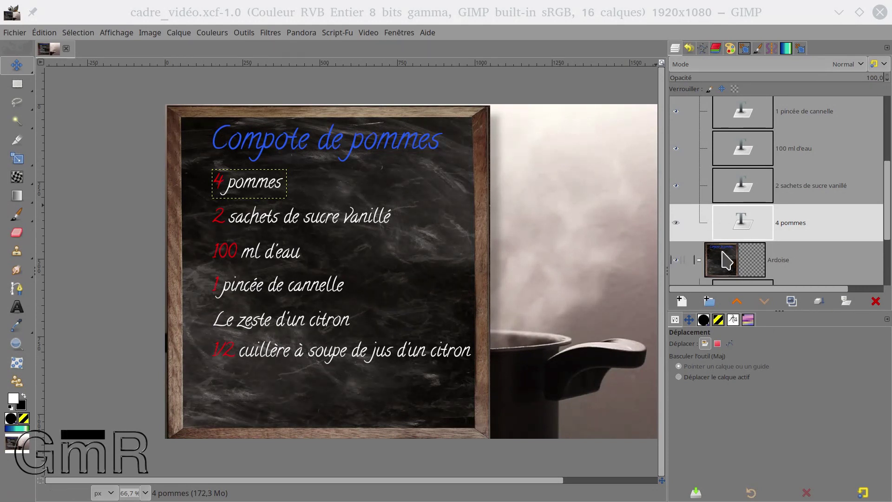
- Collapse the ingrédients and Ardoise groups and hide the cadre_vidéo.png layer and the ingrédients group, leaving only the titled chalkboard visible
scroll(692, 256, up, 4)
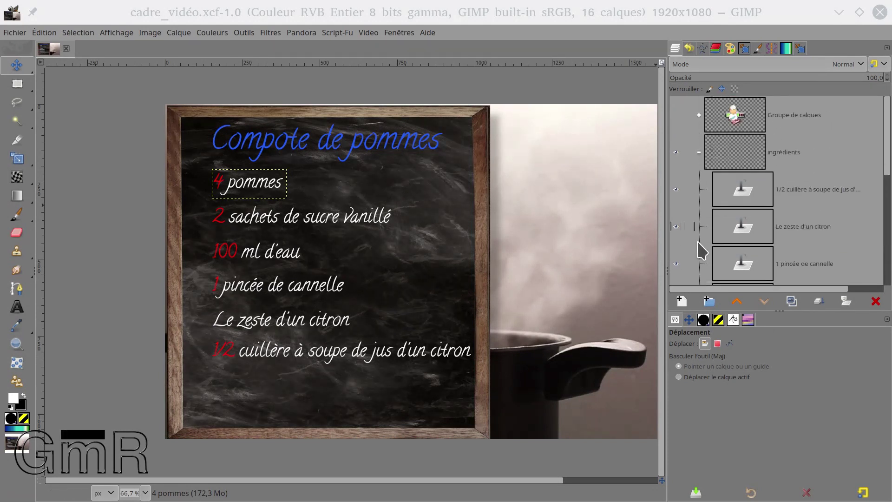
click(698, 153)
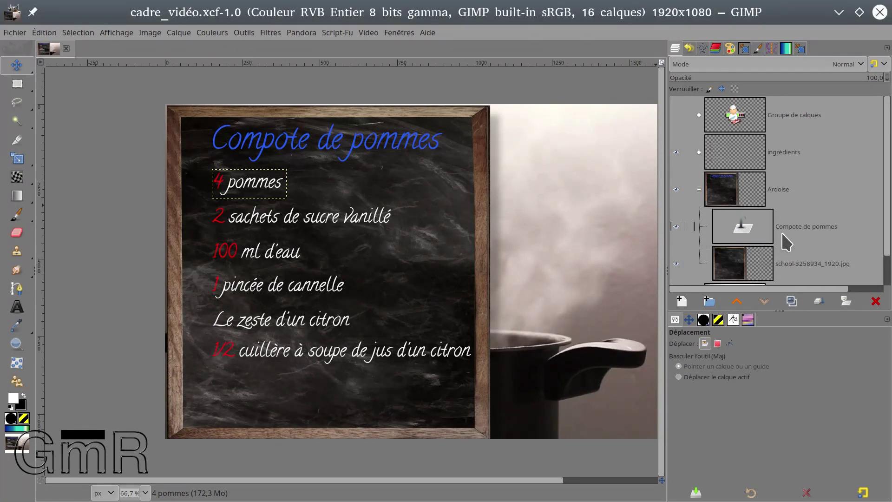
click(698, 190)
click(756, 234)
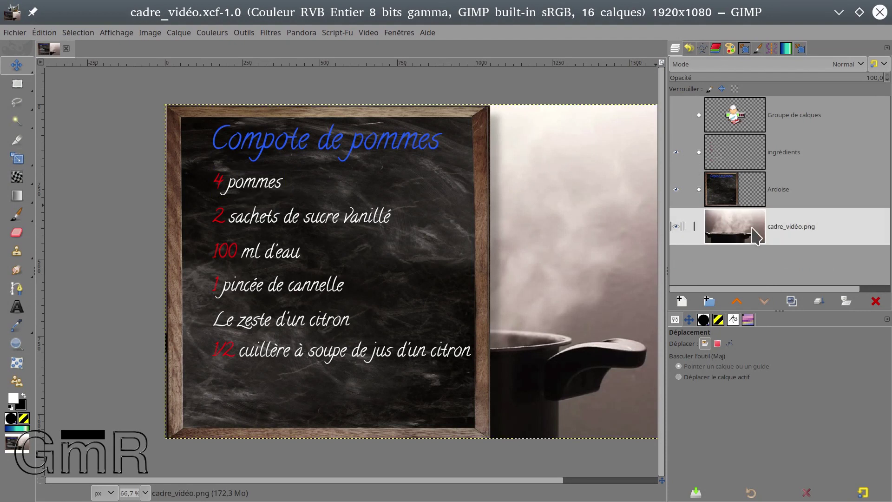
click(676, 226)
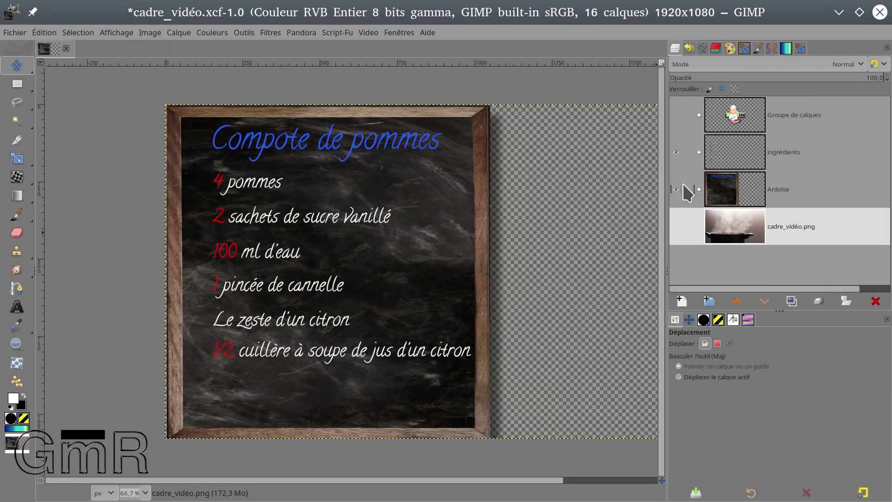
click(676, 152)
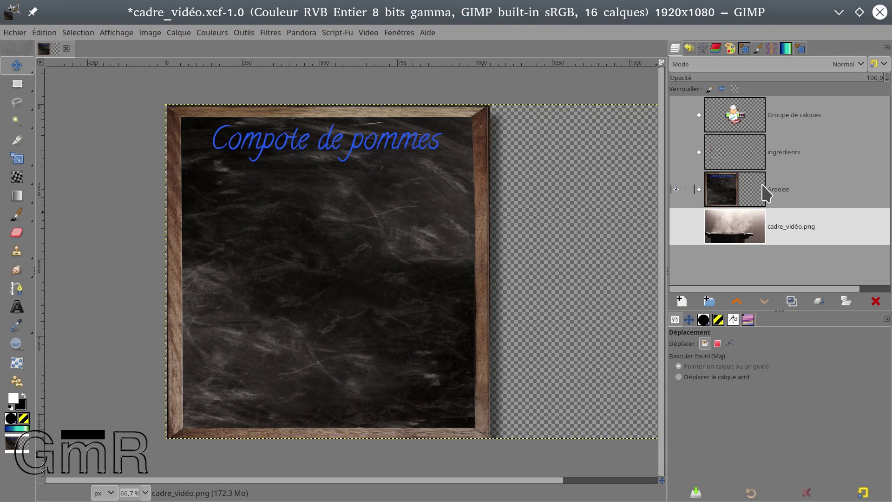
- Start exporting the image and create a folder named "animation" inside "Tuto Kdenlive et Gimp - faire une liste"
click(16, 32)
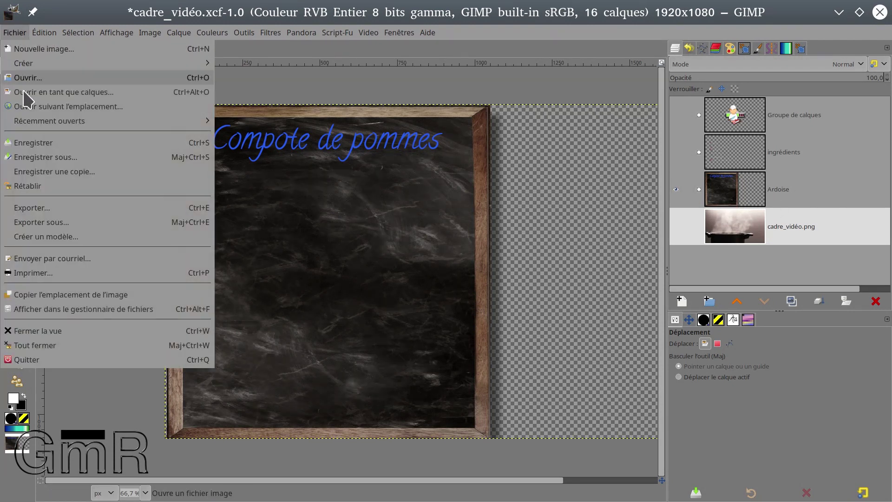
click(41, 208)
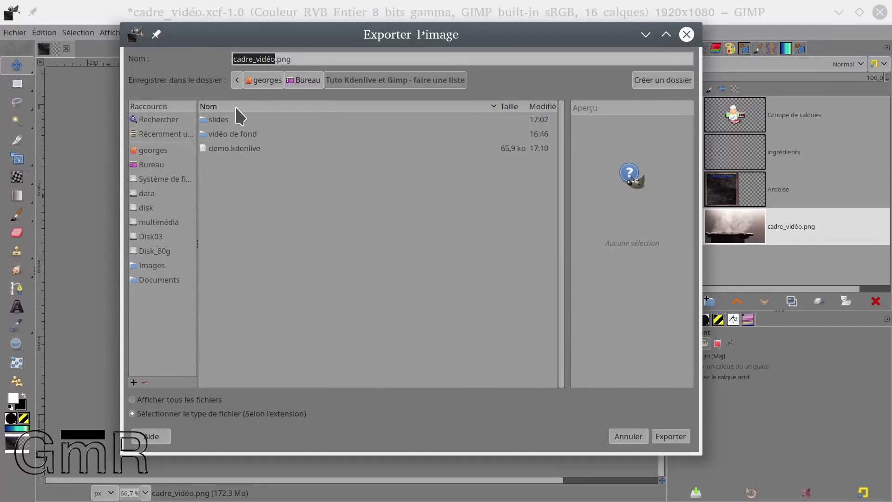
click(663, 85)
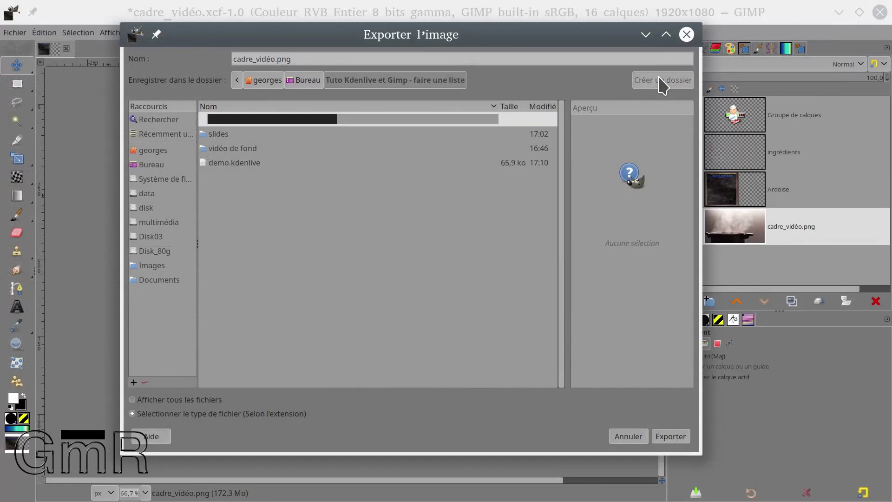
text(a)
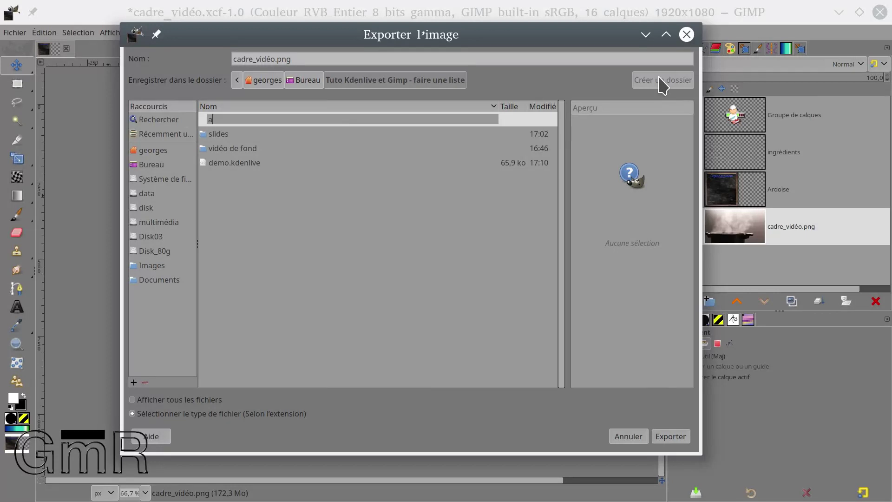
text(nimation)
key(Return)
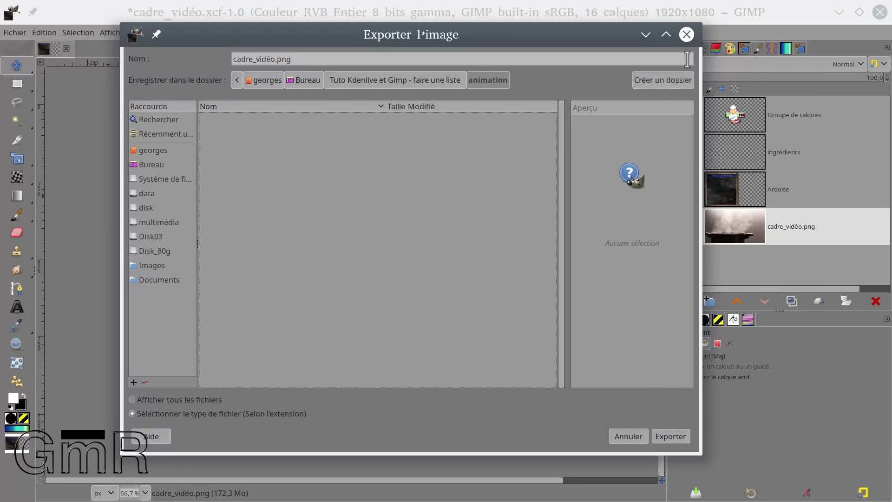
- Export the titled chalkboard as fond.png into the animation folder
drag(398, 35, 487, 92)
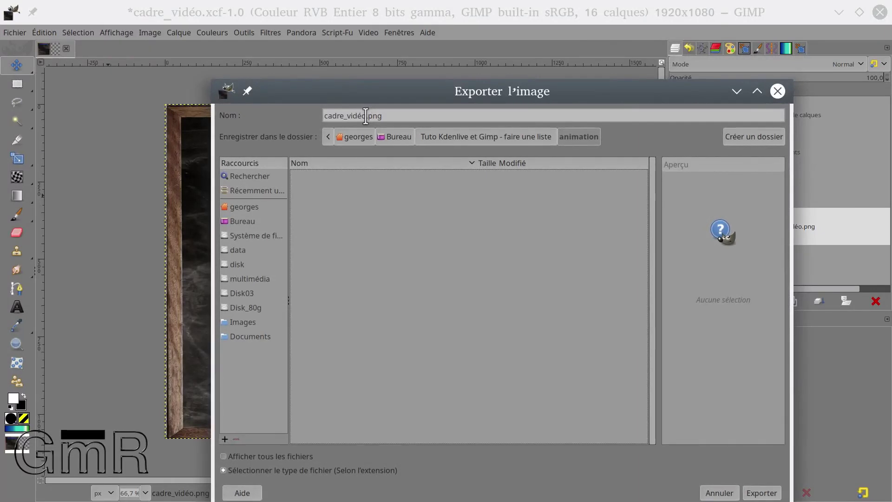
double_click(366, 116)
text(fond)
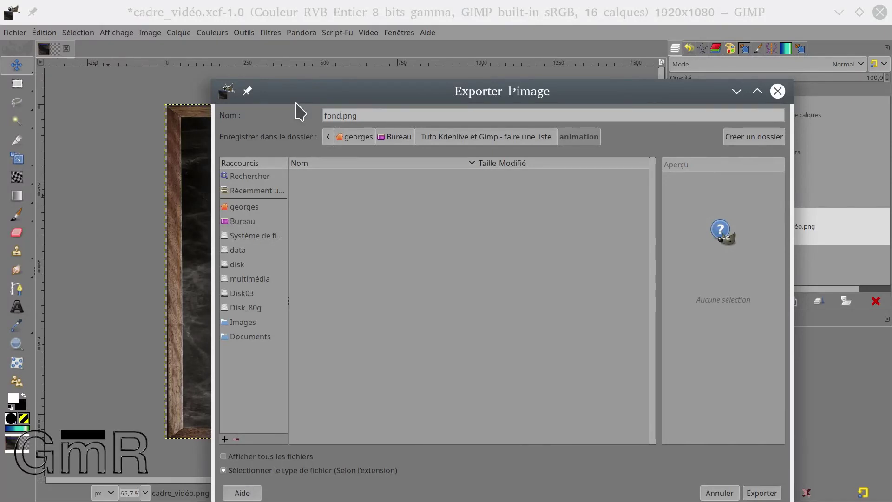
drag(546, 92, 542, 55)
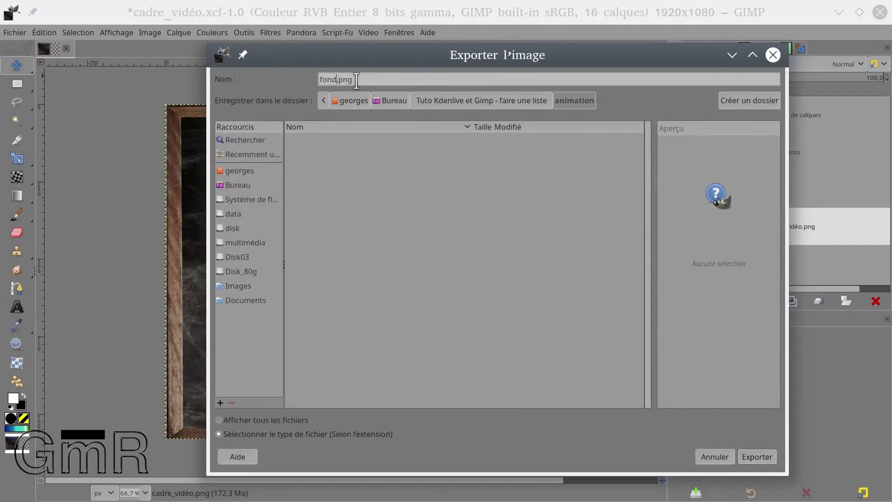
click(757, 456)
click(605, 383)
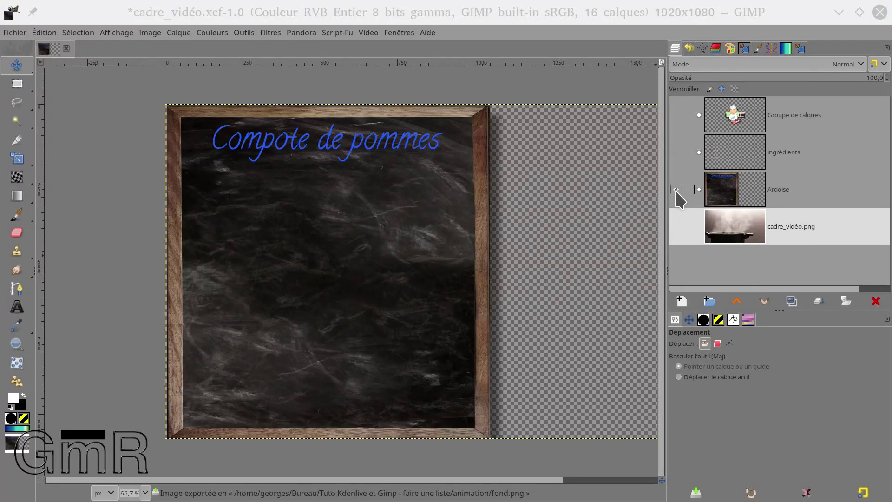
- Hide the Ardoise group, show the ingrédients group and expand it to list its text layers
click(675, 189)
click(677, 152)
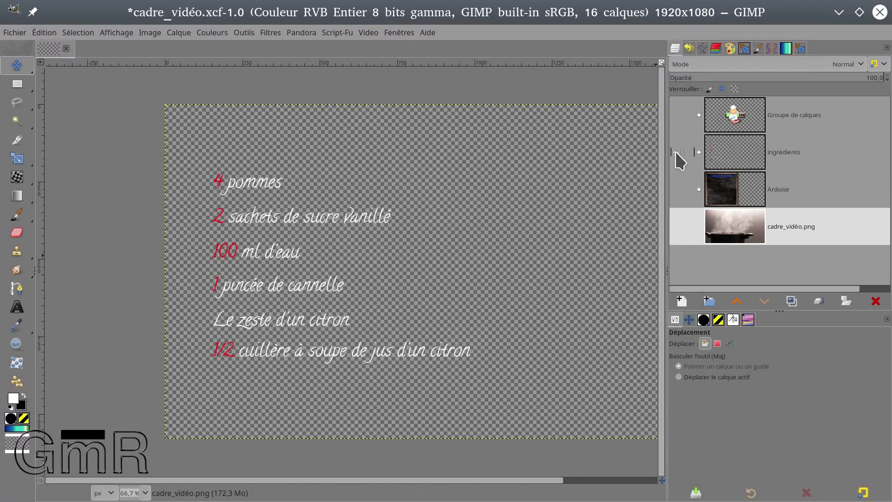
click(699, 152)
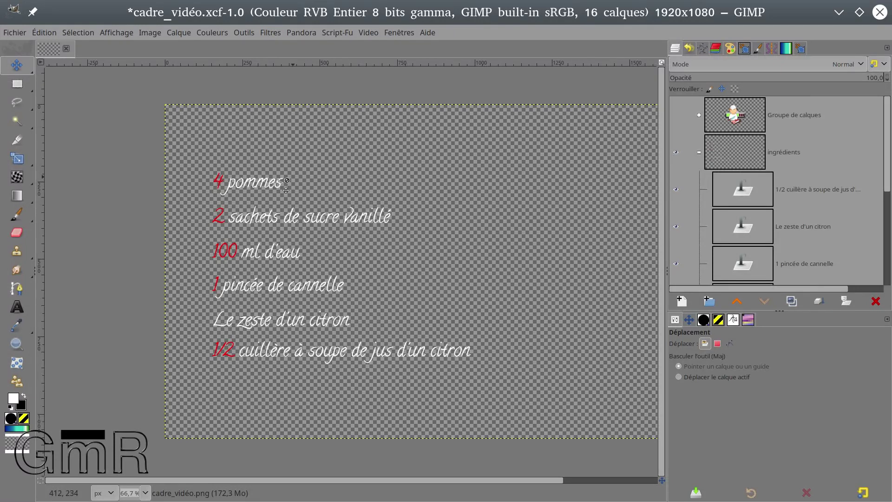
- Show the Ardoise group, expand Groupe de calques and move the arrow-40166.svg layer into the ingrédients group
click(699, 152)
click(676, 189)
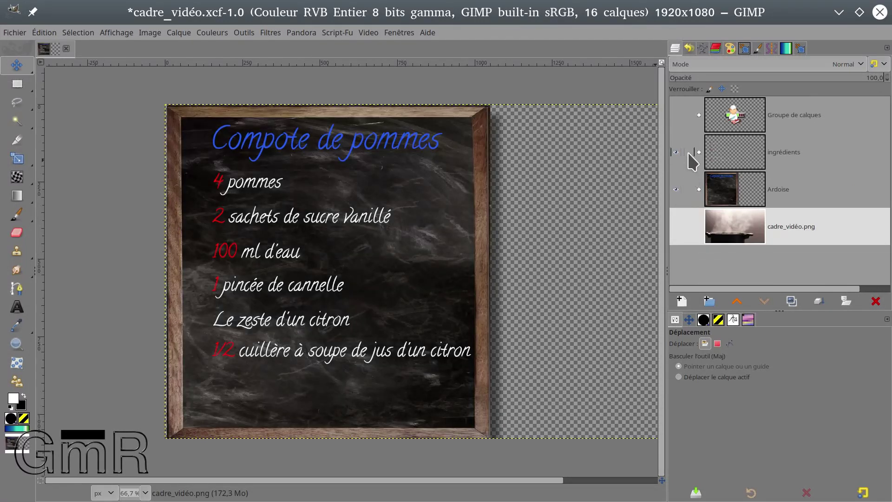
click(698, 115)
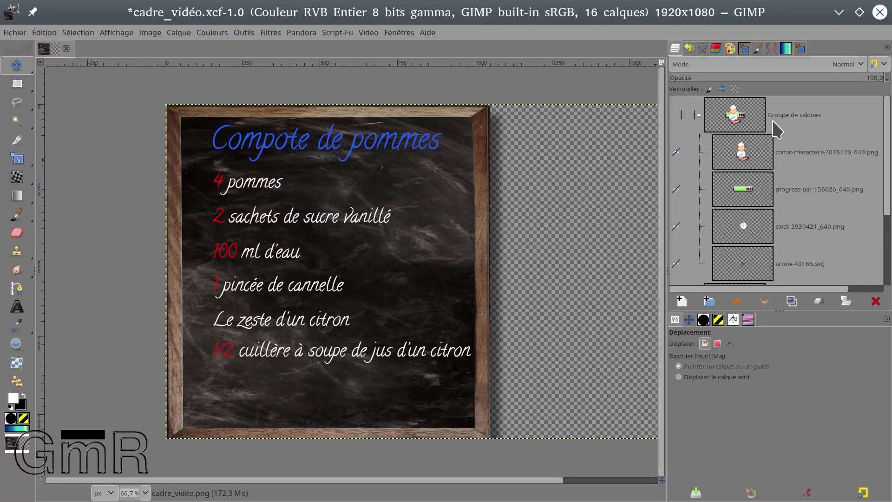
scroll(781, 195, down, 1)
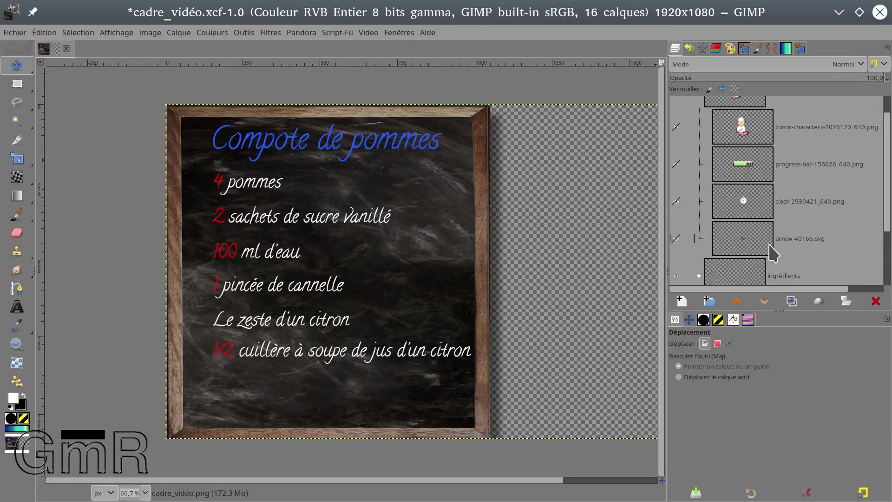
click(764, 246)
drag(764, 247, 744, 274)
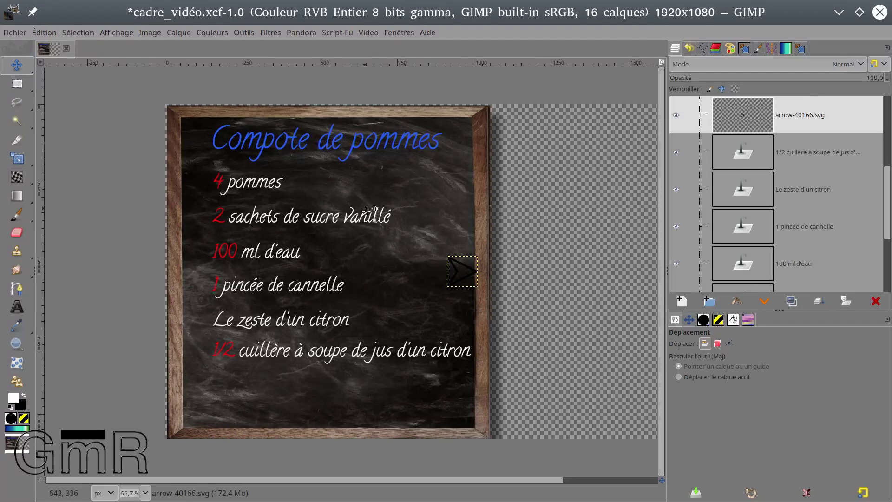
- Set the Move tool to act on the active layer and place the arrow in front of "4 pommes"
drag(462, 269, 307, 215)
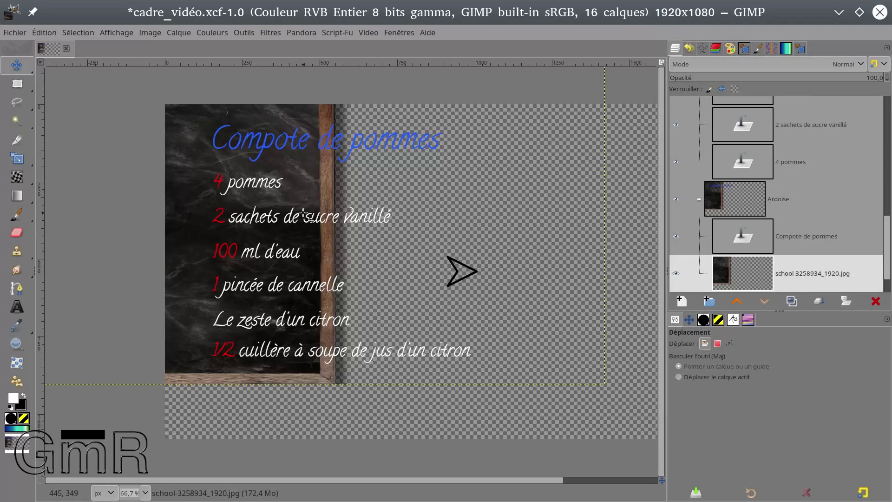
key(ctrl+z)
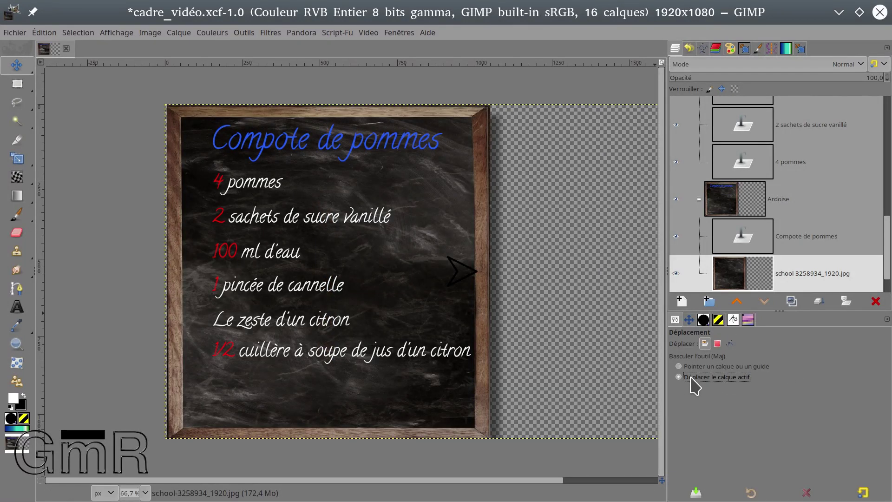
scroll(813, 218, down, 1)
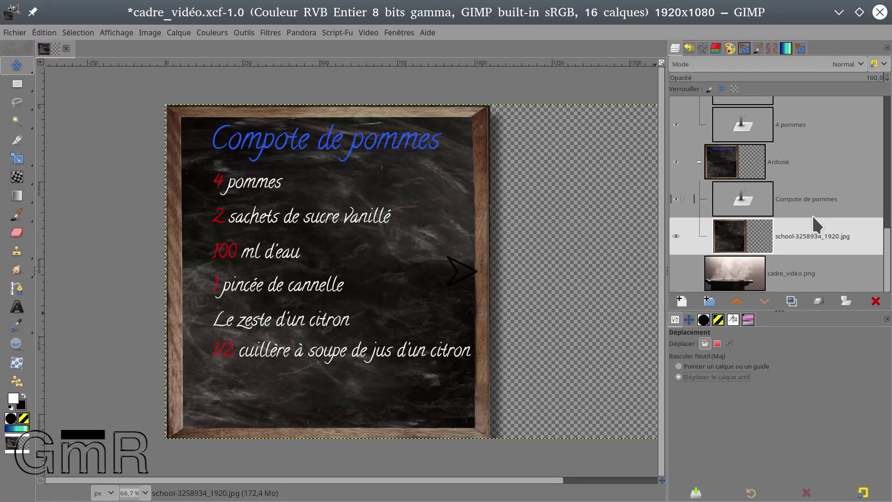
scroll(814, 243, up, 6)
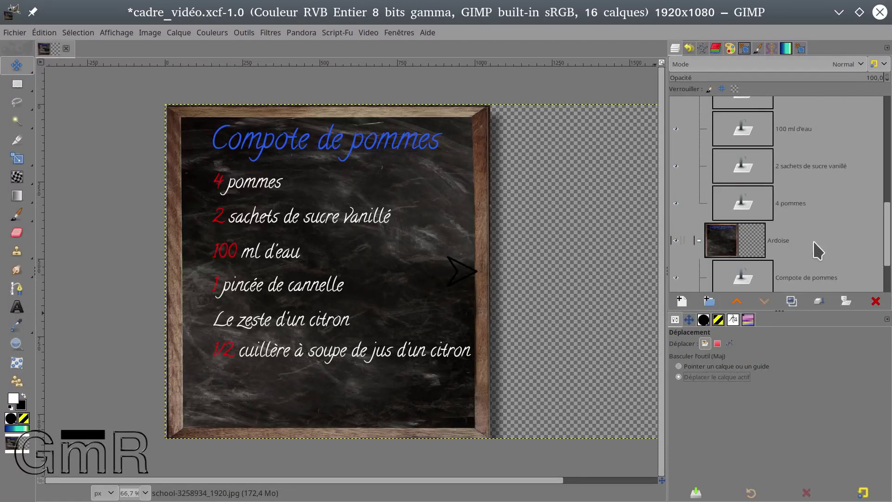
scroll(817, 250, up, 2)
click(742, 215)
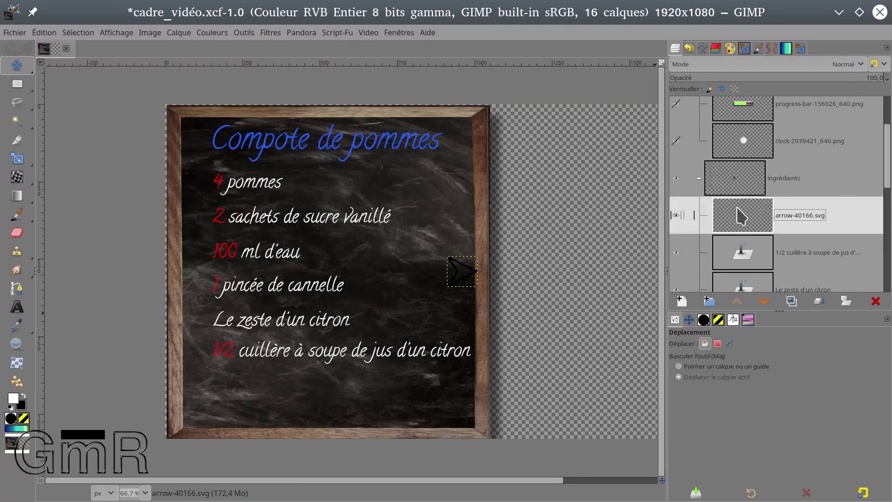
drag(465, 271, 201, 182)
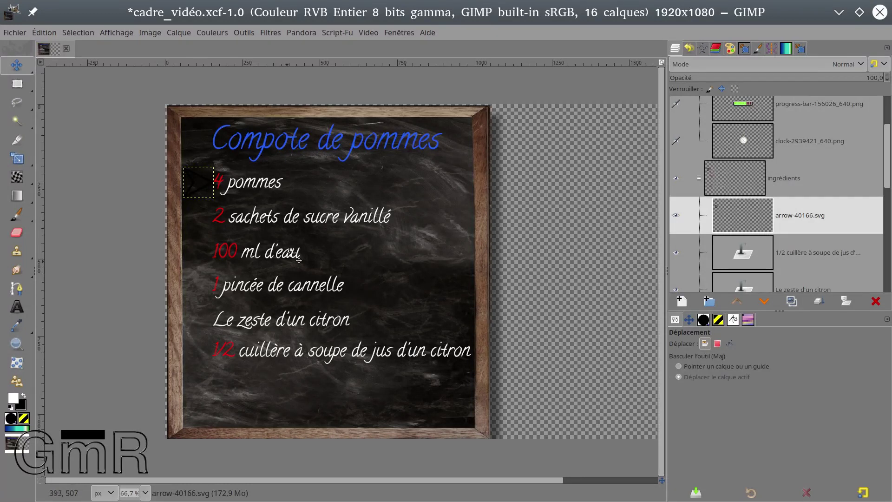
- Turn the black arrow white and scale it down proportionally to about 54 × 54 px
click(223, 33)
click(226, 199)
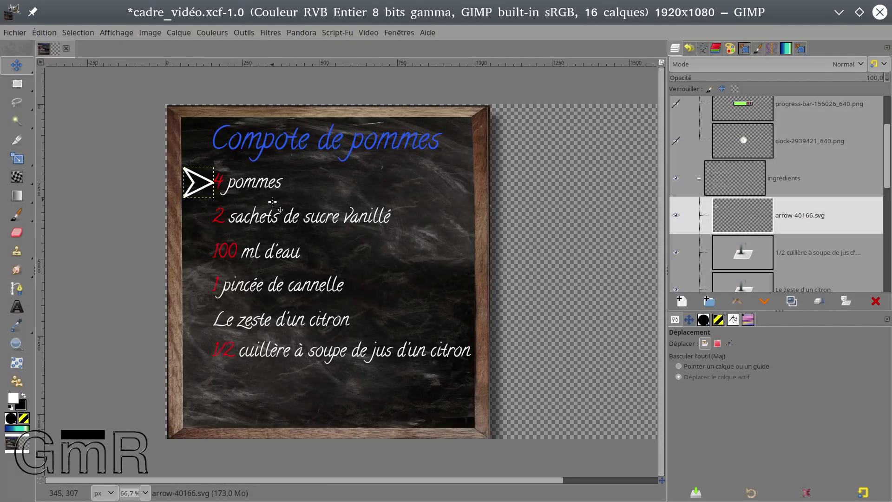
click(17, 158)
click(193, 202)
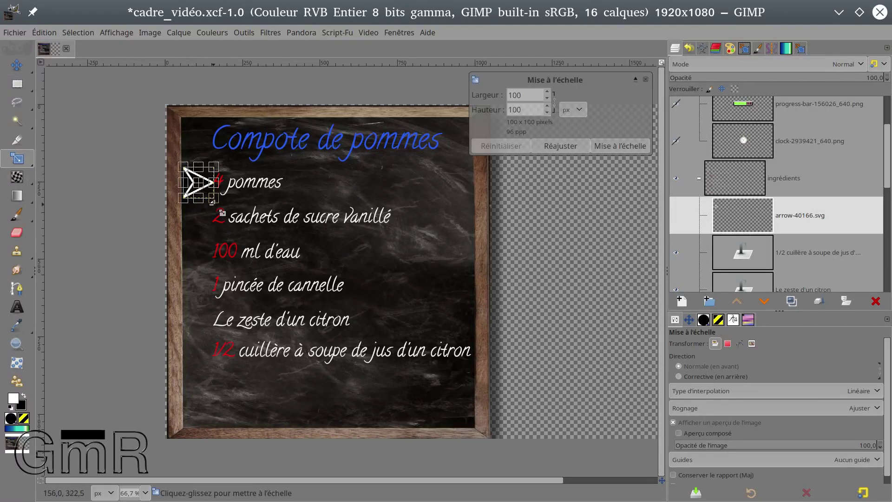
drag(215, 203, 211, 199)
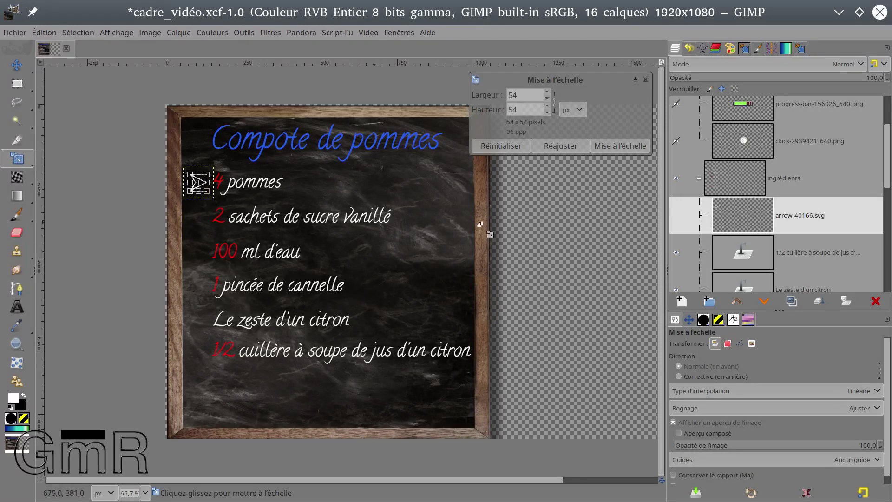
click(617, 146)
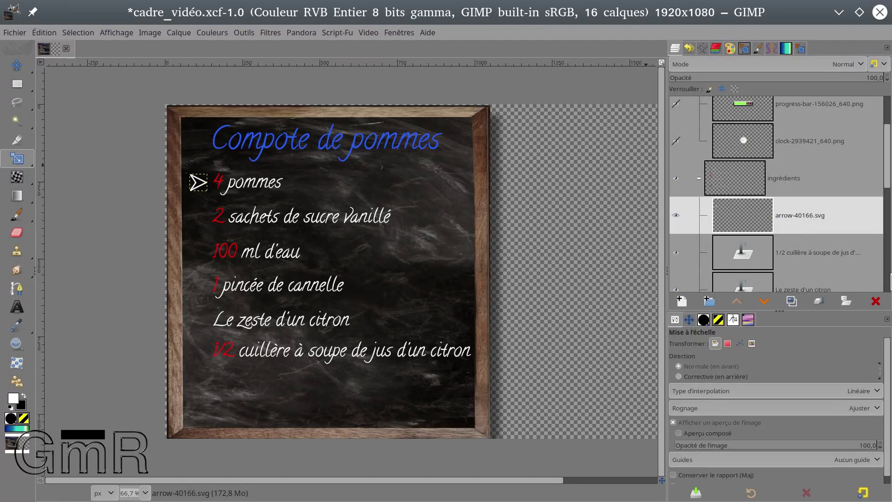
- Rename the arrow-40166.svg layer as F1
click(791, 217)
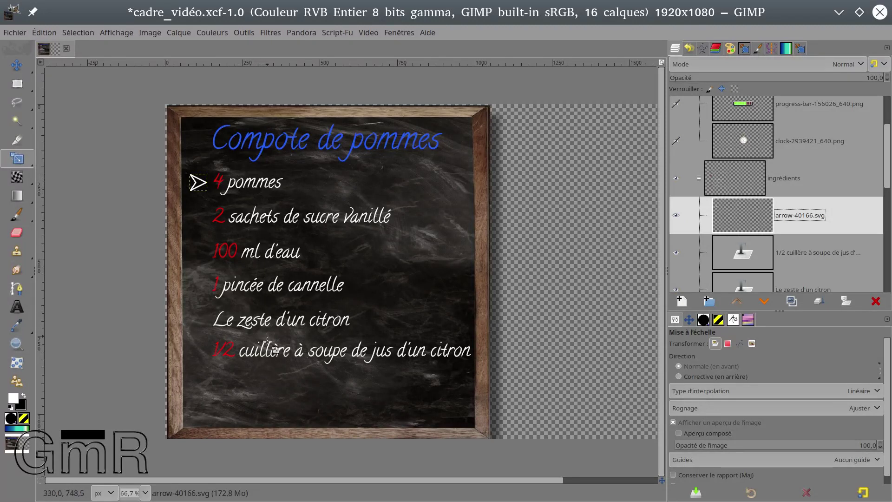
double_click(793, 214)
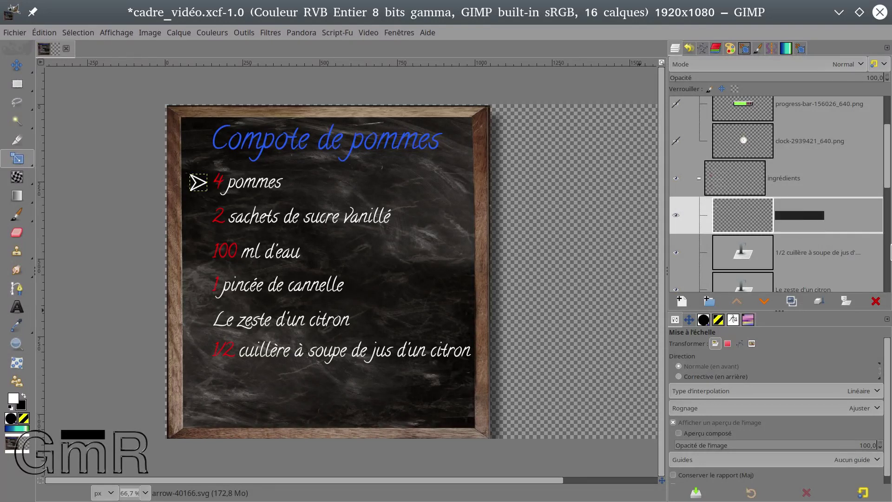
text(F1)
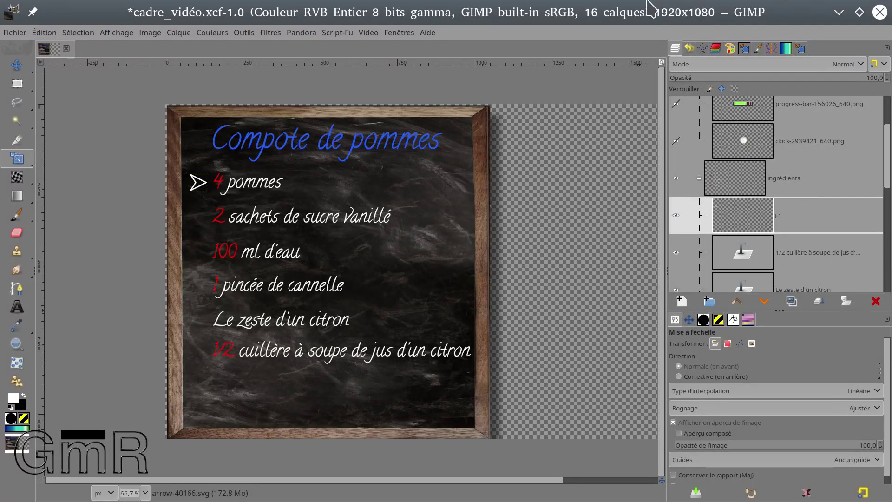
key(Return)
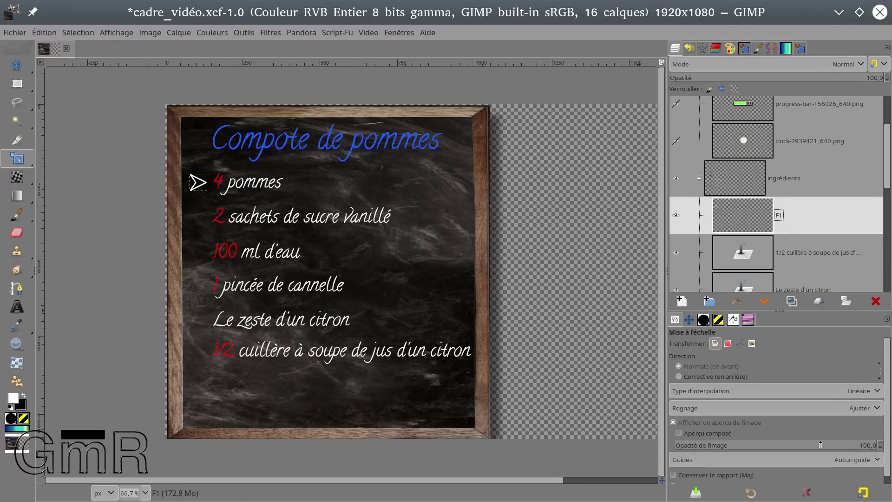
- Duplicate the F1 arrow for the five remaining ingredients, placing each copy before its line and naming the copies F2 to F6
click(792, 301)
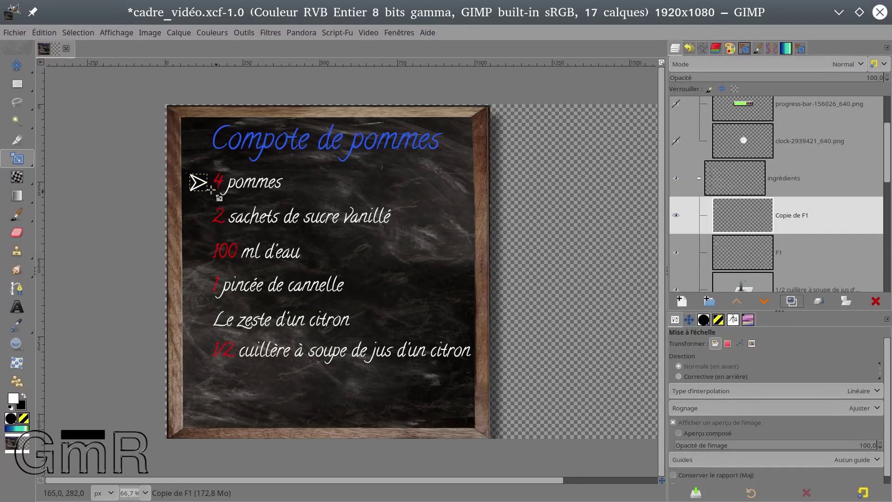
drag(202, 183, 205, 221)
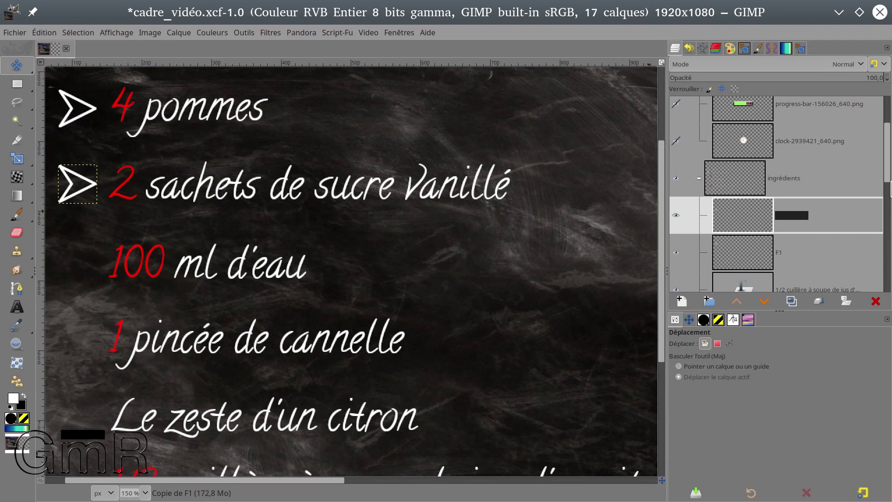
text(F6)
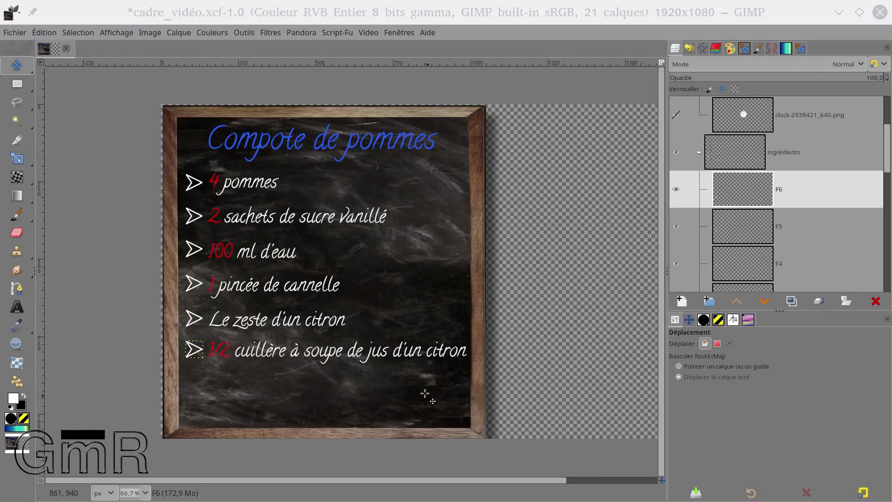
- Hide the Ardoise group so only the ingredients and their arrows are shown
click(759, 131)
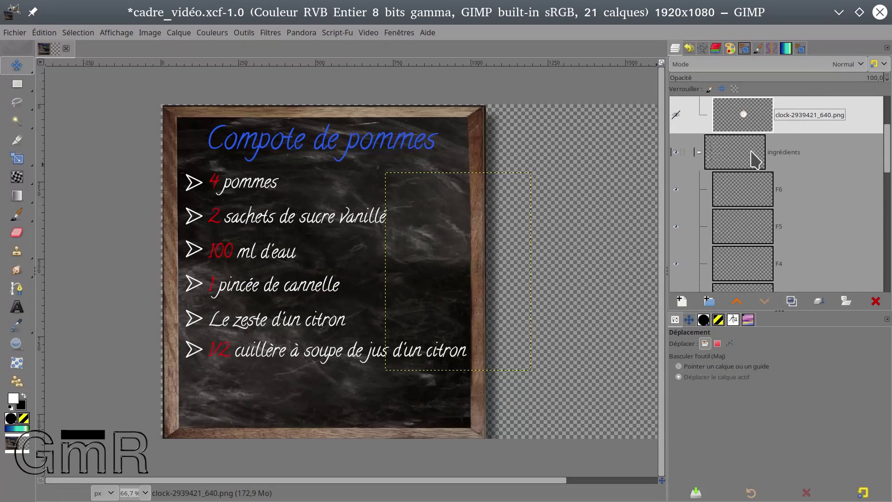
scroll(783, 242, down, 10)
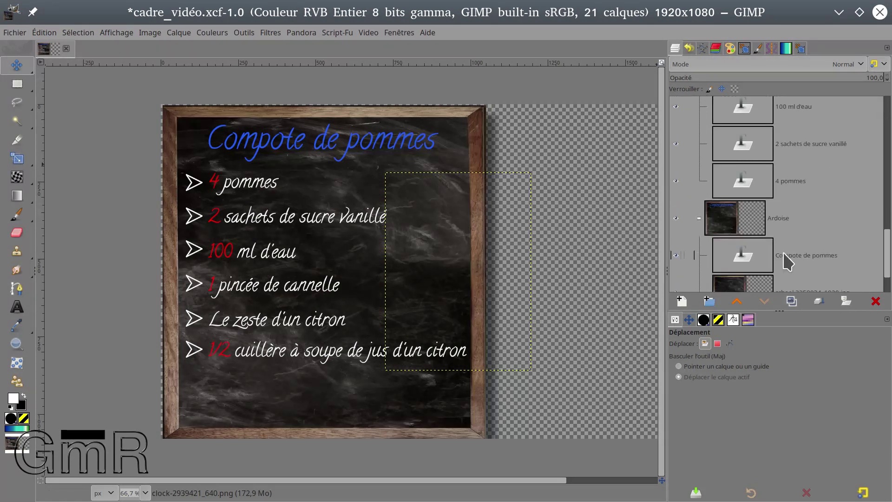
click(675, 218)
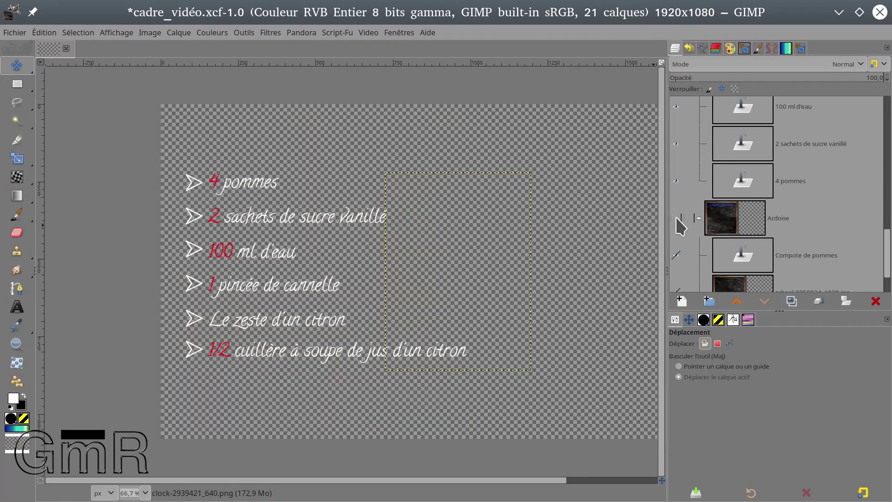
- Isolate the F1 arrow layer, hiding all the other arrow and ingredient layers
scroll(776, 212, up, 6)
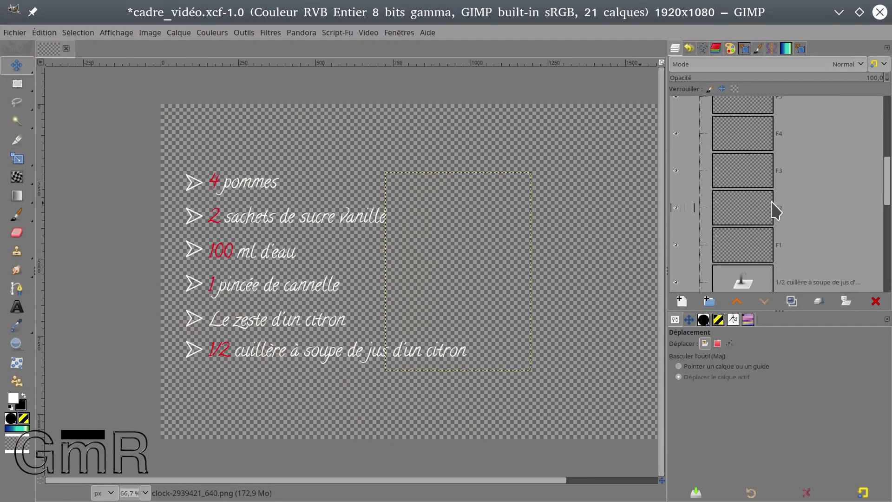
scroll(830, 182, up, 2)
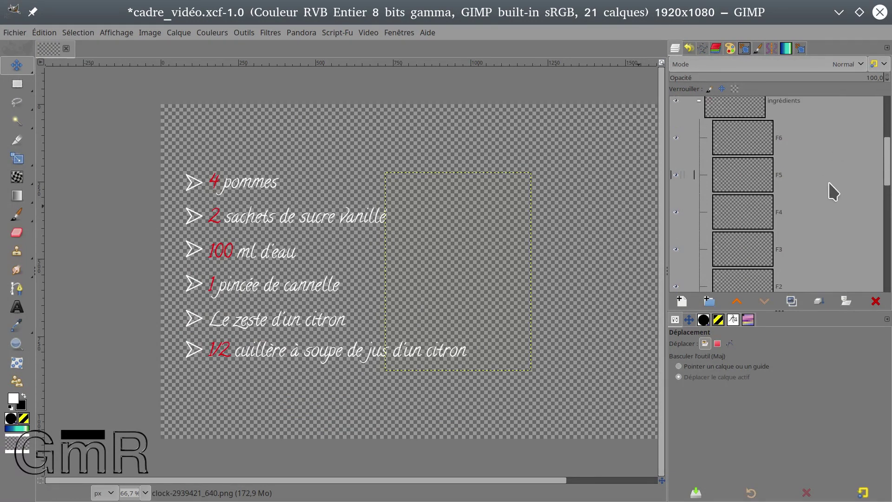
shift+click(678, 138)
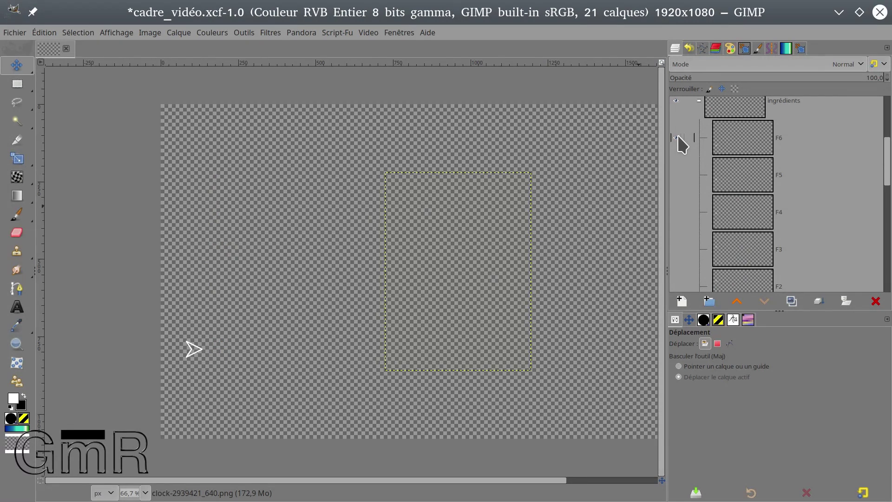
shift+click(679, 138)
scroll(709, 211, down, 3)
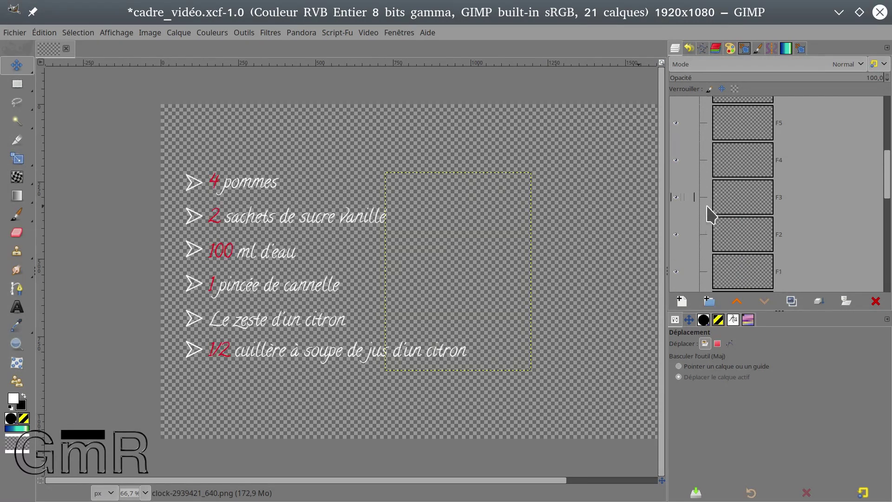
shift+click(676, 219)
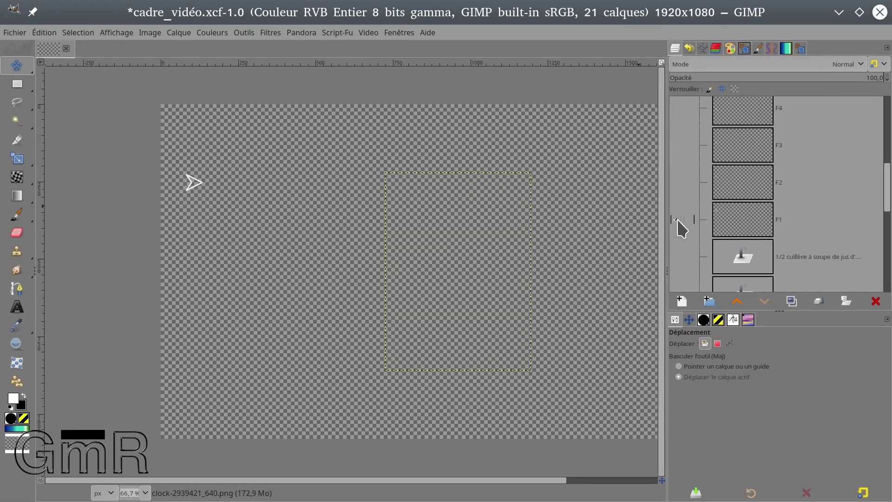
- Export the isolated first arrow as Flèche-1.png into the animation folder
click(15, 32)
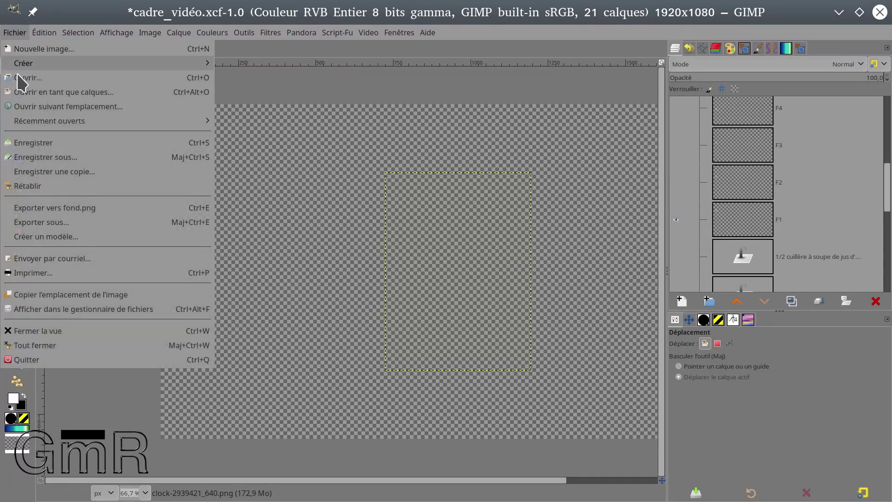
click(50, 222)
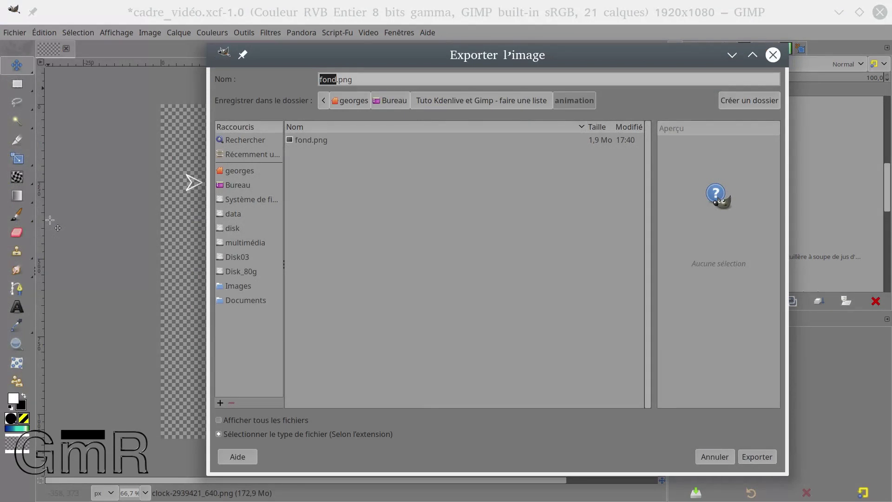
text(Flèche-1)
key(Return)
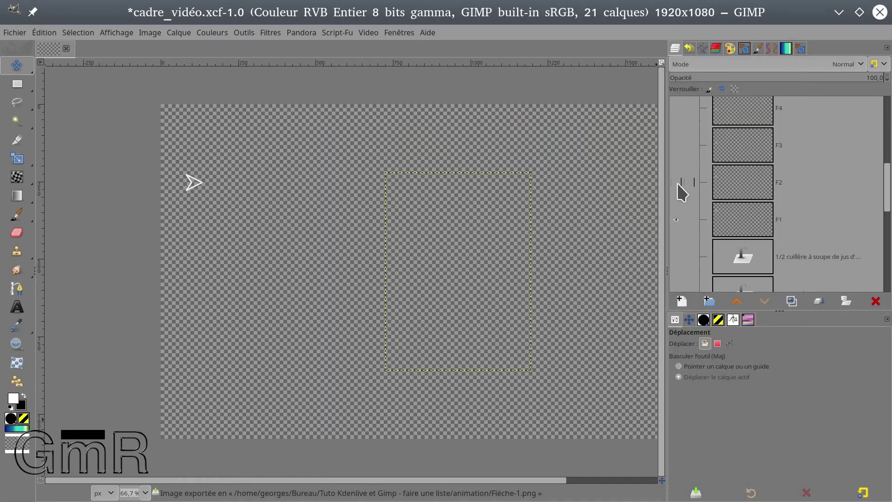
- Isolate the F2 arrow layer and export it as Flèche-2.png into the animation folder
shift+click(677, 182)
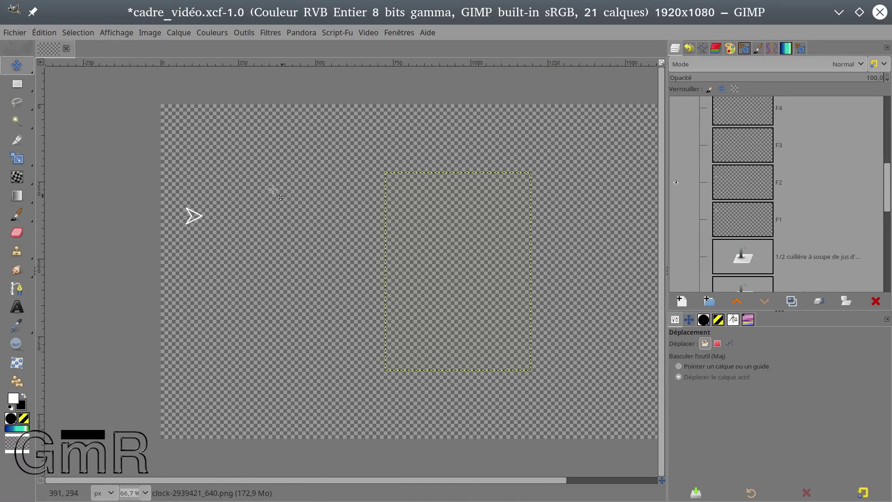
click(17, 32)
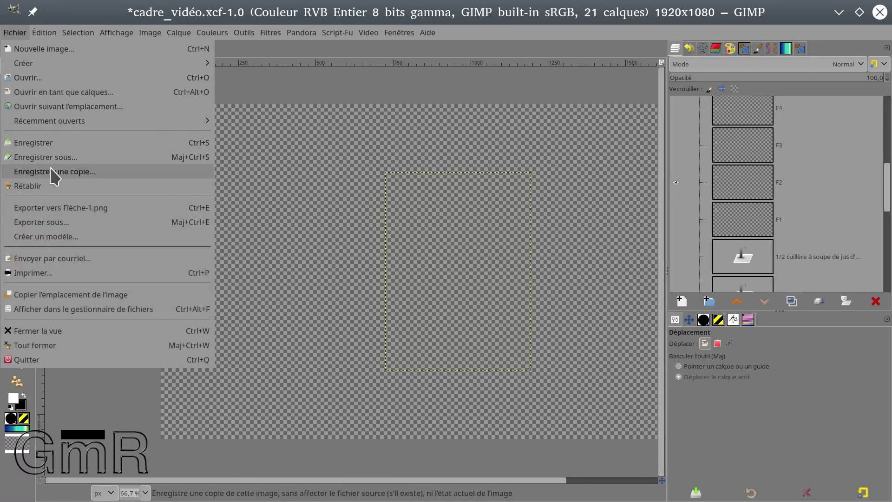
click(347, 80)
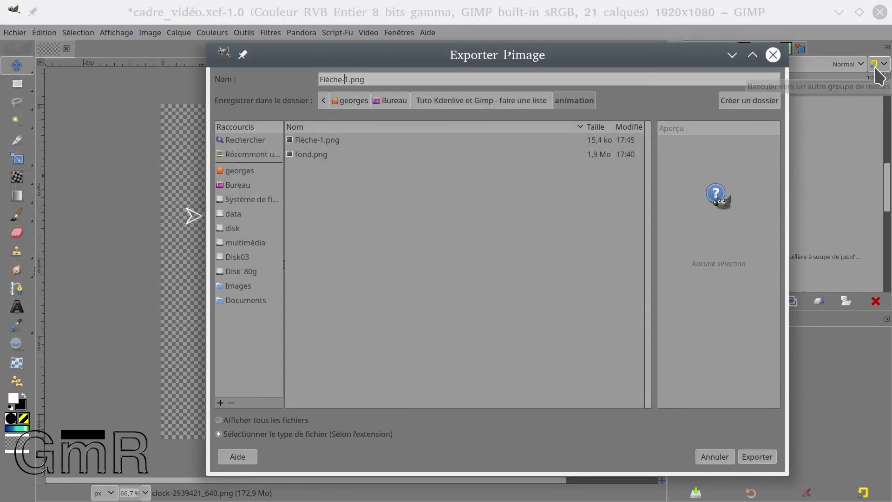
text(2)
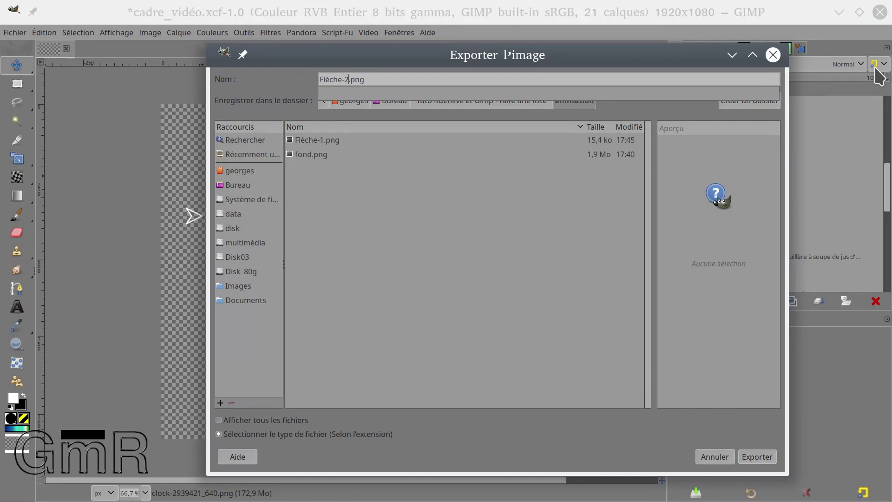
key(Return)
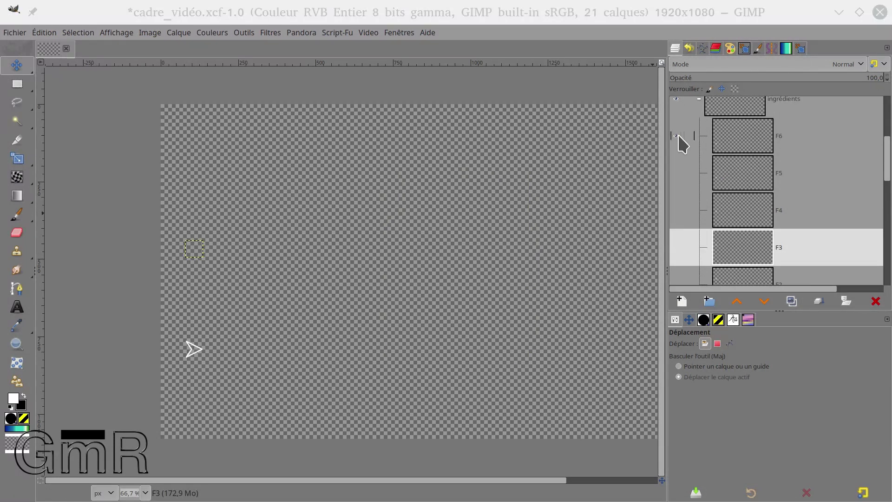
- Show all arrow and ingredient layers again, and isolate the "4 pommes" text layer
shift+click(677, 136)
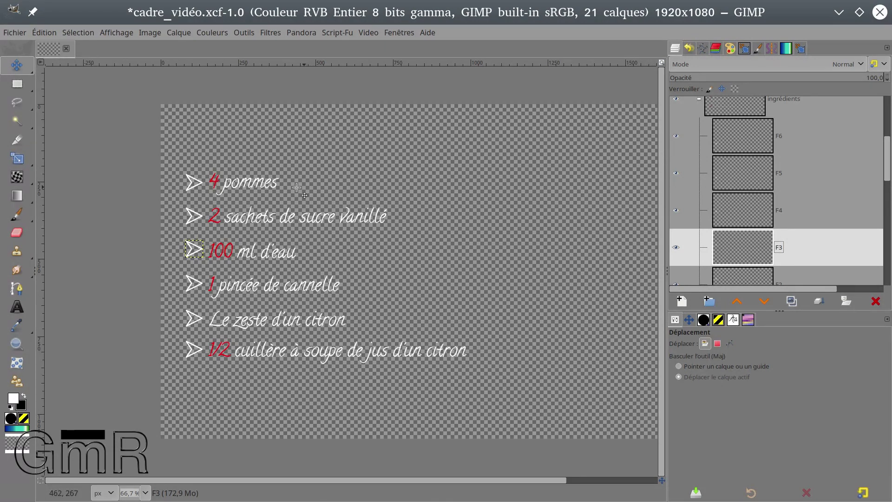
scroll(806, 241, down, 5)
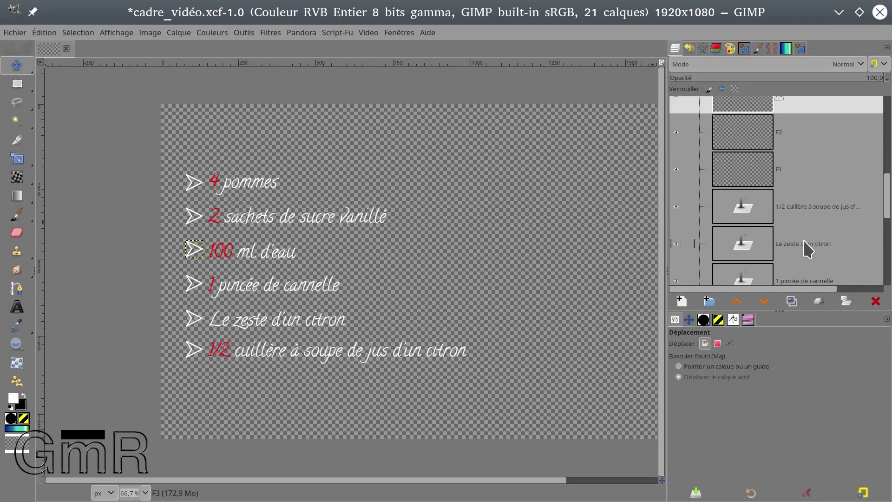
scroll(803, 239, down, 3)
click(795, 215)
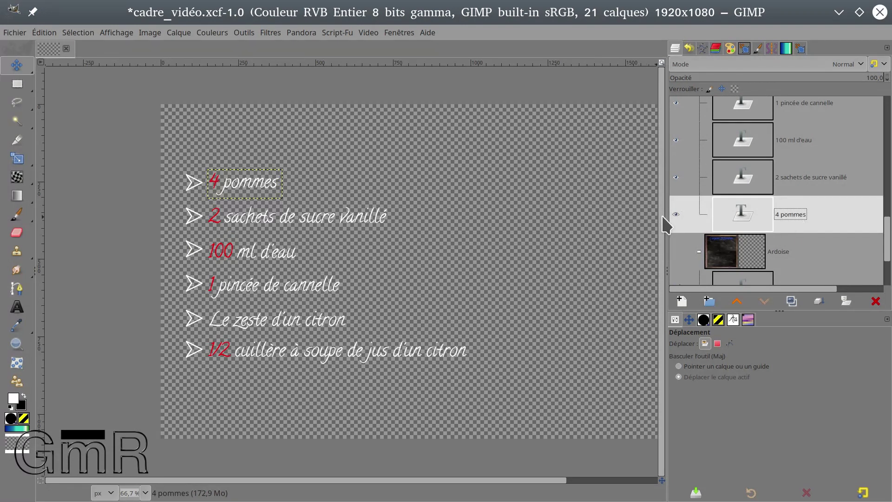
shift+click(676, 214)
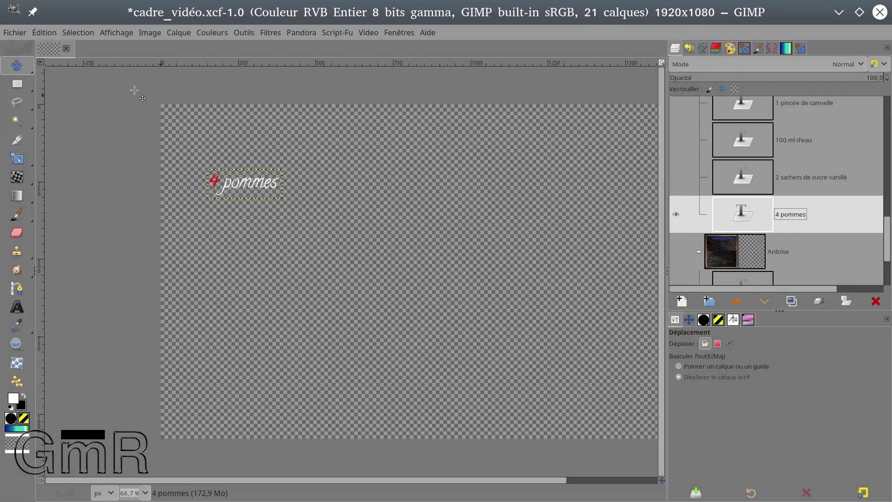
- Export the isolated first ingredient as Ingrédient-1.png into the animation folder
click(17, 34)
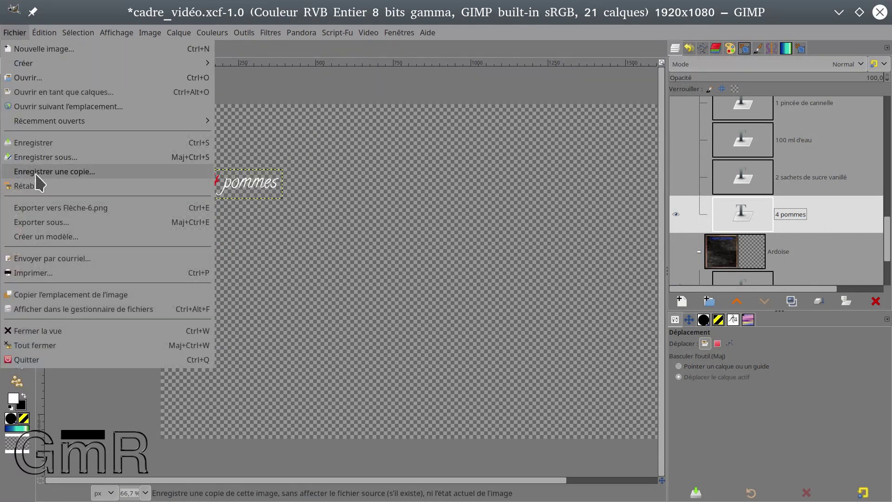
click(44, 223)
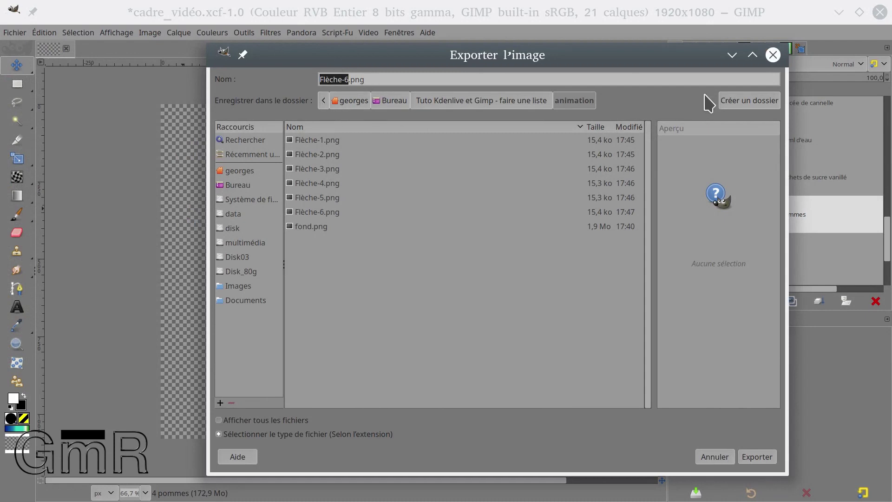
click(312, 141)
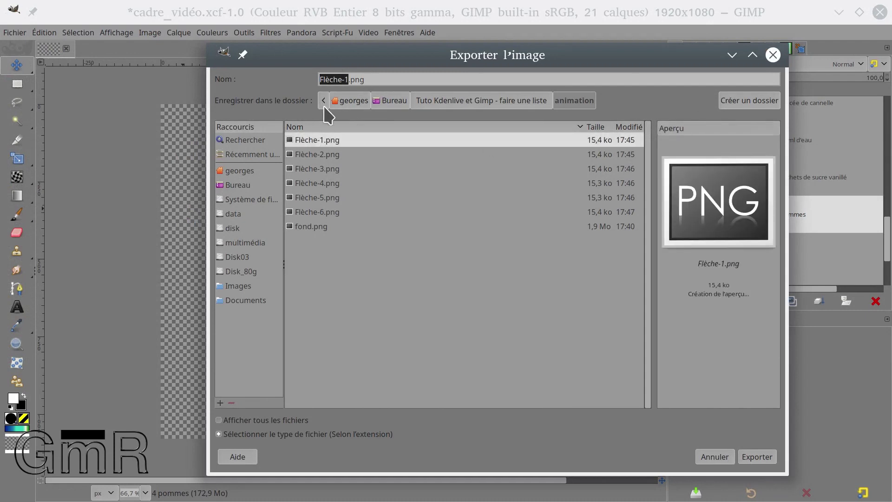
click(342, 77)
drag(343, 76, 295, 74)
text(Ingrédient)
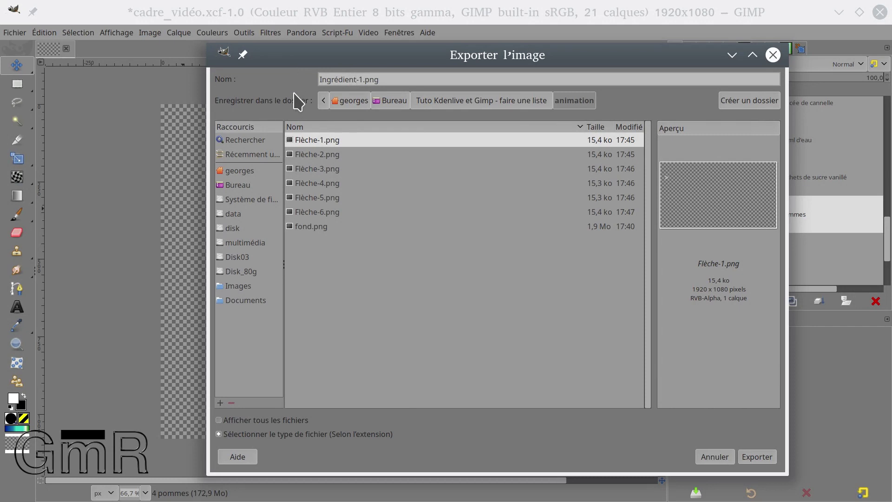
click(753, 457)
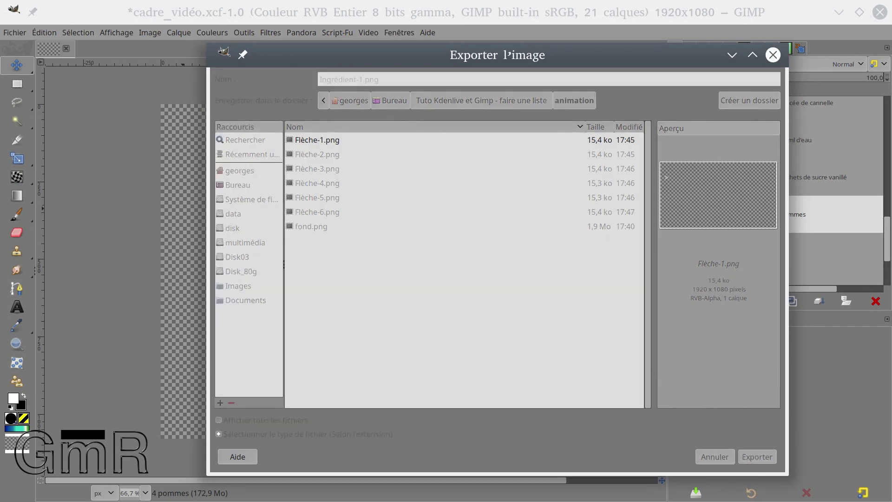
click(610, 381)
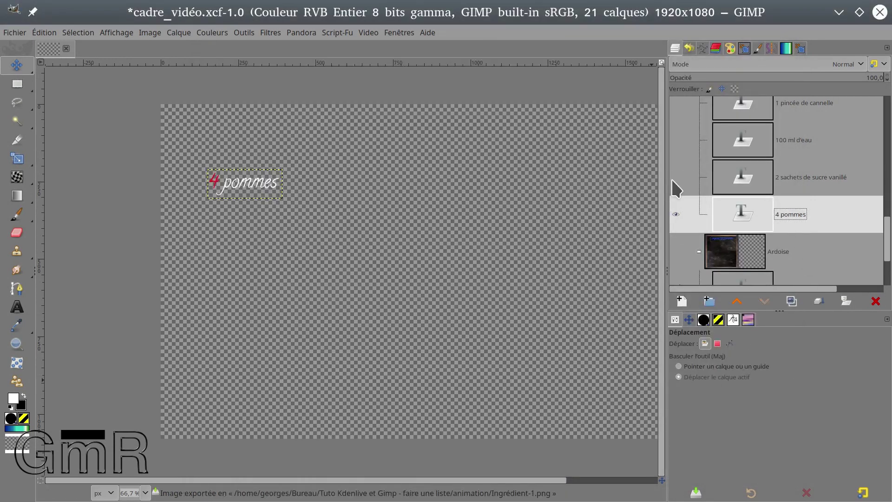
- Isolate the "2 sachets de sucre vanillé" layer and open its PNG export into the animation folder for naming
shift+click(676, 177)
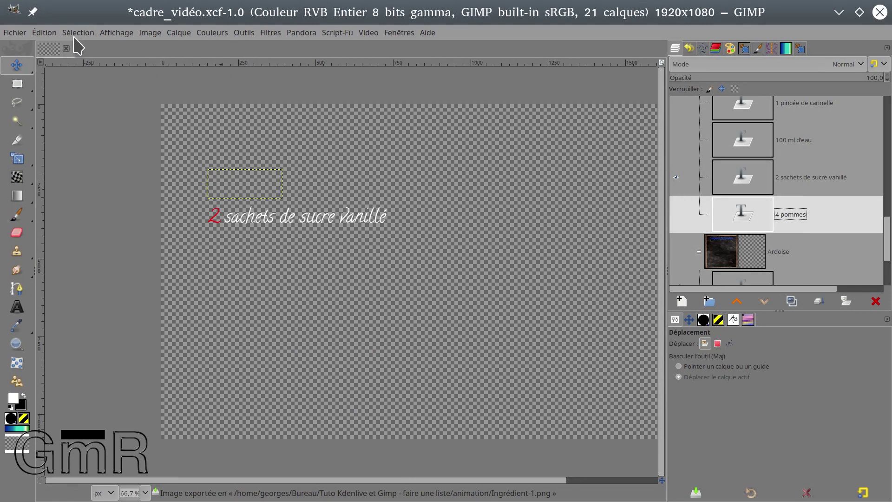
click(14, 33)
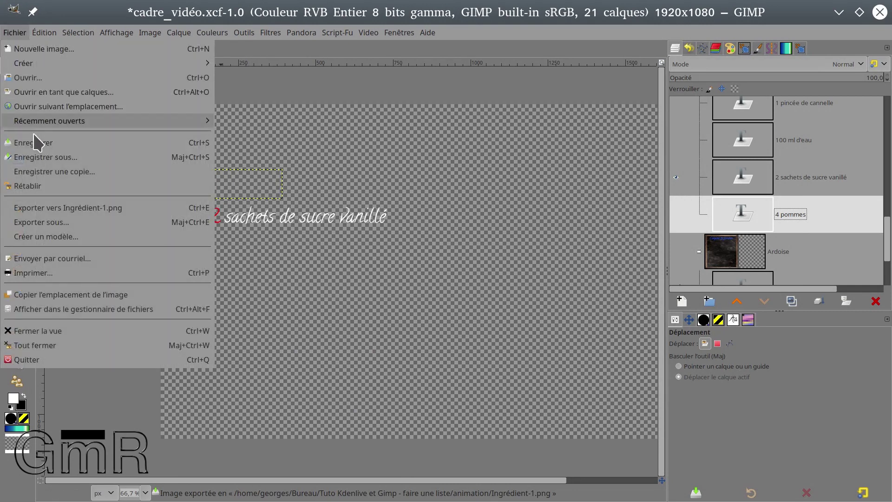
click(66, 222)
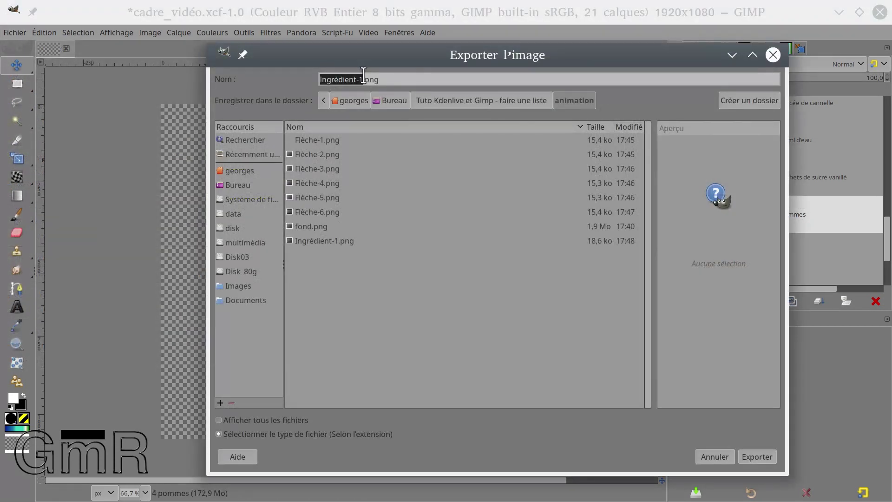
click(363, 77)
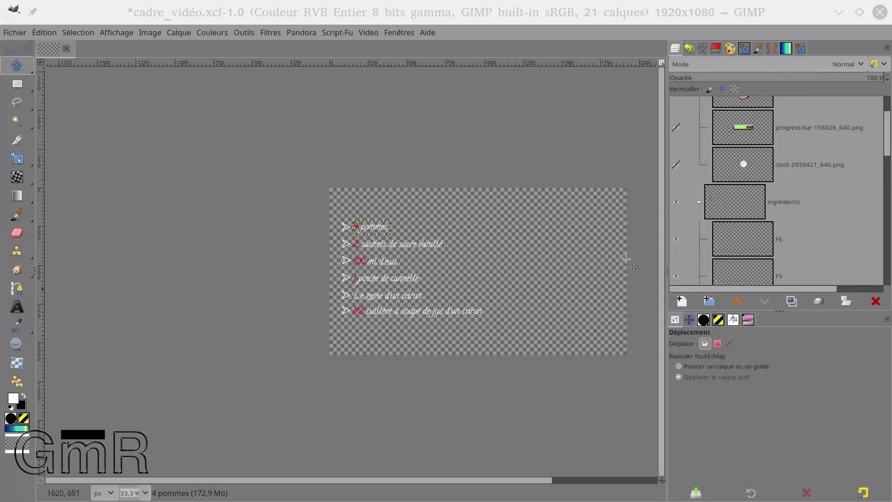
- Collapse the ingrédients group and hide it, showing the Ardoise group with the chalkboard and title instead
scroll(753, 209, down, 2)
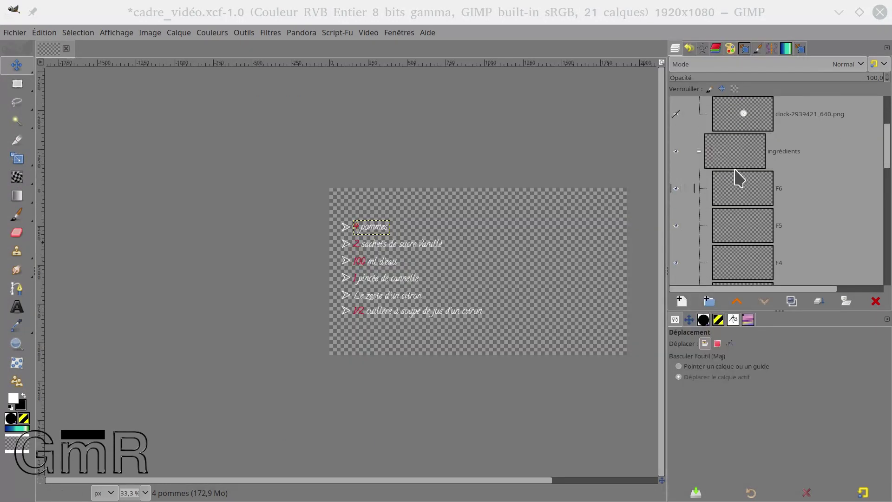
click(700, 151)
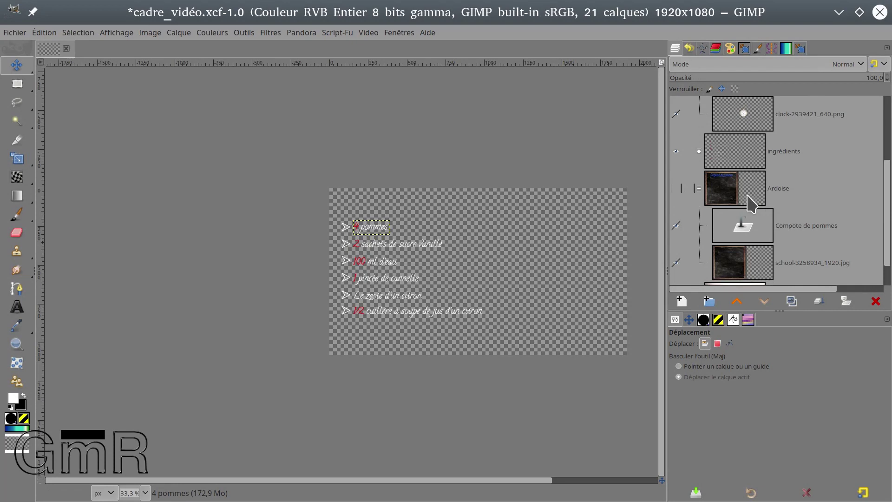
click(676, 188)
scroll(767, 184, up, 1)
scroll(750, 209, up, 3)
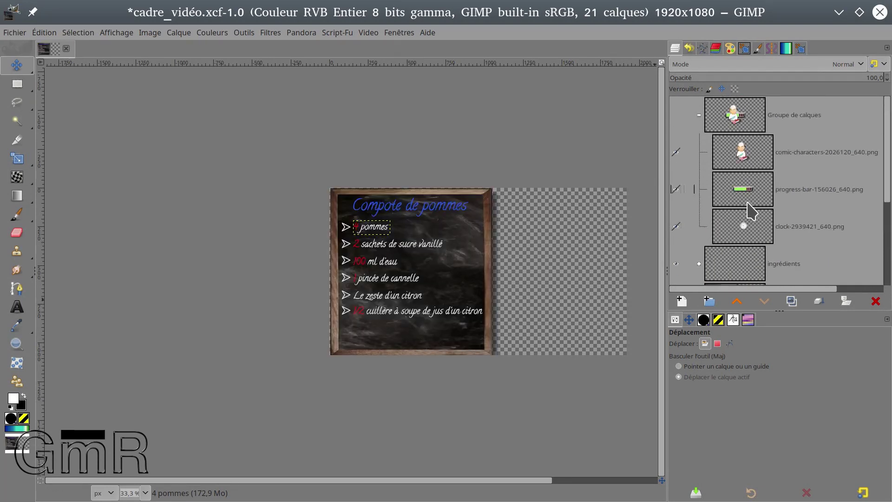
click(676, 264)
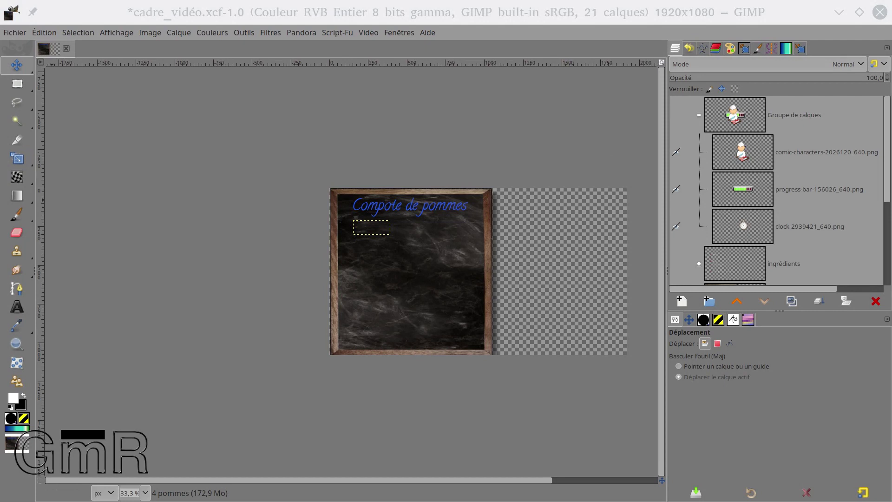
- Switch to the tuto.odt document in LibreOffice Writer and select the word "Difficulté" in the Réalisation list
key(alt+Tab)
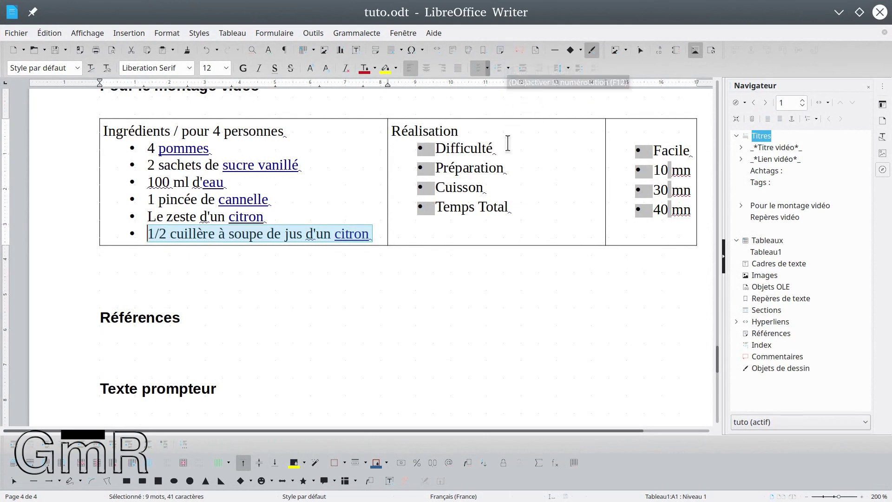
drag(498, 149, 444, 147)
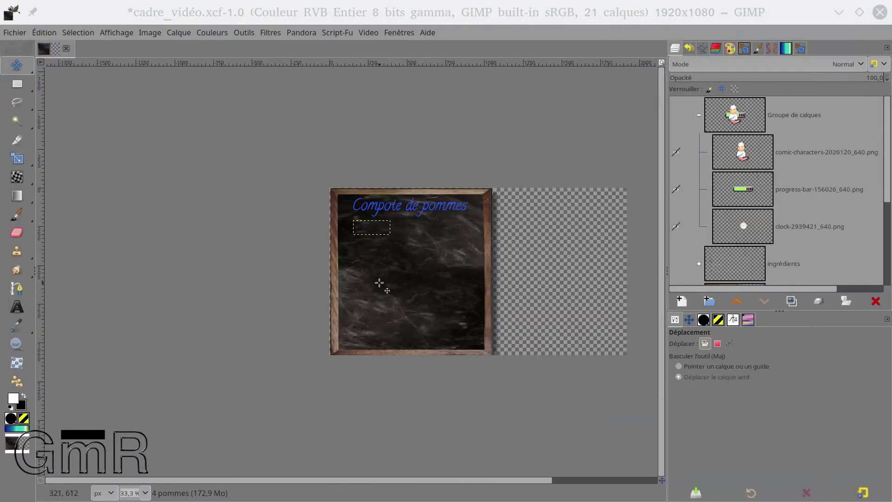
- Back in GIMP, add two vertical guides on the chalkboard, one just before the title's start and one at 586 px
click(662, 63)
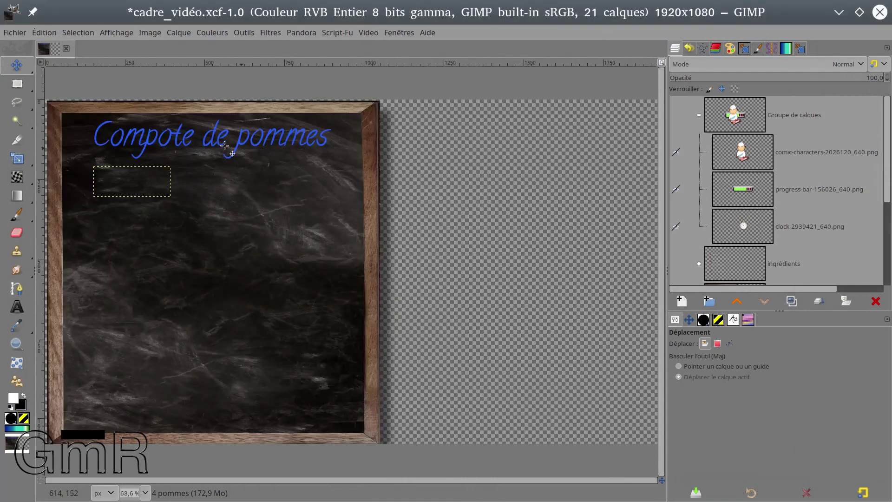
drag(40, 131, 85, 184)
drag(46, 204, 232, 248)
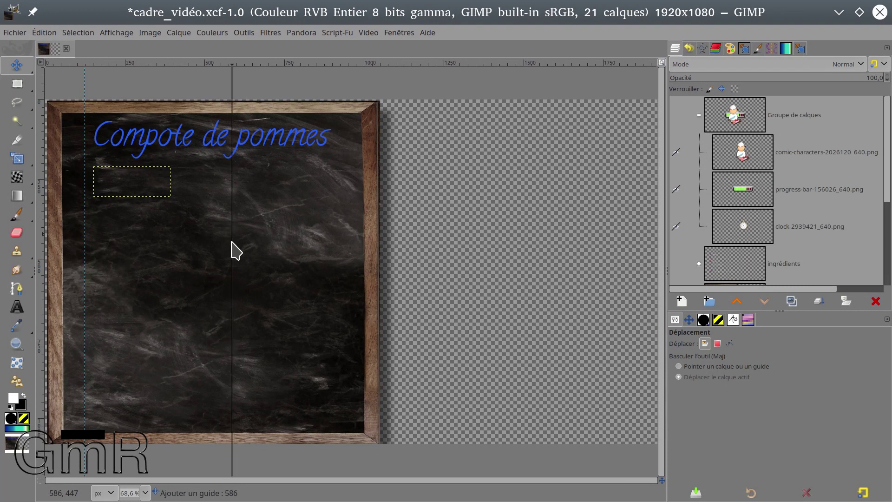
click(16, 308)
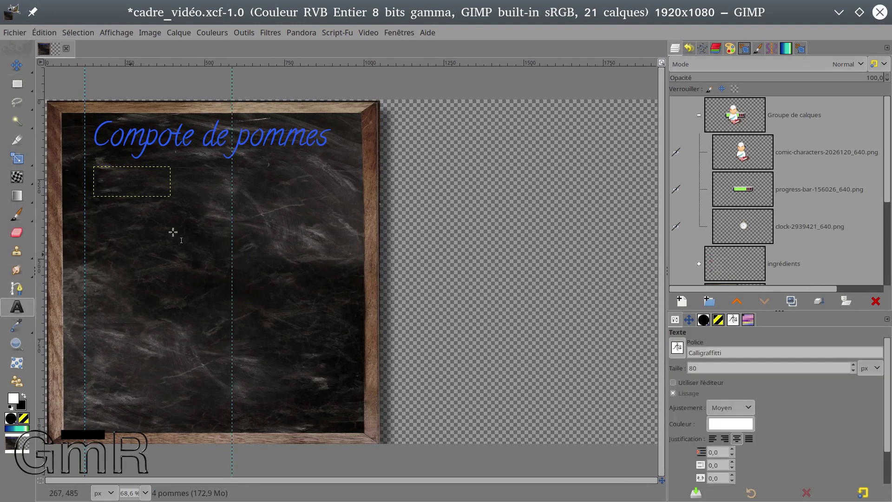
click(158, 210)
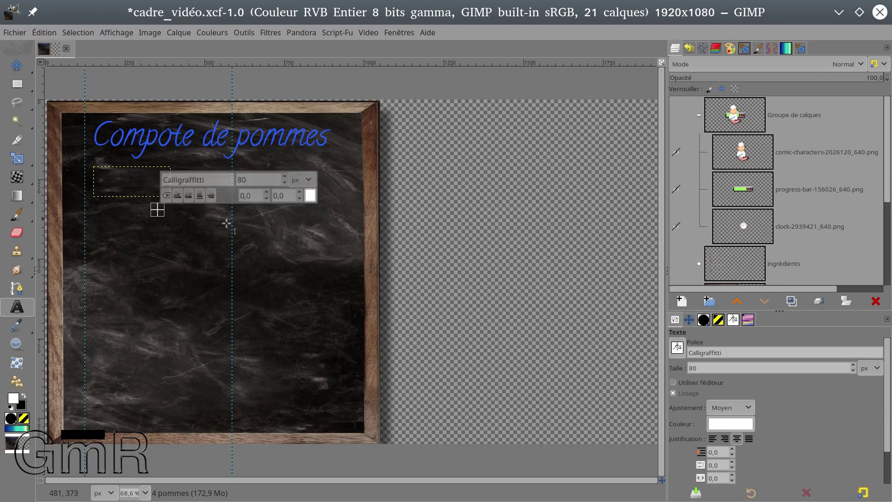
text(Difficulté)
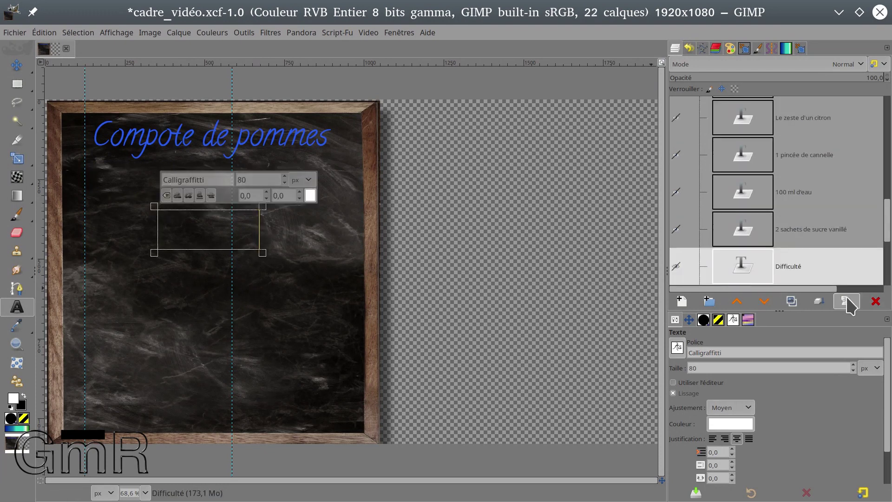
click(739, 266)
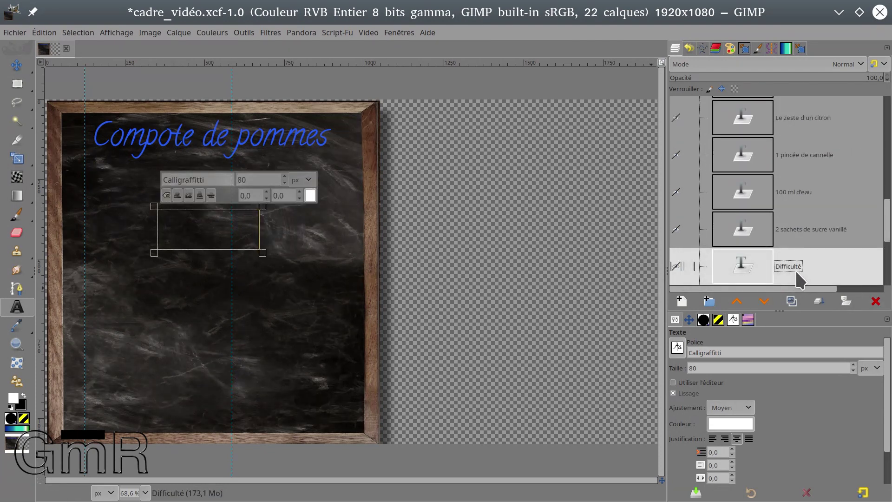
click(876, 301)
- Collapse the ingrédients group again and make comic-characters-2026120_640.png the active layer
scroll(803, 254, up, 3)
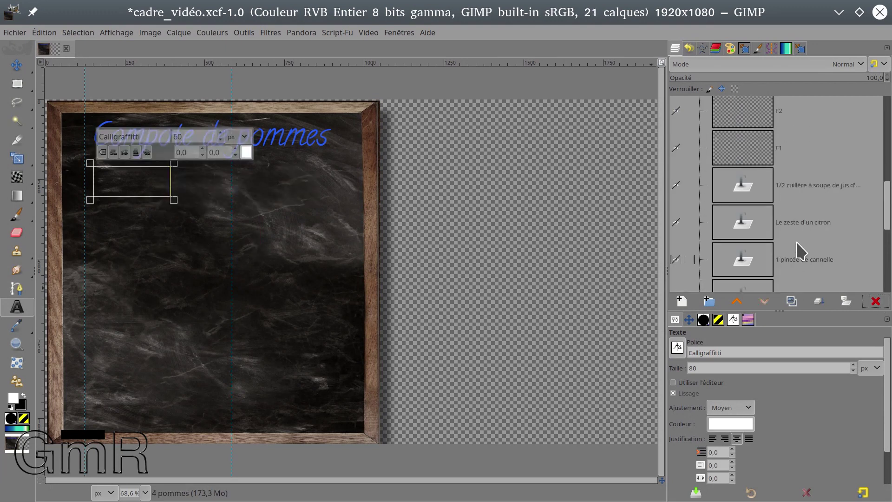
scroll(799, 246, up, 5)
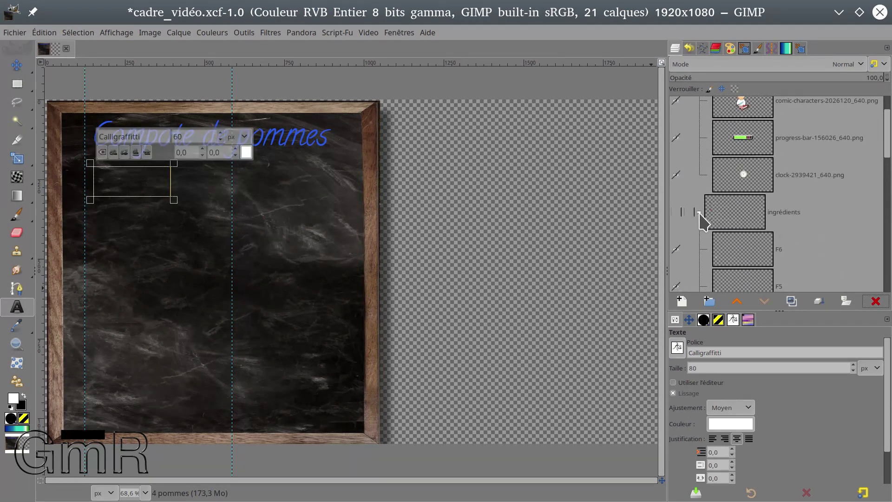
click(700, 213)
scroll(783, 211, up, 2)
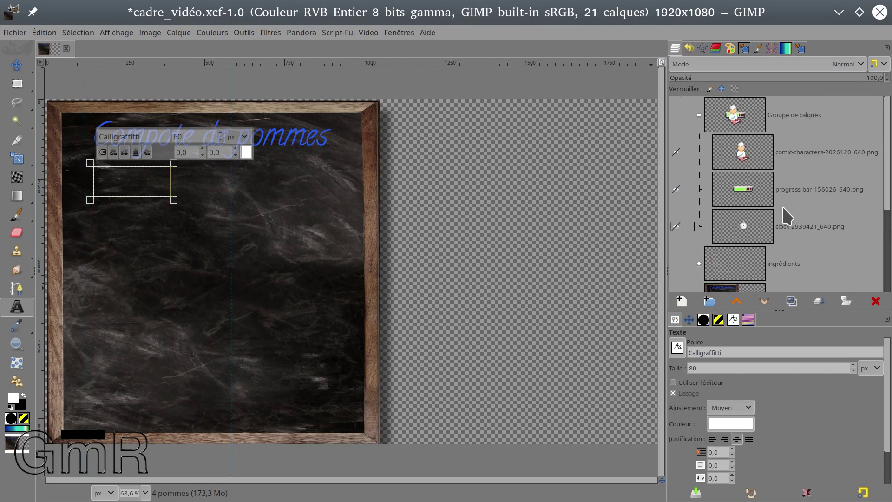
click(743, 151)
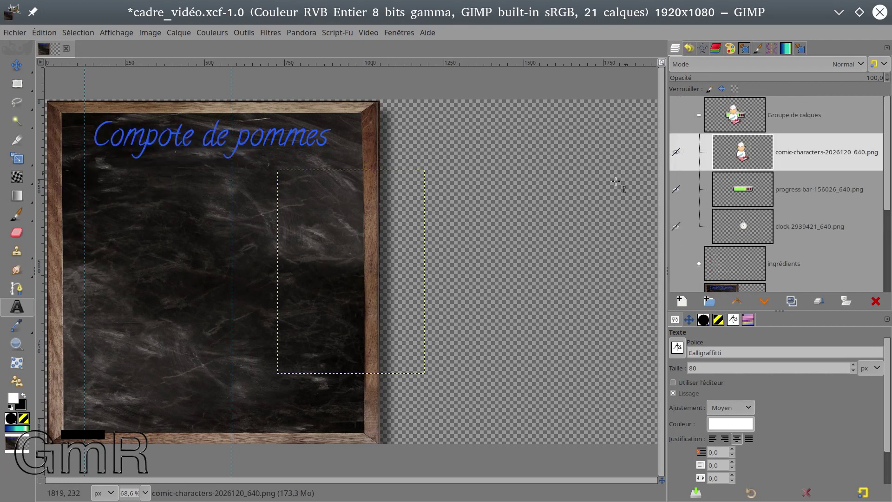
- Paste "Difficulté" as a new text on the chalkboard and make its layer group visible
click(200, 273)
key(ctrl+v)
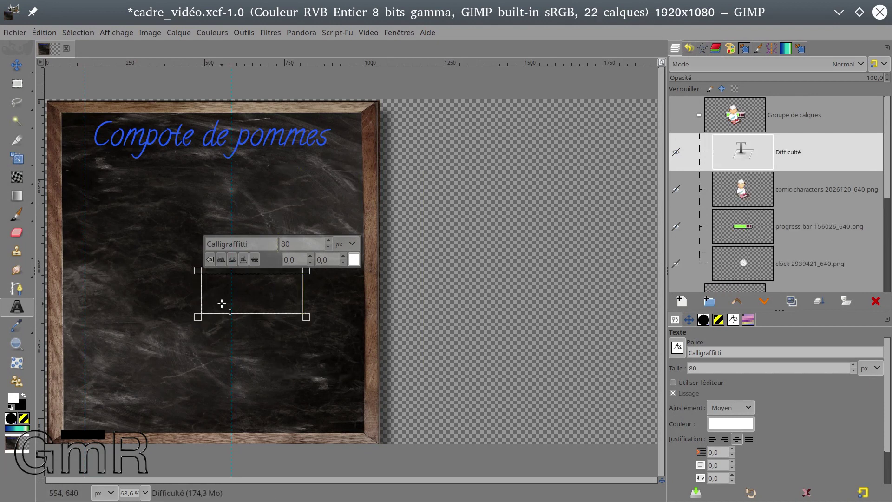
click(676, 116)
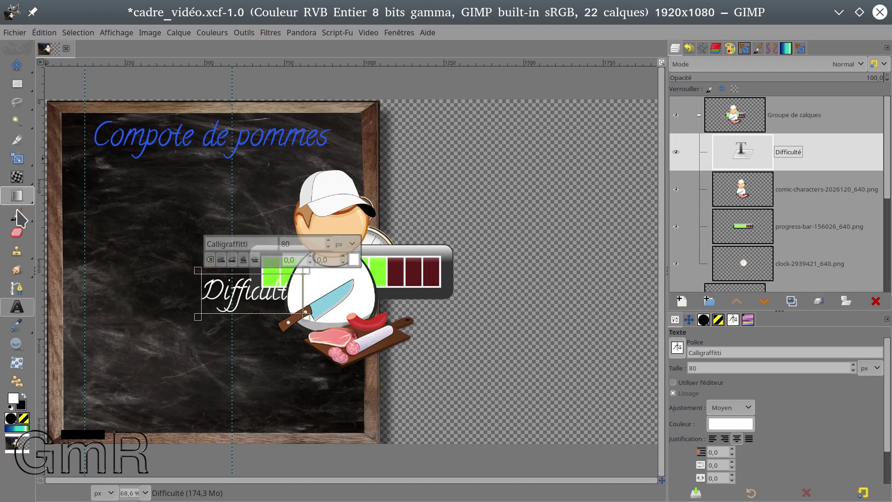
- Switch to tuto.odt in LibreOffice Writer, select the word "Préparation" in the Réalisation list, and return to GIMP
key(alt+Tab)
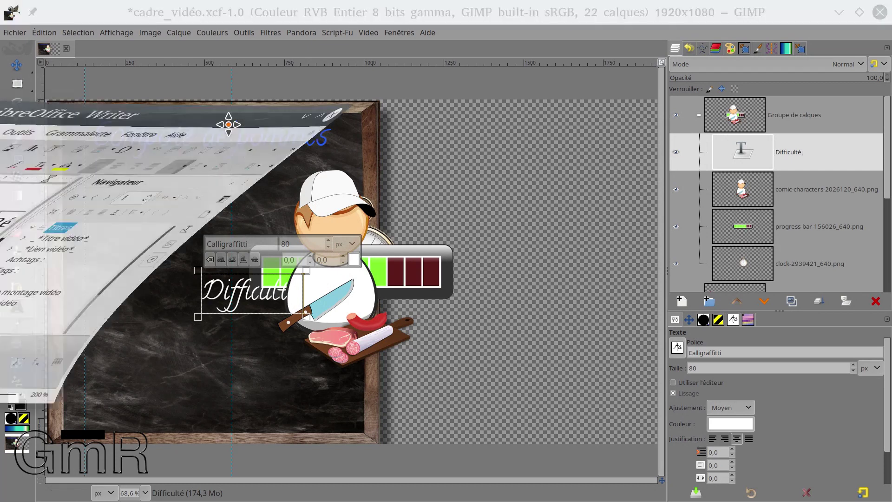
drag(121, 351, 231, 350)
drag(223, 278, 151, 278)
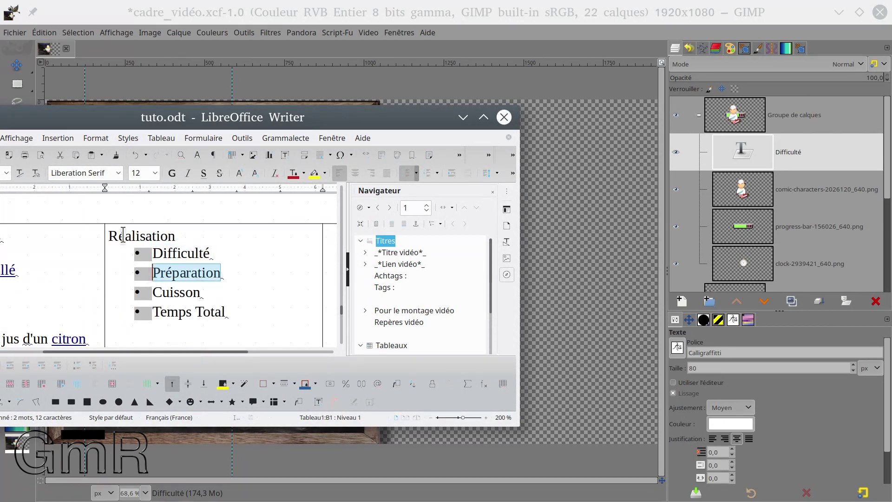
key(alt+Tab)
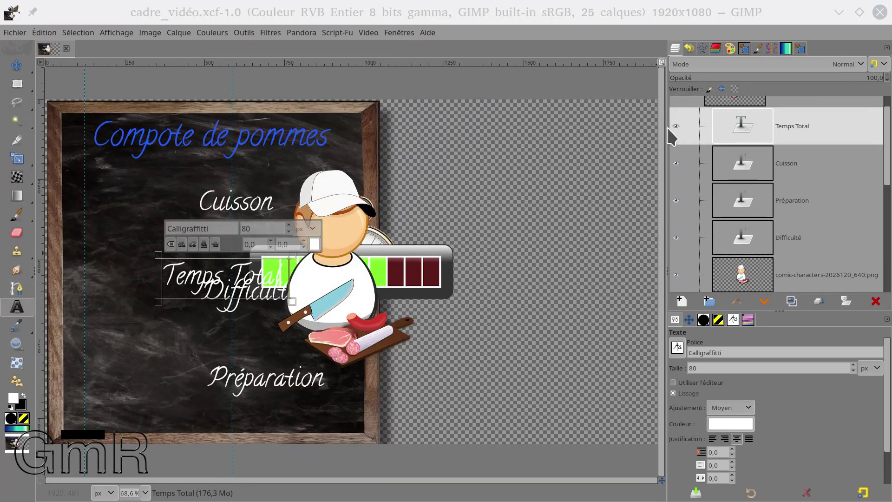
- Hide all group layers except Temps Total, then align the Temps Total and Cuisson texts to the first vertical guide, one below the other
shift+click(676, 126)
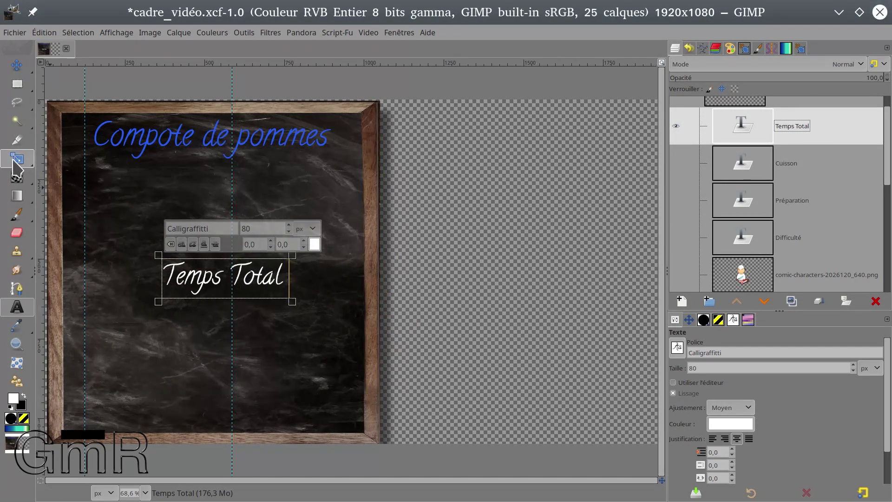
click(17, 65)
drag(246, 283, 168, 208)
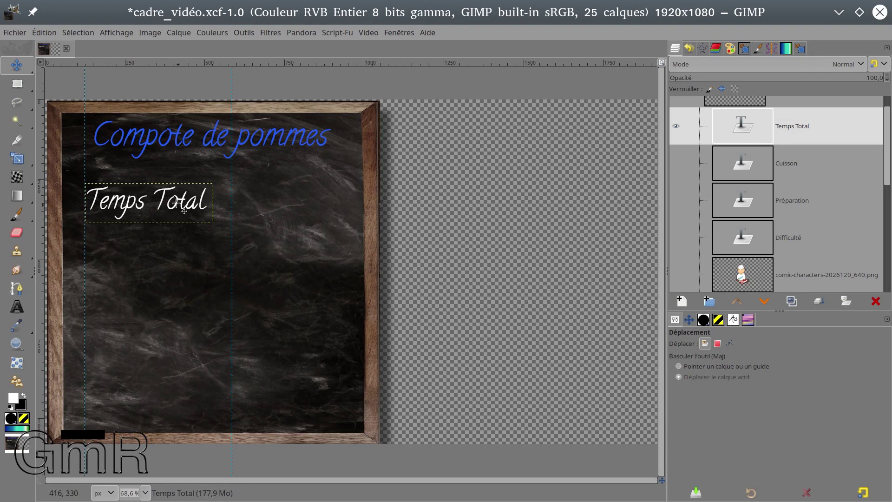
click(676, 163)
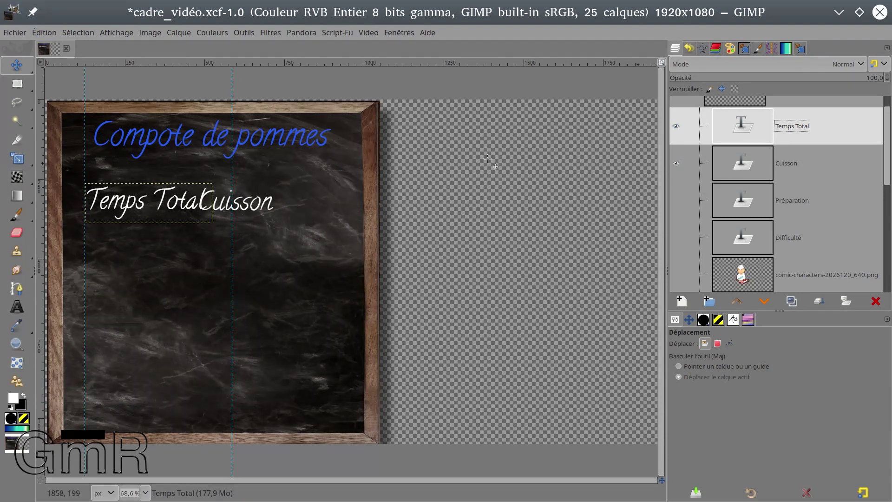
click(766, 169)
drag(229, 207, 117, 251)
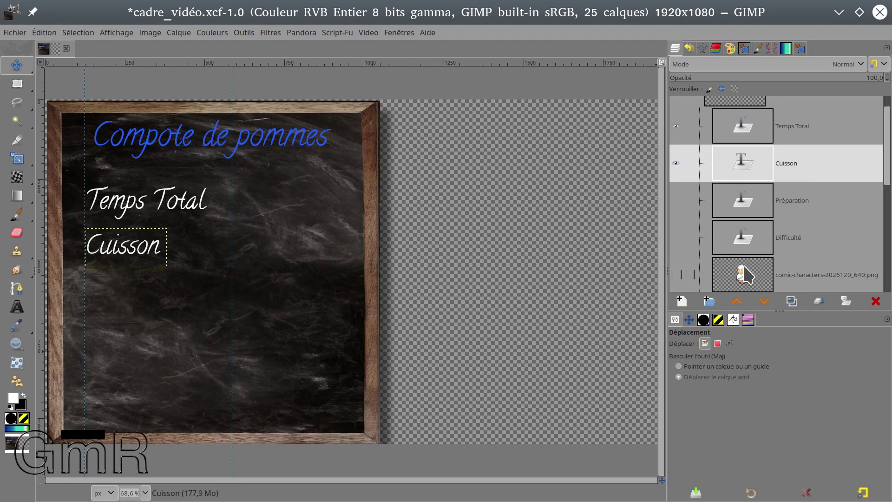
- Show the Préparation and Difficulté texts and align them to the first vertical guide, in that order below Cuisson
click(754, 203)
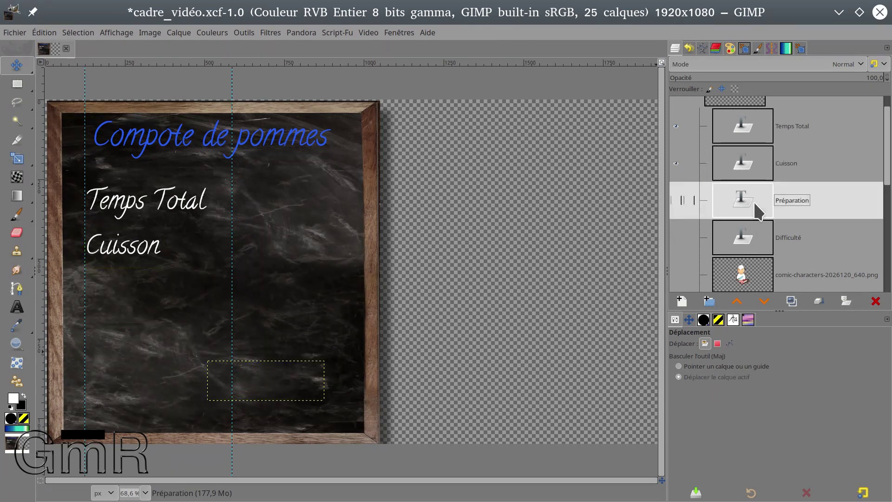
click(679, 199)
drag(301, 389, 178, 306)
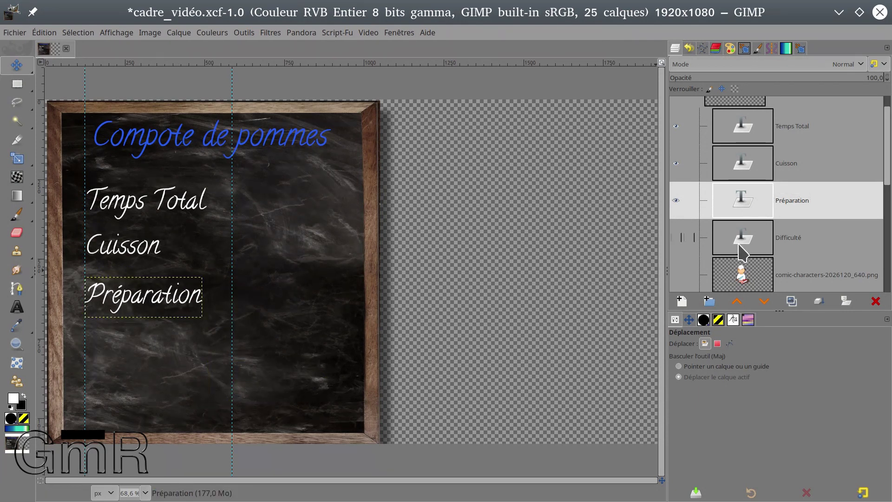
click(676, 237)
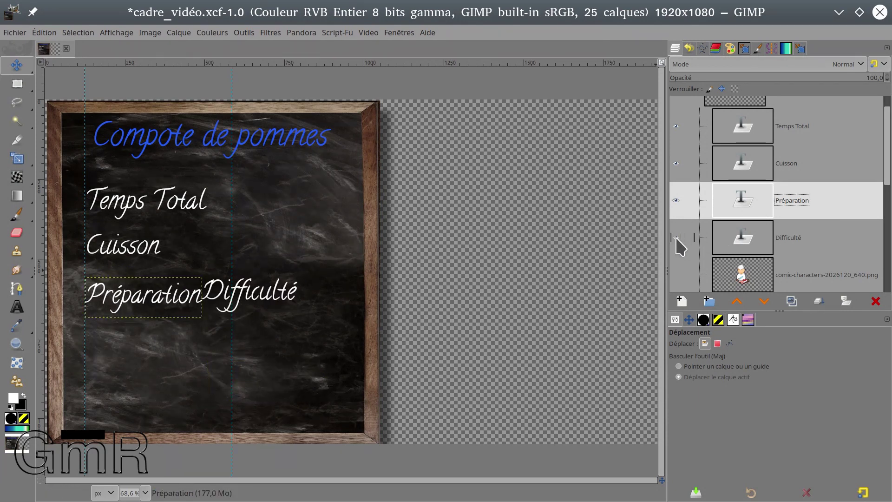
click(762, 238)
drag(270, 298, 154, 361)
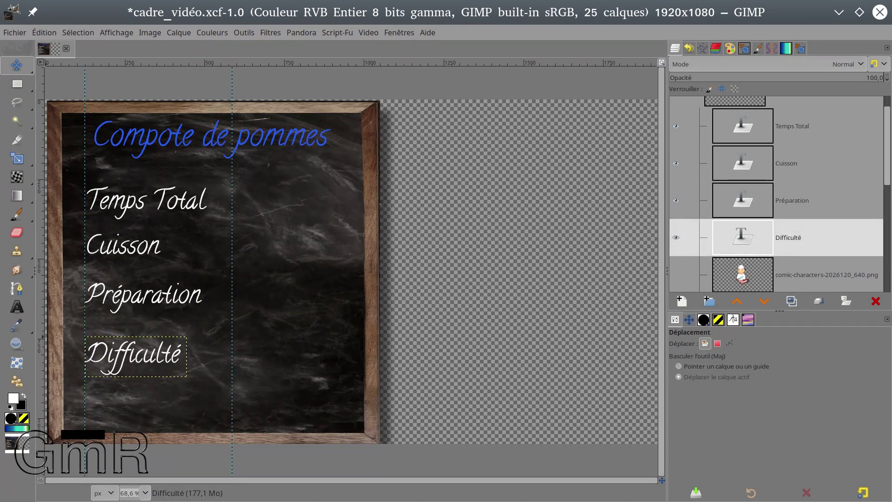
- Rearrange the texts downwards as Difficulté, Préparation, Cuisson, Temps Total, and move the whole layer group slightly lower on the chalkboard
drag(168, 311, 158, 179)
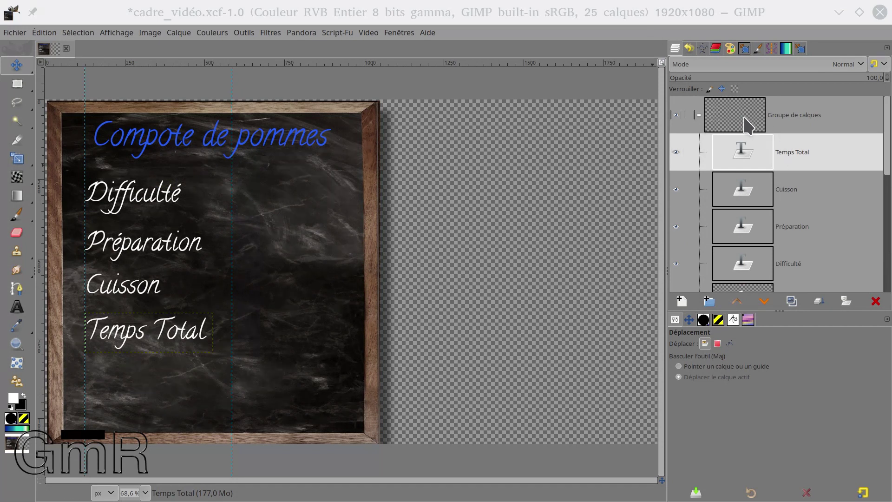
click(747, 124)
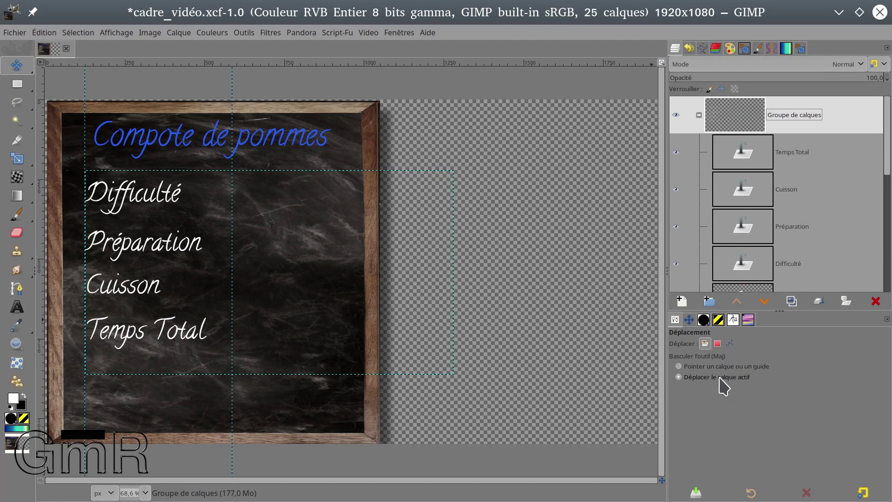
drag(135, 200, 135, 223)
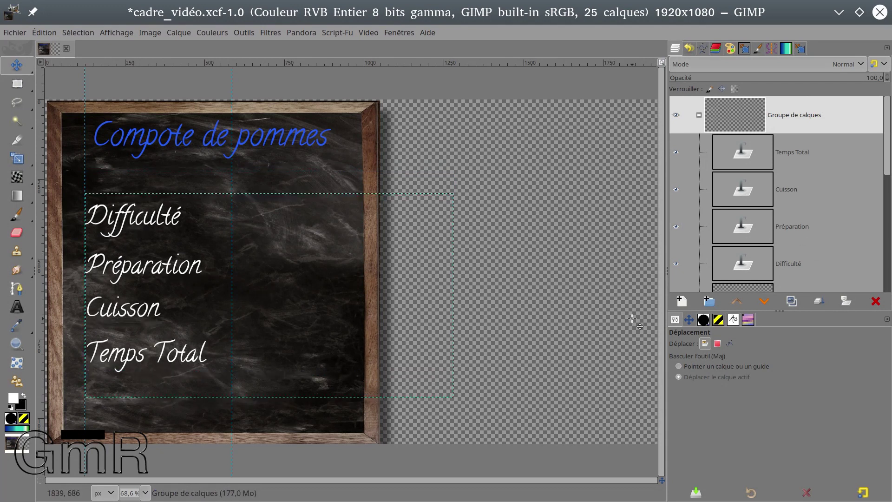
- Make the comic-characters-2026120_640.png layer active and visible
scroll(837, 204, down, 2)
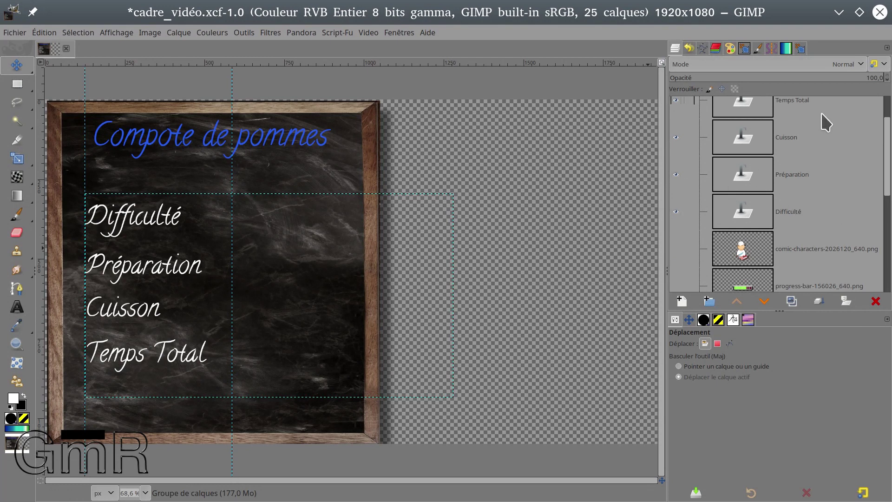
scroll(820, 204, down, 1)
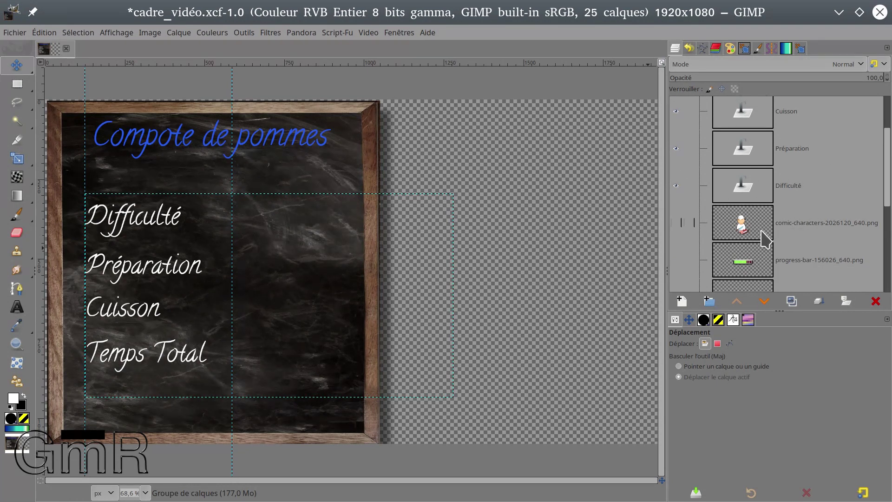
click(729, 224)
click(677, 221)
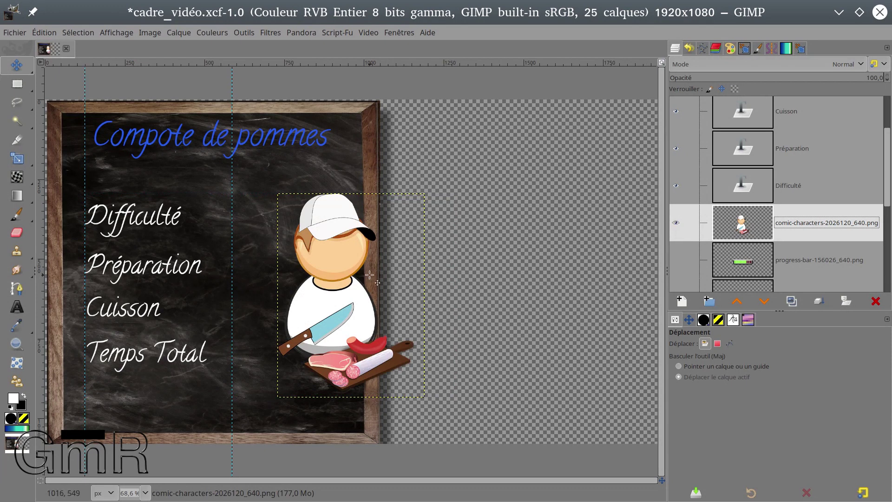
- Scale the chef image proportionally to 109 × 151 px beside Préparation at the second guide, and show the progress bar layer
click(17, 159)
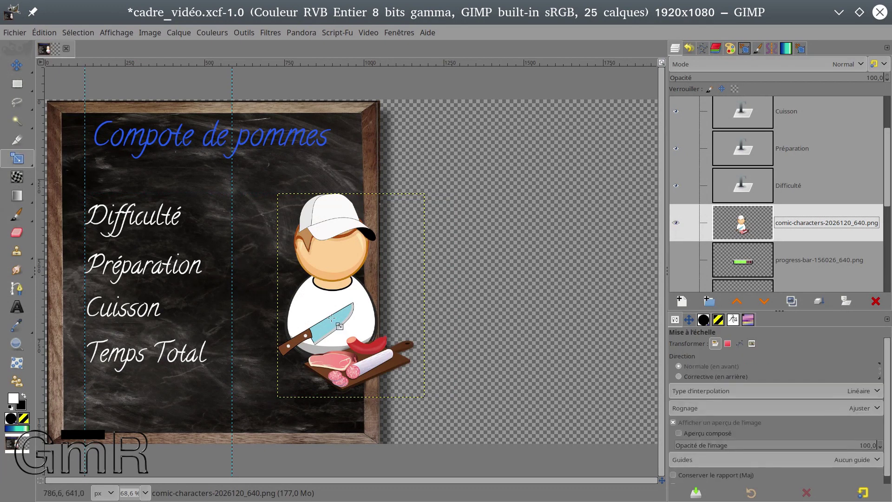
click(390, 362)
drag(424, 395, 366, 290)
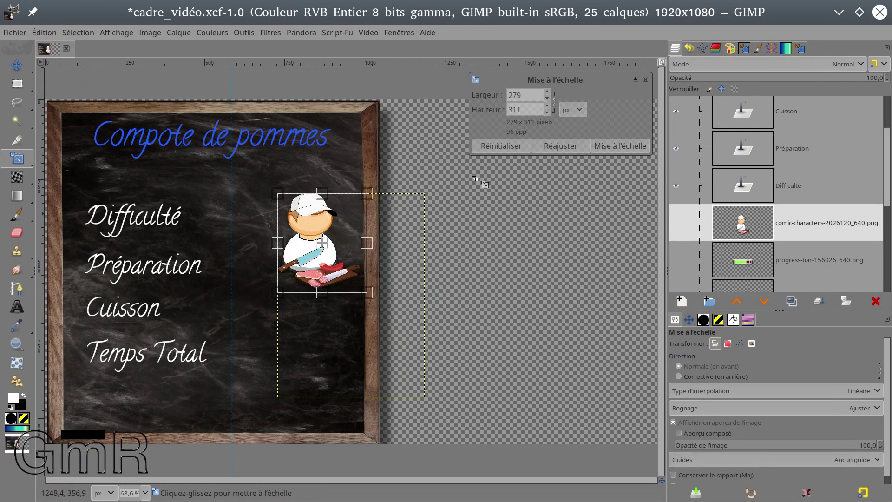
click(511, 147)
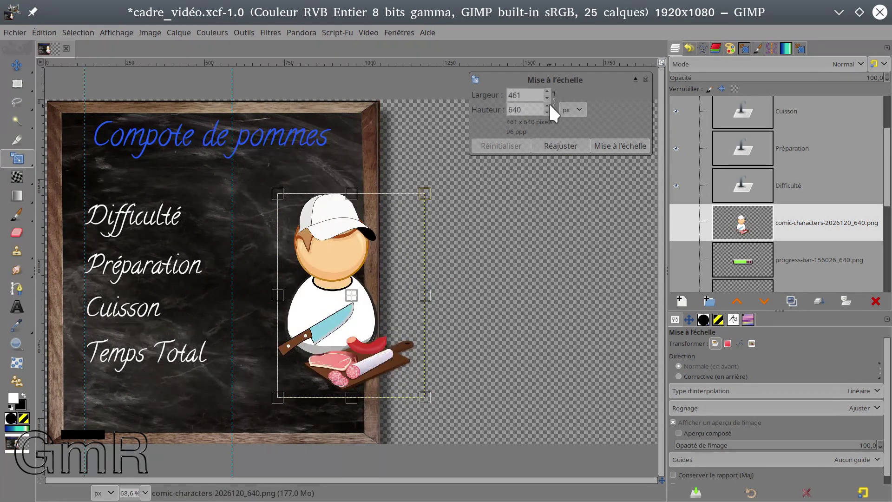
drag(424, 397, 362, 254)
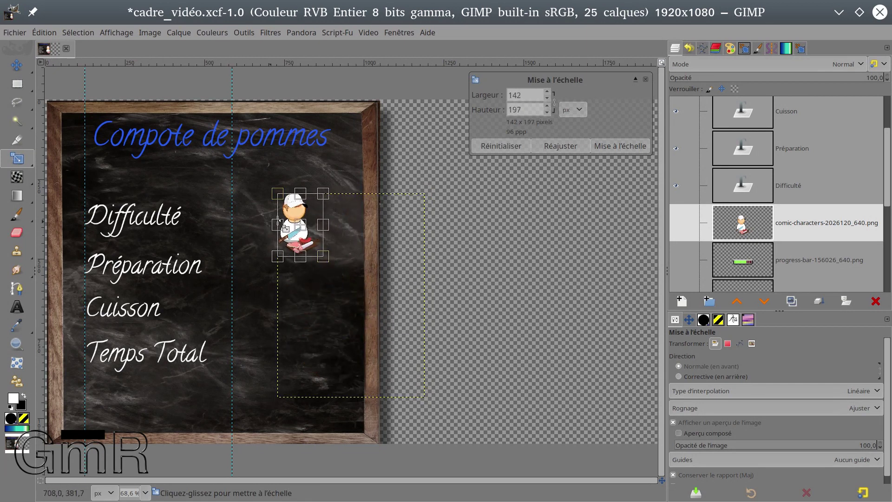
drag(306, 236, 263, 275)
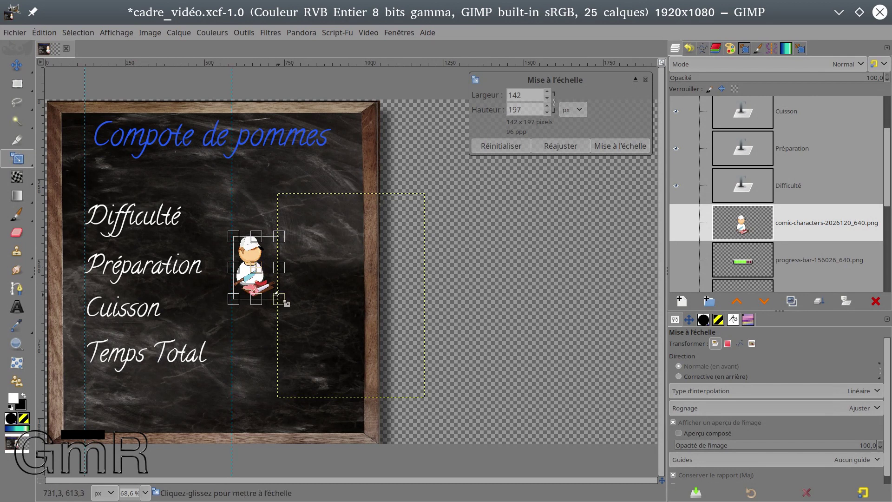
drag(286, 310, 261, 278)
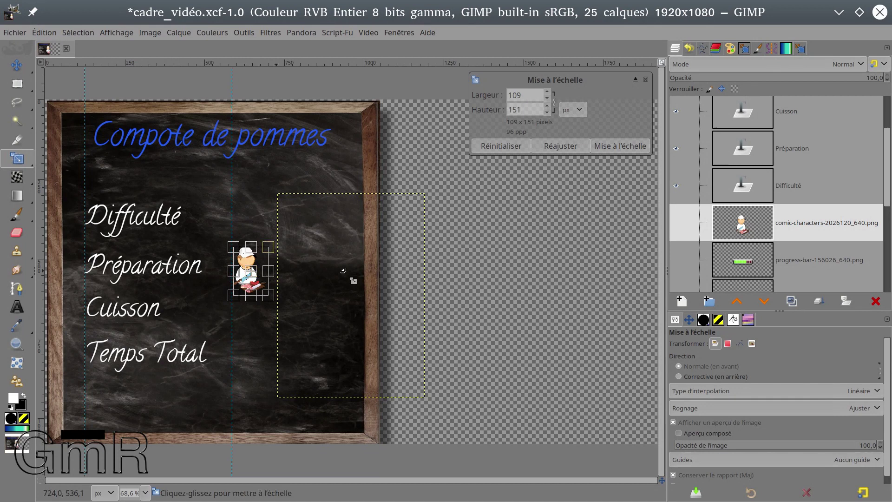
click(677, 260)
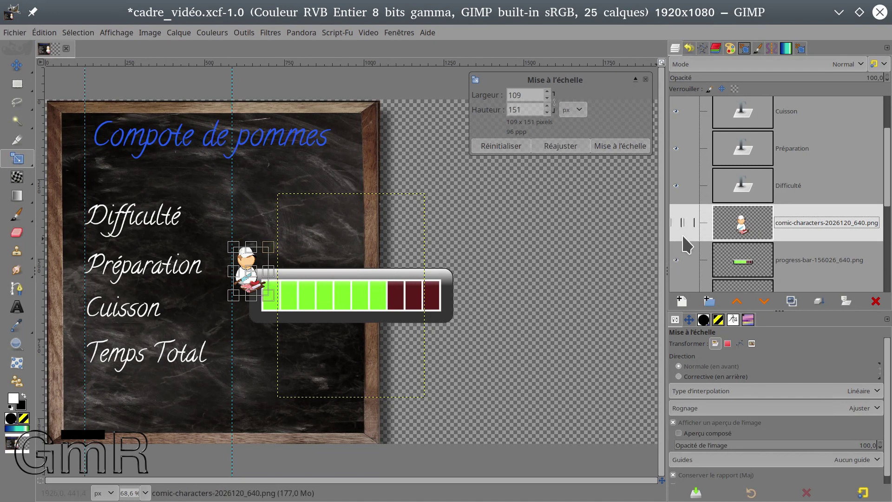
click(611, 147)
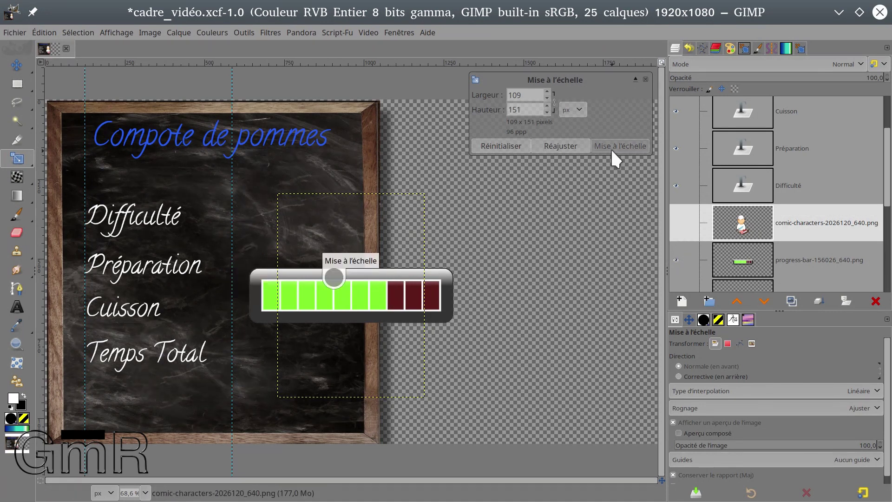
- Move the progress bar image to the second guide beside Difficulté and scale it proportionally to about 275 × 138 px
click(746, 269)
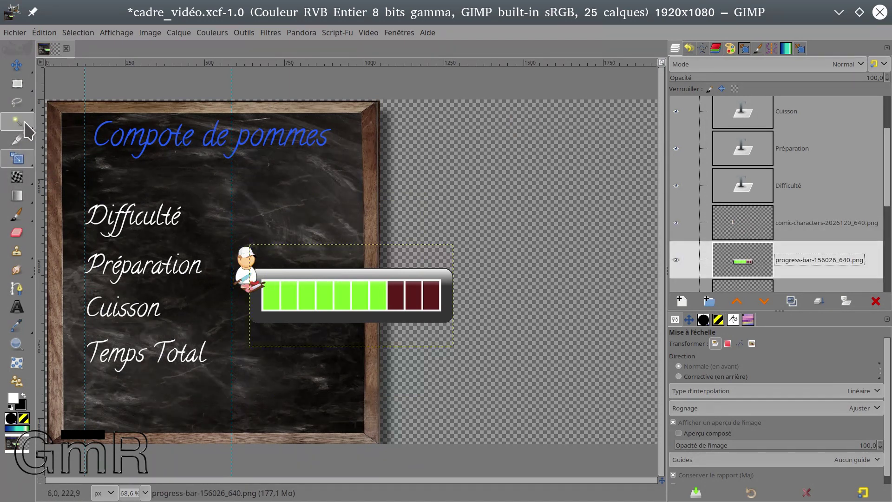
click(16, 65)
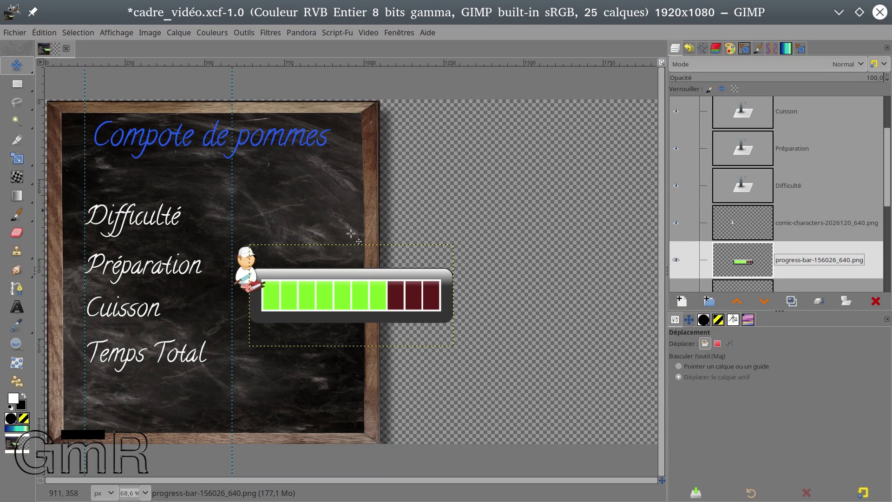
drag(339, 292, 320, 206)
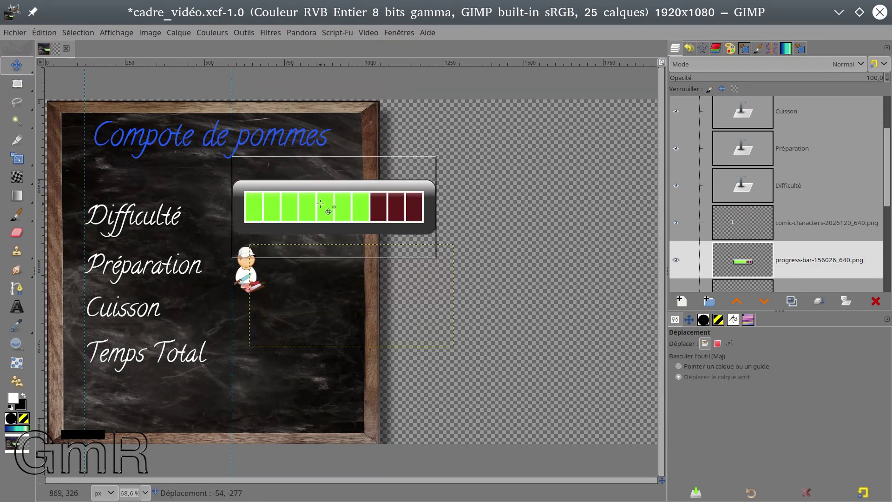
click(17, 158)
drag(436, 163, 320, 217)
drag(286, 250, 287, 235)
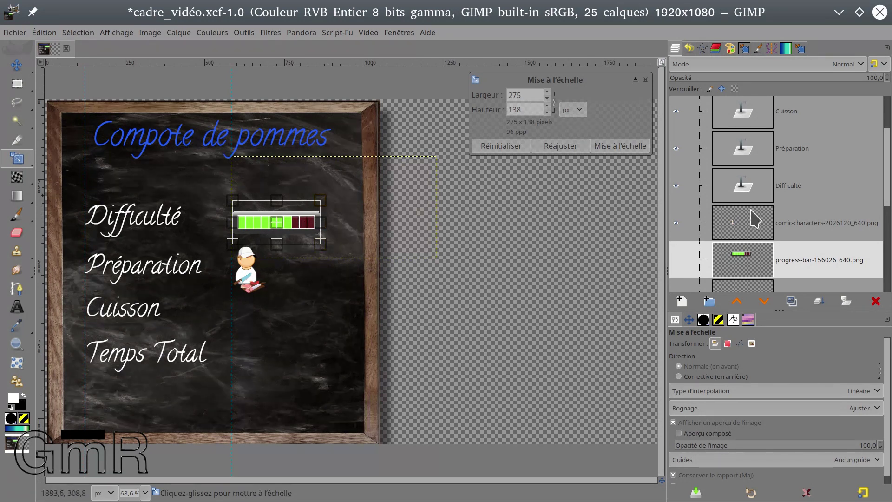
click(621, 146)
- Show the clock-2939421_640.png layer and make it the active layer
scroll(808, 211, down, 2)
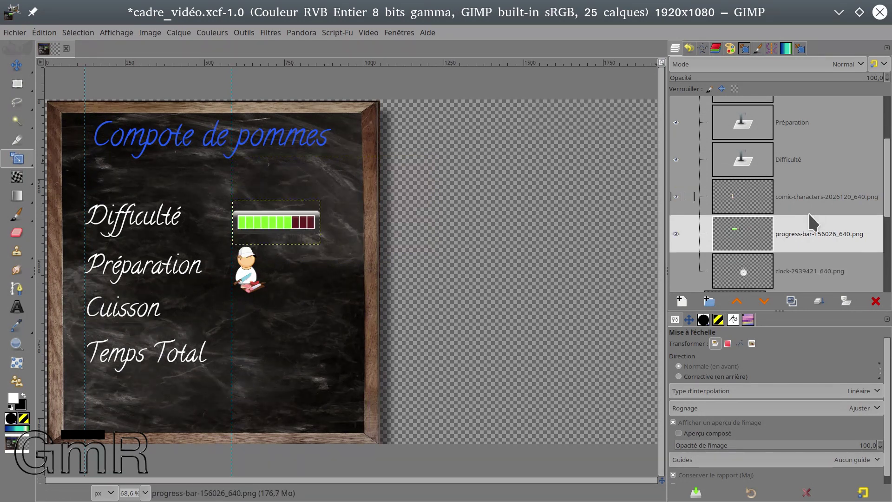
click(676, 244)
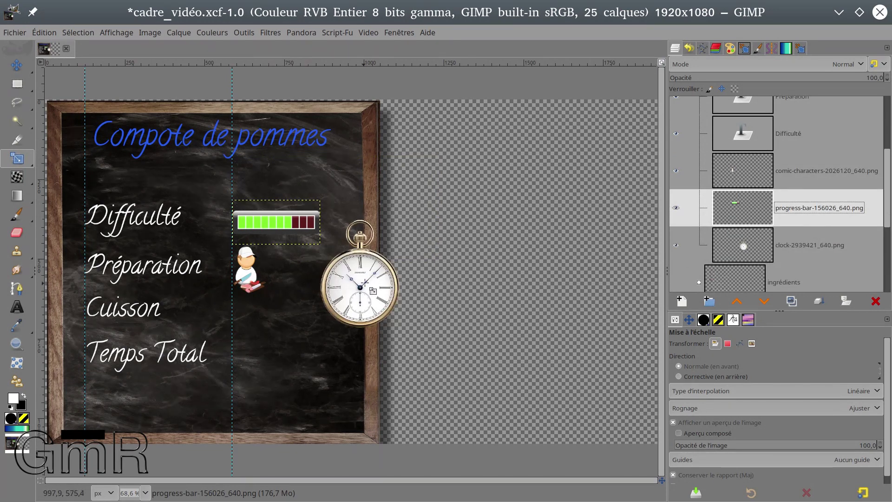
scroll(814, 258, down, 1)
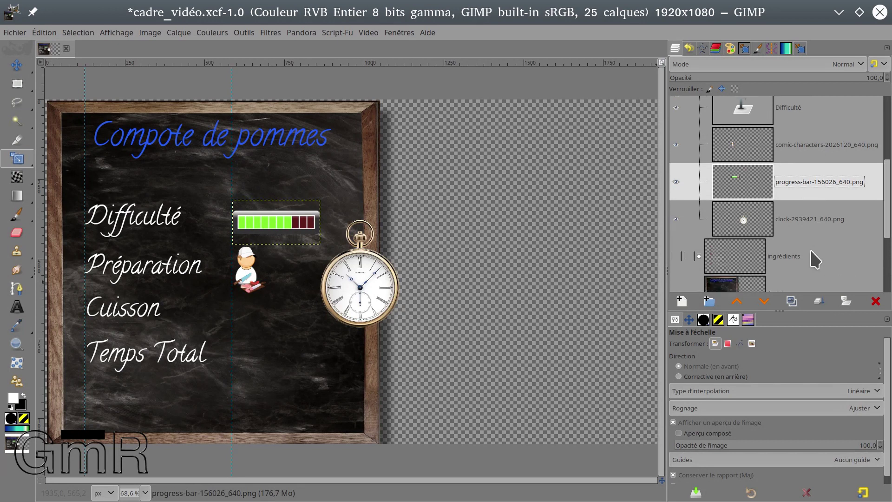
scroll(759, 255, up, 2)
scroll(789, 229, down, 2)
click(369, 276)
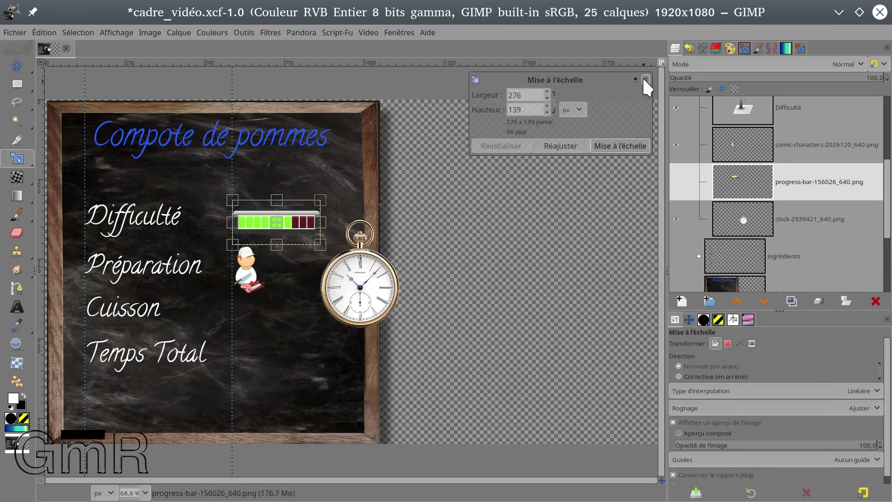
click(764, 222)
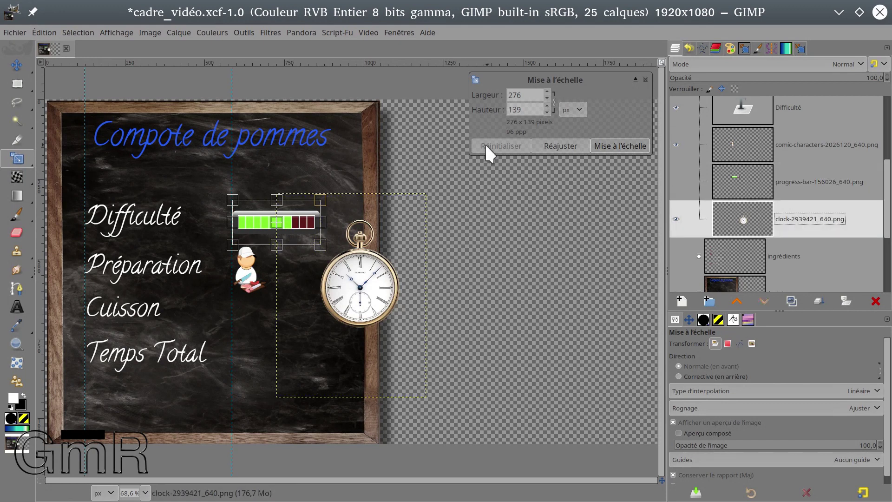
click(646, 79)
- Scale the clock image down proportionally and move it onto the Cuisson line at the first guide
click(396, 268)
drag(422, 194, 338, 315)
click(560, 146)
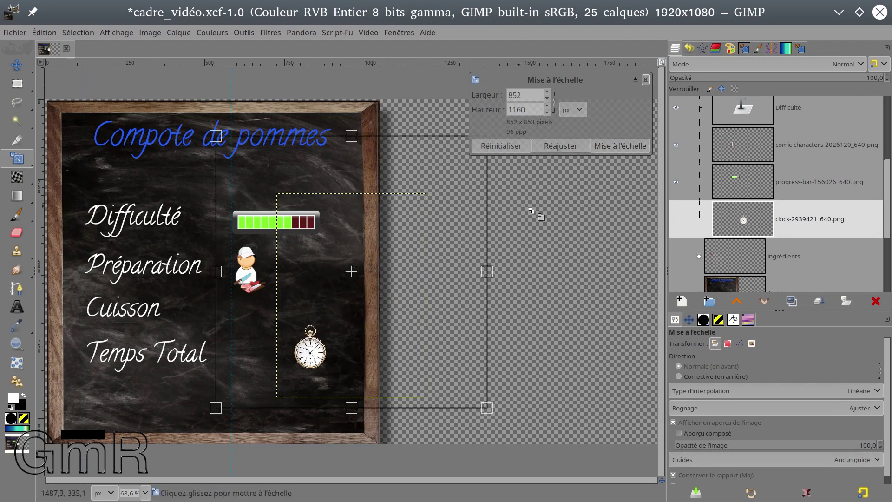
scroll(730, 204, up, 3)
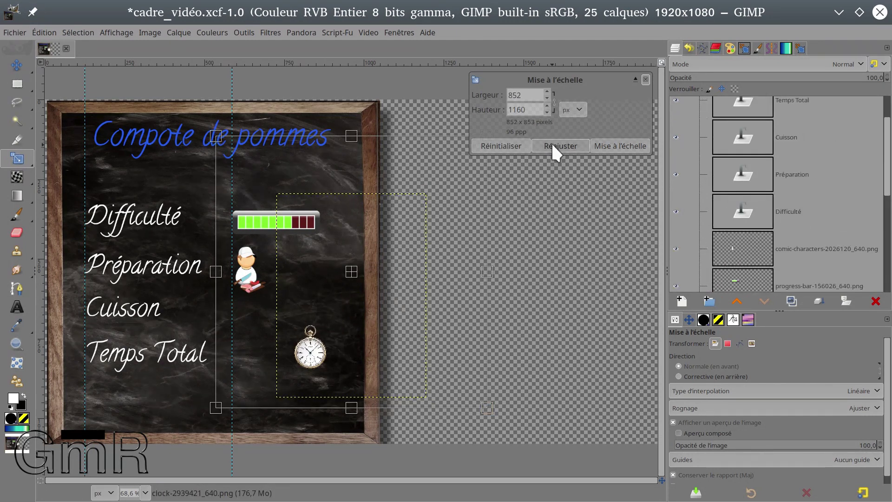
click(640, 144)
key(m)
drag(323, 368, 95, 328)
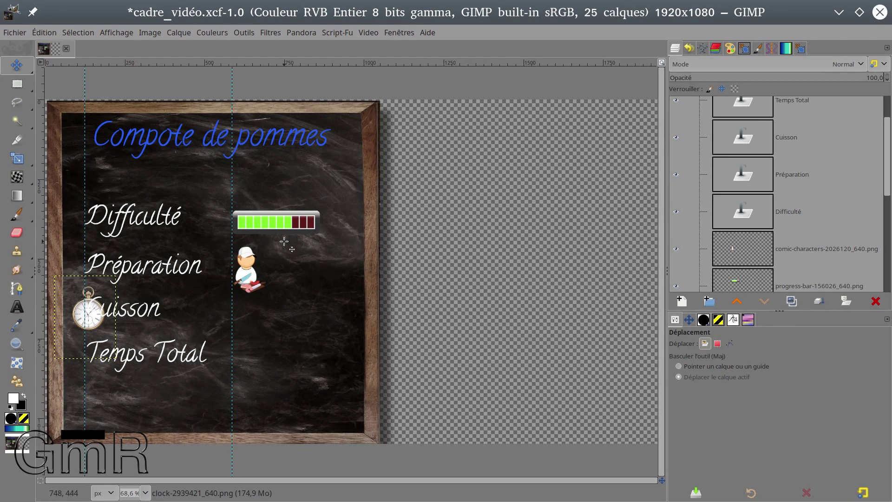
- Make the progress-bar-156026_640.png layer active and draw a rectangular selection around the bar's first dark red segment
scroll(840, 186, down, 3)
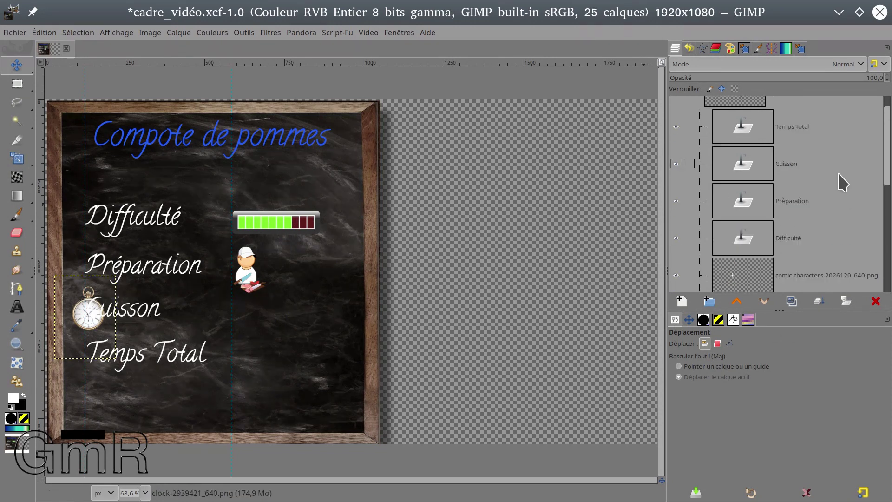
scroll(840, 232, down, 3)
click(811, 183)
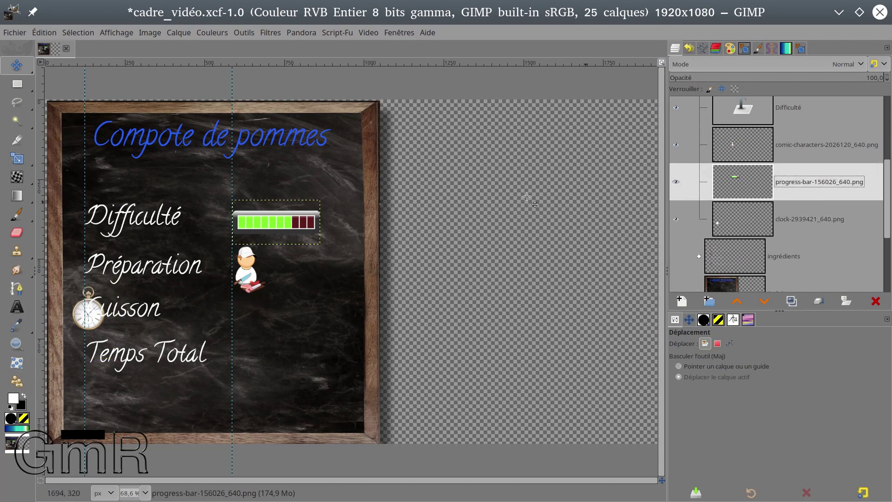
scroll(270, 258, up, 4)
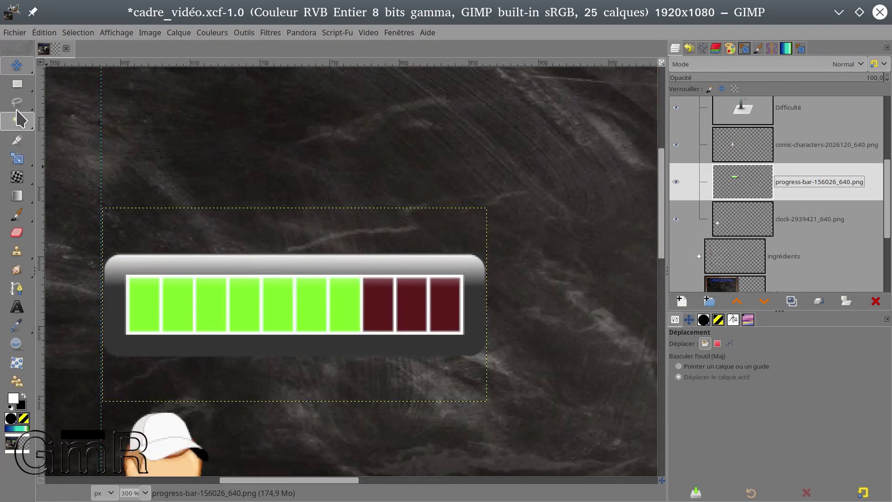
click(17, 85)
drag(363, 276, 393, 330)
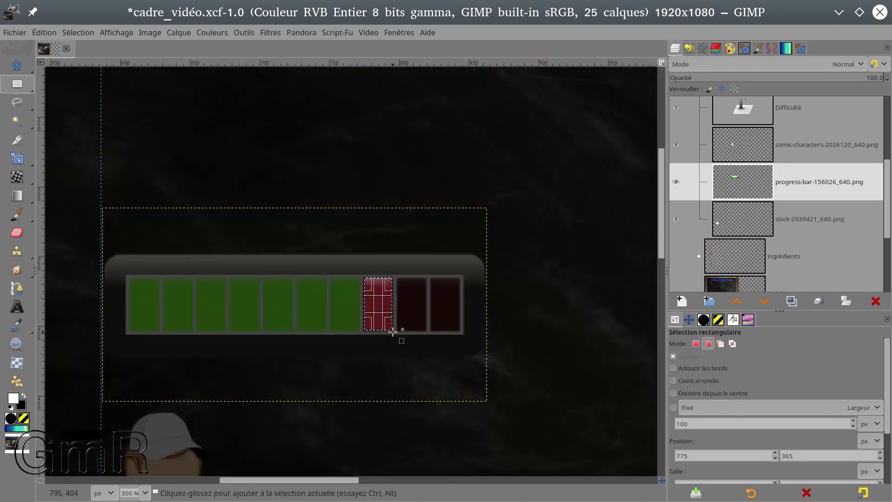
scroll(393, 330, up, 2)
drag(349, 293, 391, 288)
click(363, 291)
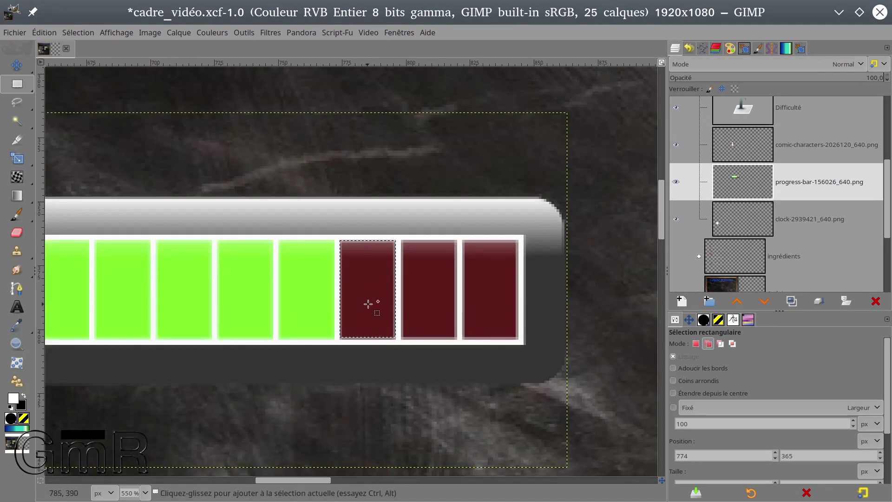
- Fill the selected segment with the bar's green, 7fff2a, sampled as the foreground colour, and remove the selection
click(16, 401)
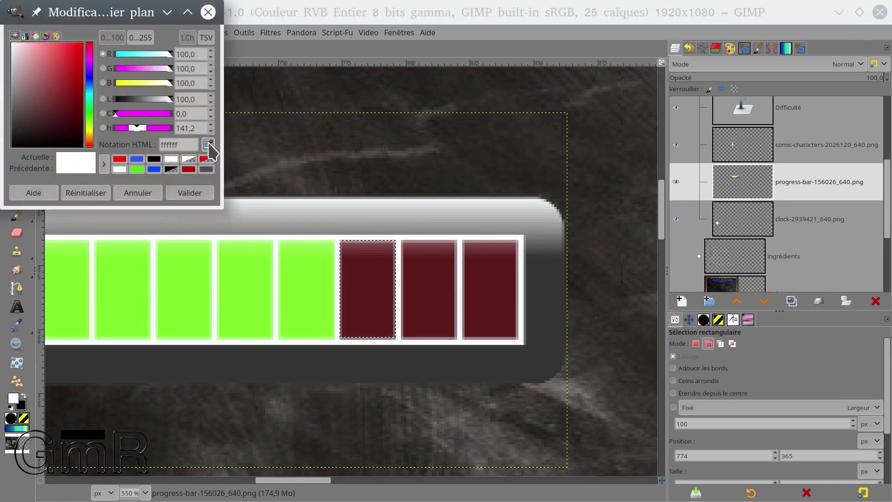
click(324, 280)
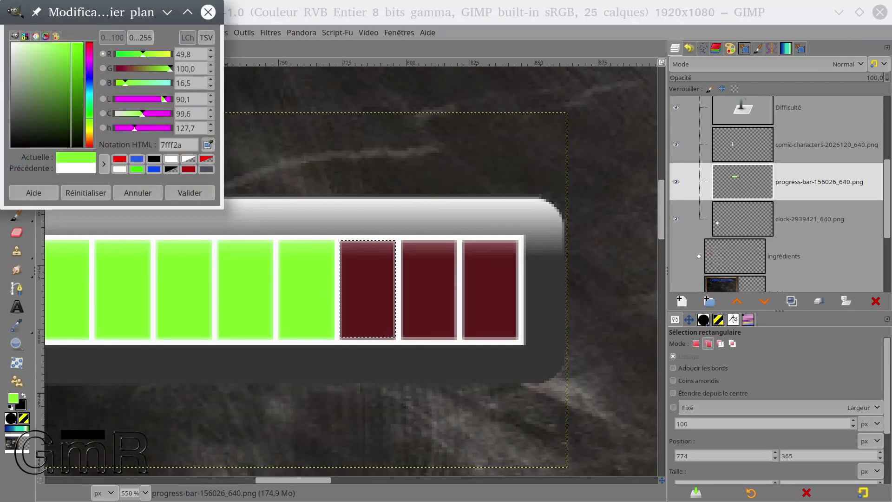
click(190, 194)
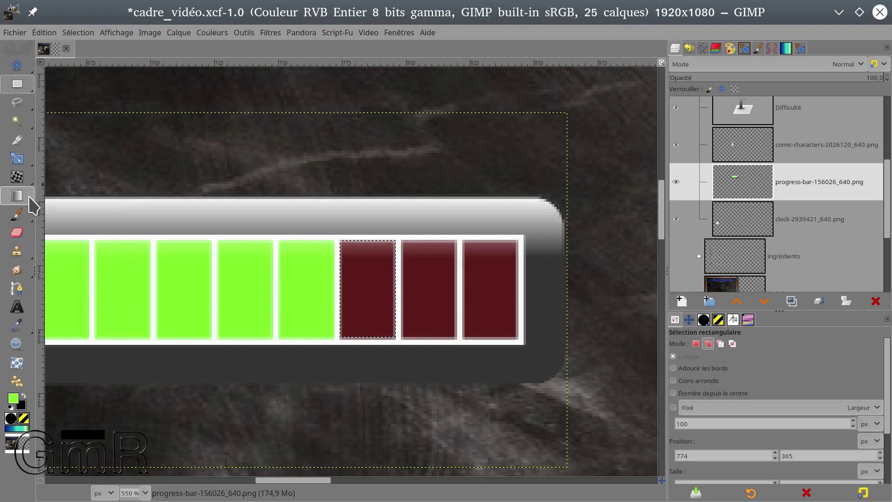
mouse_move(29, 198)
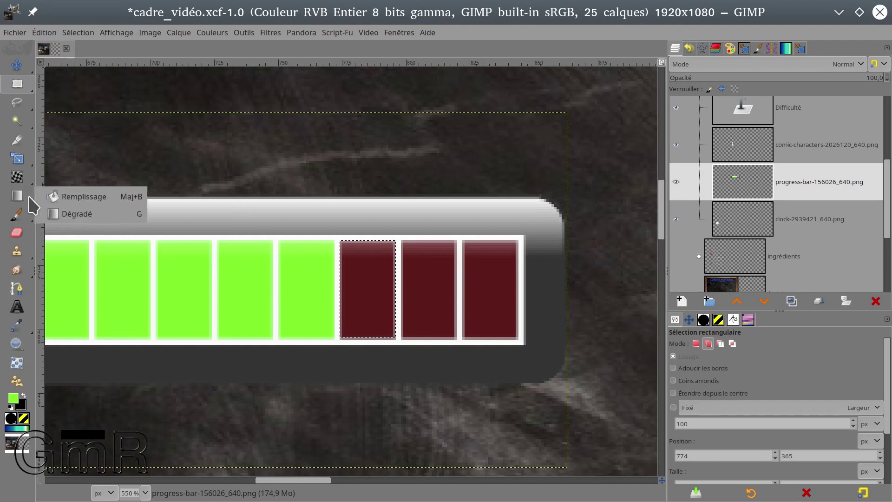
click(74, 196)
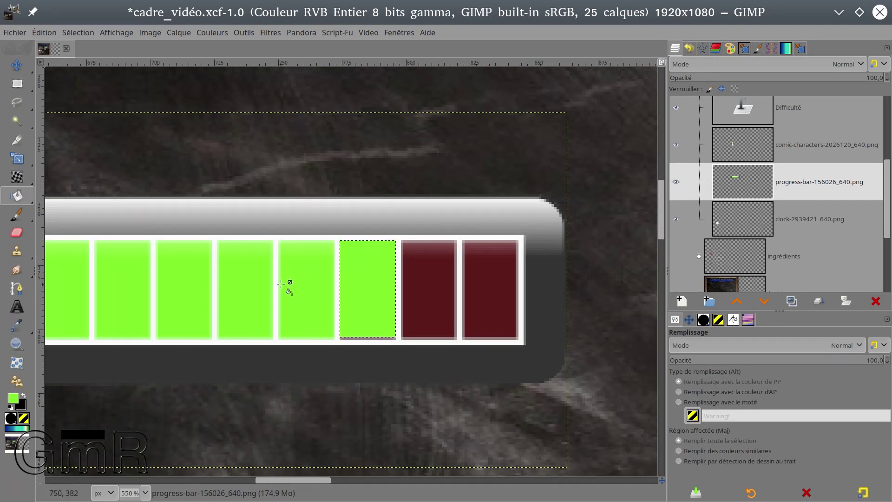
key(ctrl+shift+a)
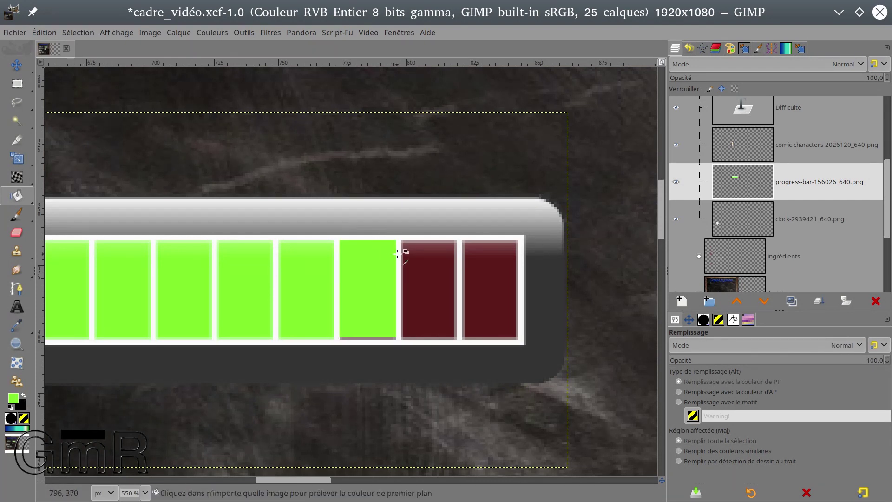
ctrl+scroll(380, 238, down, 6)
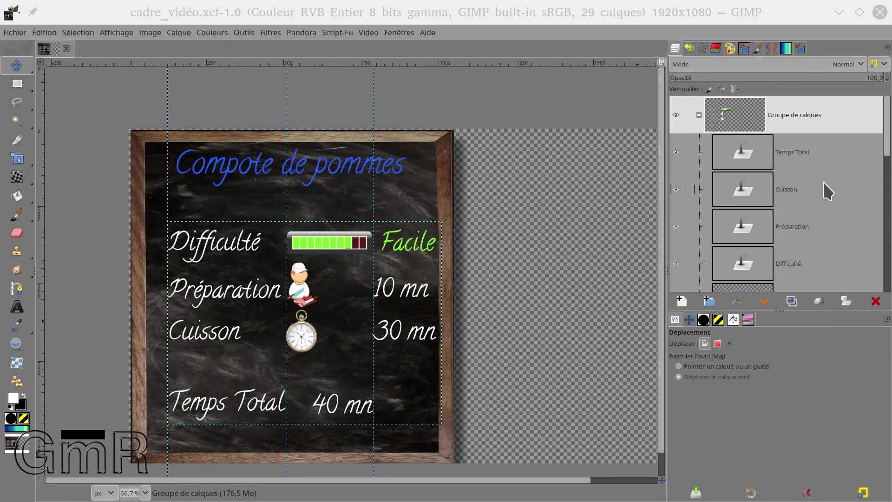
- Show only the layer group with the preparation labels and icons, and export it as Réalisation.png to the animation folder
shift+click(676, 115)
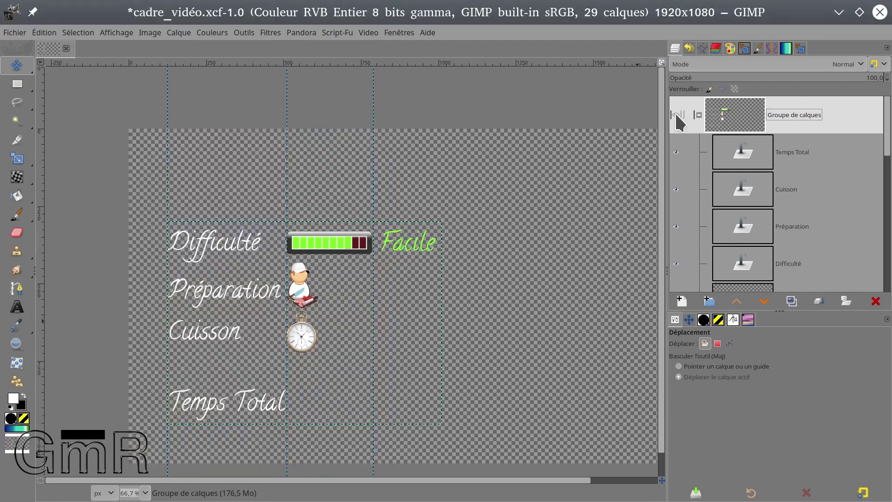
shift+click(676, 114)
shift+click(676, 115)
click(14, 32)
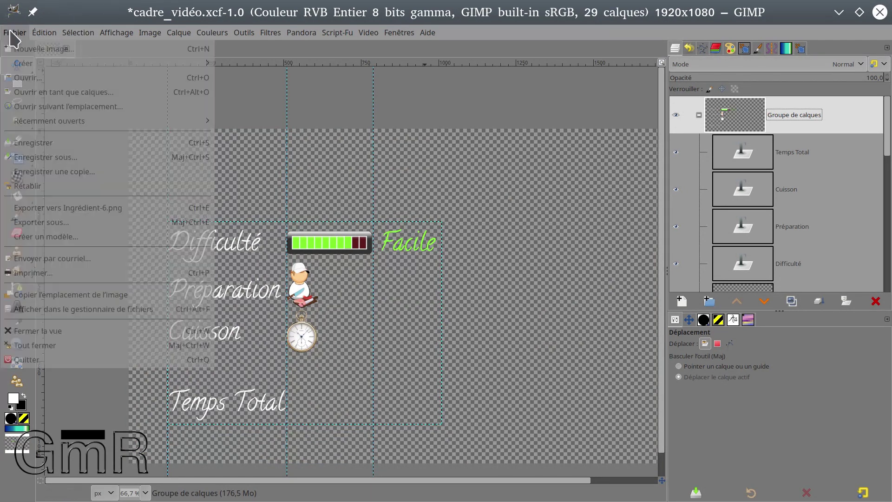
click(56, 222)
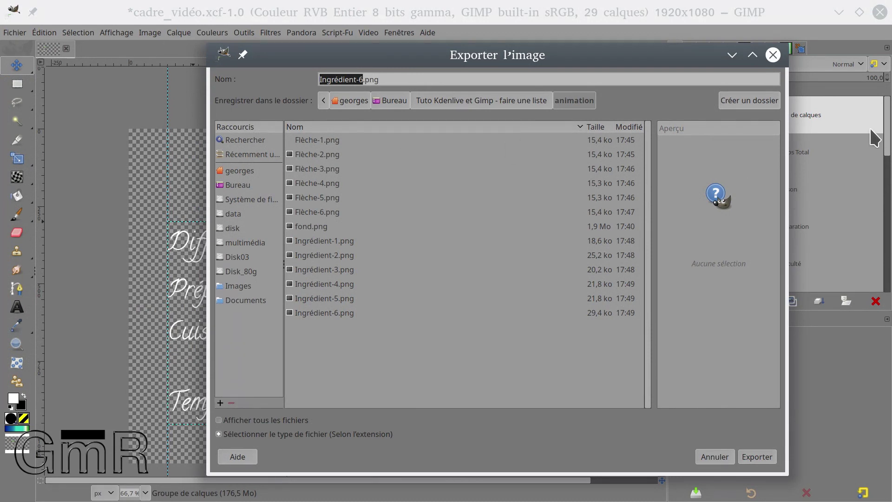
text(Réalisation)
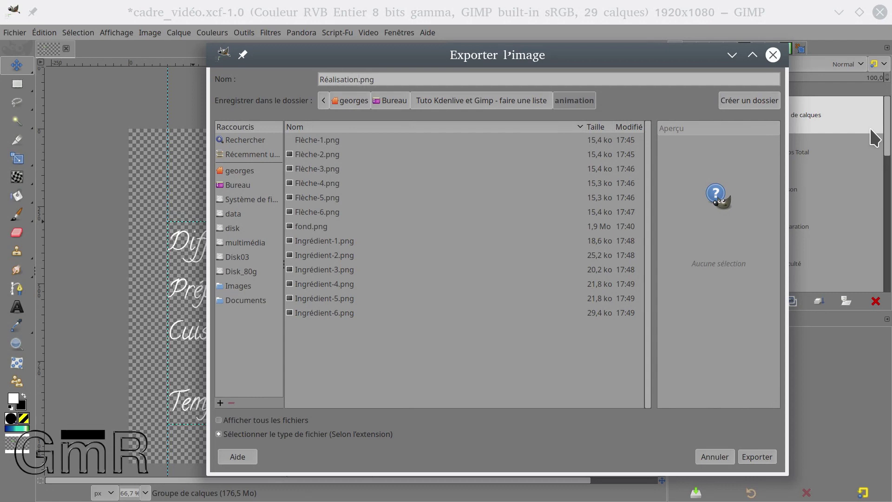
click(757, 456)
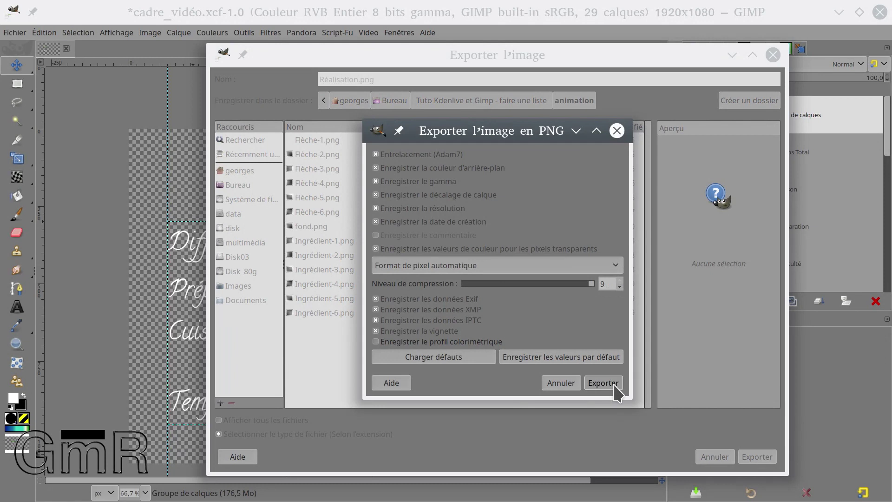
click(614, 389)
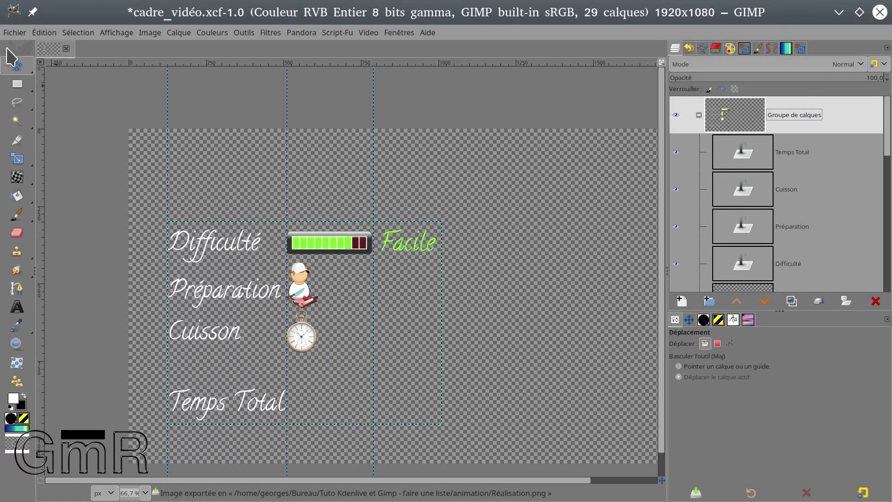
- Save the cadre_vidéo.xcf image and close the image editor
click(22, 35)
click(40, 143)
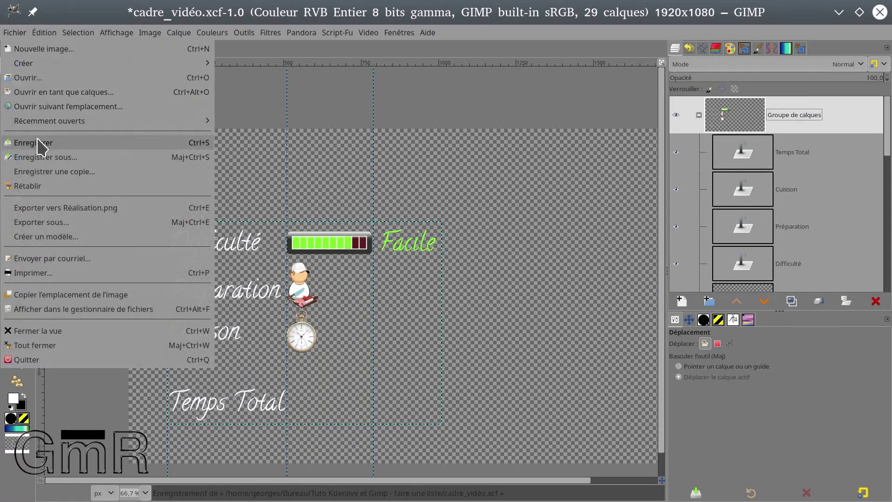
click(880, 12)
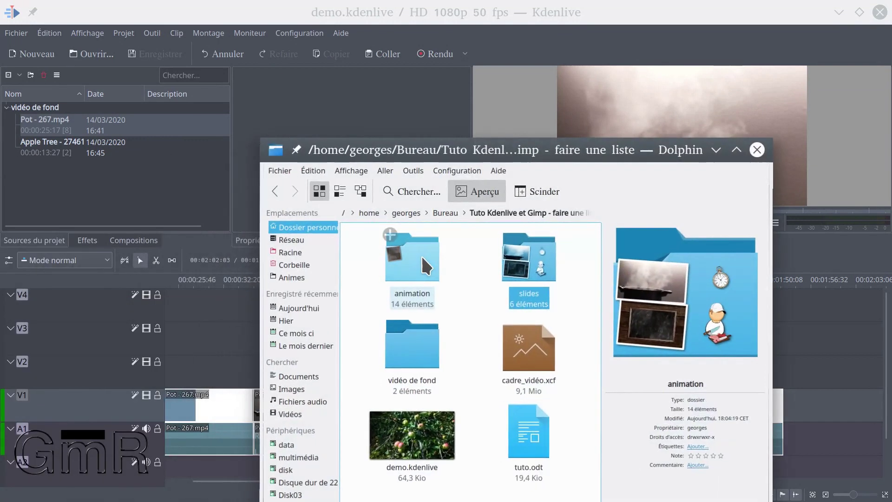
- Import the animation folder into the demo.kdenlive project in Kdenlive, expand it with vidéo de fond collapsed, and save the project
drag(421, 254, 91, 199)
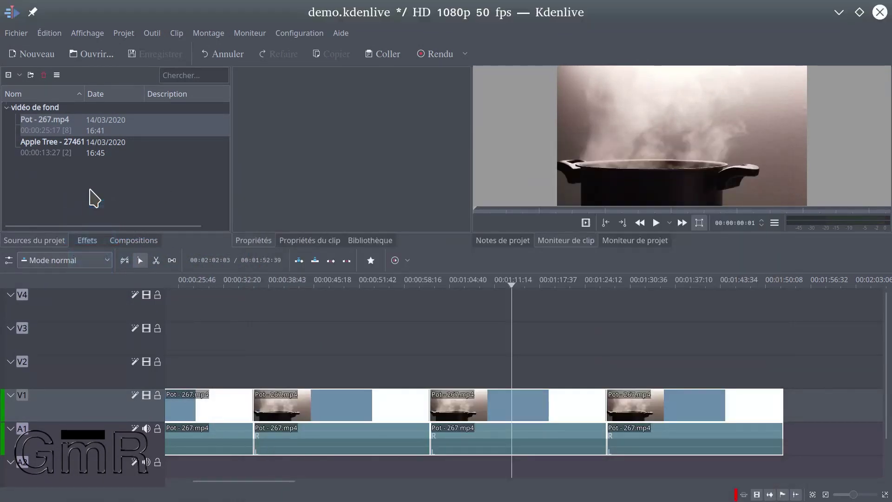
click(7, 108)
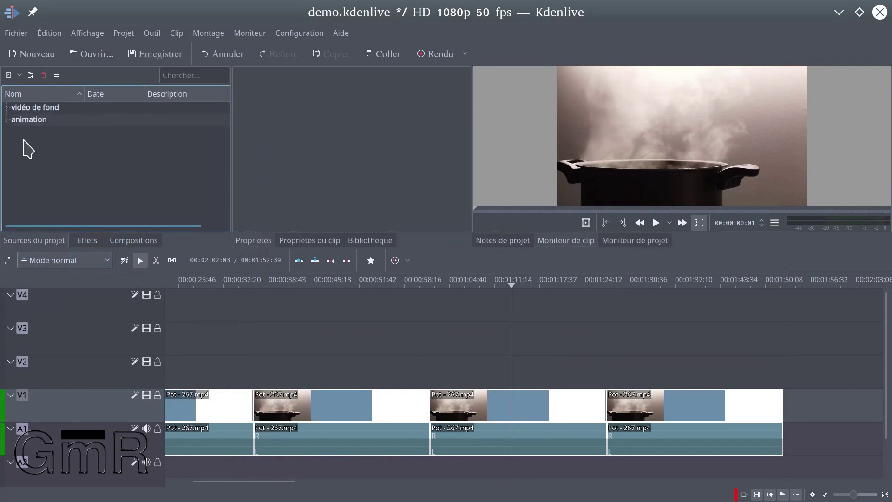
click(6, 120)
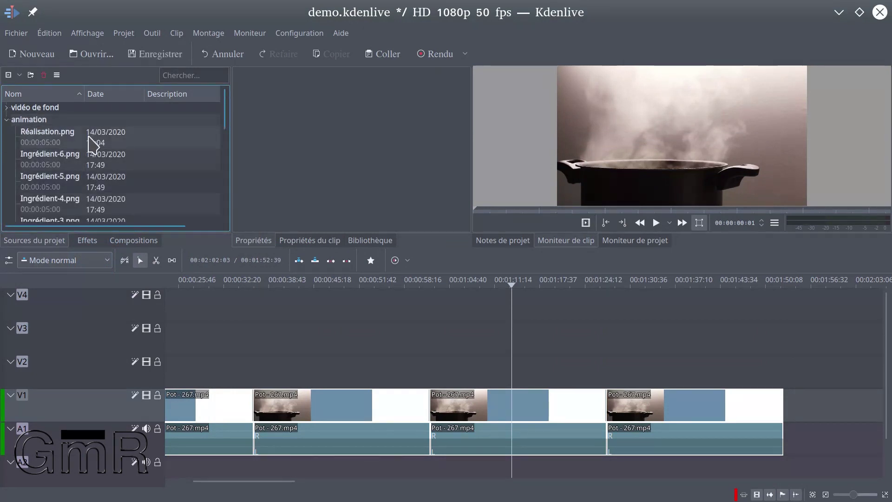
key(ctrl+s)
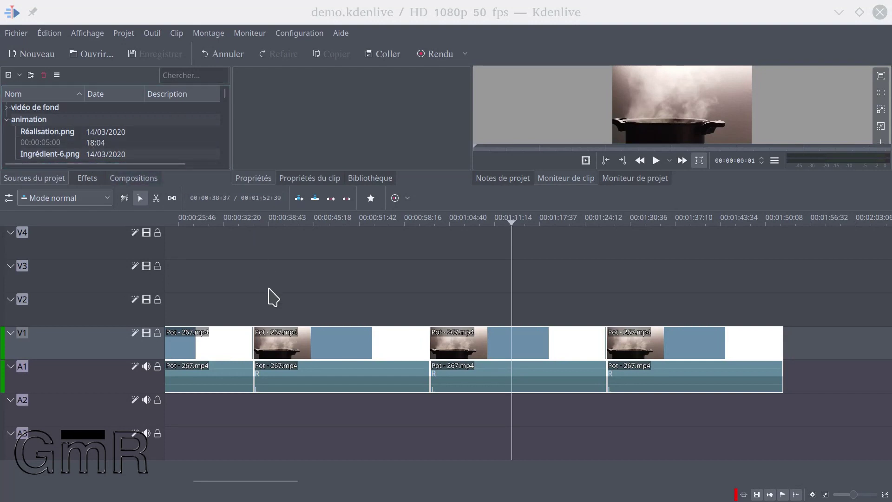
- Place the playhead at 00:00:05:06 over the Apple Tree clip near the start of the timeline
click(216, 284)
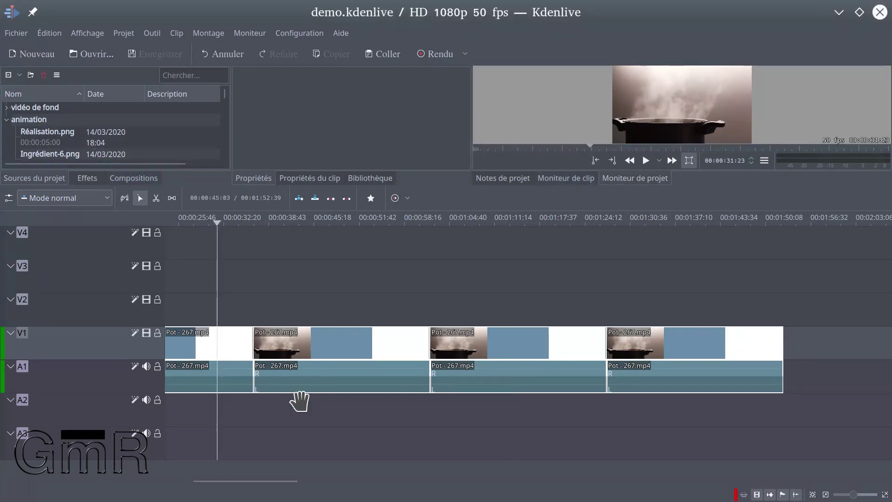
drag(269, 481, 176, 479)
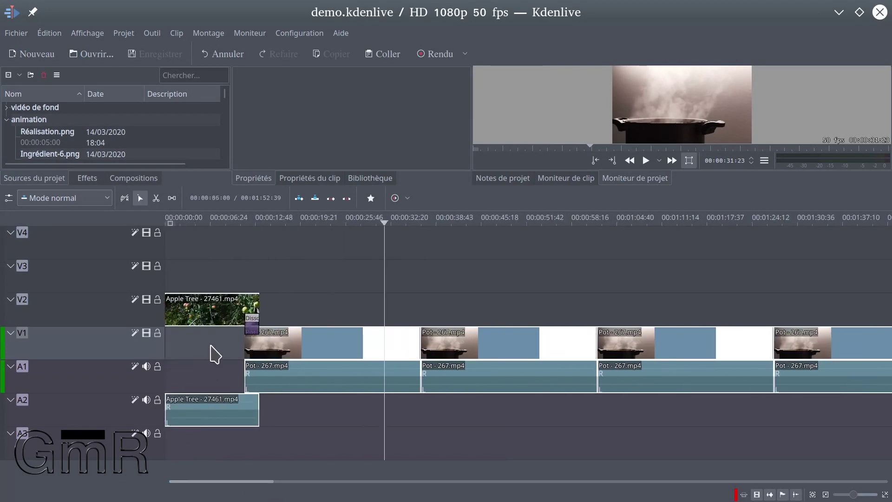
click(199, 277)
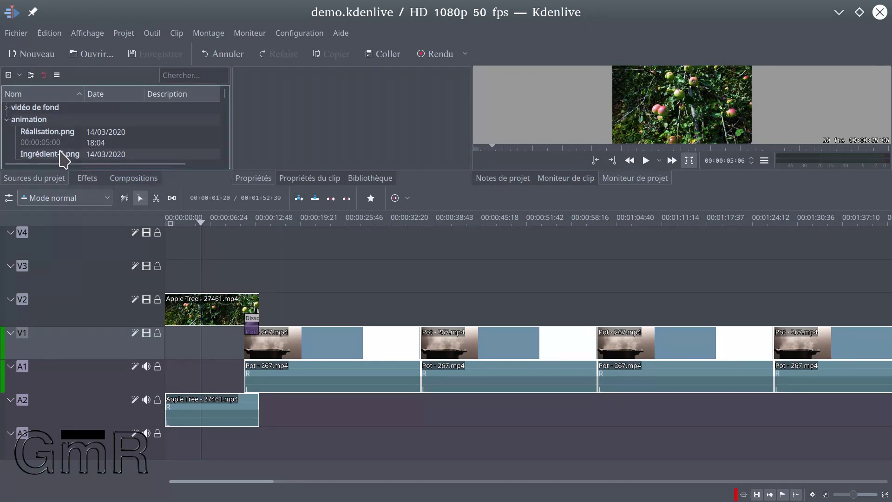
- Enlarge the project bin and monitor area, and place Réalisation.png on track V4 at the playhead
click(59, 155)
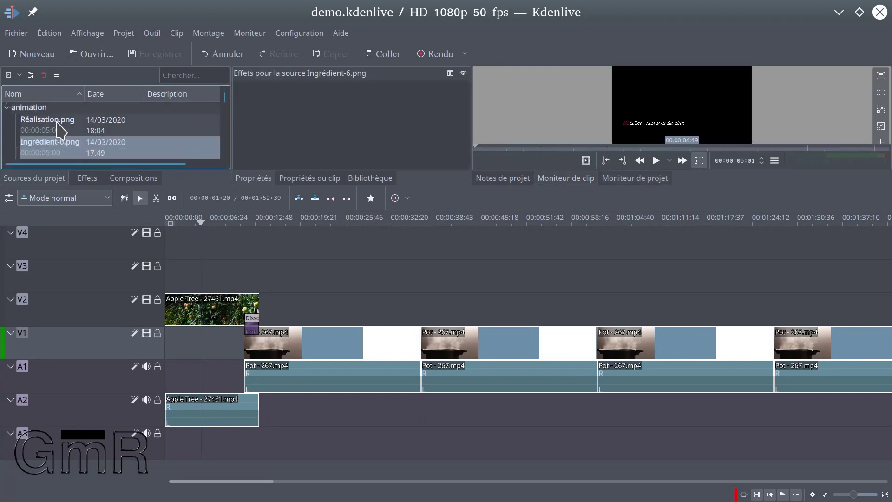
click(61, 129)
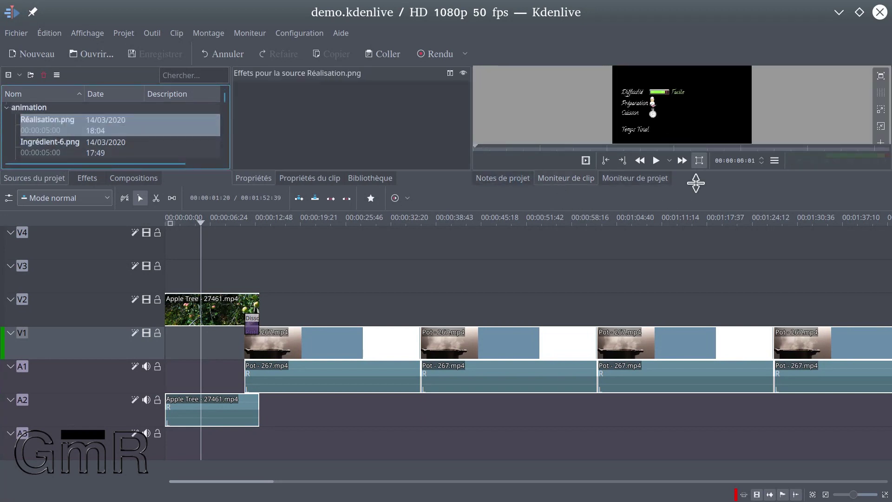
drag(699, 187, 697, 330)
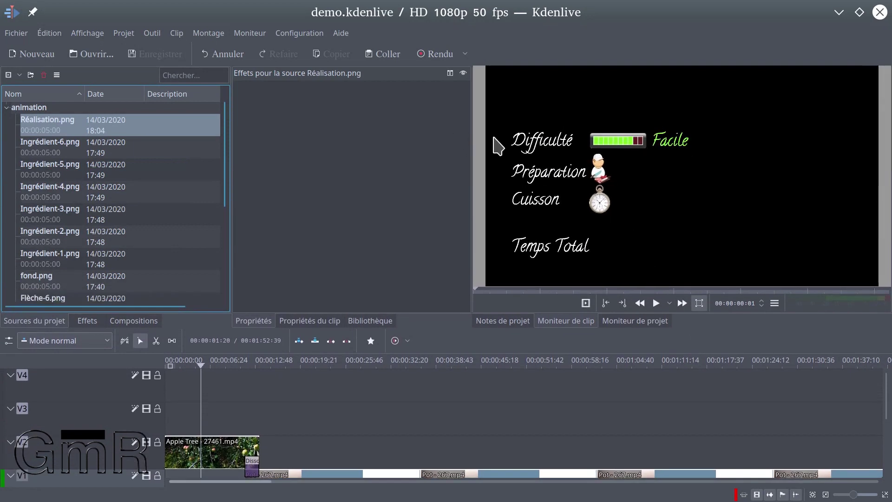
drag(74, 132, 200, 390)
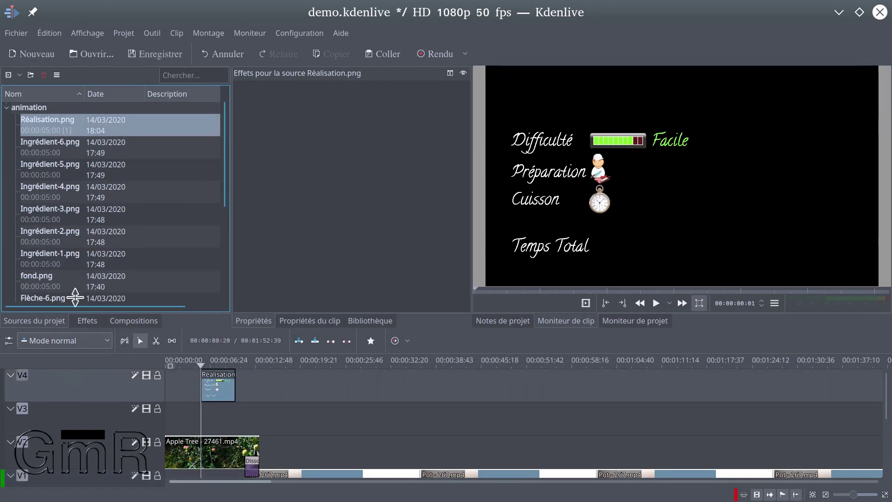
- Place fond.png on V3 up to the Apple Tree clip's end, and on V2 extended almost to the end of the Pot clips
scroll(81, 218, down, 2)
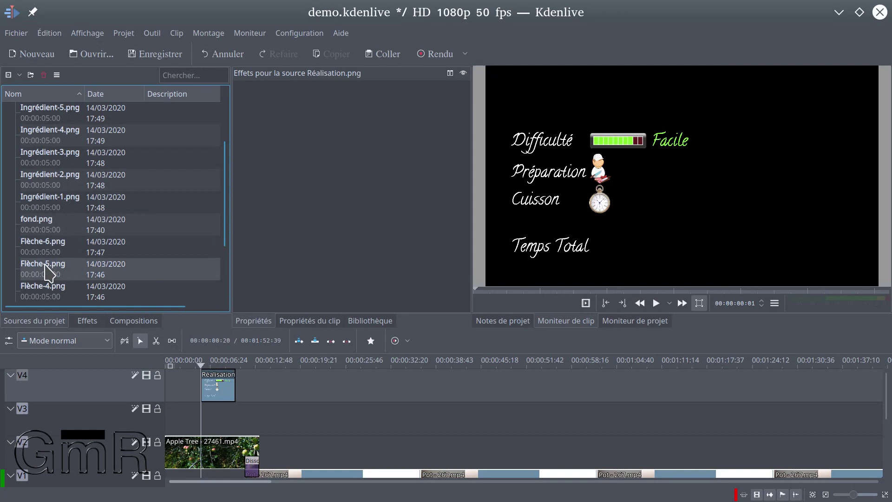
drag(39, 228, 260, 425)
drag(52, 225, 742, 457)
scroll(407, 407, down, 1)
scroll(407, 407, down, 2)
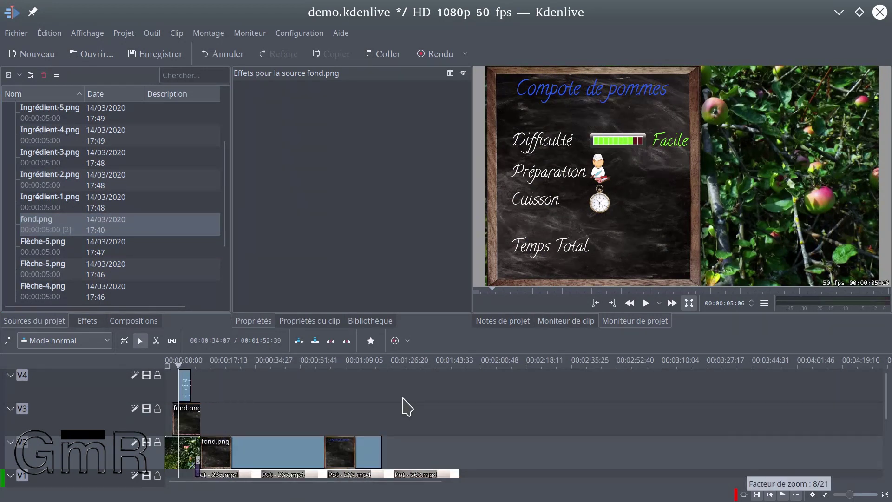
drag(382, 453, 449, 453)
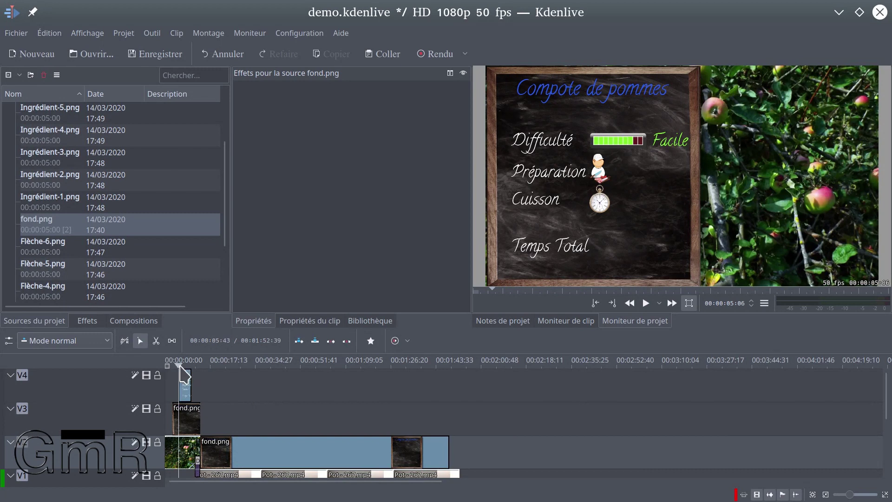
drag(178, 362, 413, 367)
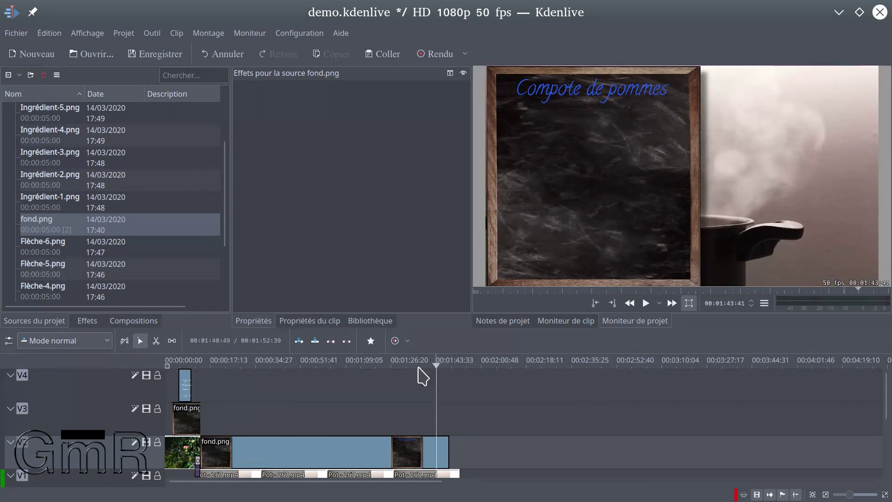
click(182, 367)
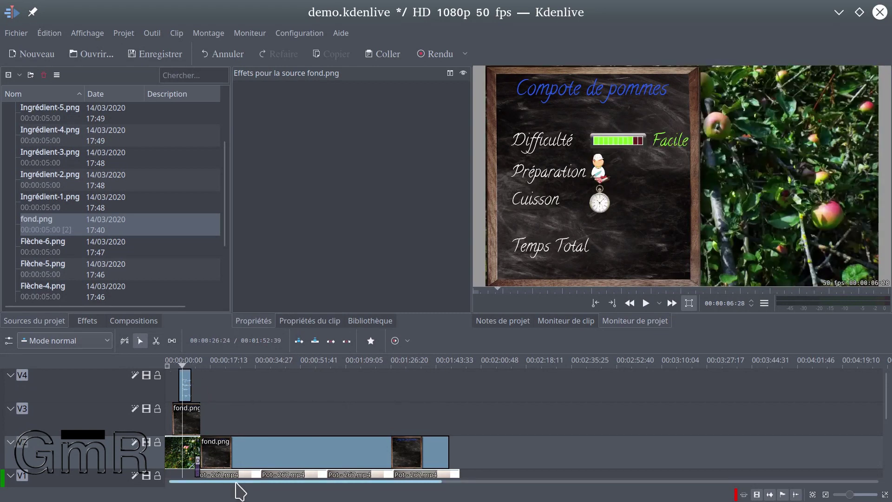
- Add a dissolve at the start of the fond.png clip on V3, and replace it with a Diaporama composition
click(179, 434)
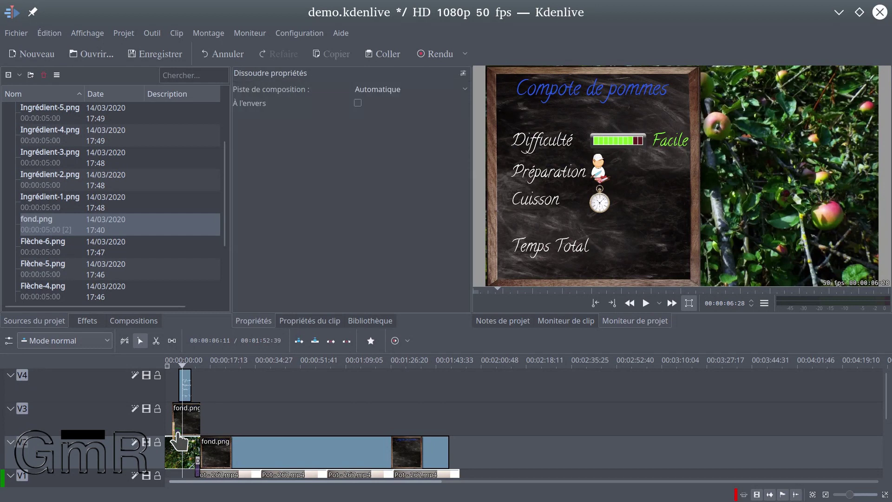
scroll(221, 437, up, 3)
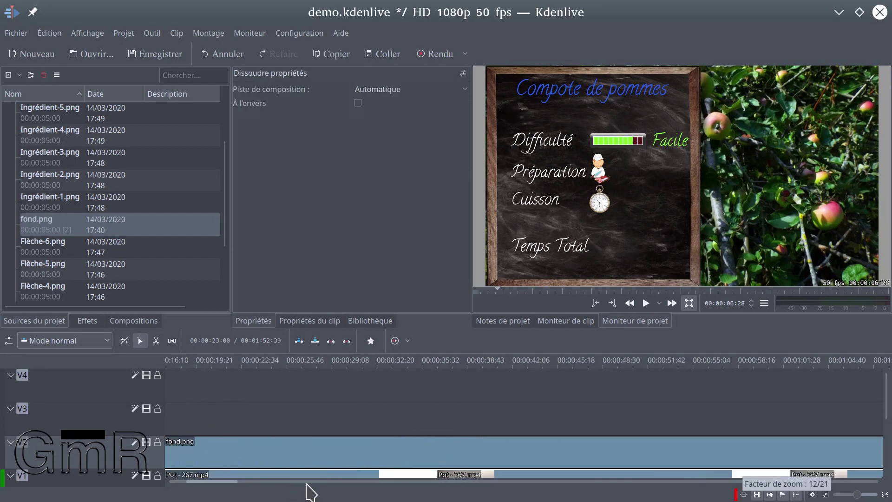
drag(190, 480, 179, 480)
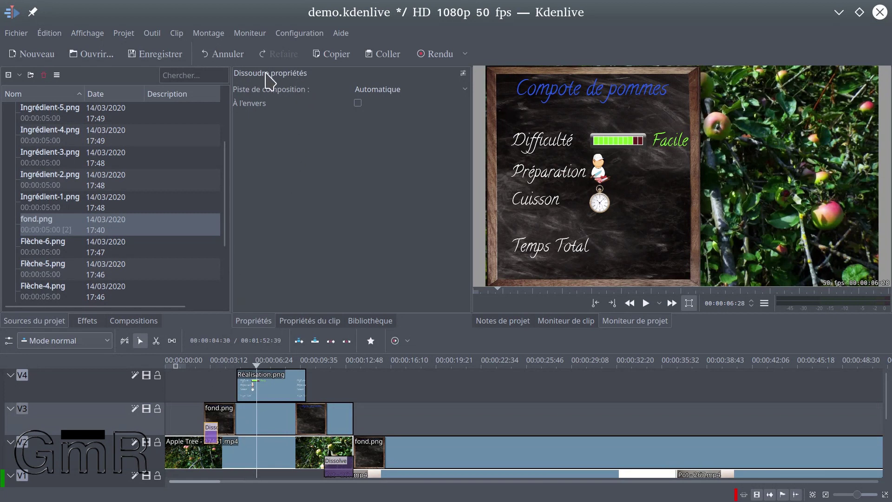
click(144, 320)
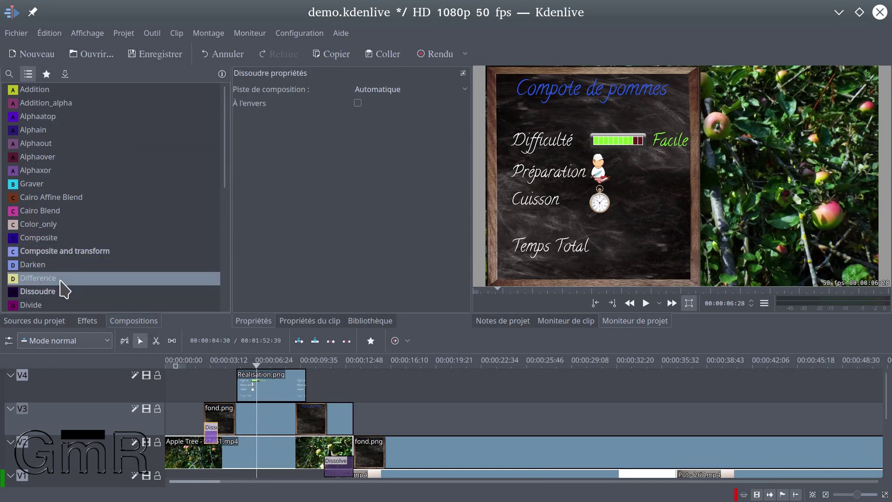
click(46, 74)
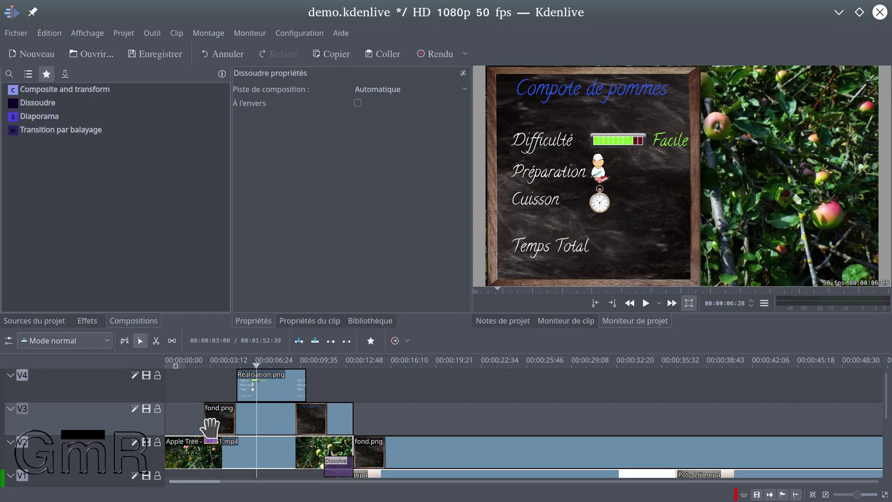
key(Delete)
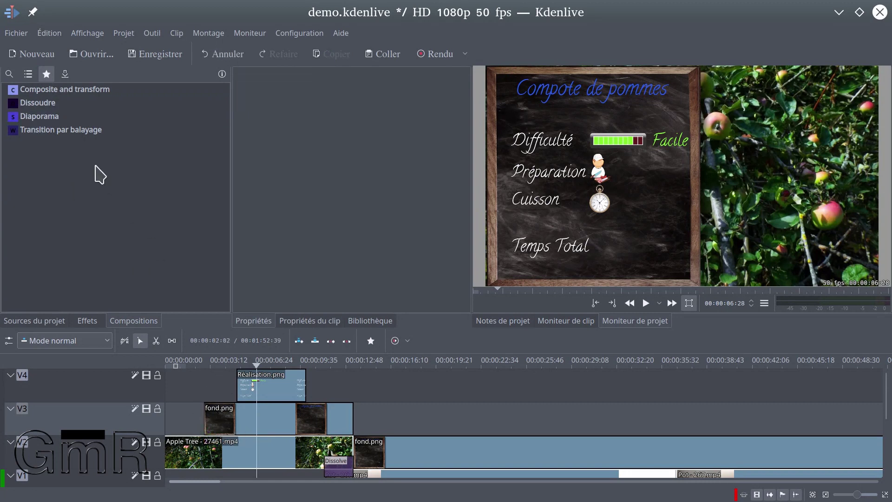
drag(32, 115, 208, 423)
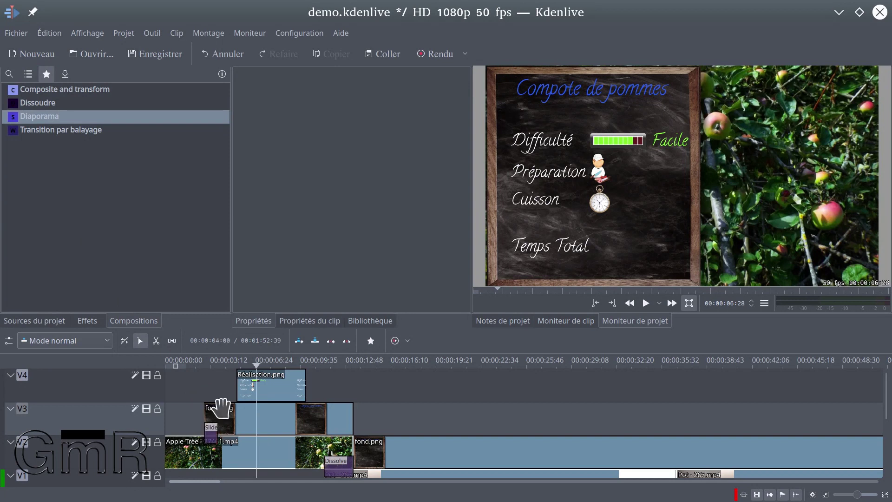
click(210, 429)
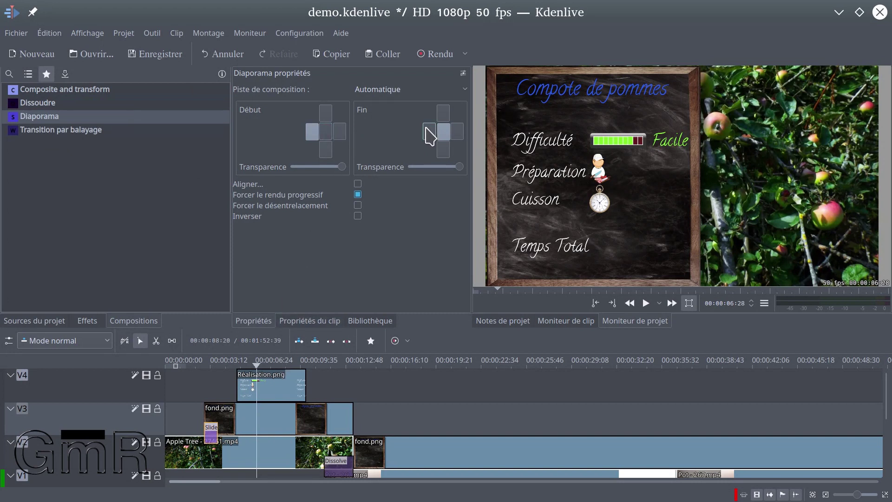
- Play the timeline from about 00:00:02:30 to check how the chalkboard panel slides in
click(201, 386)
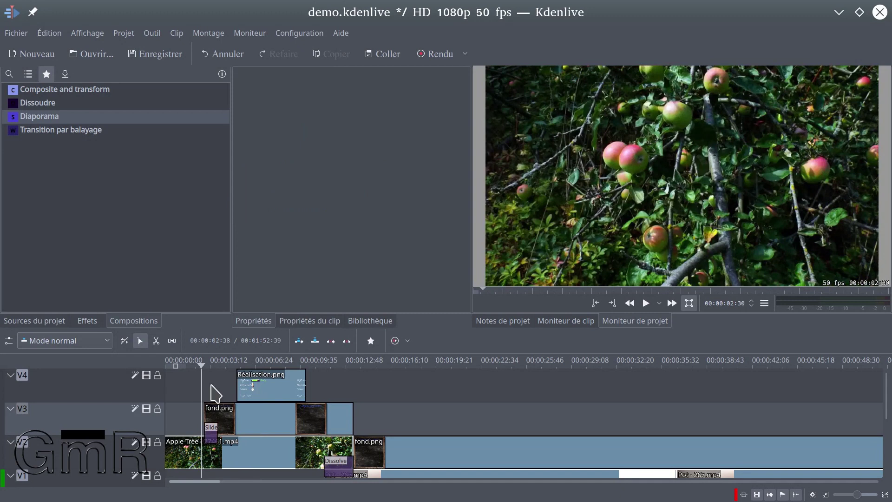
key(space)
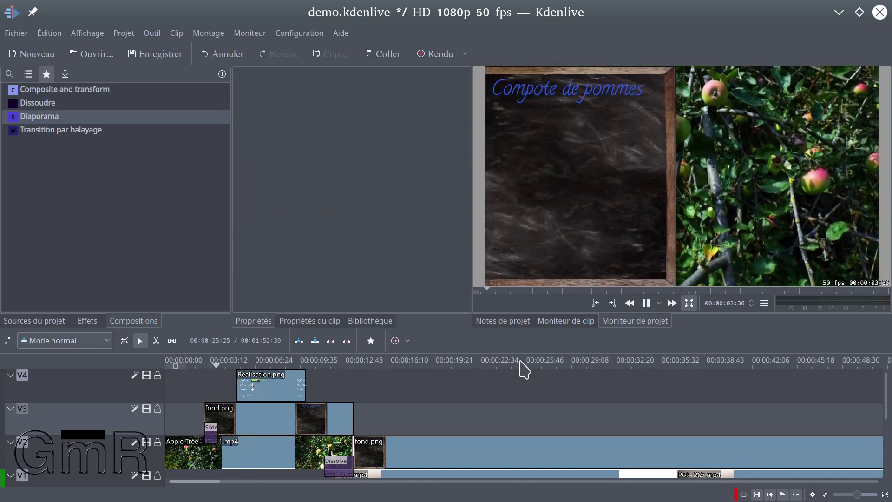
key(space)
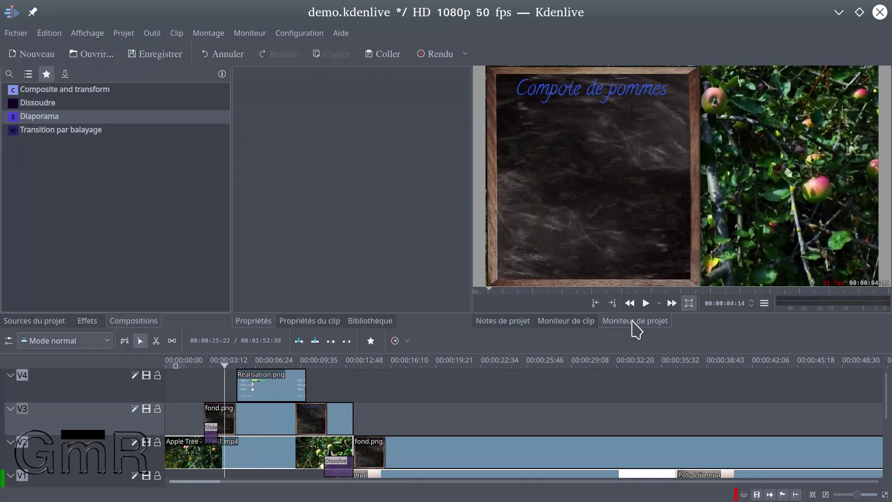
scroll(590, 402, down, 15)
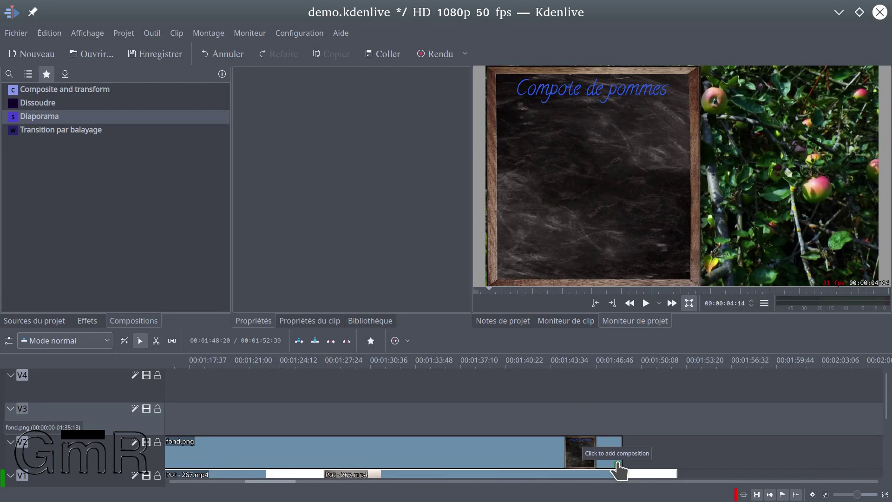
click(619, 470)
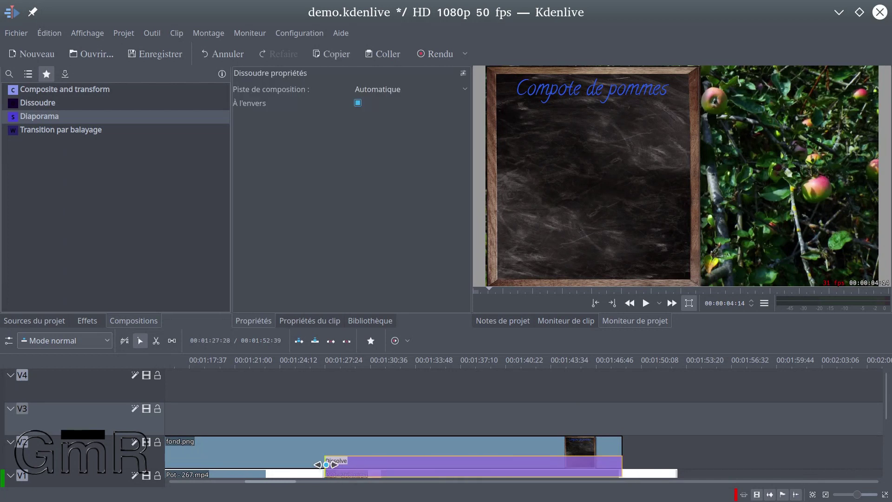
click(551, 465)
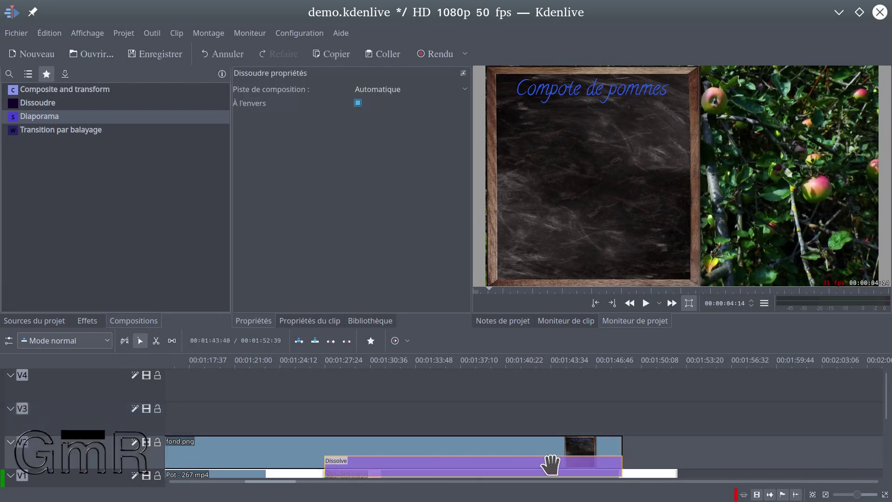
key(Delete)
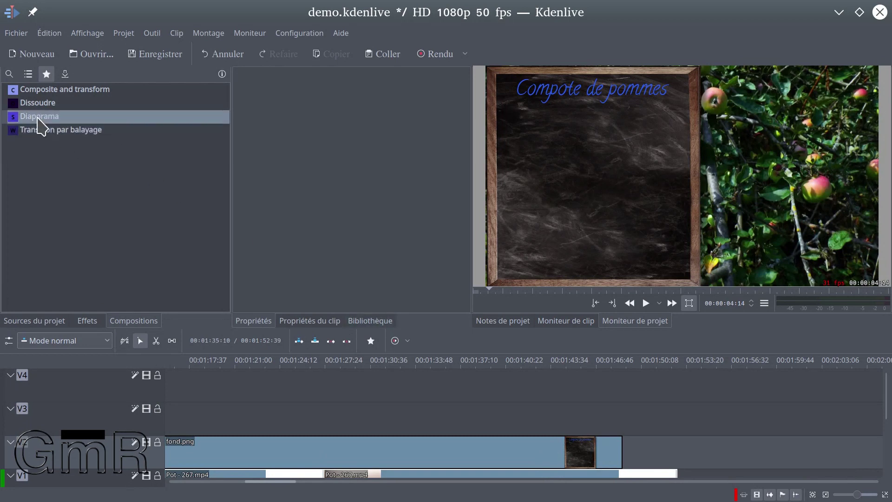
- Add a short Diaporama composition at the end of the fond.png clip on V2, with its Fin position on the frame's left side
drag(38, 119, 618, 467)
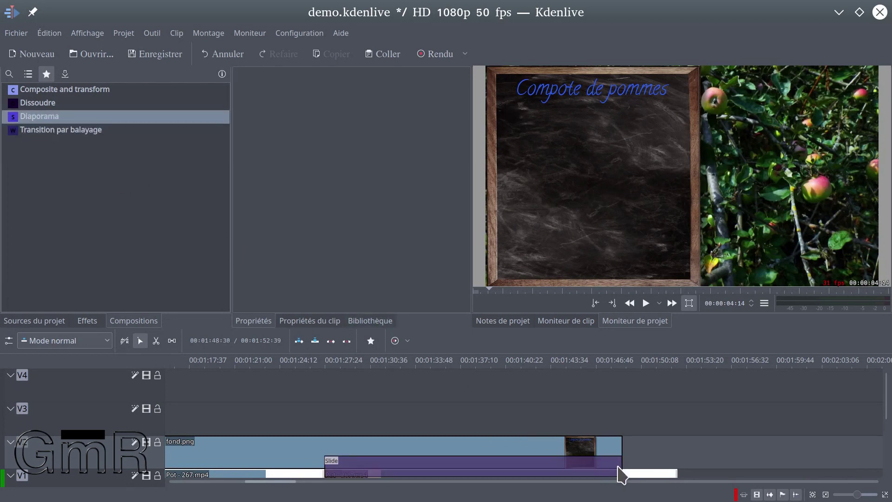
drag(325, 461, 602, 461)
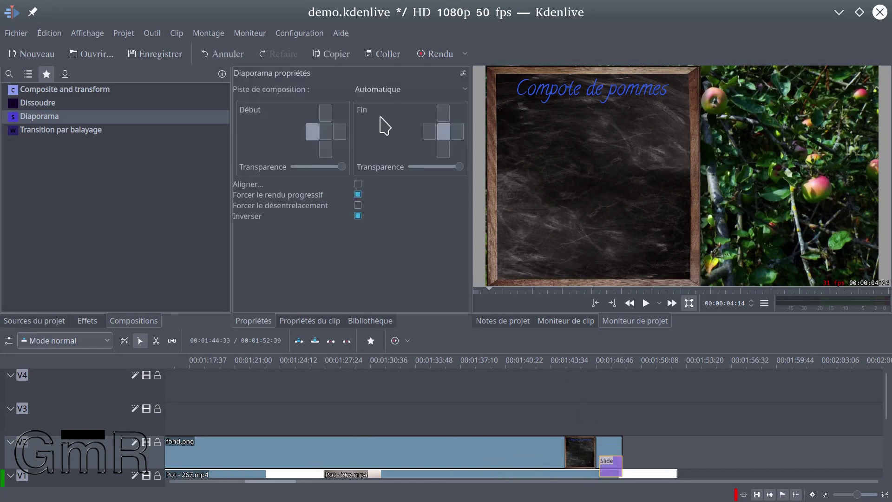
click(432, 132)
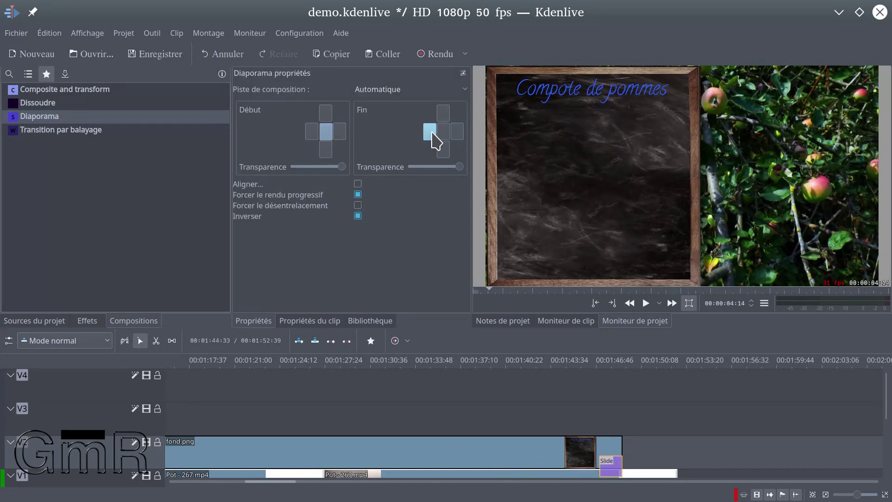
- Play the closing slide, and enable Aligner and set the composition track to V1 in its properties
click(596, 424)
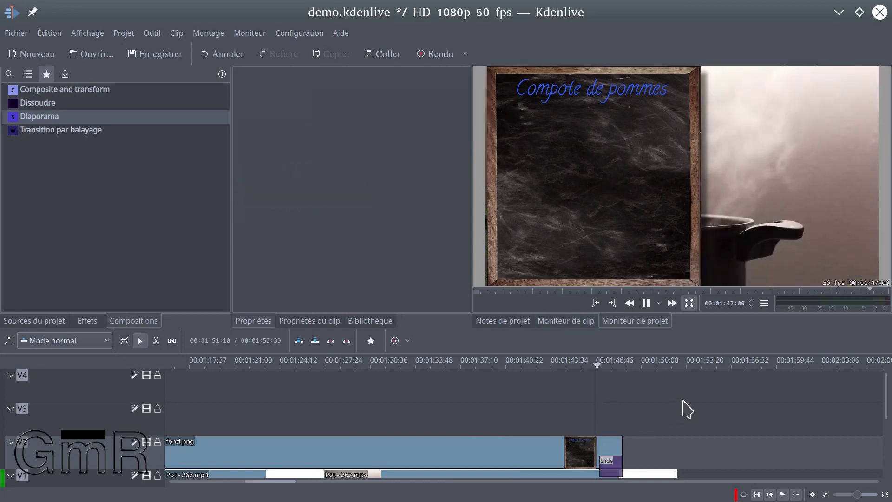
click(607, 465)
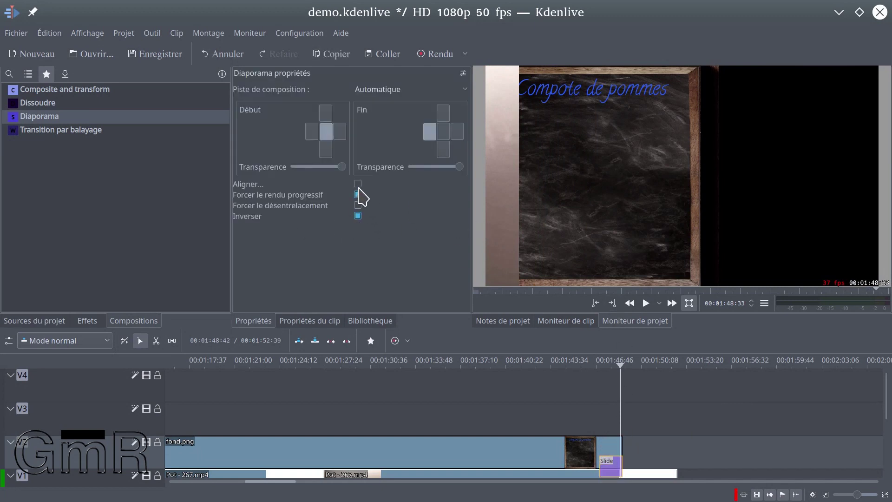
click(463, 89)
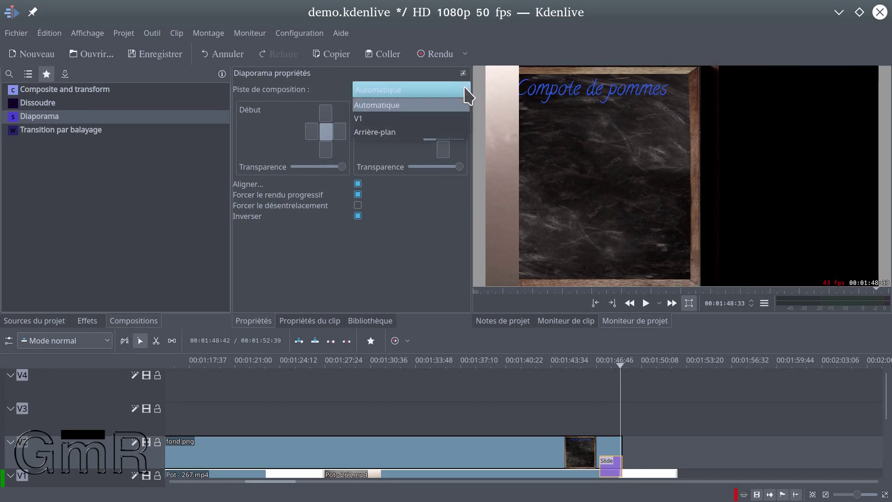
click(453, 122)
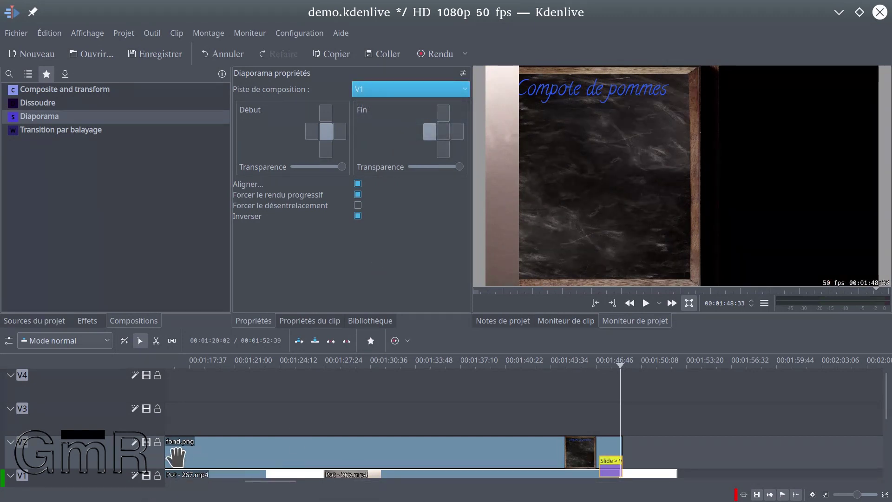
- Lock video track V1 that holds the Pot clips
scroll(107, 427, down, 3)
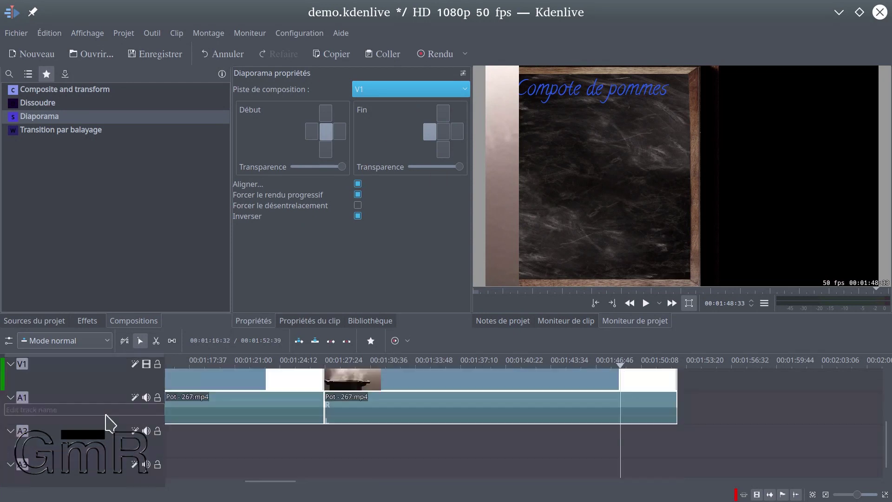
scroll(106, 419, up, 2)
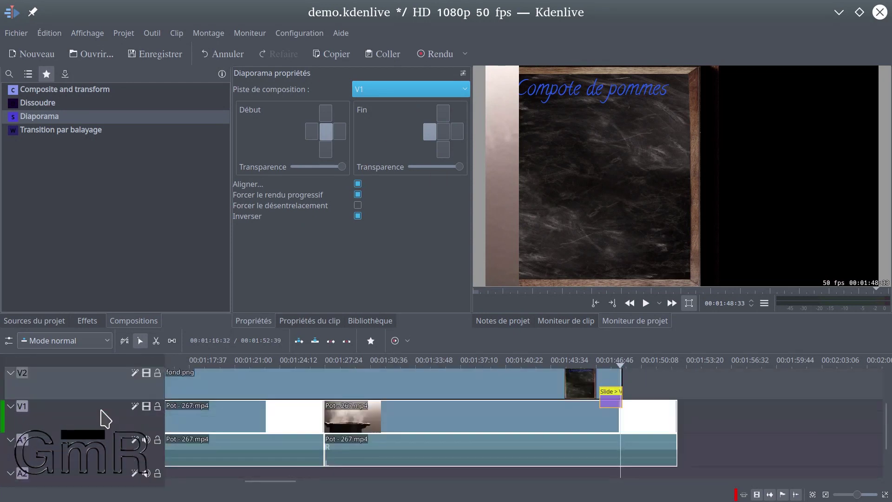
click(157, 406)
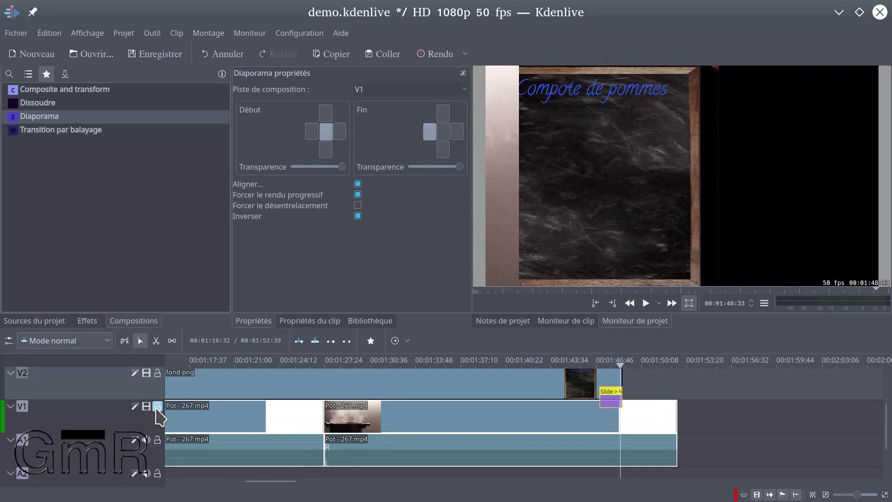
click(530, 419)
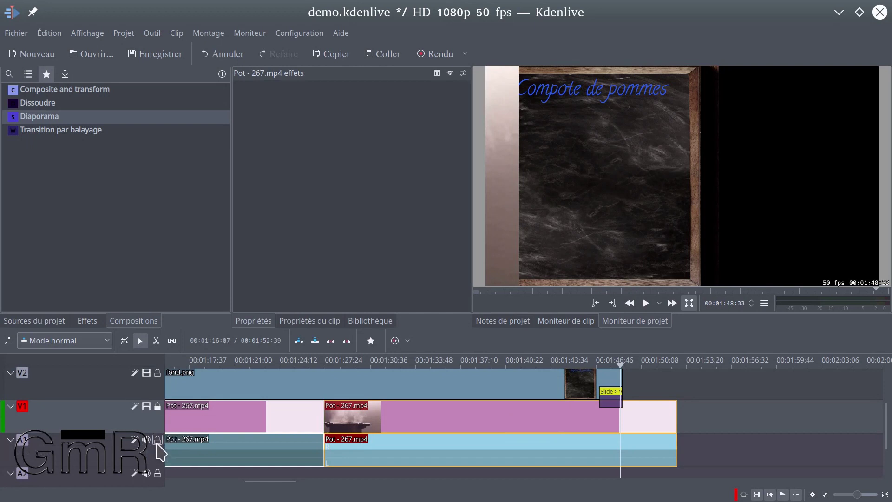
- Lock audio track A1 and replay the closing slide from about 00:01:46:46
click(157, 440)
click(193, 448)
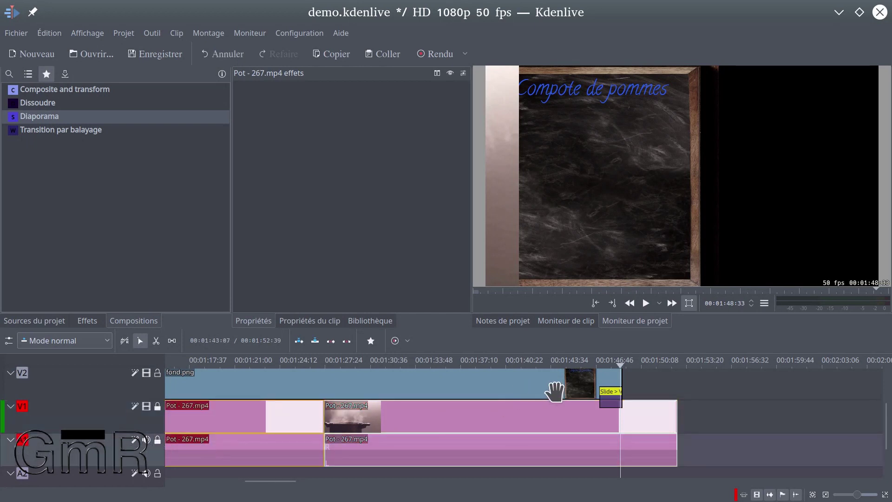
click(597, 363)
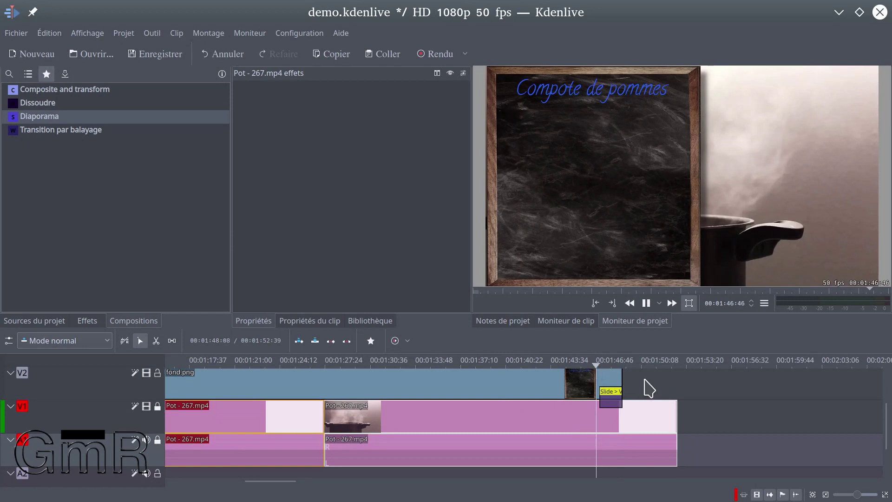
key(space)
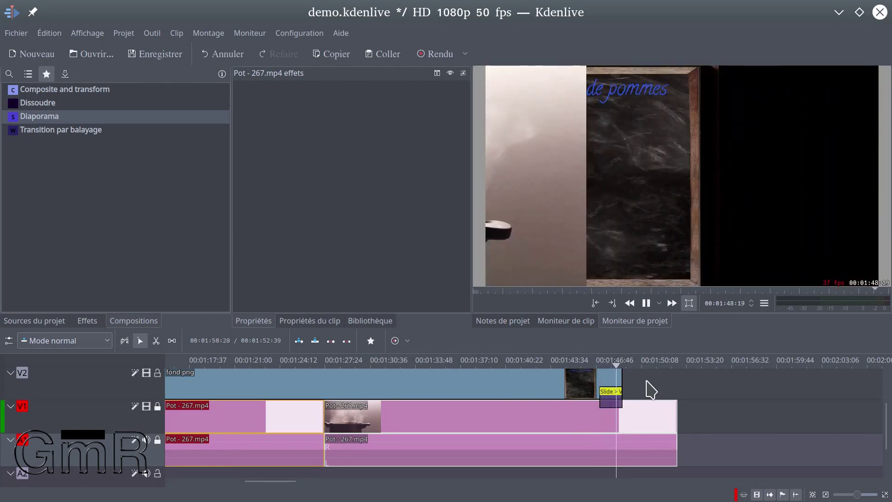
key(space)
- Disable Inverser on the closing Diaporama composition of the fond.png clip on V2, and replay the slide from just before it
click(611, 392)
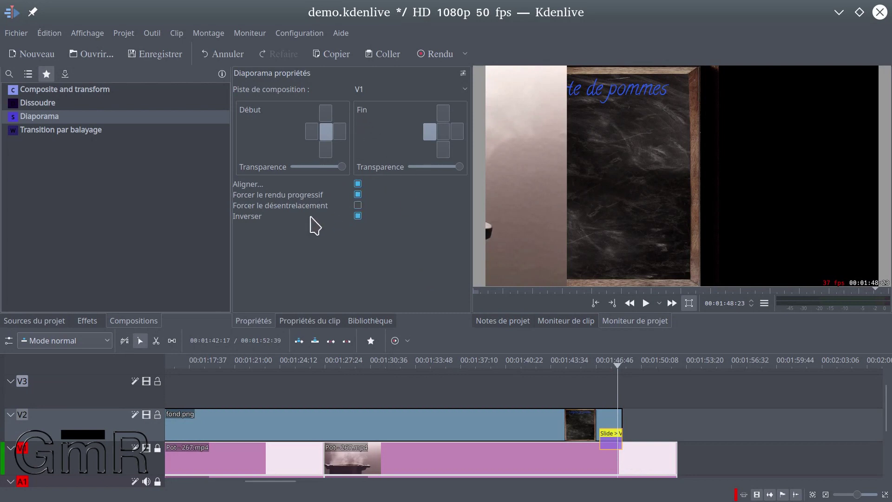
click(357, 216)
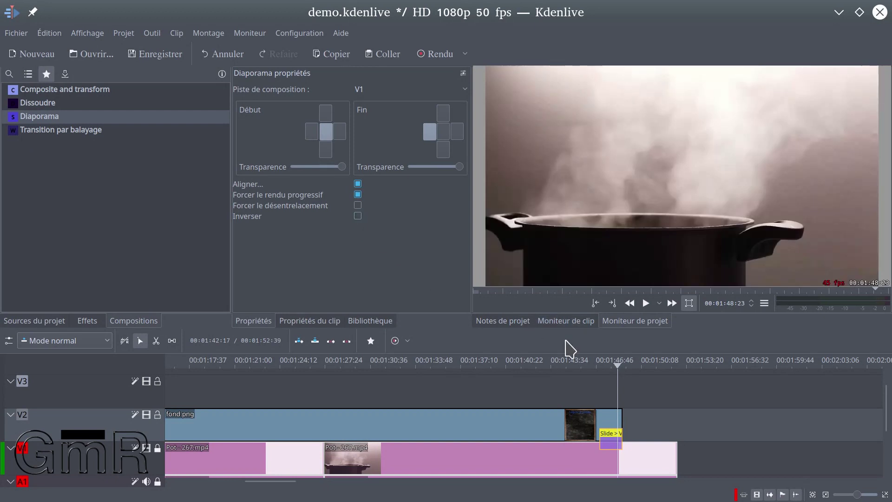
click(602, 387)
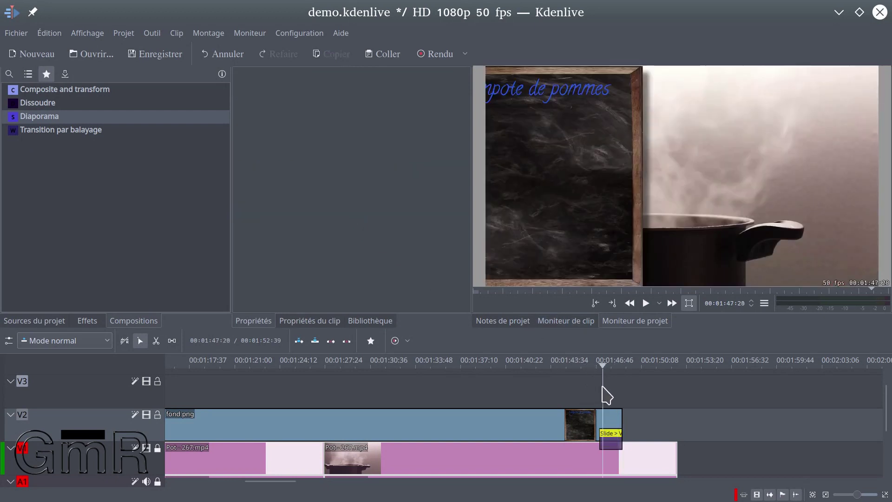
key(space)
click(594, 392)
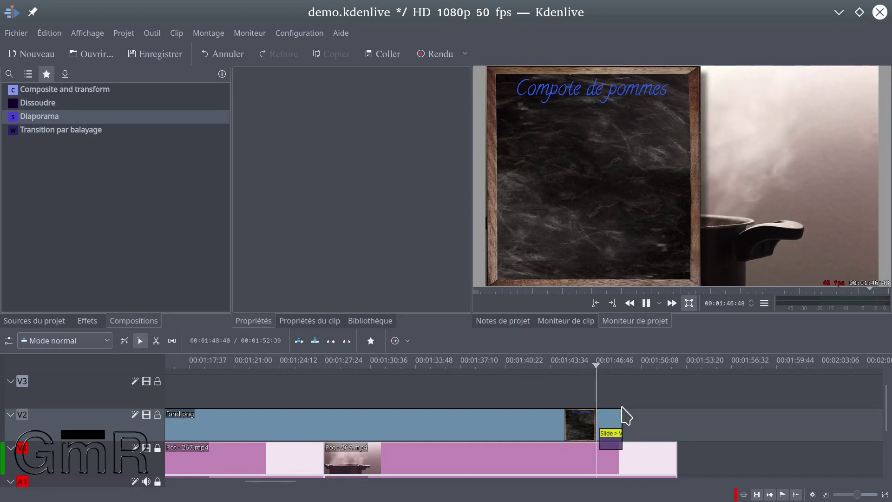
key(space)
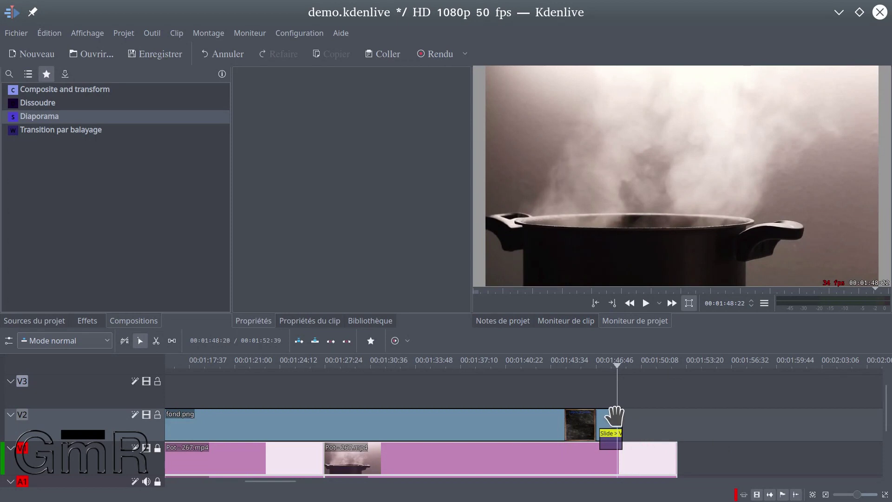
click(606, 417)
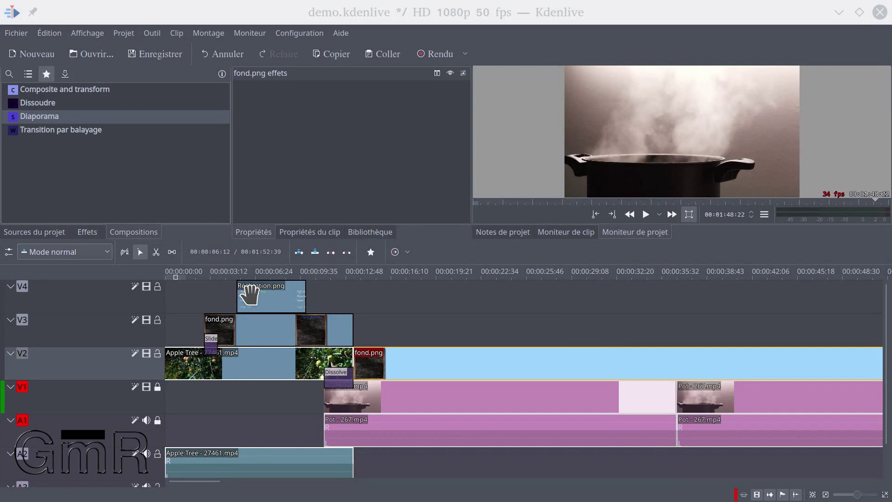
- Add a Dissoudre composition at the start of the Réalisation.png clip on V4 and play the timeline from just before it
click(257, 270)
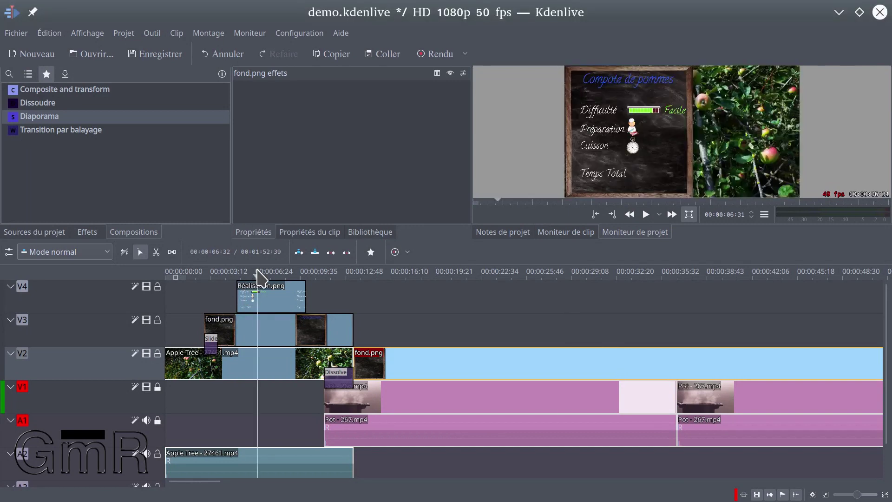
click(243, 311)
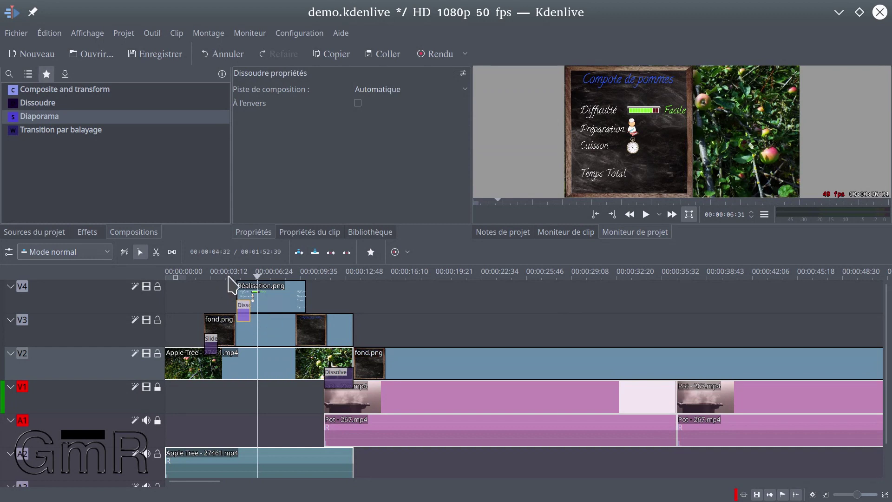
click(229, 277)
key(space)
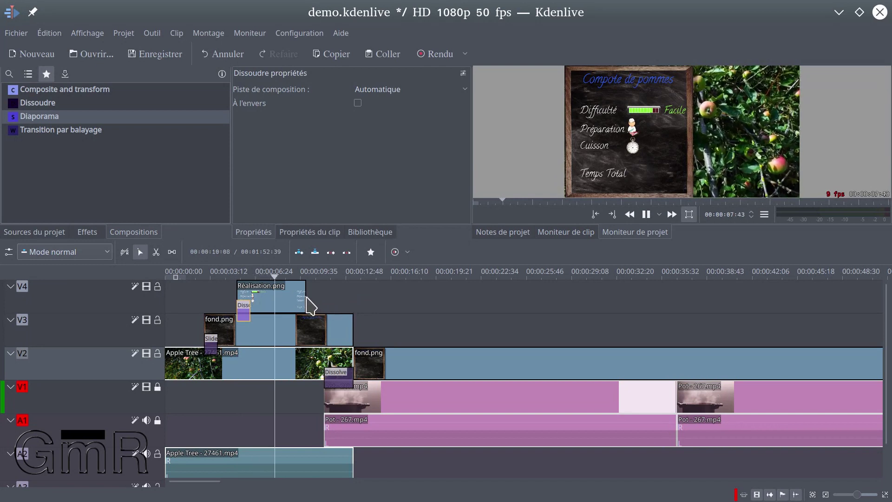
- Extend the end of the Réalisation.png clip on V4 to line up with the end of the fond.png clip on V3
drag(310, 295, 353, 297)
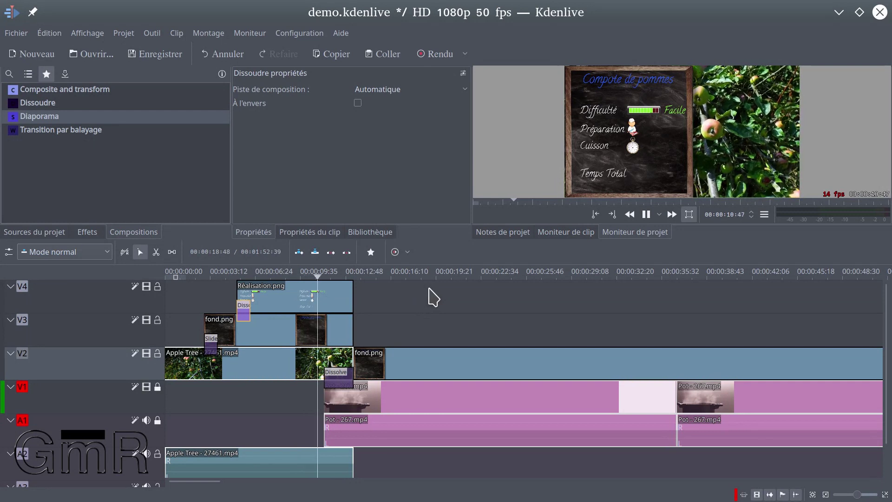
key(space)
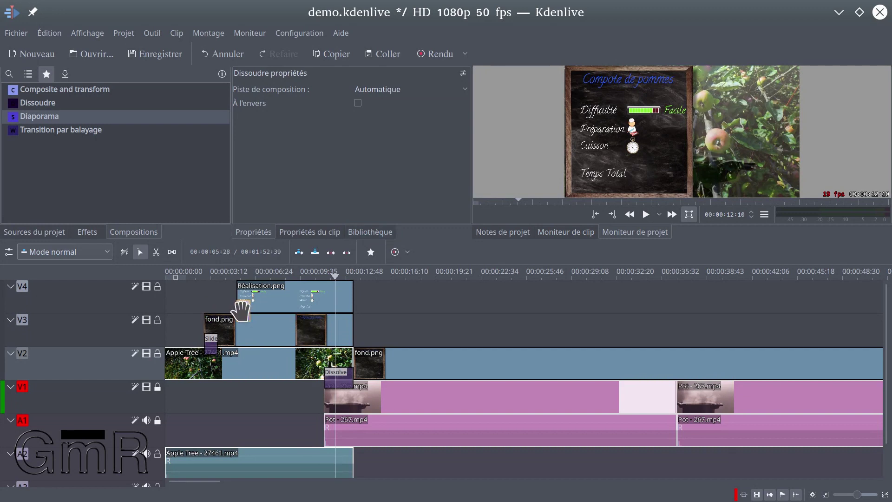
click(241, 311)
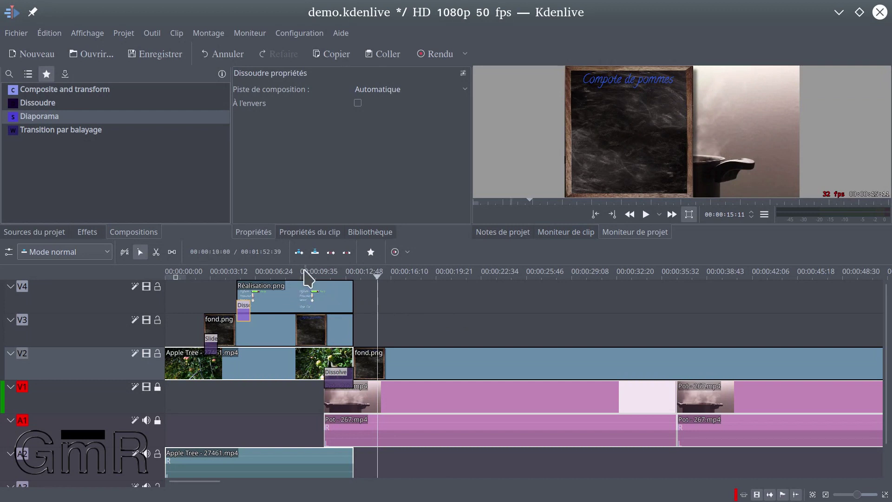
click(305, 293)
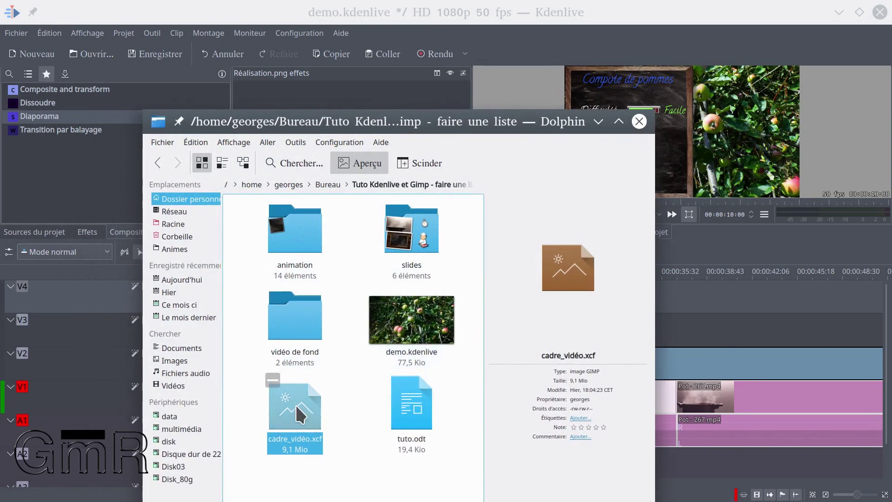
- Switch to the Dolphin file manager, view the exported PNG files in the animation folder, and return to the parent project folder
click(295, 229)
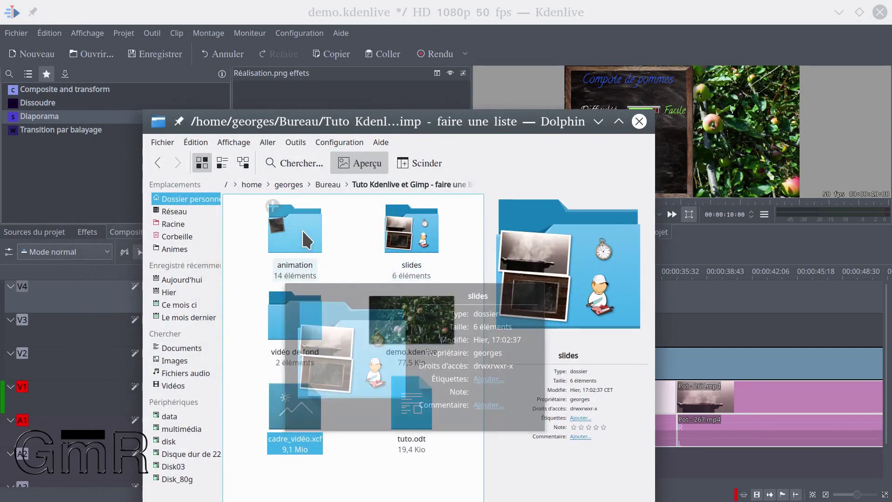
scroll(423, 312, down, 3)
scroll(370, 343, up, 3)
click(303, 242)
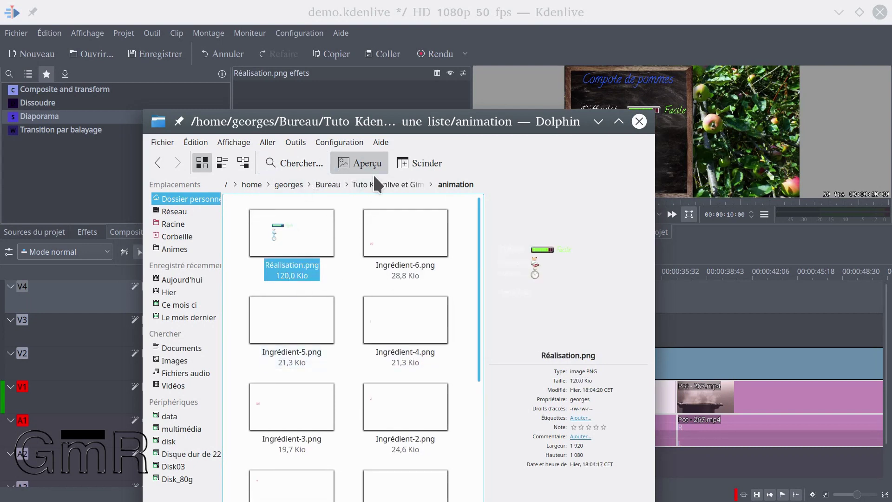
click(379, 185)
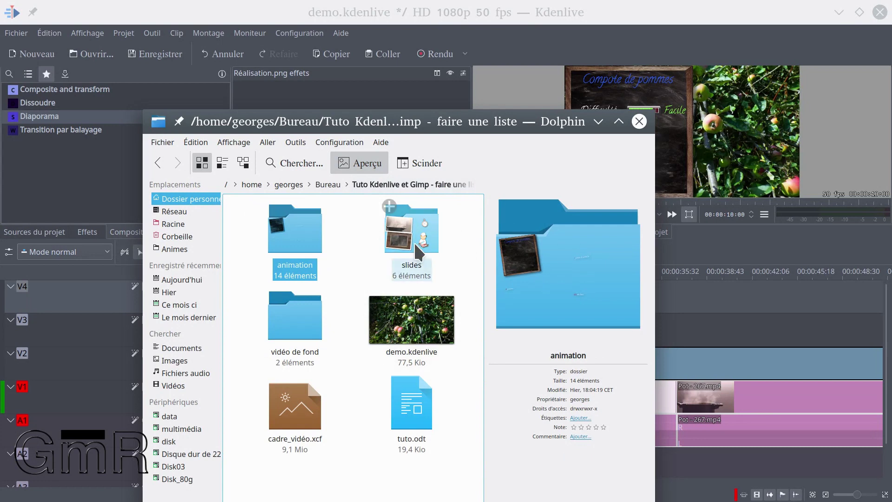
mouse_move(418, 228)
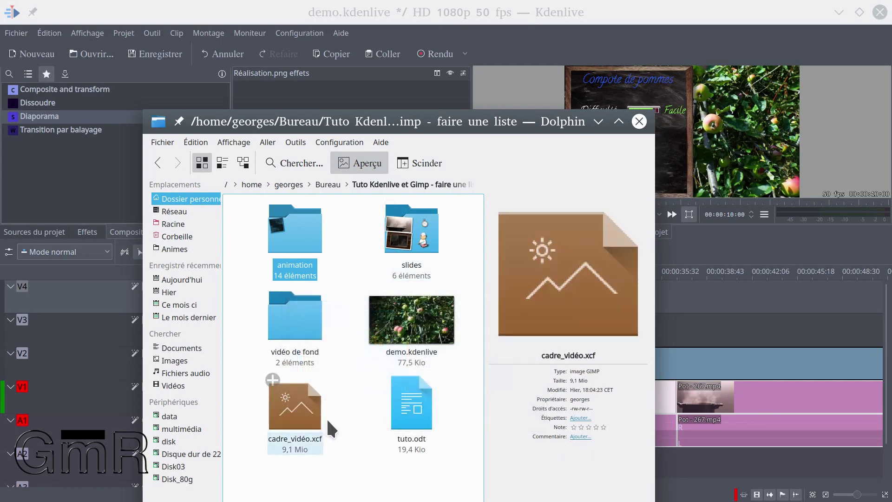
- View the cadre_vidéo.xcf image with its recipe text in GIMP and return to Kdenlive
click(307, 419)
double_click(410, 400)
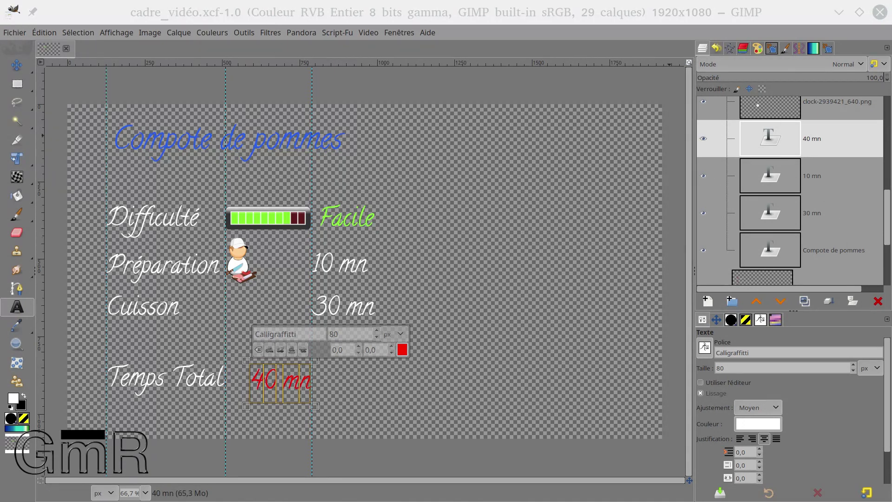
key(alt+Tab)
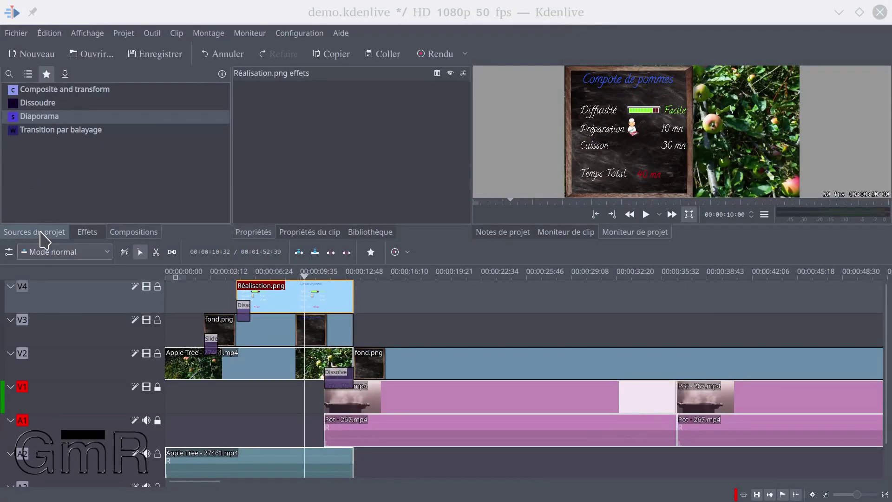
- Reload the Réalisation.png clip from the animation folder in the project sources
click(40, 232)
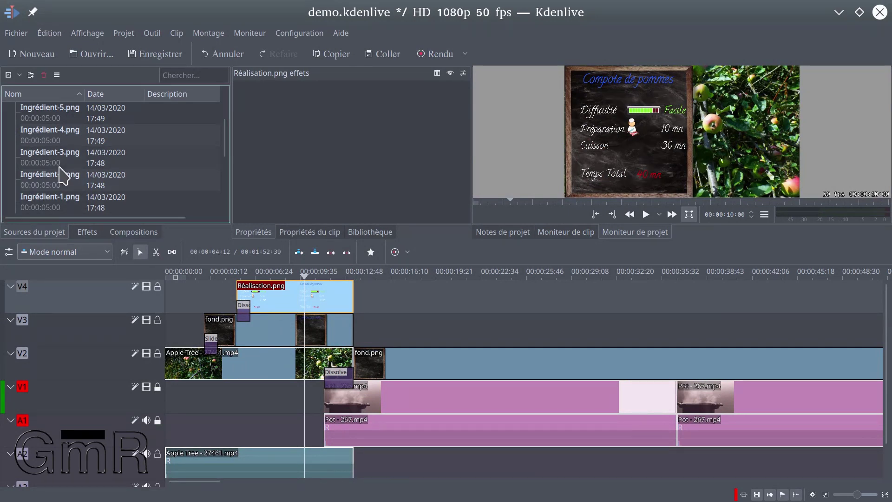
scroll(55, 153, down, 2)
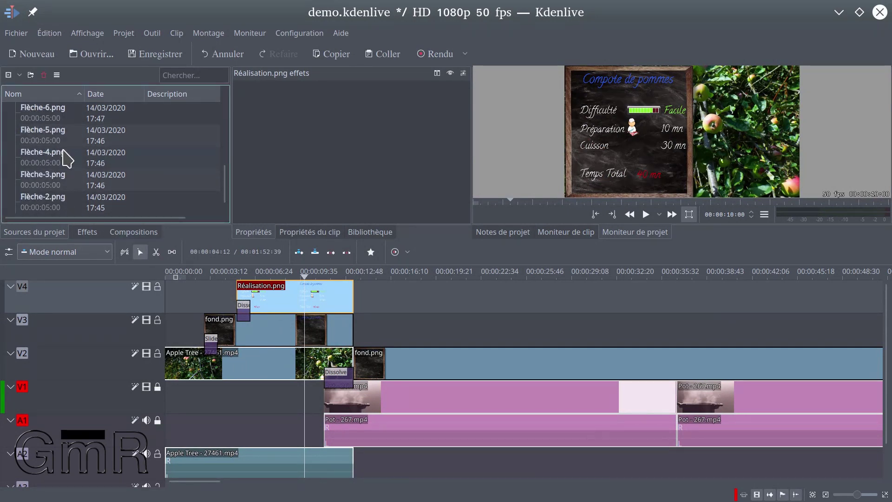
scroll(65, 176, up, 1)
scroll(65, 176, up, 5)
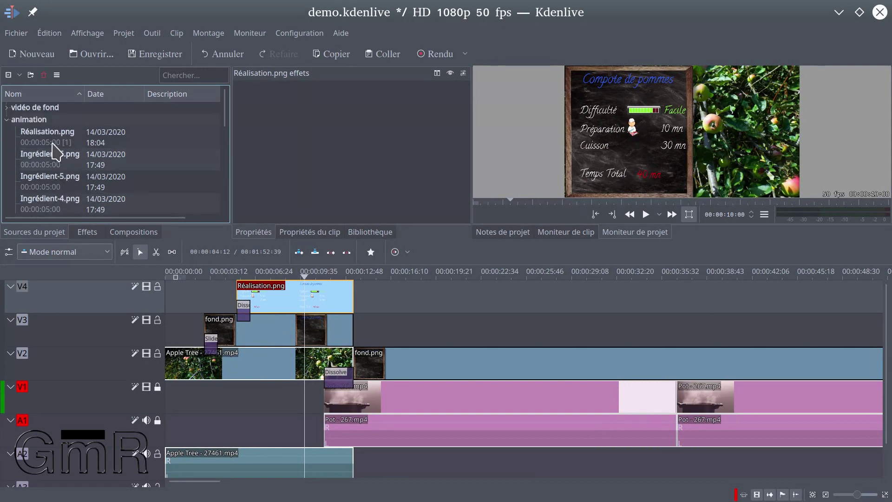
click(48, 139)
right_click(45, 136)
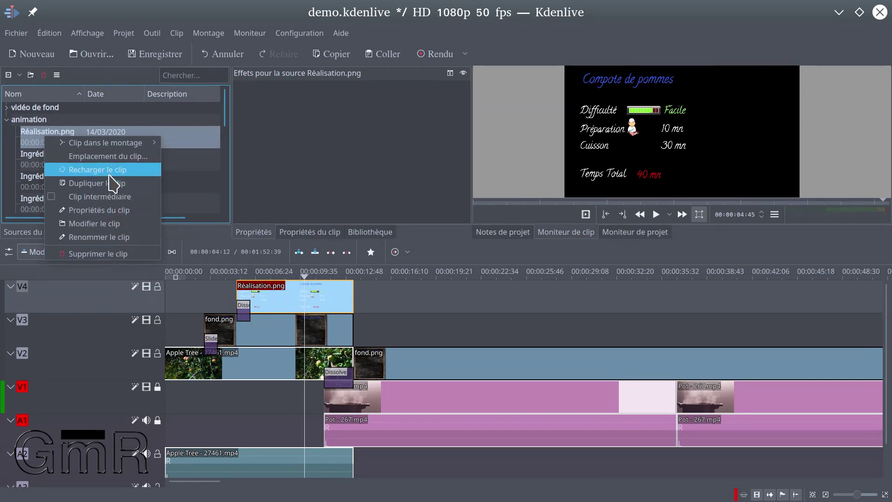
click(114, 170)
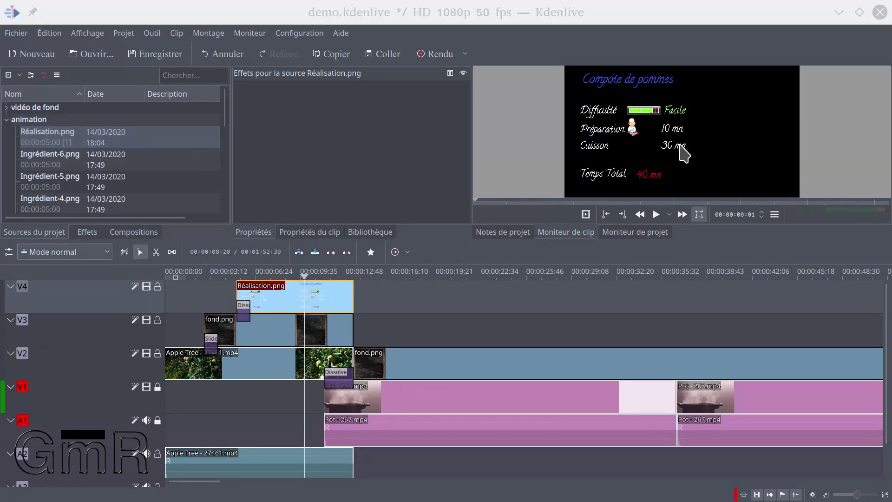
- Extend the Réalisation.png clip on V4 to about 00:00:16:00 and add a Dissolve composition at its end
click(313, 273)
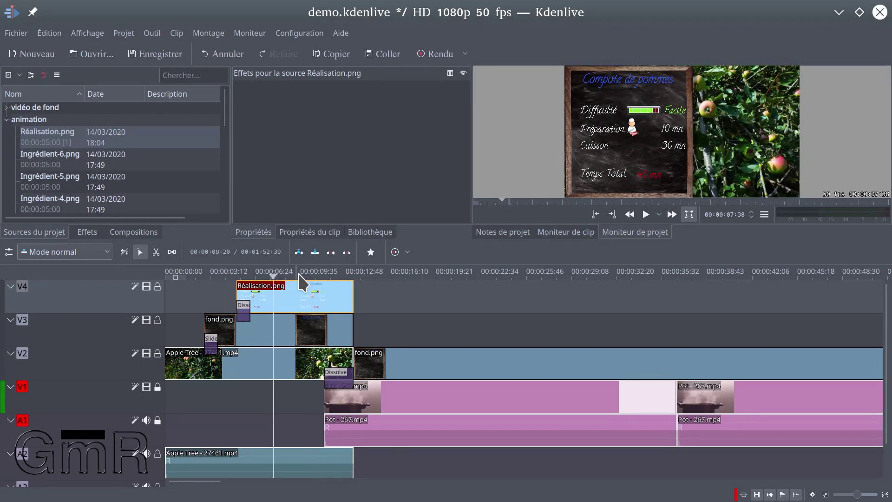
click(311, 279)
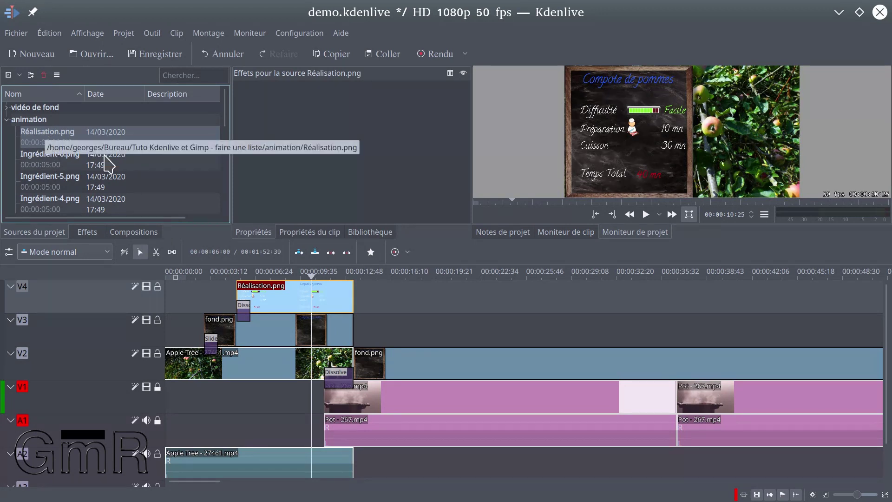
click(303, 274)
drag(317, 269, 341, 275)
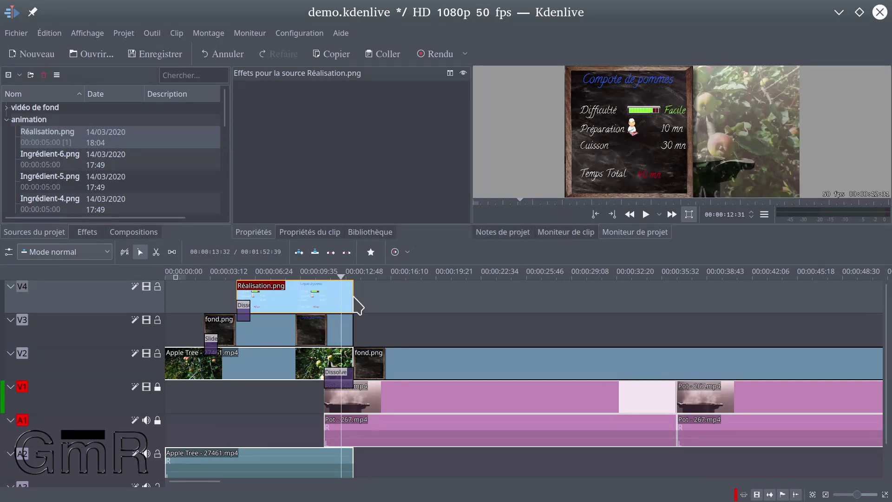
drag(351, 296, 381, 309)
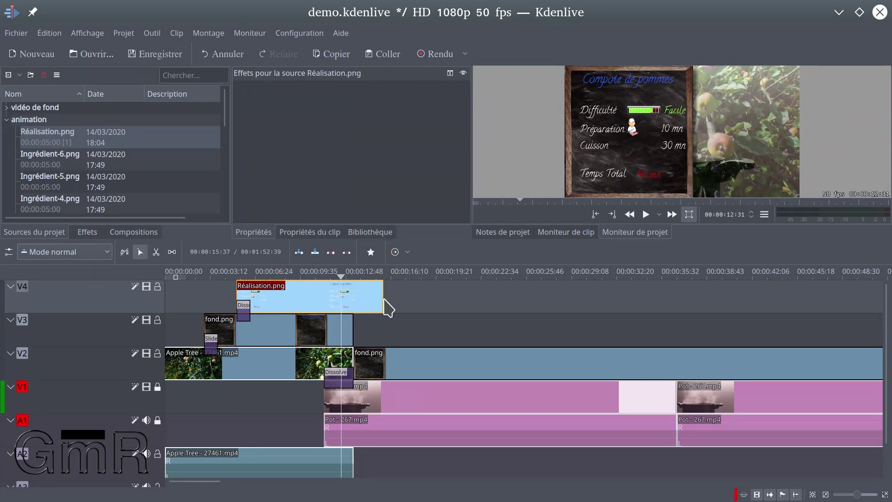
drag(384, 296, 390, 298)
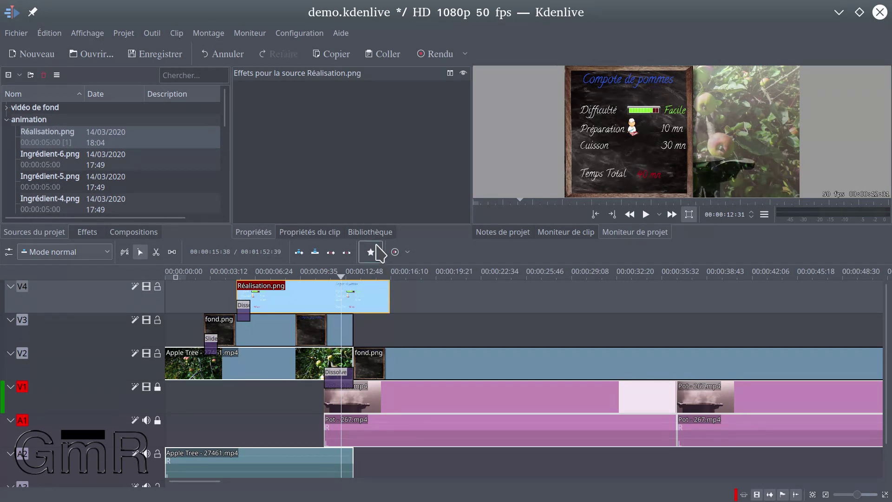
click(388, 312)
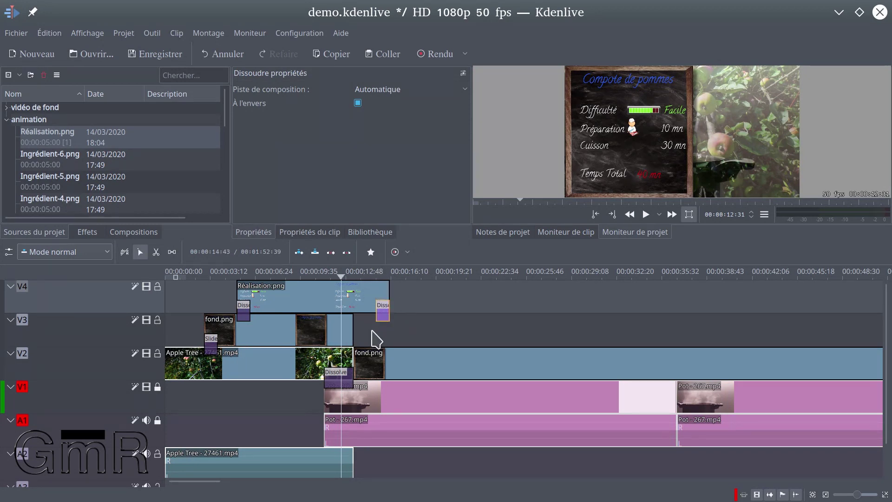
- Try V1 as the composition track of the Dissolve at the end of Réalisation.png and play the transition
click(377, 274)
drag(378, 273, 379, 271)
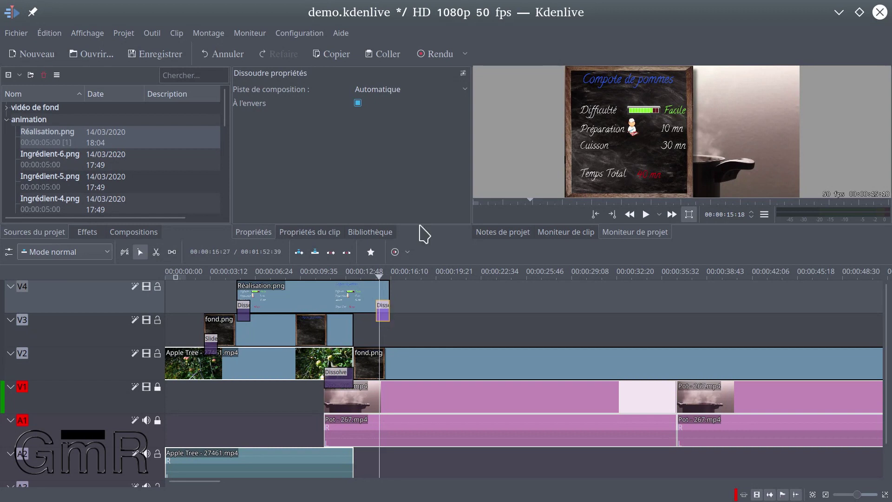
click(449, 91)
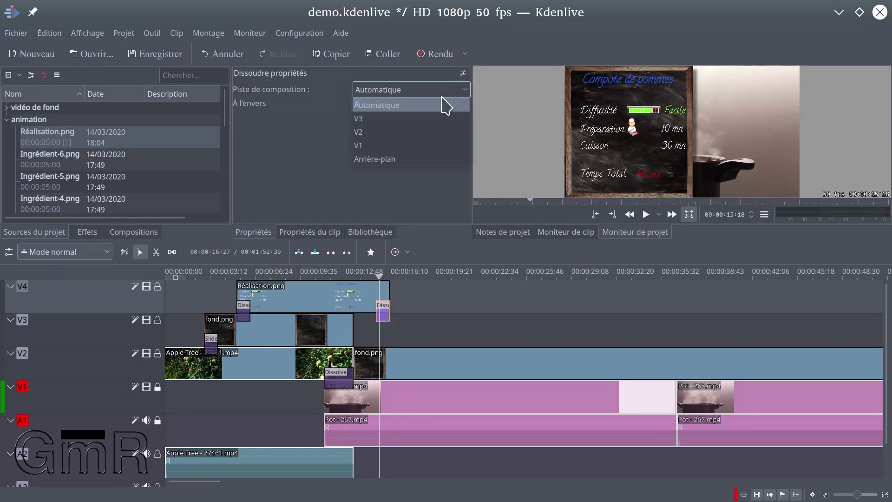
click(391, 146)
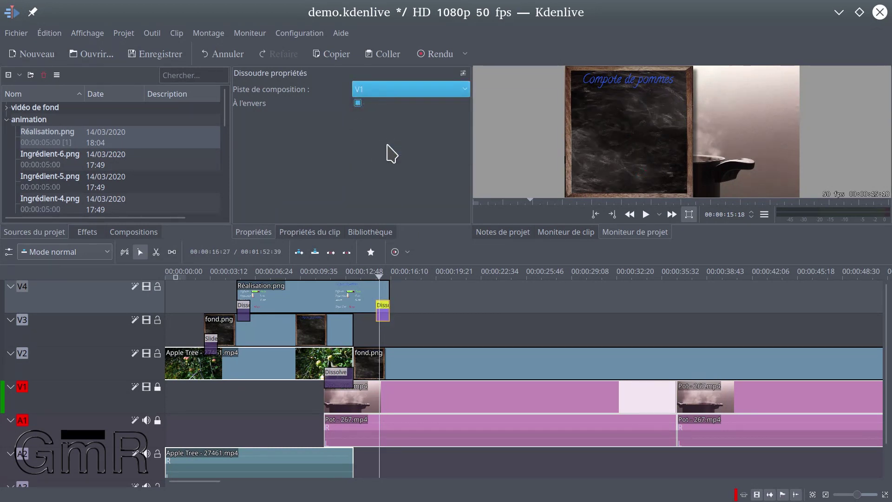
click(372, 275)
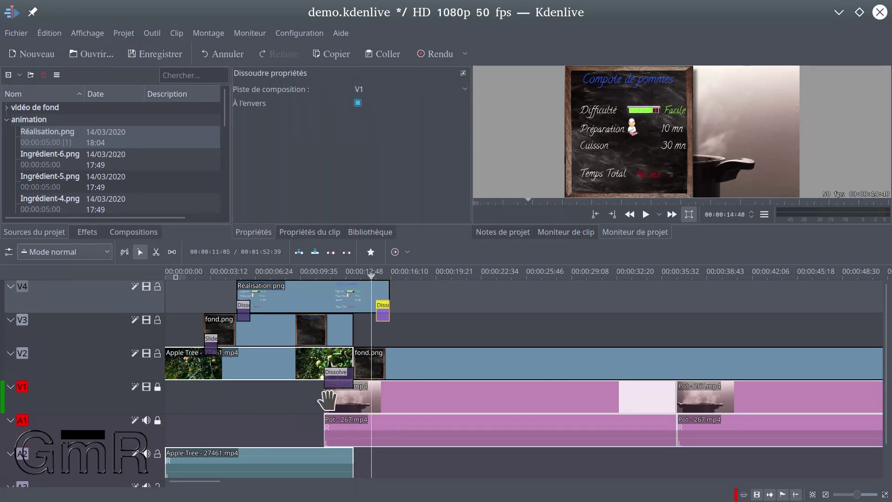
key(space)
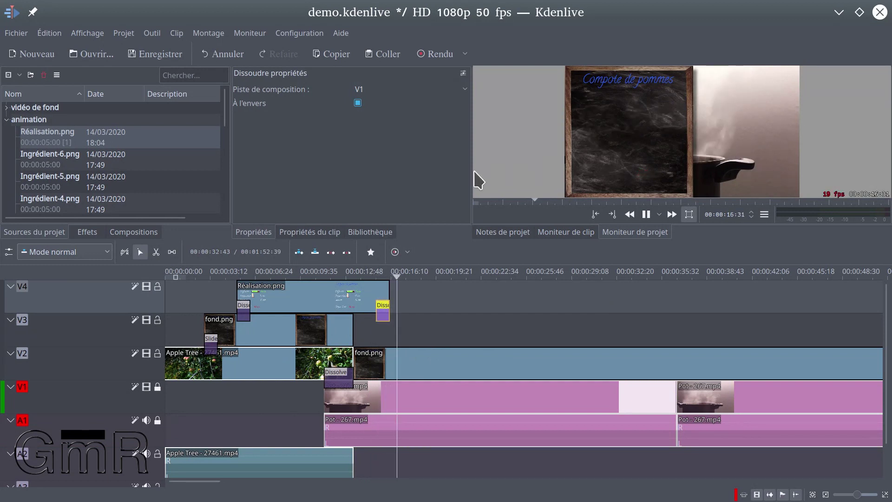
click(365, 273)
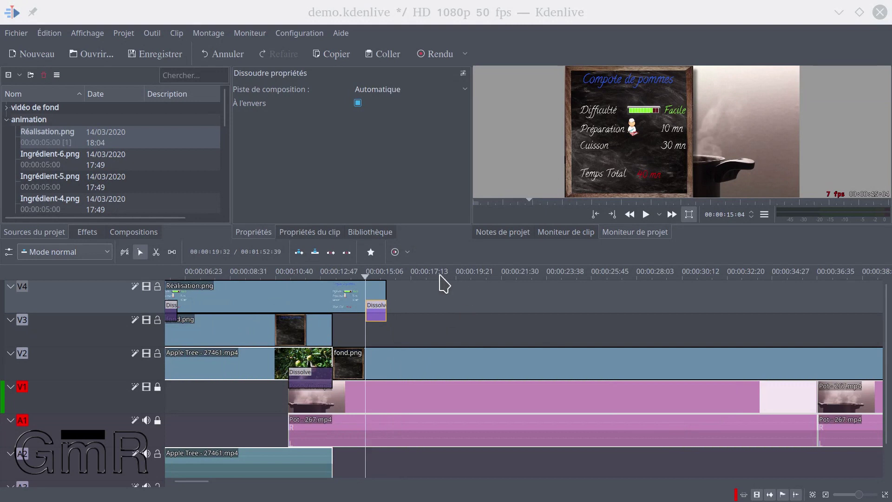
- Play and examine the closing Dissolve on Réalisation.png from about 00:00:15:00 with the Automatique composition track
scroll(357, 299, up, 4)
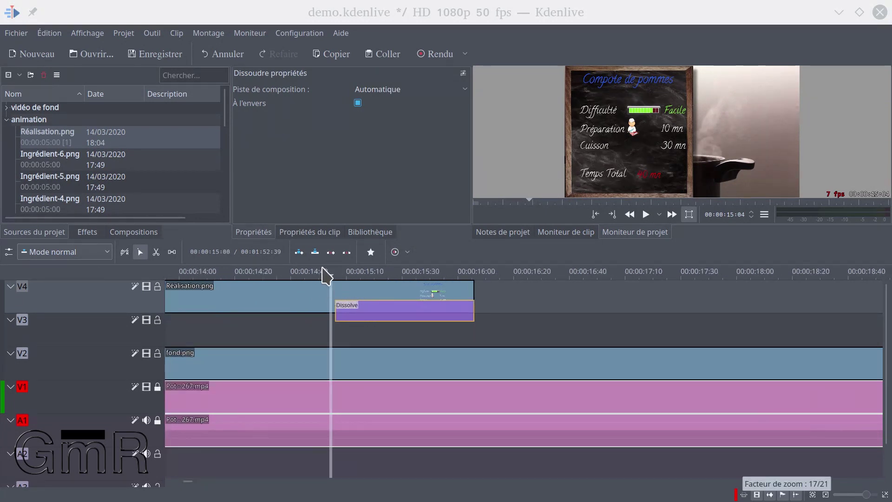
click(325, 272)
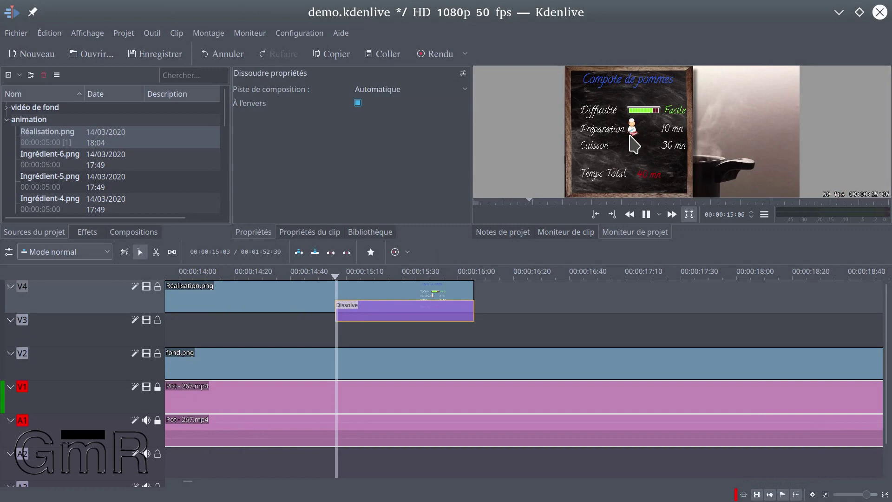
click(601, 178)
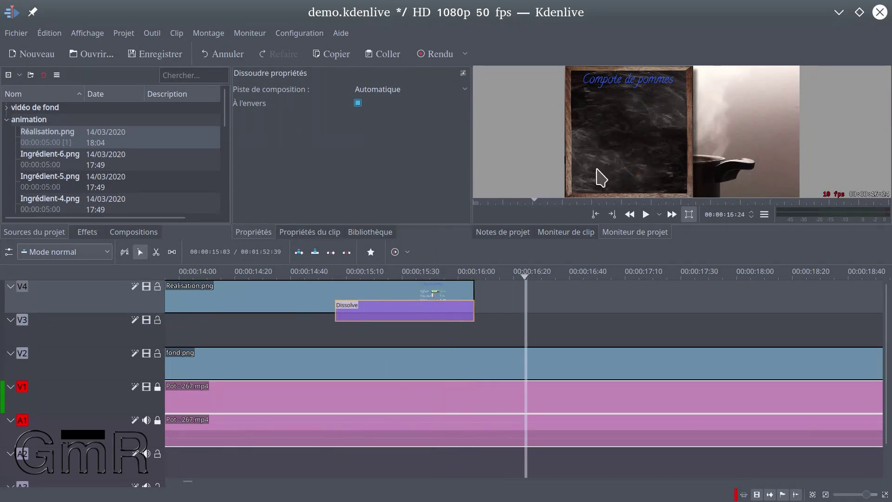
click(386, 274)
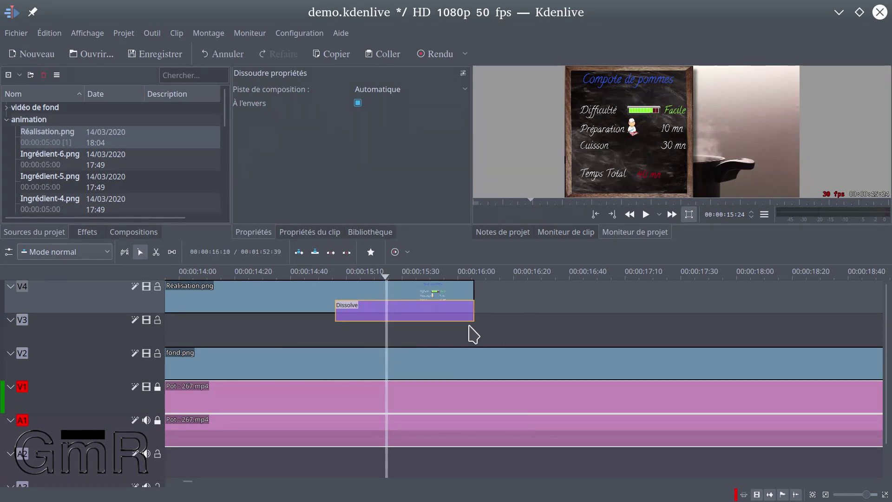
scroll(271, 327, left, 2)
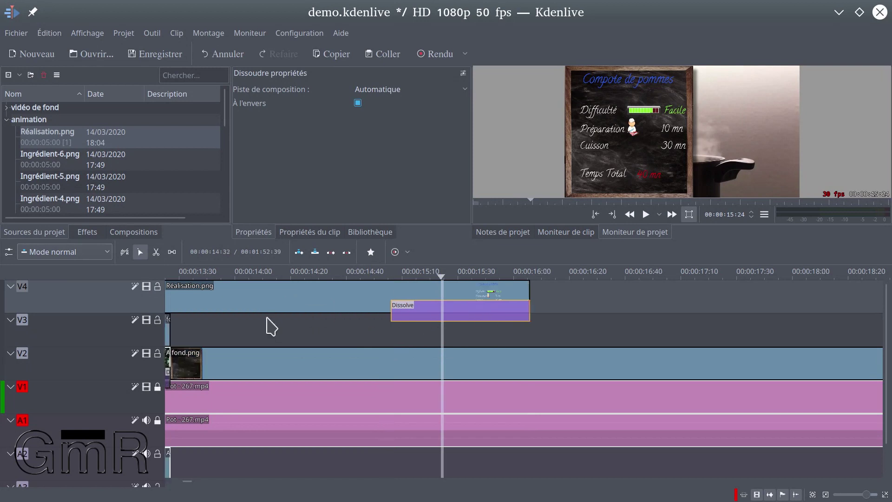
scroll(271, 327, left, 4)
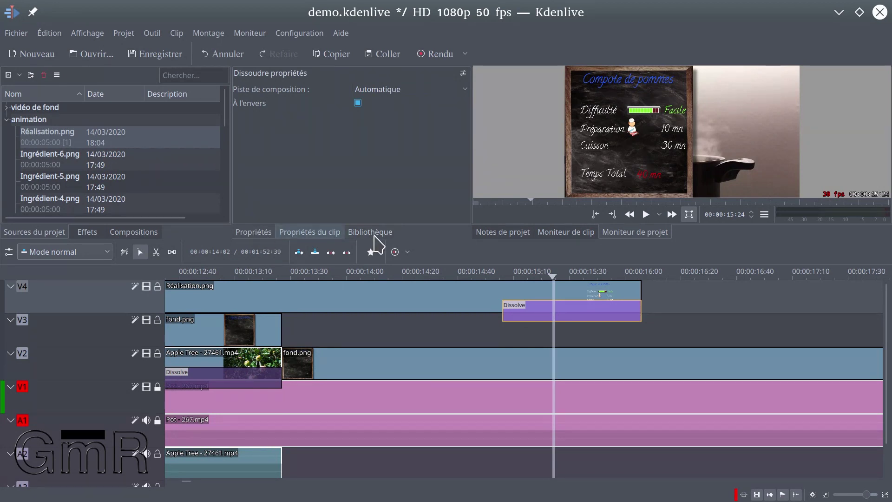
click(97, 38)
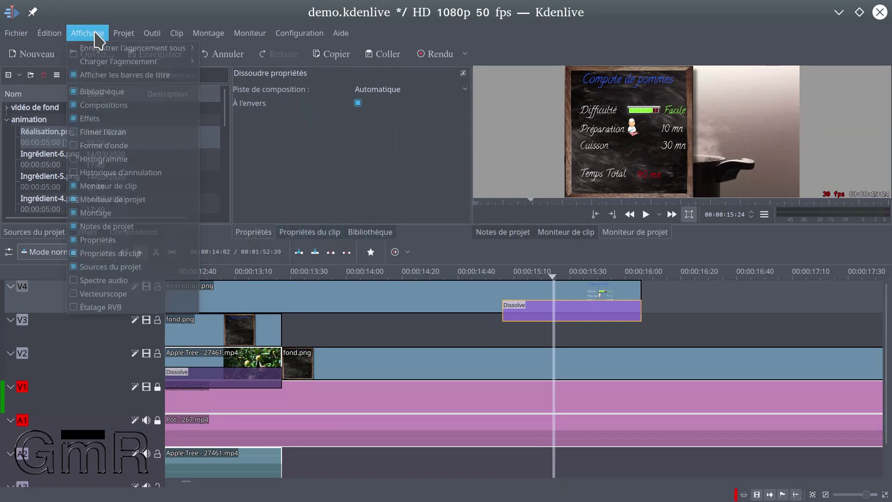
click(131, 237)
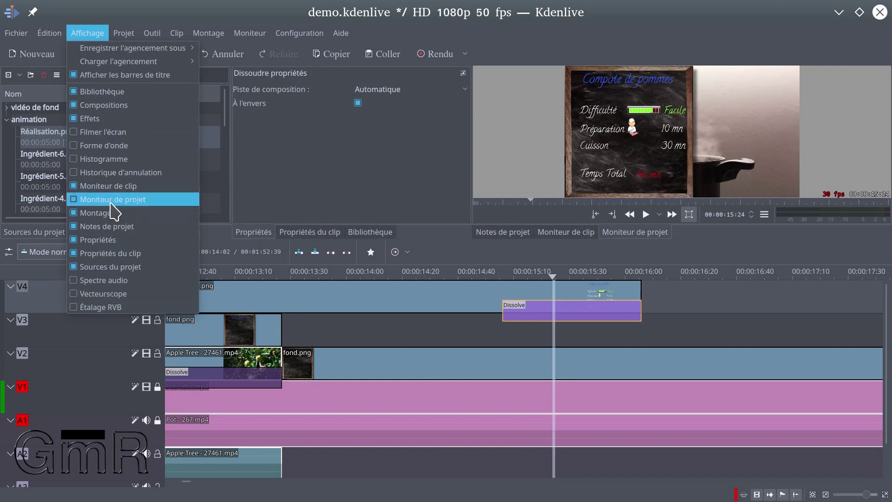
click(425, 37)
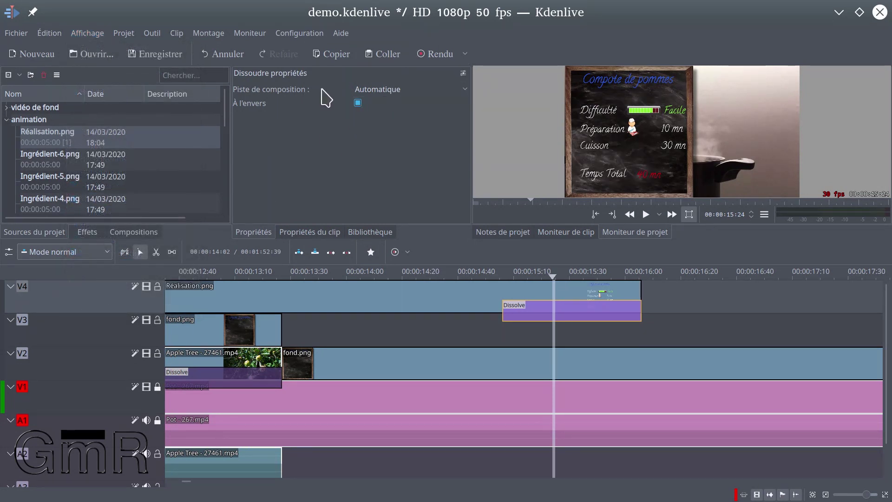
- Try the closing Dissolve with composition track V1 again, checking the frame at 00:00:15:34
click(404, 96)
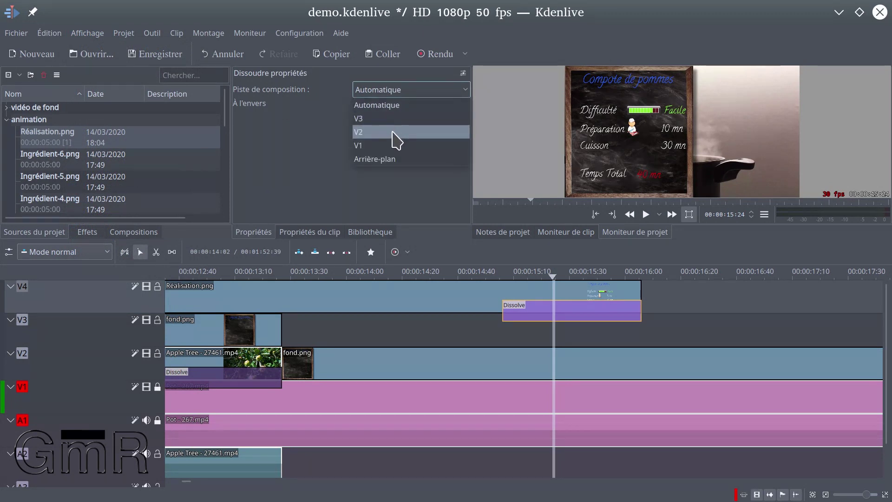
click(564, 275)
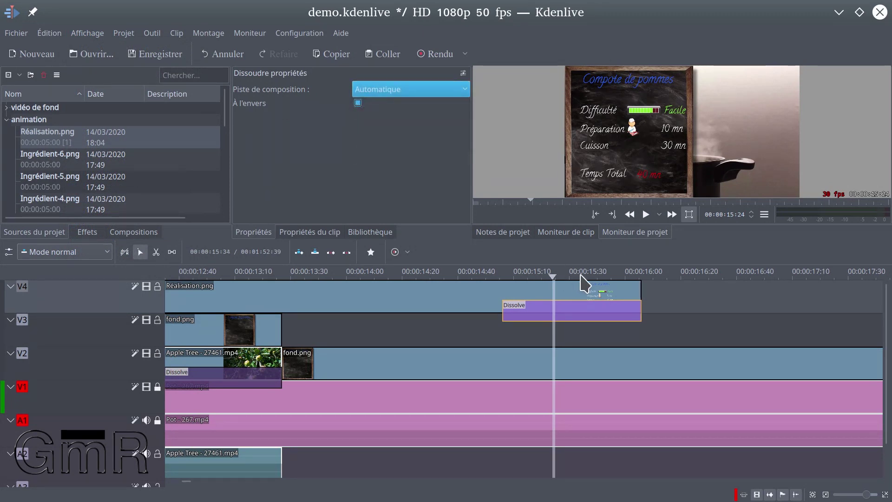
click(581, 278)
click(371, 92)
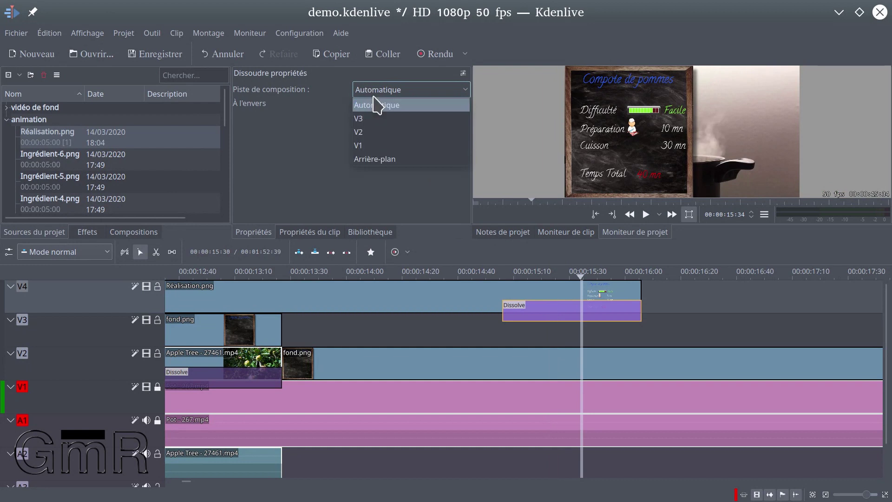
click(380, 146)
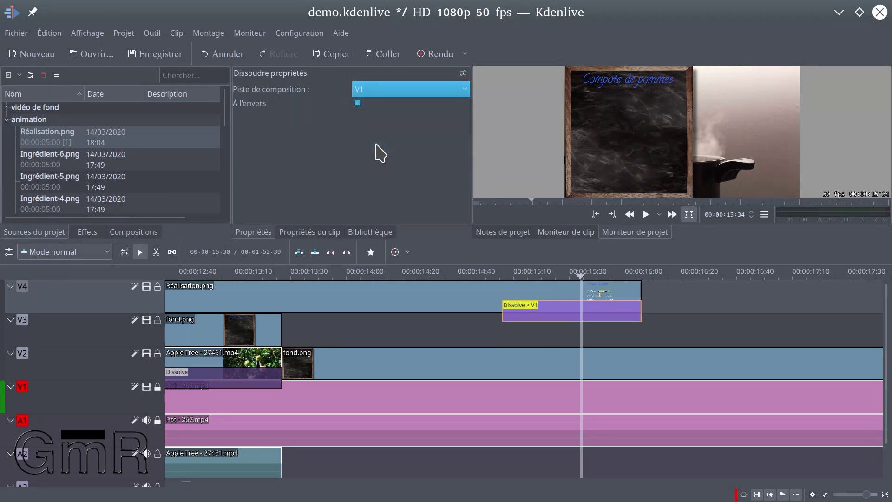
- Set the closing Dissolve's composition track to V2 and play the transition from its start
click(384, 92)
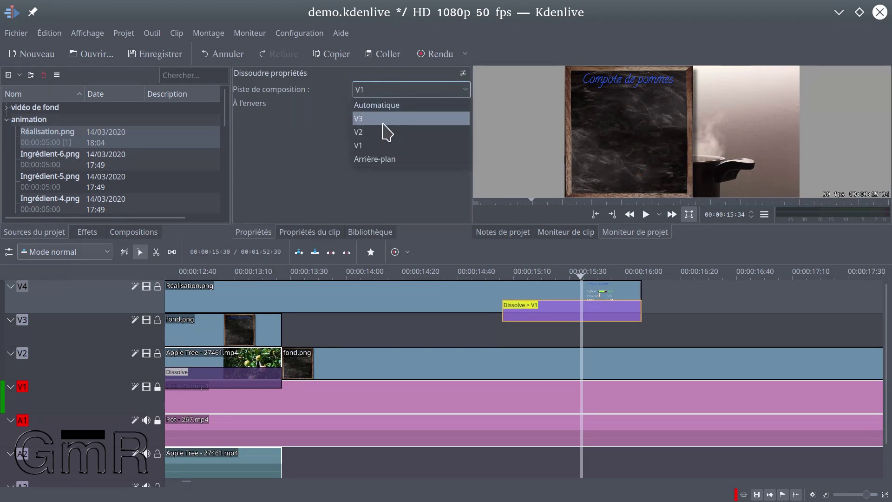
click(385, 133)
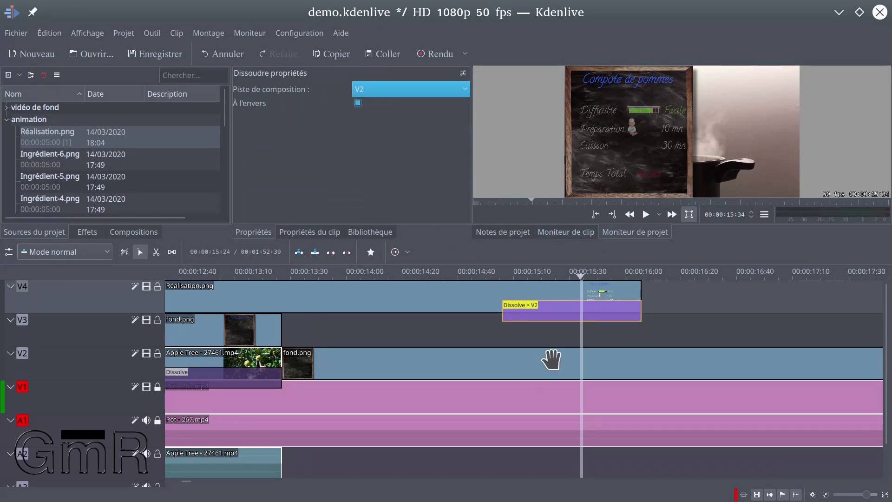
click(503, 270)
key(space)
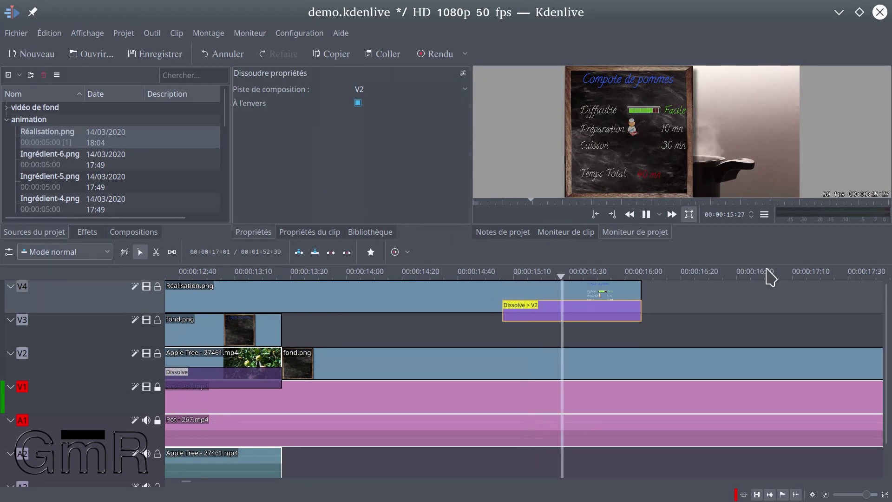
- Place Flèche-1.png on V3 just after the end of Réalisation.png and extend it to the end of fond.png on V2
key(space)
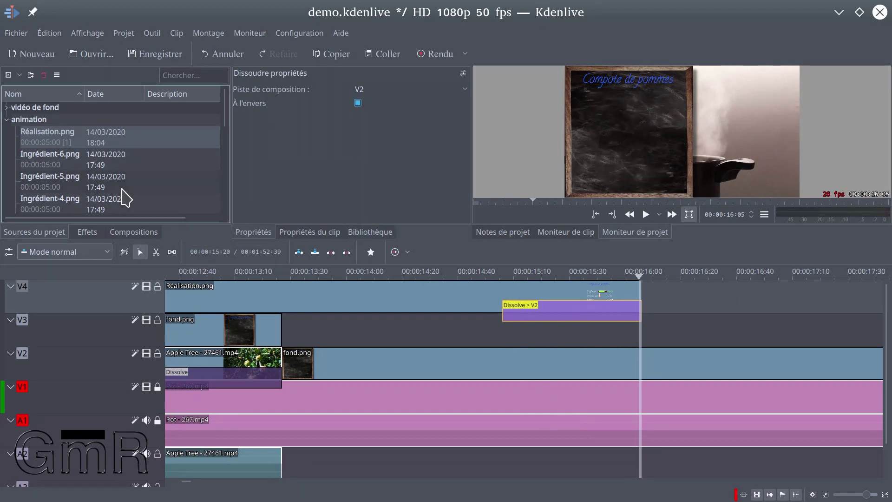
scroll(121, 148, down, 5)
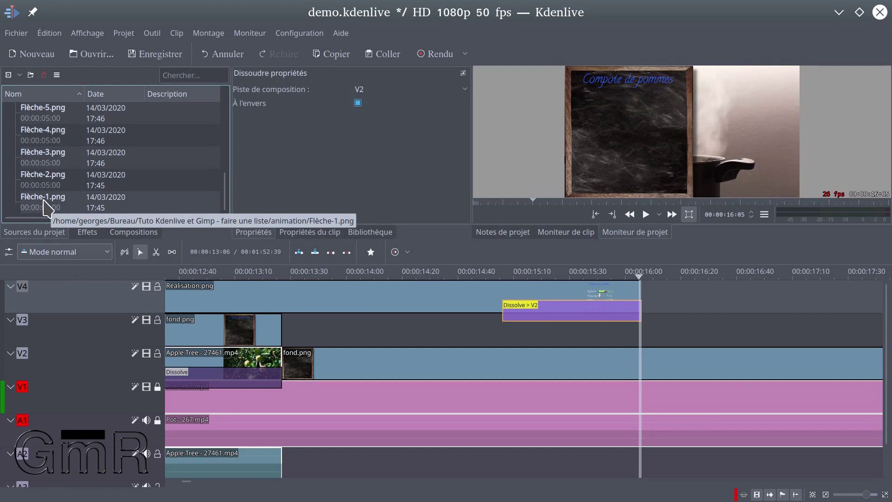
drag(46, 207, 653, 343)
scroll(671, 320, down, 3)
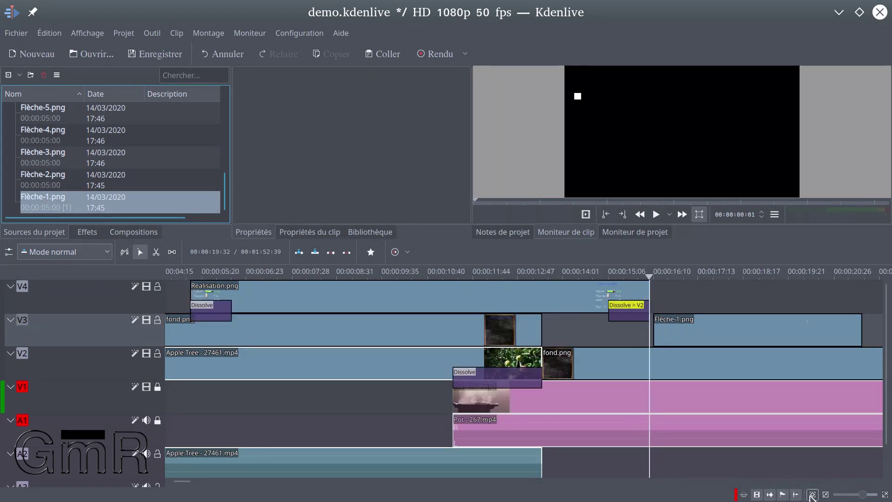
click(812, 495)
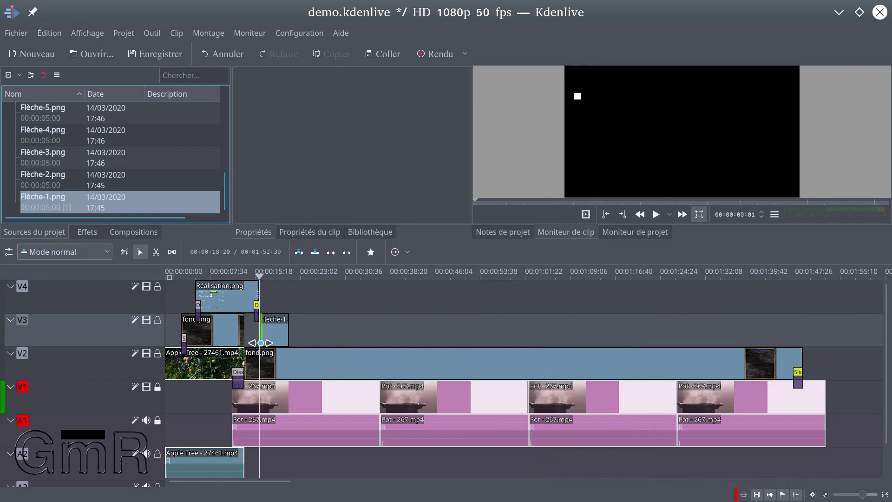
drag(287, 330, 799, 362)
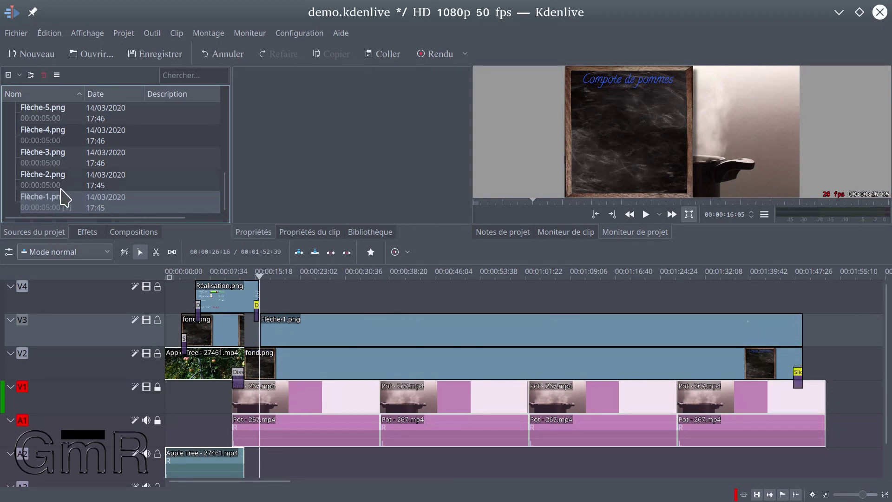
- Place Flèche-2.png on V4 about 3 seconds after the end of Réalisation.png
click(44, 185)
drag(45, 184, 276, 294)
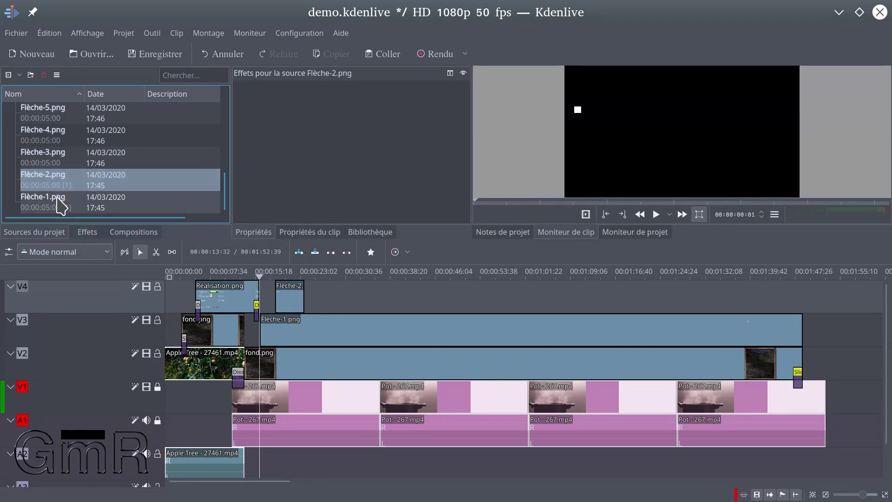
scroll(58, 186, up, 2)
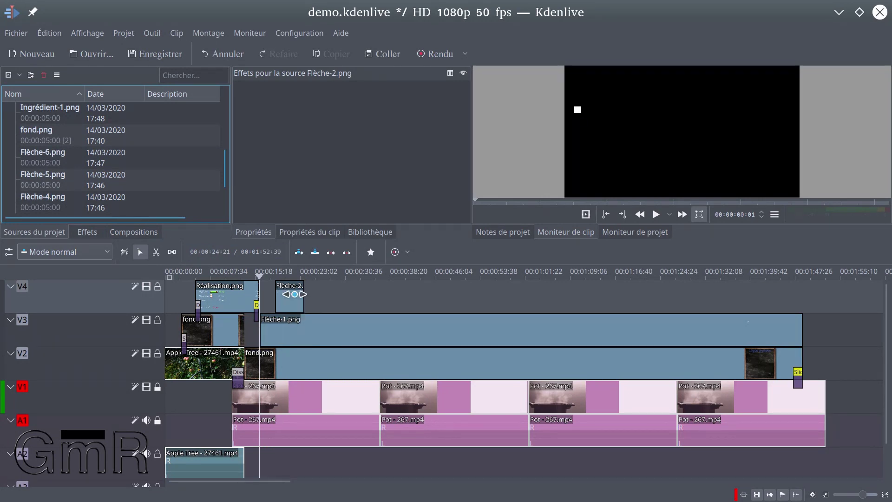
- Insert a video track above V4 and put Flèche-2.png on it, from about 10 seconds after Flèche-1.png starts to the end of fond.png
right_click(98, 296)
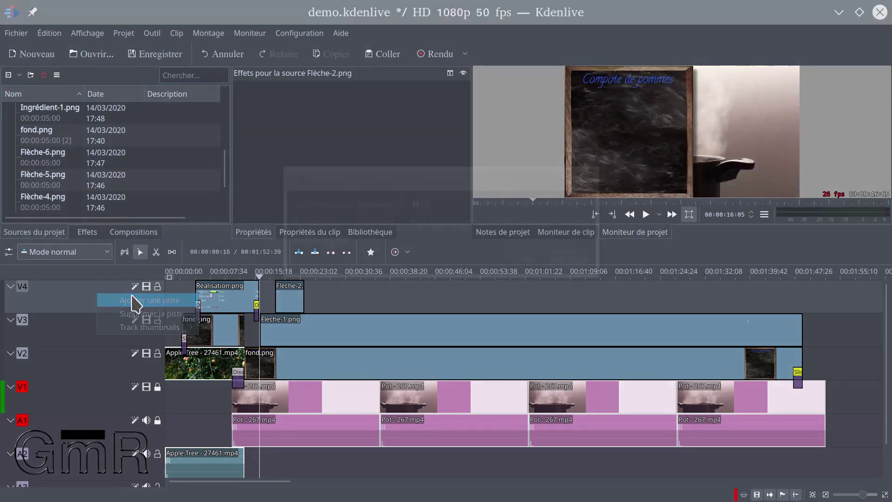
click(132, 300)
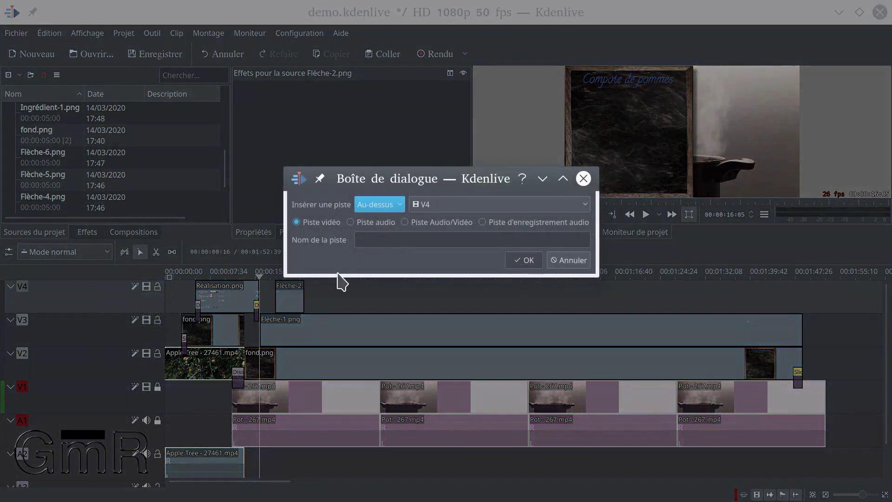
click(524, 260)
drag(285, 326, 806, 327)
- Insert one video track above V5 and another above V6, and place Flèche-3.png on V7 from about 00:00:34
right_click(119, 306)
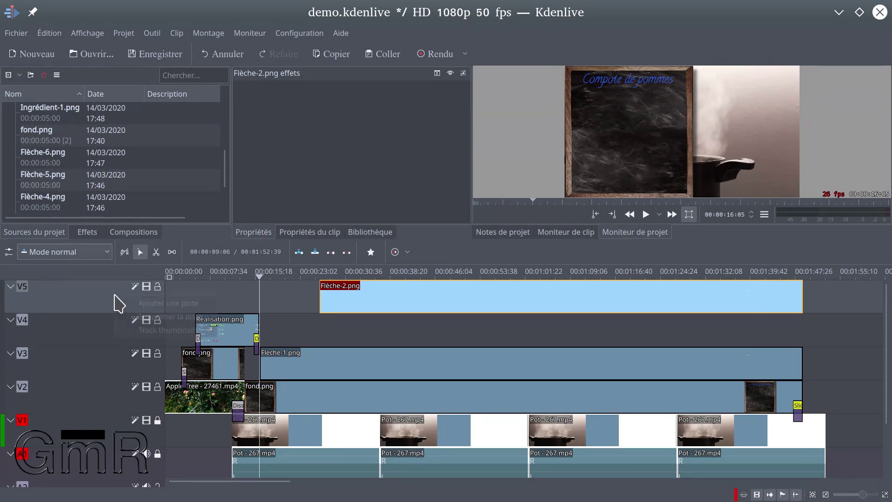
click(159, 307)
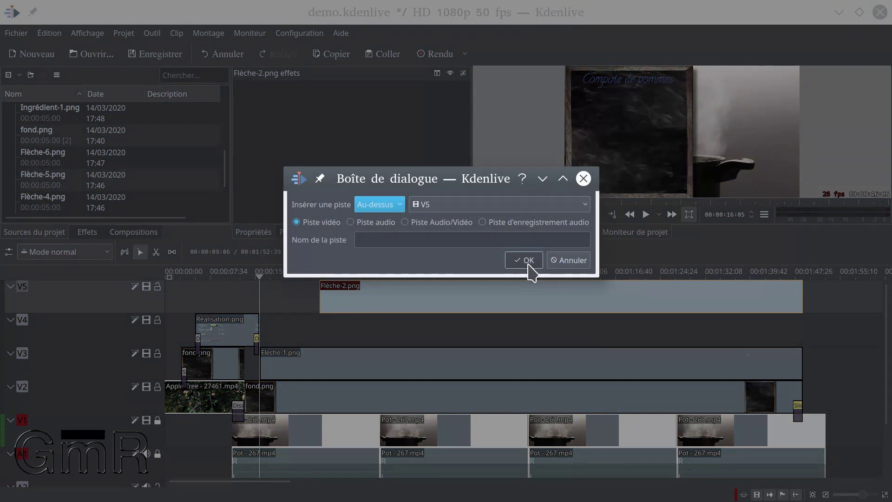
click(525, 266)
right_click(79, 302)
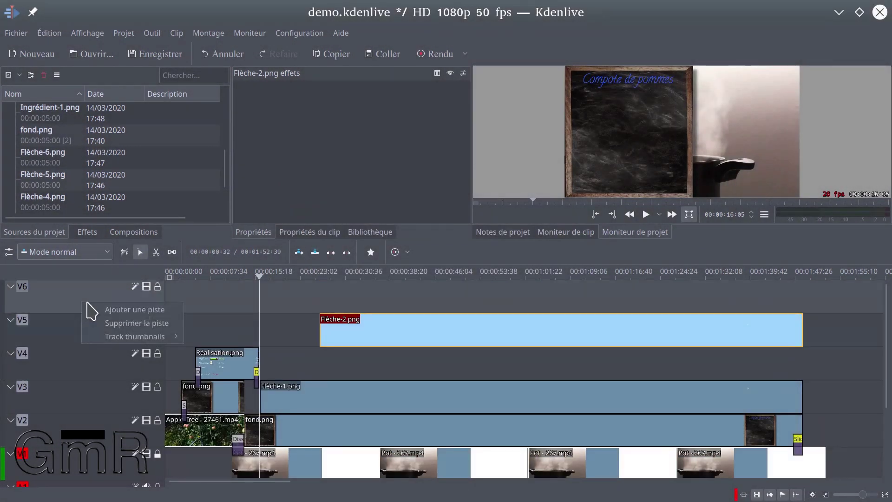
click(153, 311)
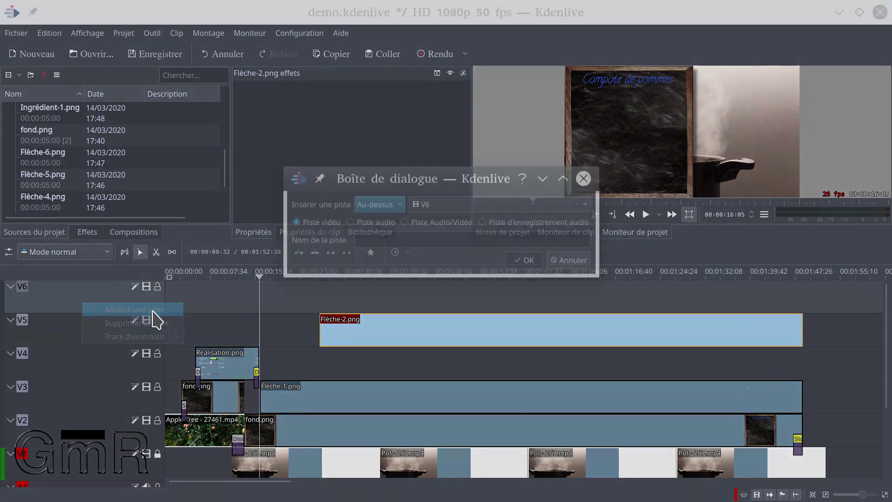
click(530, 257)
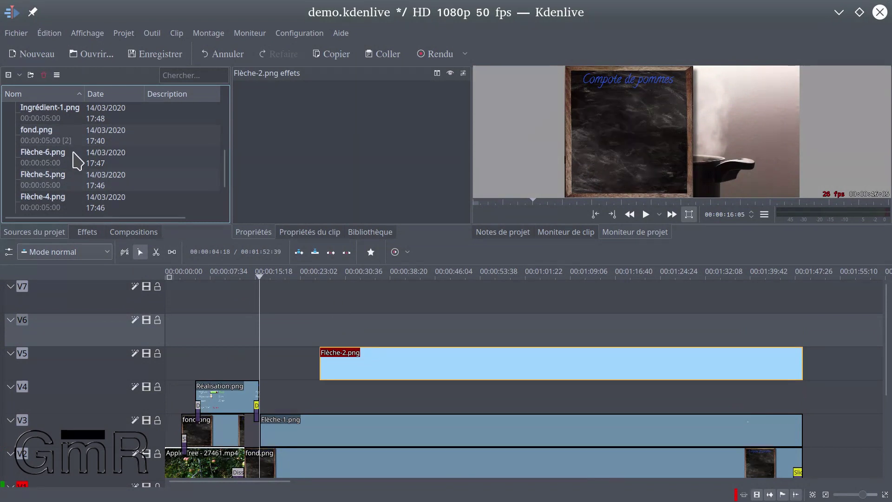
scroll(77, 184, down, 1)
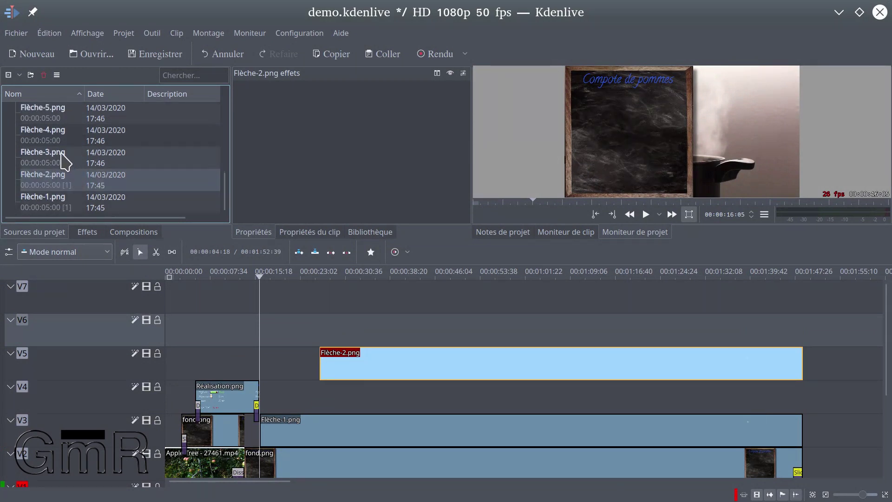
drag(63, 160, 363, 303)
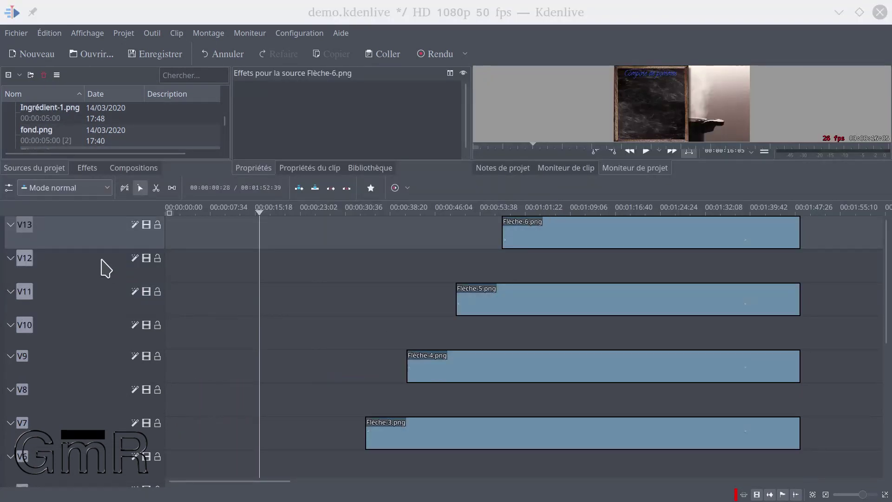
- Collapse tracks A2, A1, V1, V2 and V3 in the timeline to make room for the arrow tracks
scroll(97, 265, down, 8)
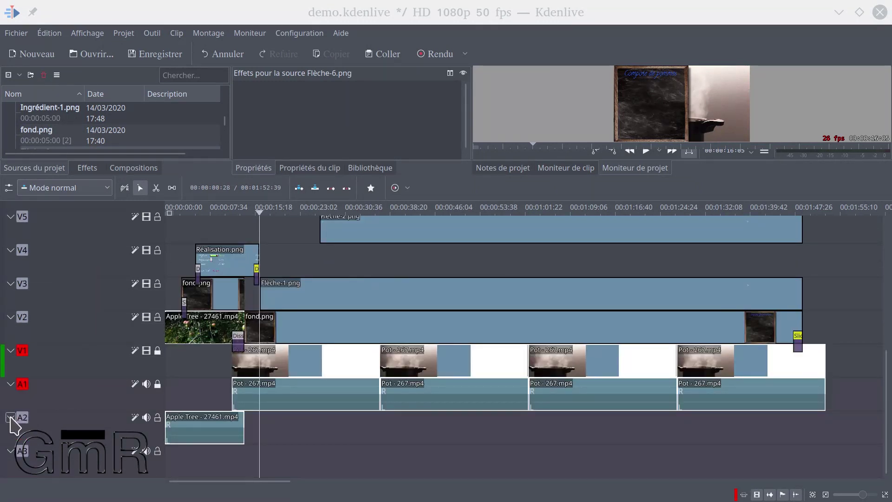
click(10, 417)
click(10, 404)
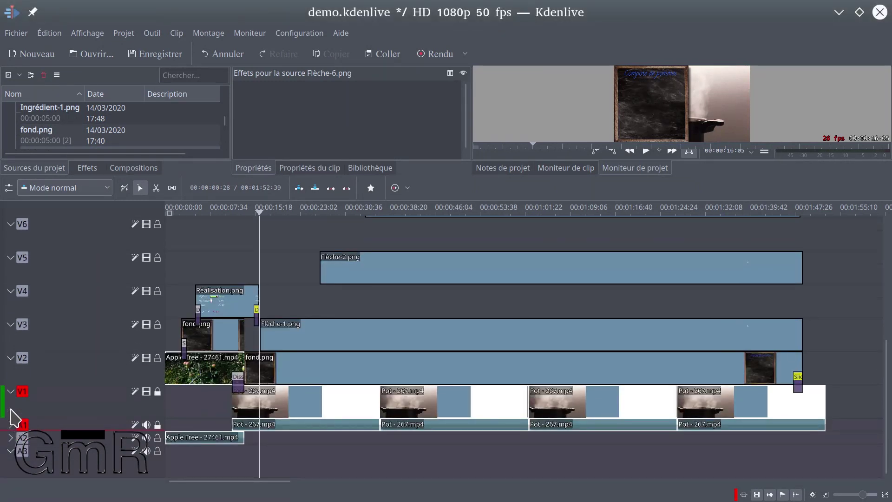
click(11, 392)
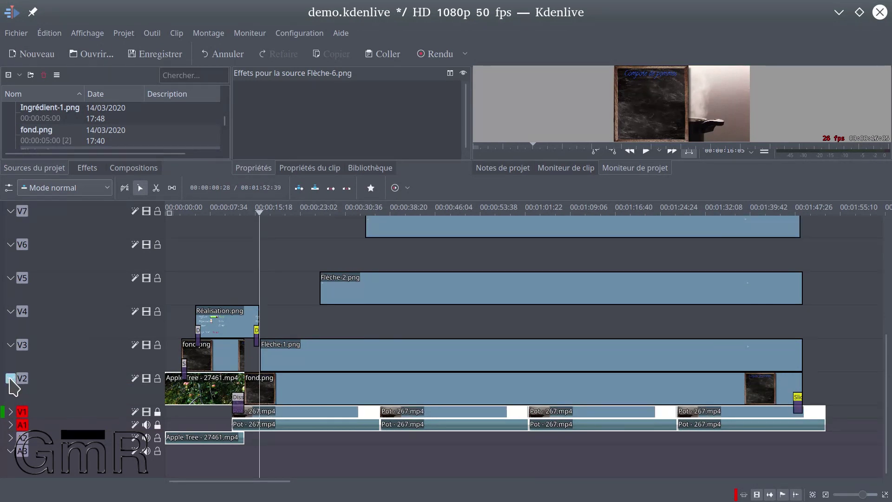
click(10, 378)
click(10, 366)
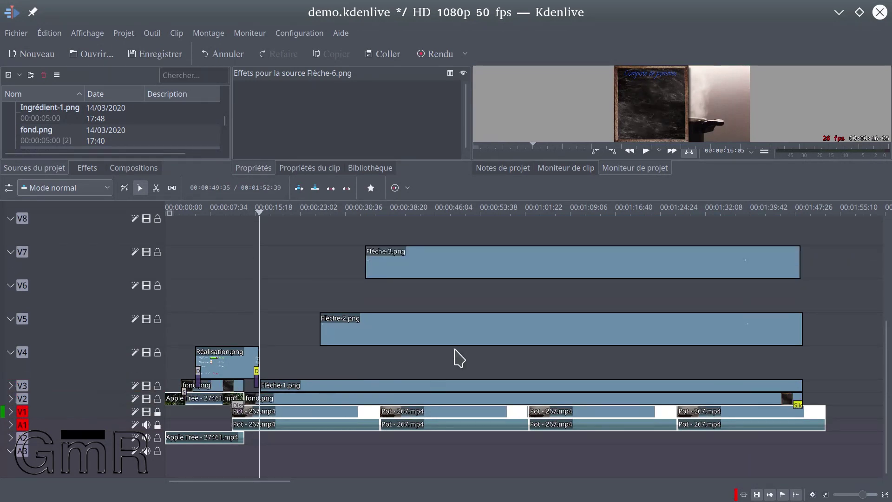
scroll(84, 292, up, 5)
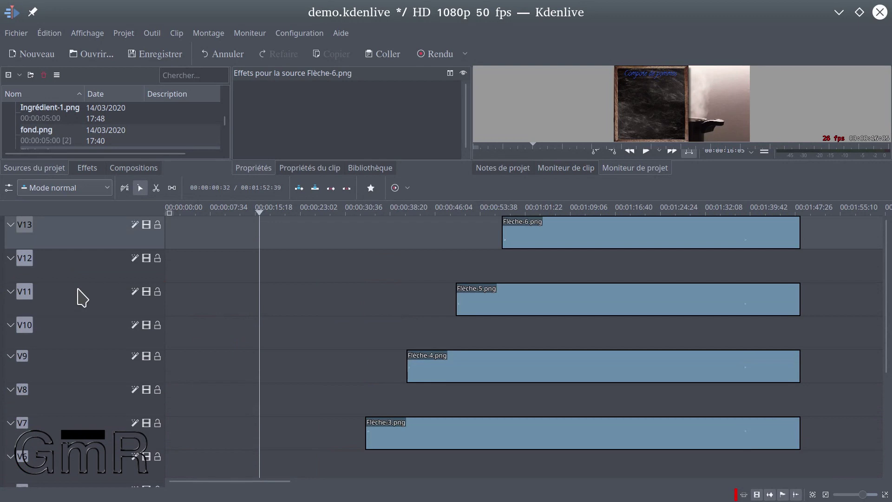
- Move the playhead to about 00:00:12:46 and enlarge the project monitor area above the timeline
scroll(79, 295, down, 5)
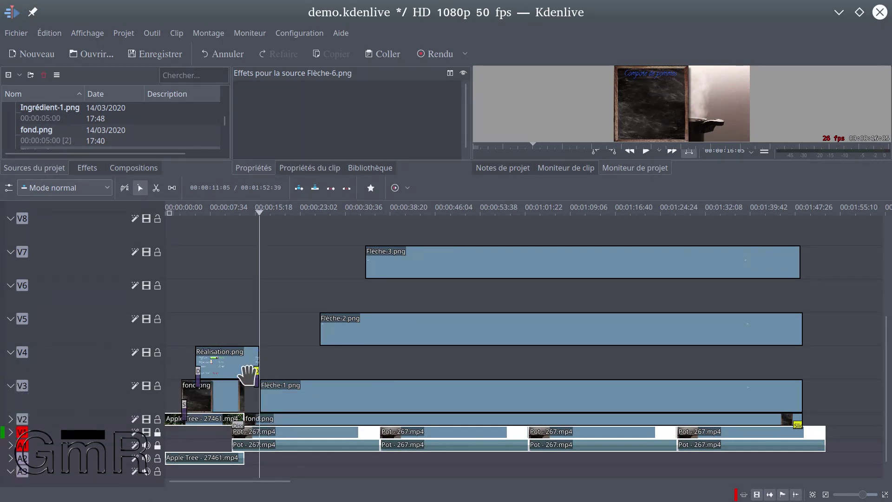
click(240, 327)
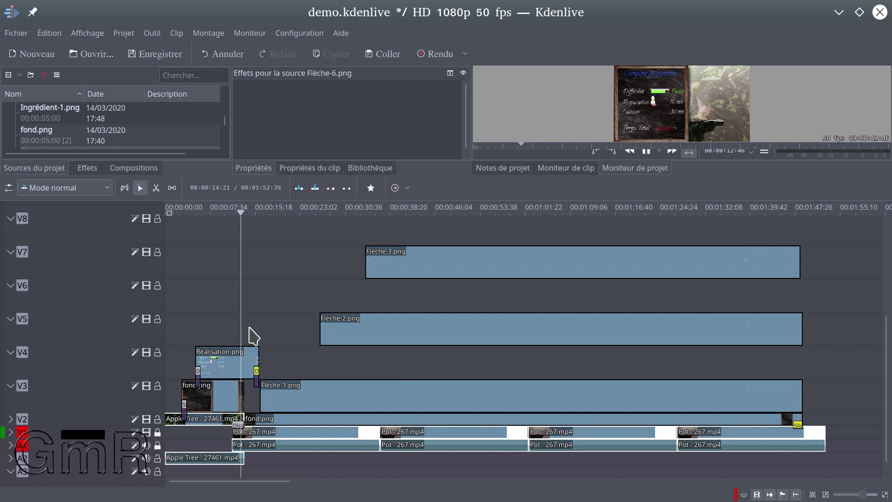
key(space)
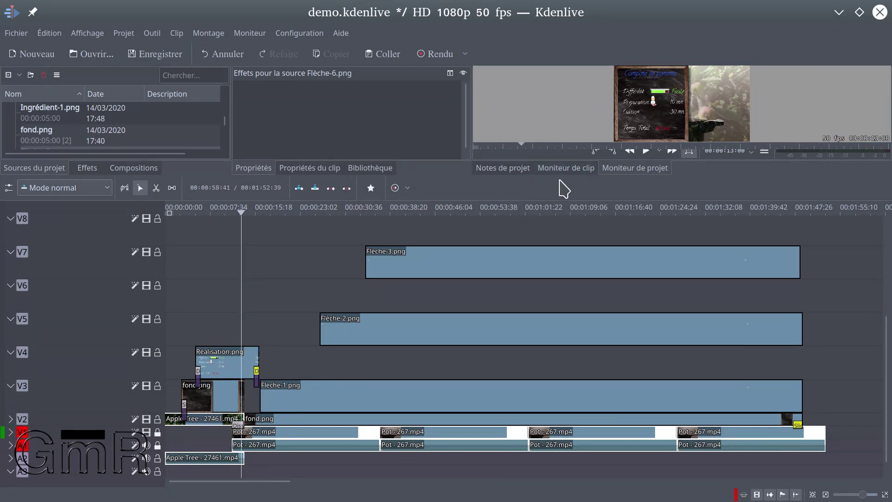
drag(560, 175, 556, 290)
- Play the timeline from about 00:00:13:00 through the fade-out of Réalisation.png and into the start of Flèche-1.png
scroll(102, 418, down, 4)
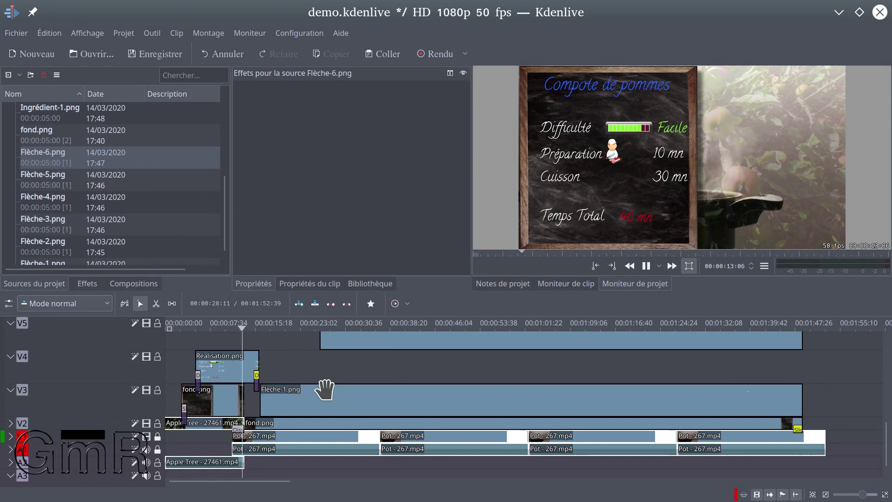
key(space)
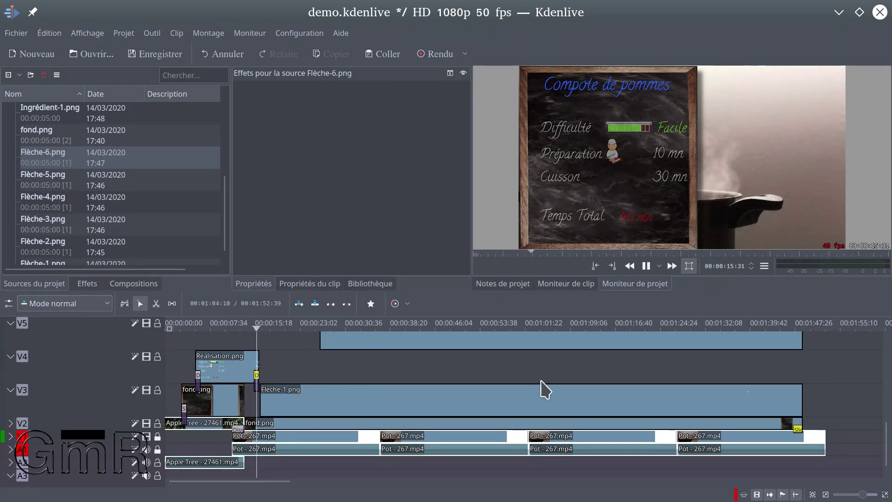
scroll(284, 386, up, 5)
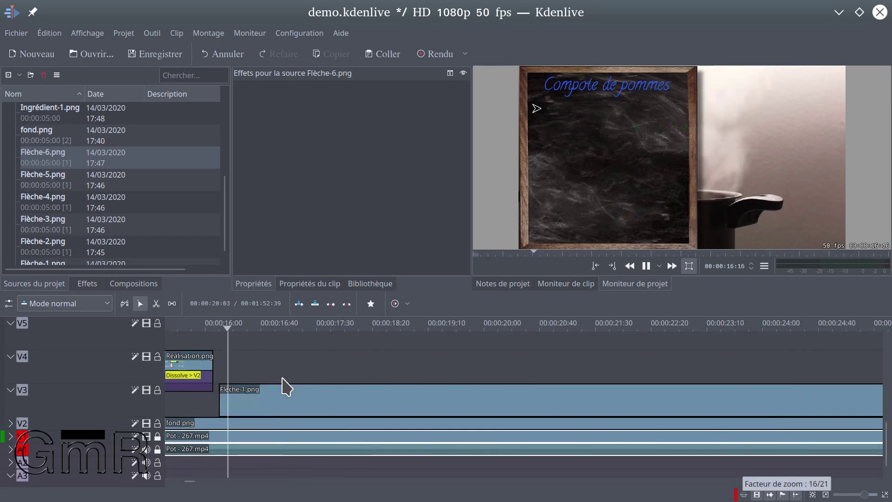
key(space)
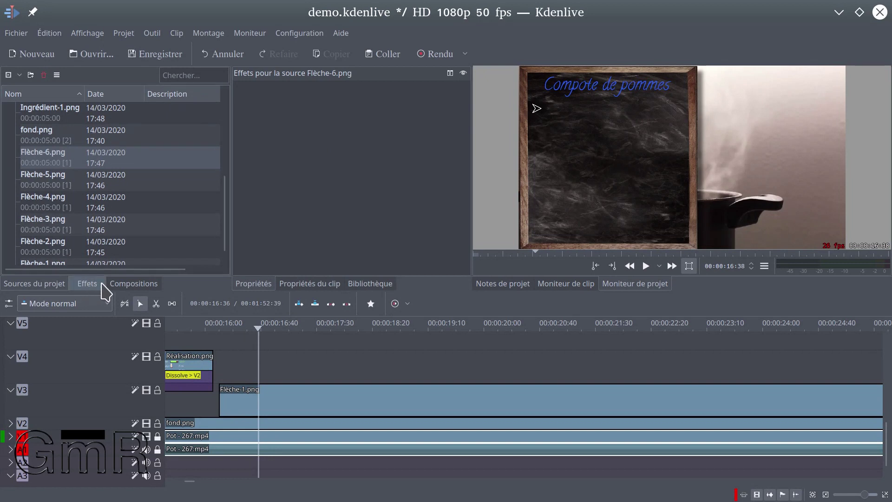
- Apply the favourite effect Position and Zoom to the Flèche-1.png clip on V3
click(137, 284)
click(36, 118)
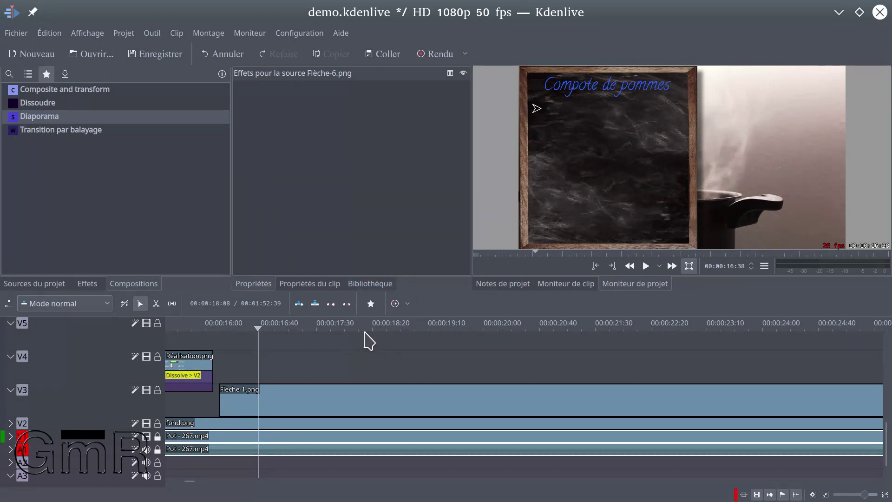
click(378, 305)
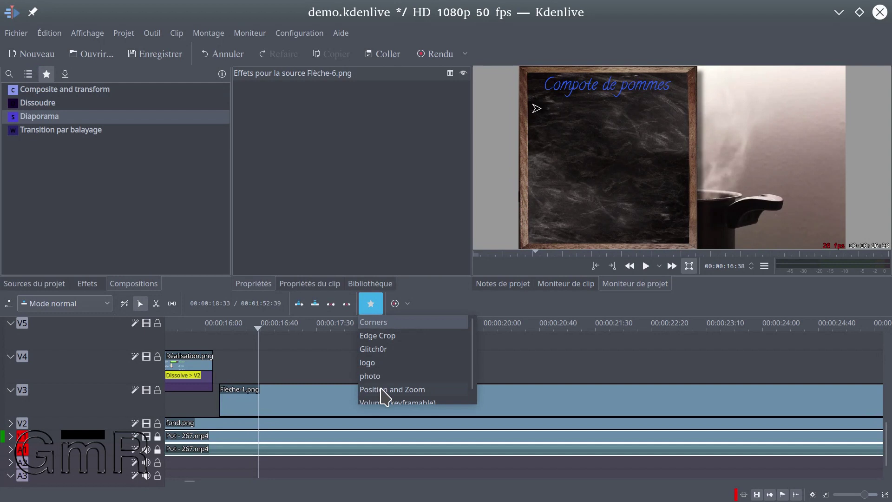
drag(382, 395, 233, 407)
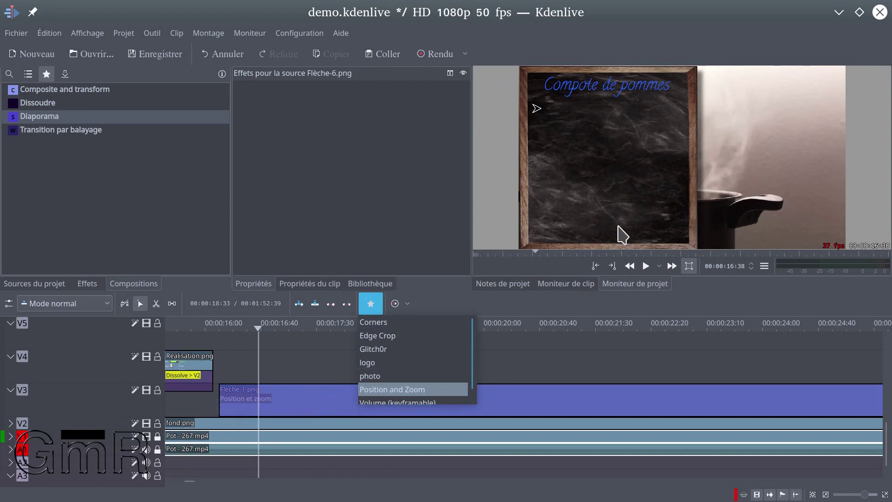
click(301, 397)
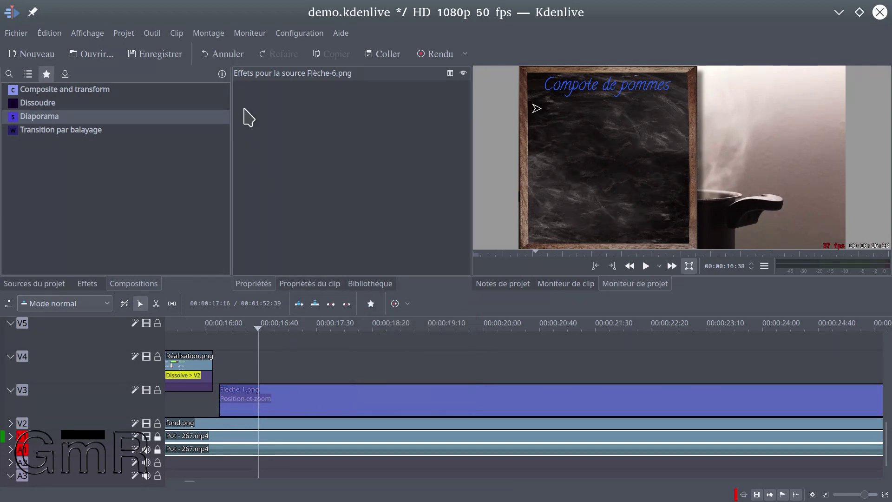
- Set the size of Flèche-1.png to 1% at the first keyframe of its Position et zoom effect
click(274, 405)
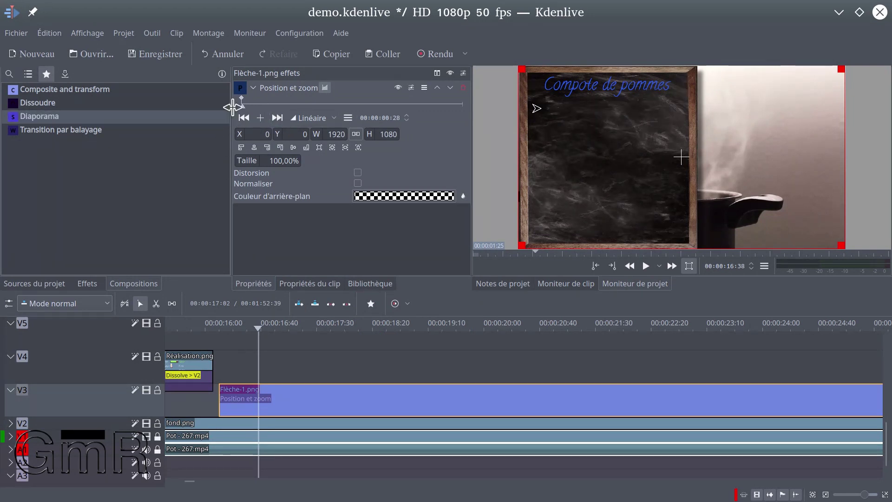
click(244, 117)
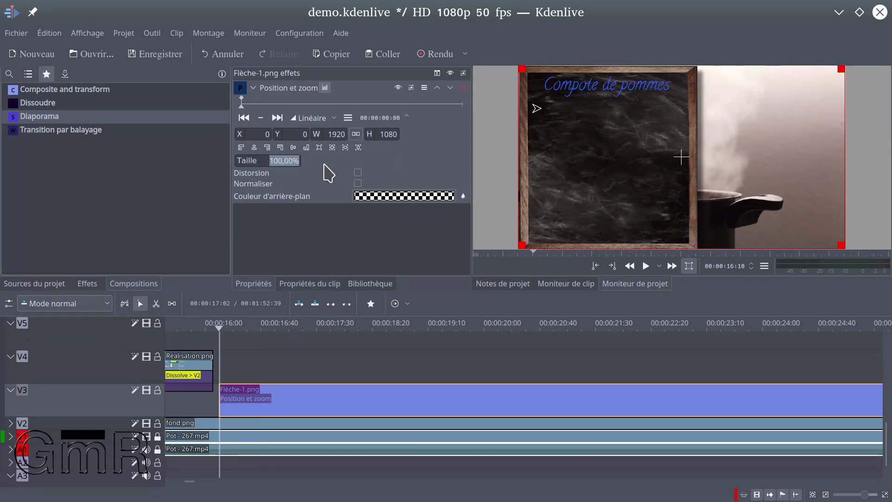
text(1)
key(Return)
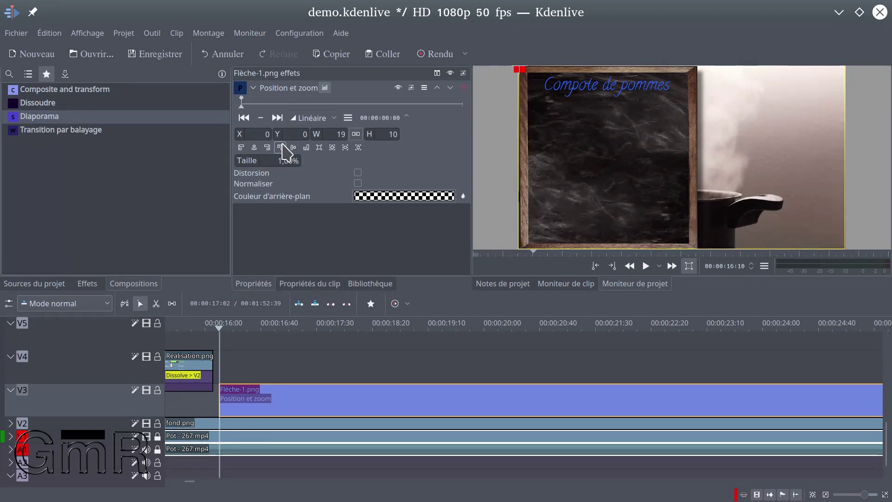
- Set the size of Flèche-1.png to 100% at the first keyframe and move its frame to about Y -311
double_click(286, 160)
text(100)
key(Return)
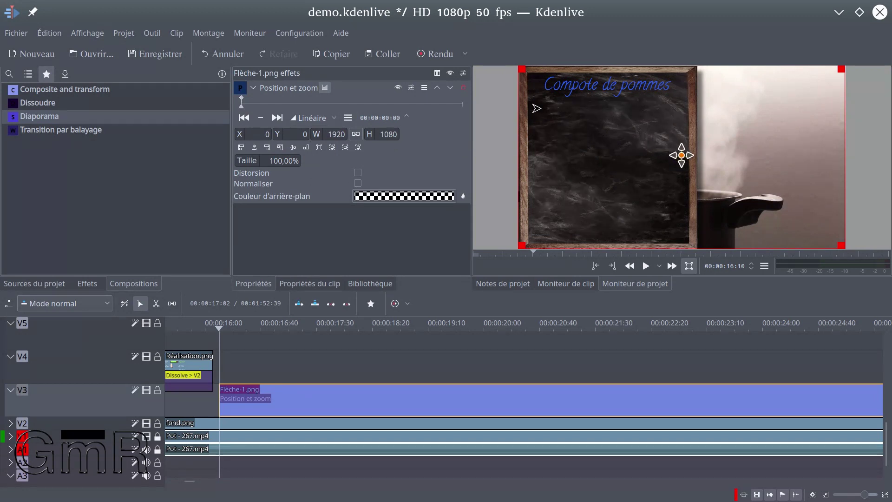
drag(681, 156, 683, 103)
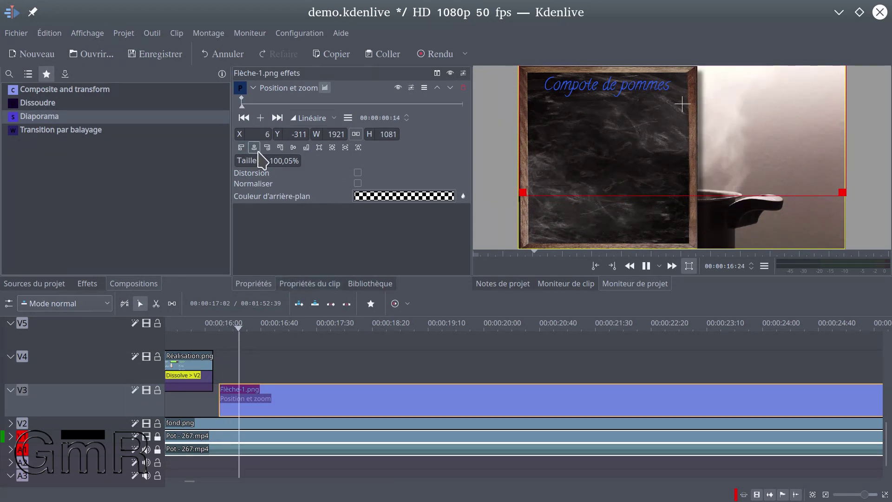
- Play the start of the Flèche-1.png clip and add a Position et zoom keyframe at 00:00:00:14
key(space)
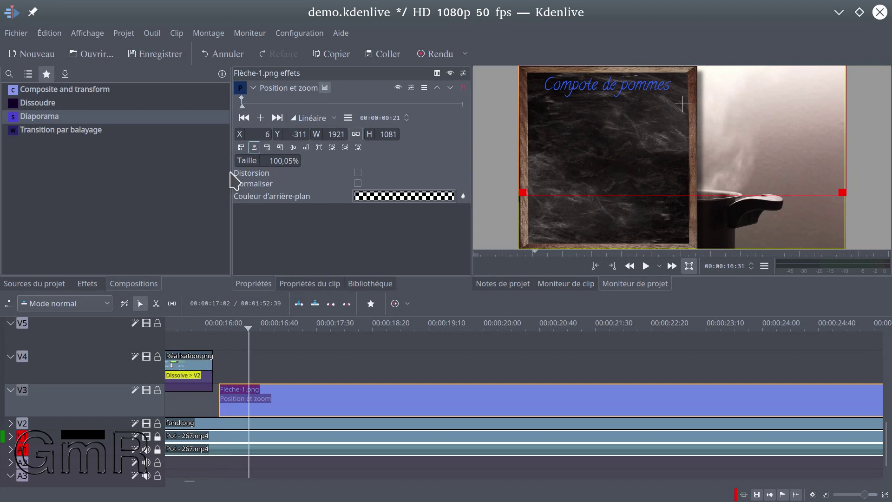
click(237, 369)
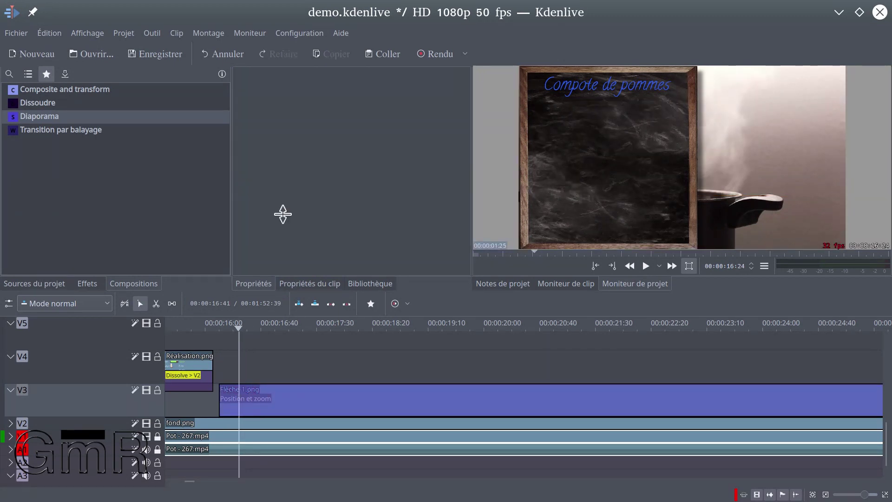
click(253, 393)
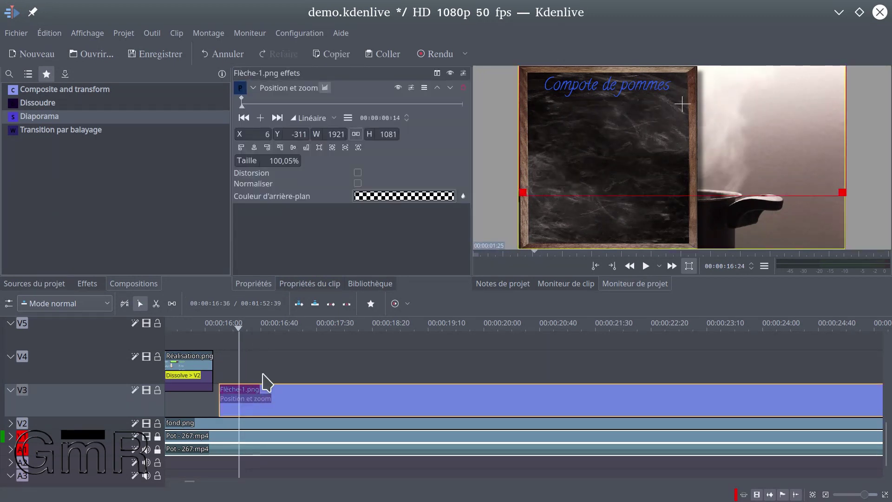
click(258, 119)
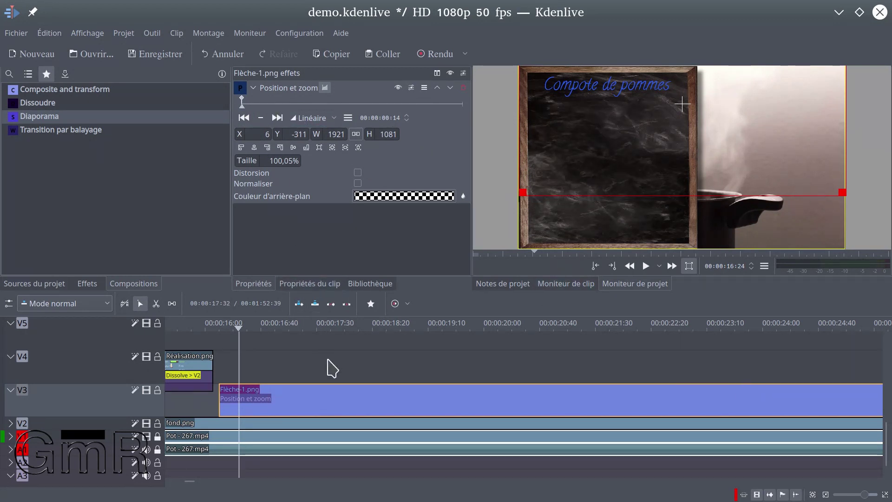
- Remove the Position et zoom effect from Flèche-1.png and split the clip on V3 a little over one second after its start
click(463, 88)
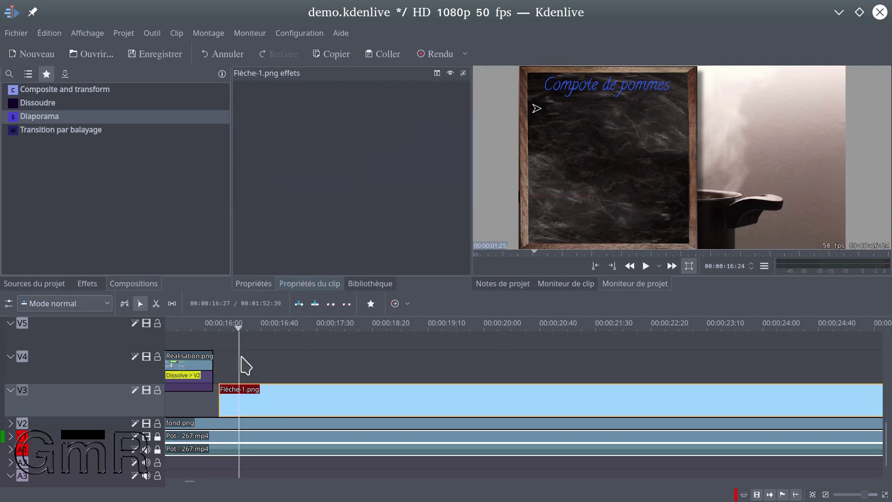
click(156, 304)
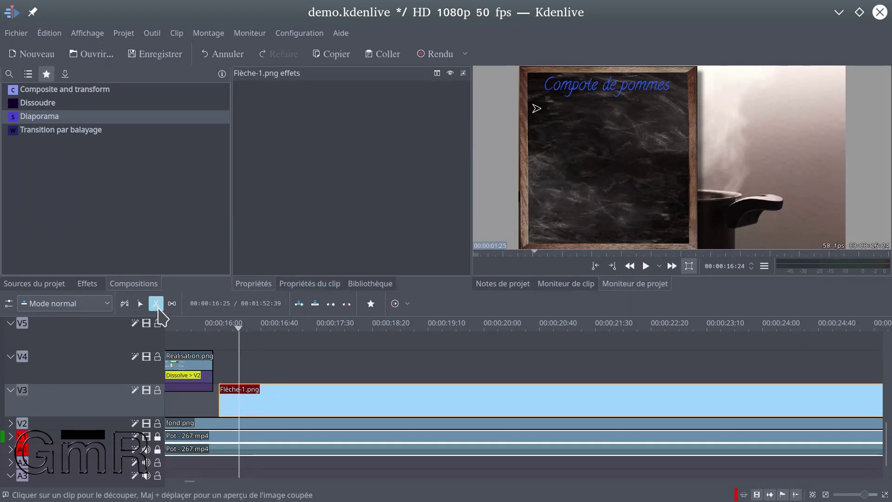
click(298, 408)
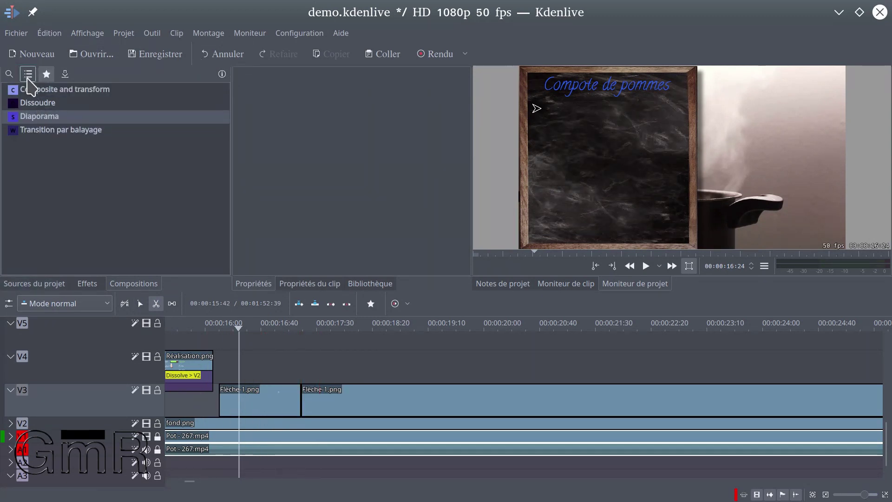
- Apply the favourite effect Position et zoom to the short first Flèche-1.png segment on V3, undoing the stray cut in it
click(370, 304)
drag(380, 401, 274, 407)
click(278, 398)
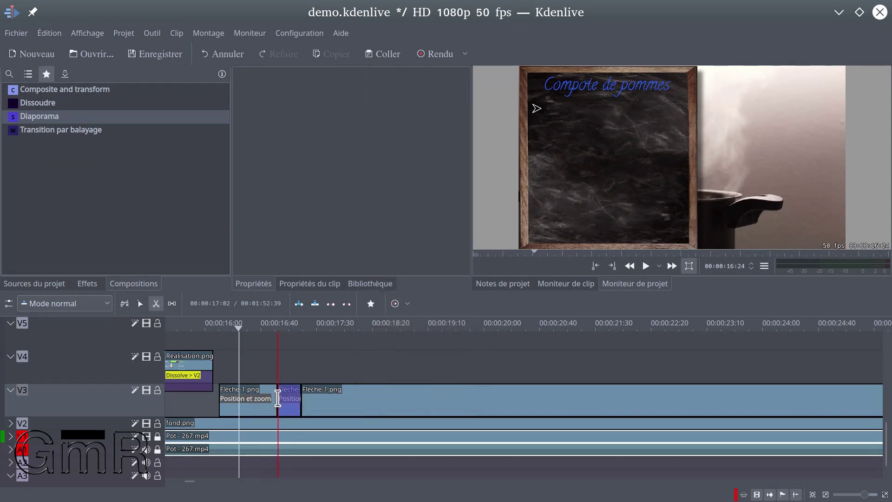
key(ctrl+z)
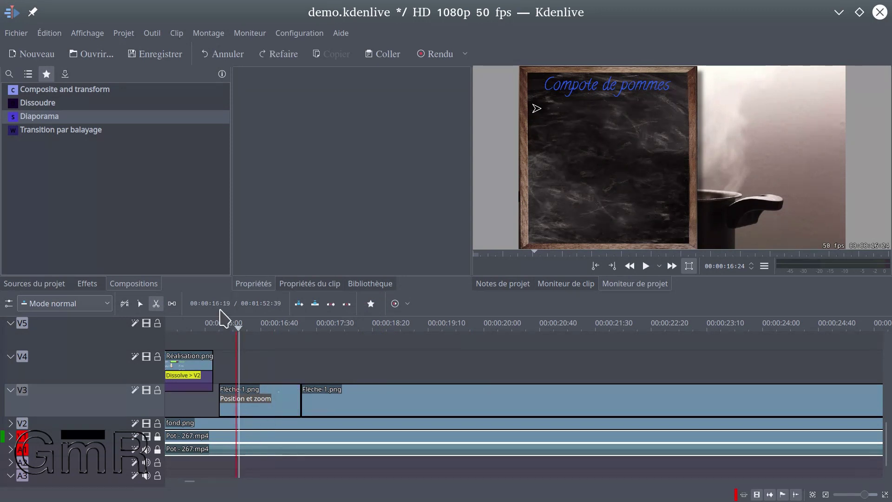
- Select the short Flèche-1.png segment and try to add a Position et zoom keyframe near its end at 00:00:01:05
click(140, 305)
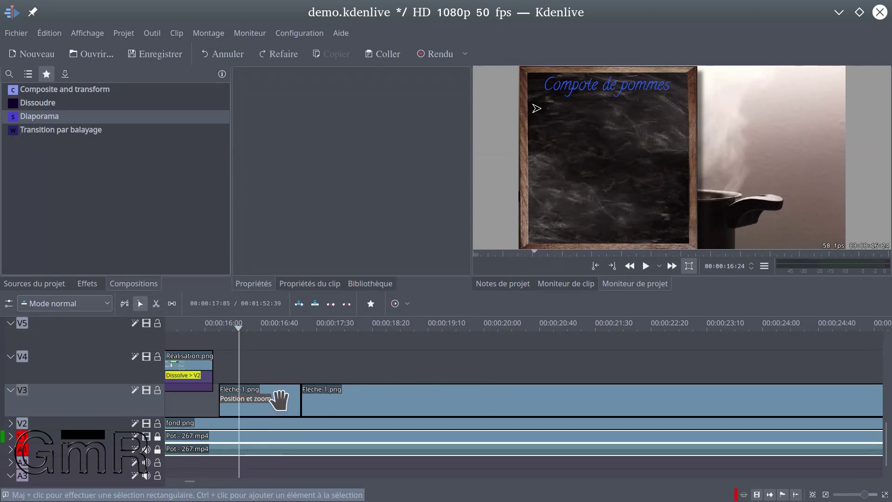
click(281, 398)
click(255, 377)
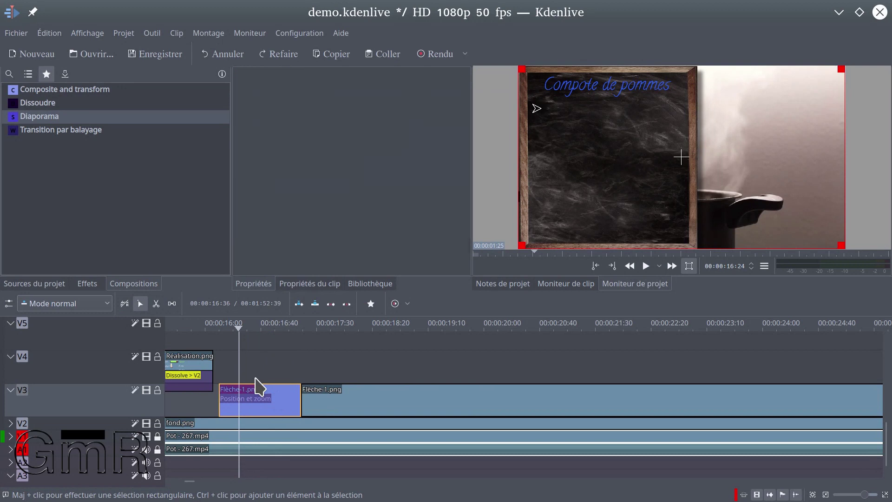
click(279, 391)
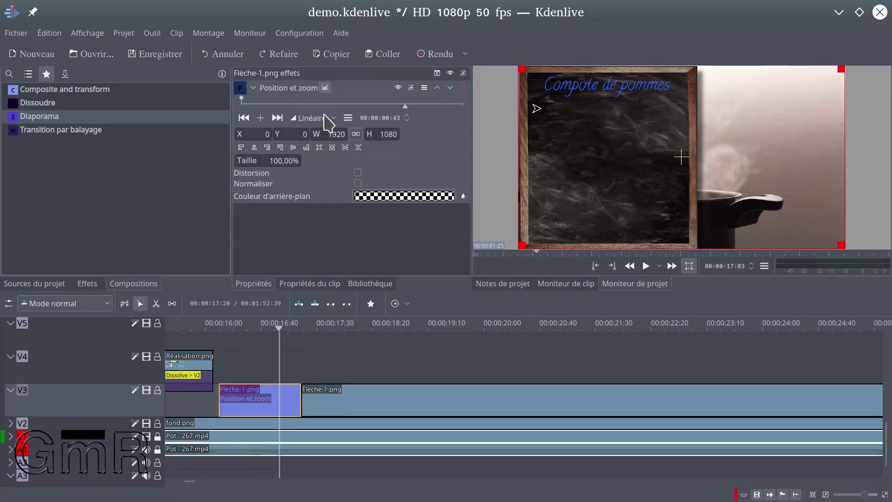
click(451, 104)
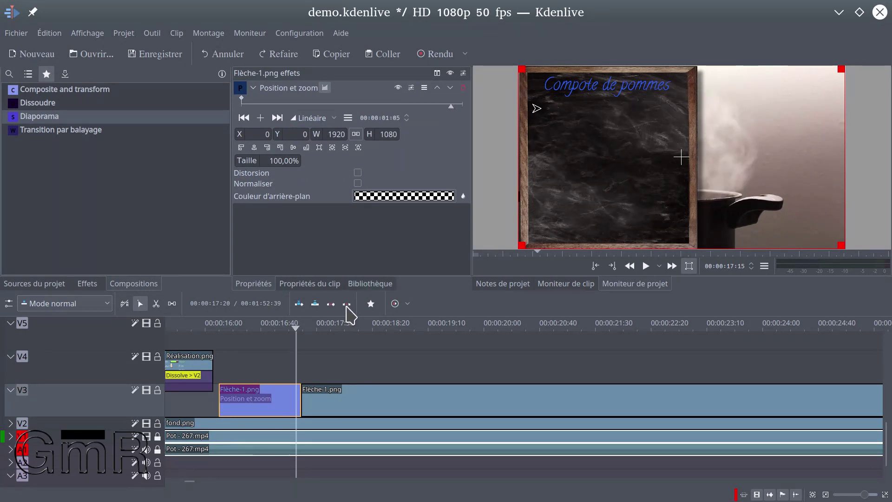
click(260, 118)
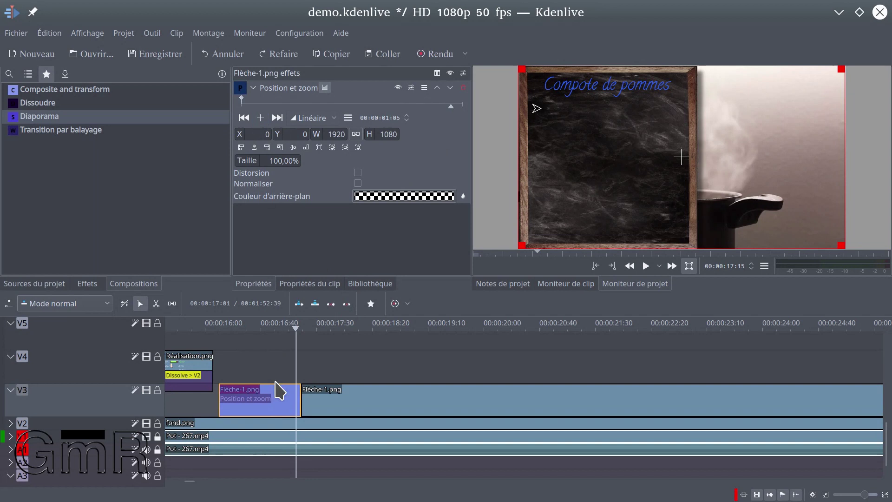
- Add a Position et zoom keyframe directly on the short Flèche-1.png clip, at about 00:00:00:29
right_click(276, 399)
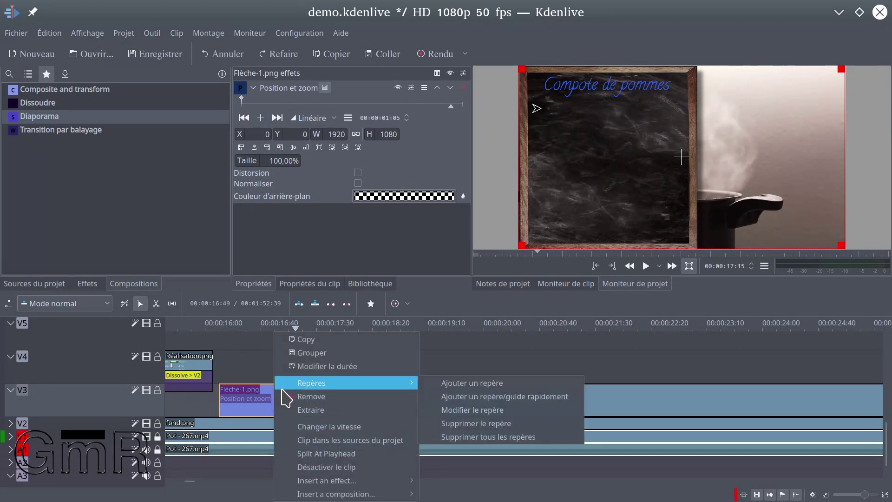
click(267, 398)
double_click(263, 405)
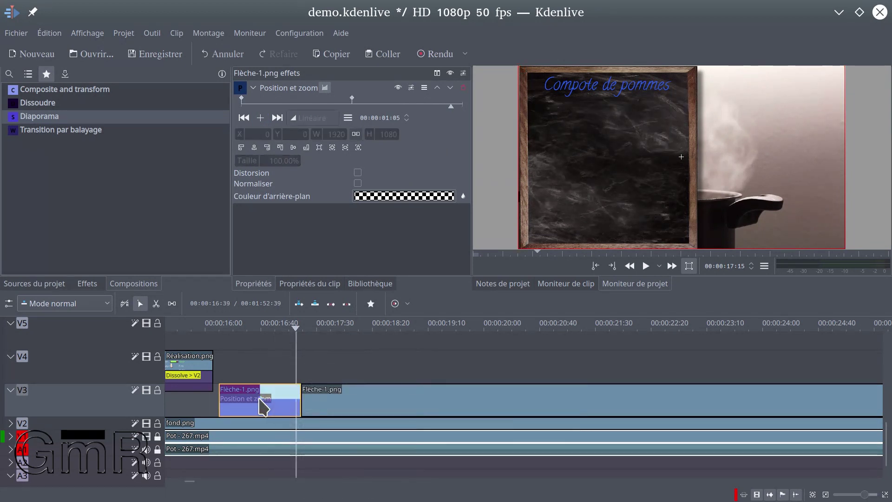
right_click(244, 405)
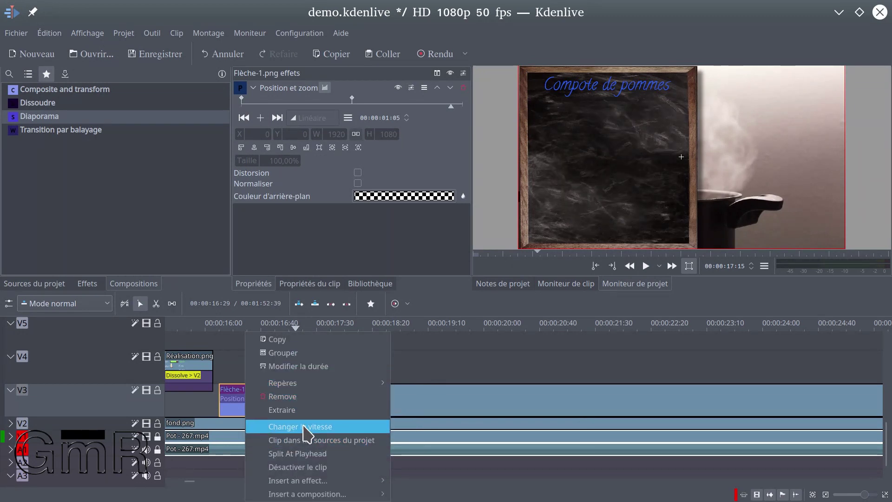
click(344, 453)
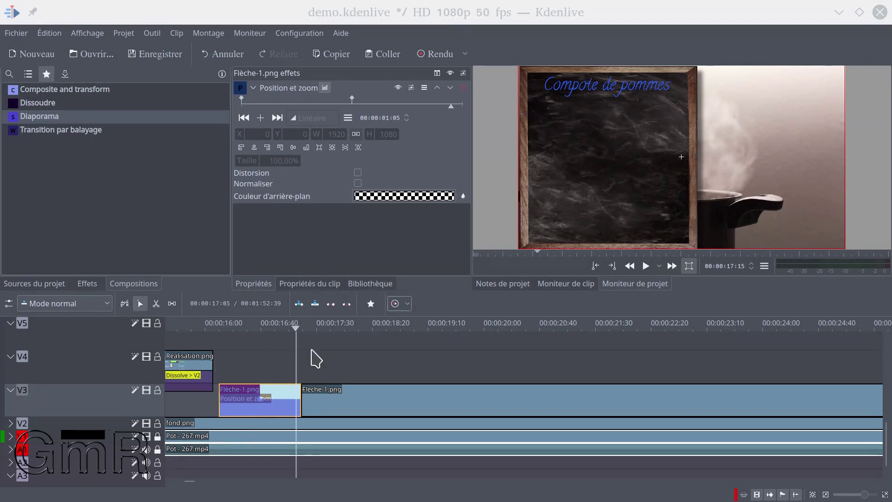
- Set the duration of the short Flèche-1.png clip to 00:00:01:00 and close the gap to the following Flèche-1.png clip on V3
right_click(279, 401)
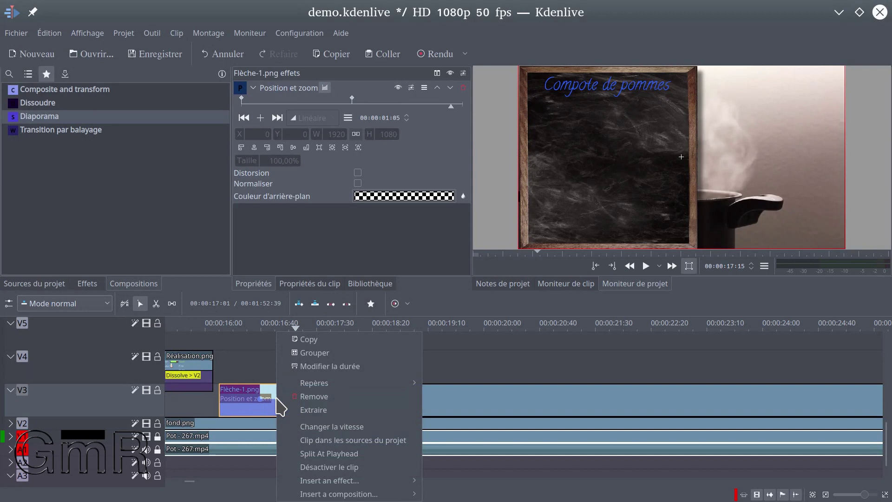
click(321, 366)
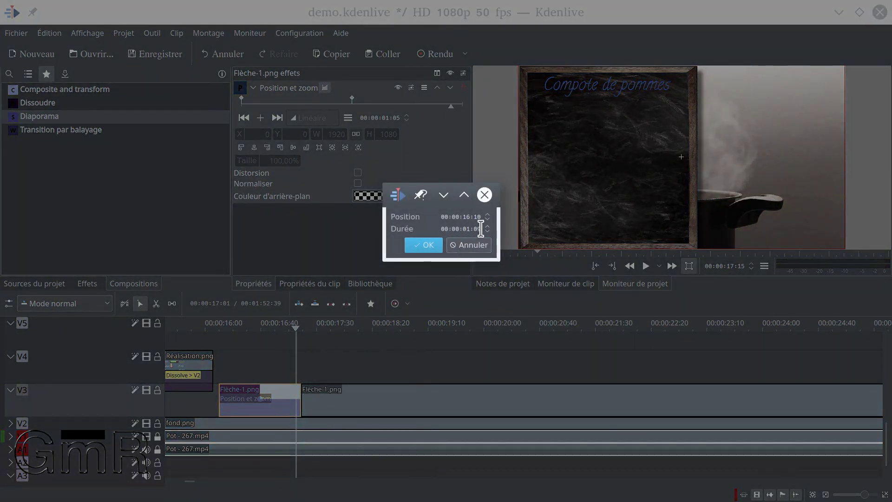
click(481, 228)
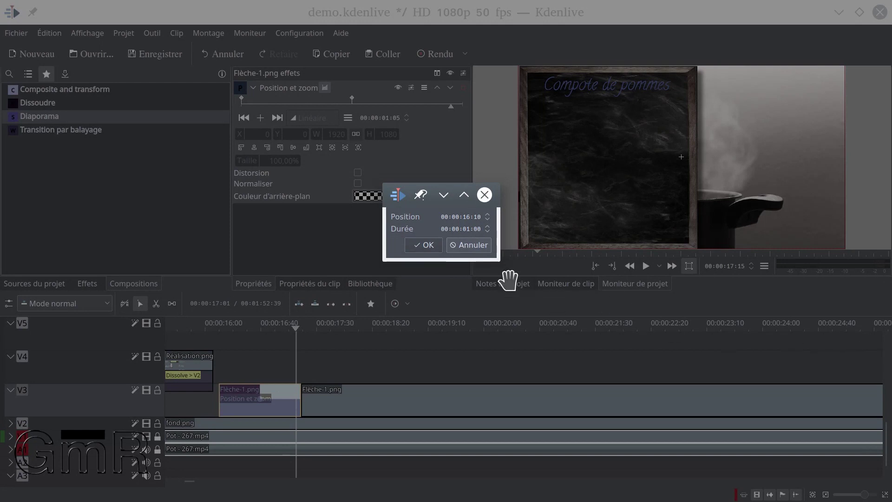
click(423, 245)
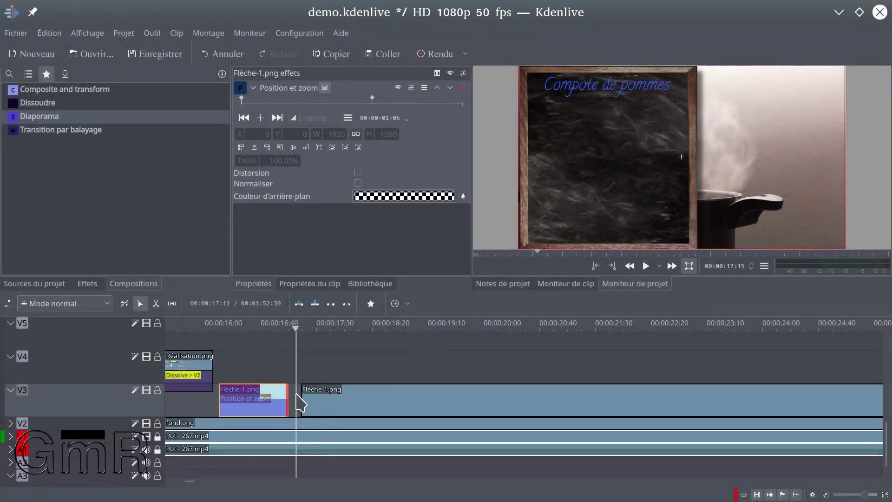
drag(302, 396, 289, 394)
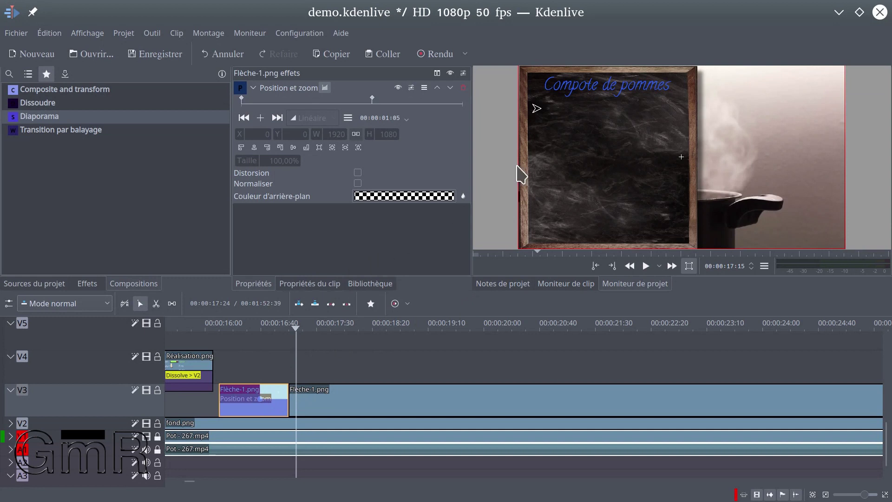
- Replace the short clip's Position et zoom keyframe at 00:00:00:29 with a keyframe at 00:00:00:45
click(237, 371)
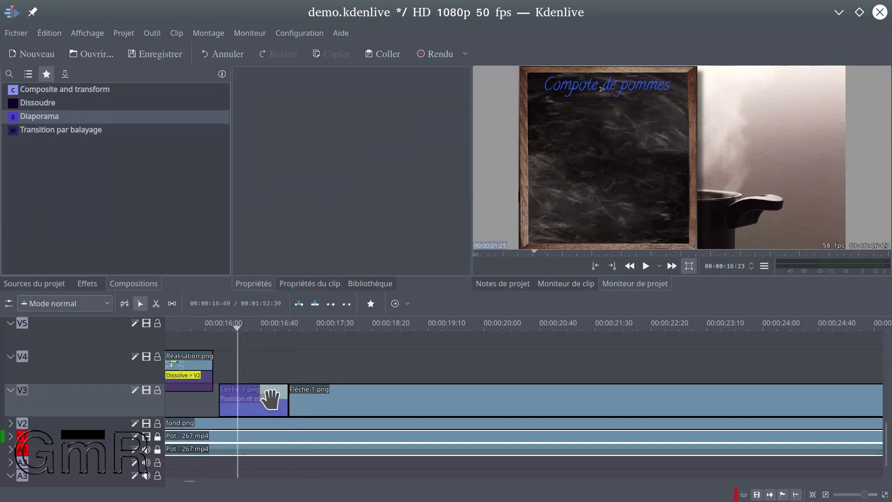
click(271, 399)
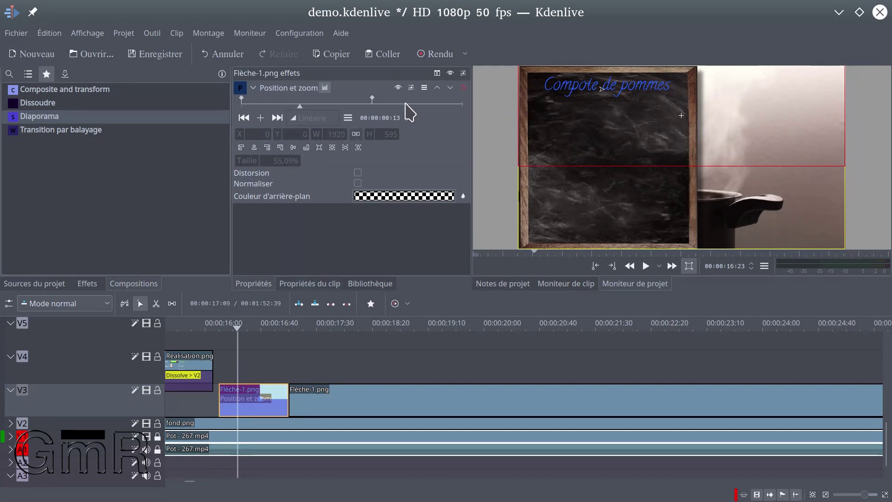
click(277, 119)
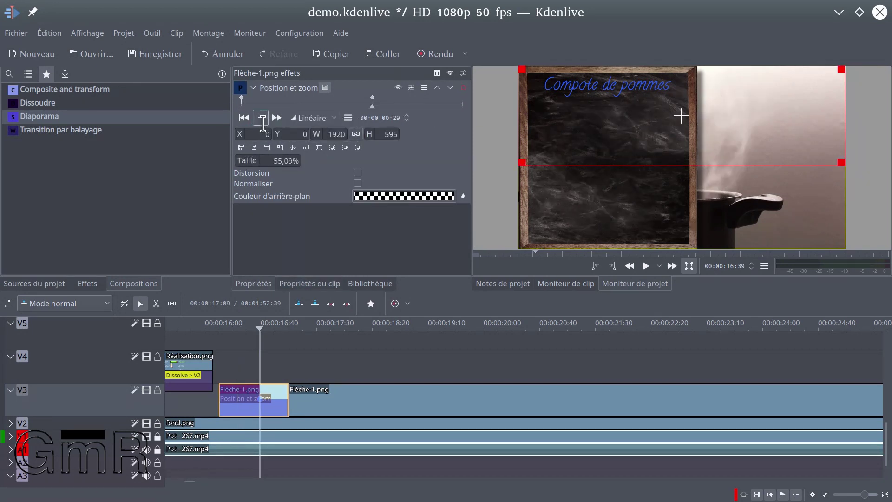
click(442, 104)
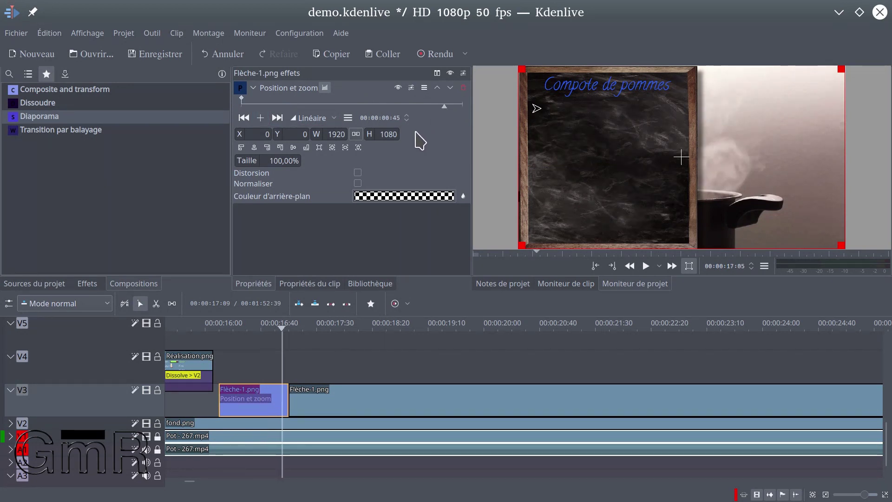
click(260, 118)
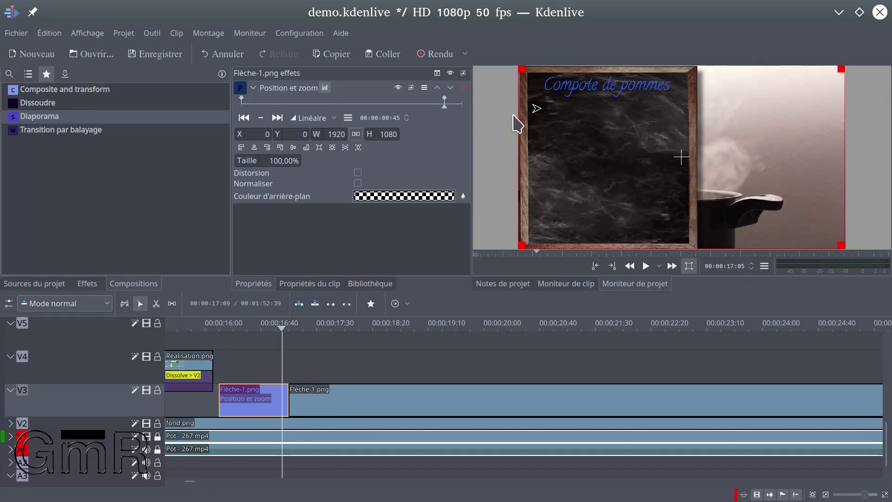
- Add a Position et zoom keyframe at 00:00:00:34 and set the size of Flèche-1.png there to 260%
click(397, 103)
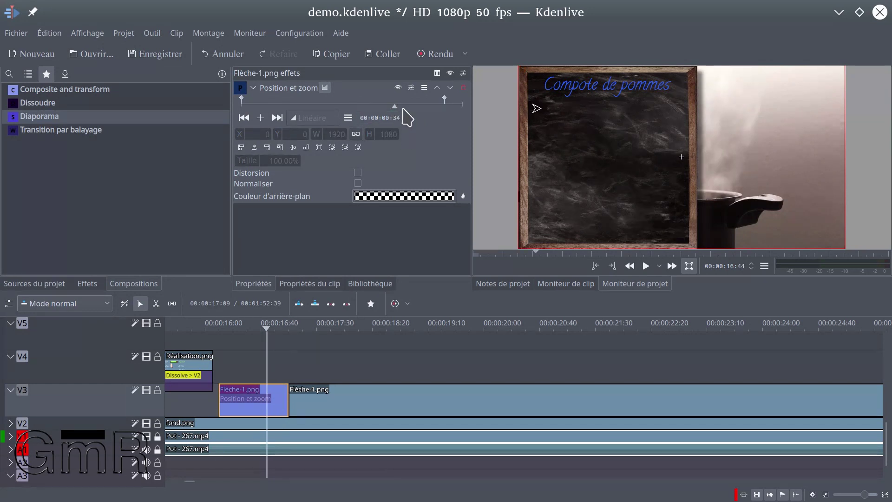
click(260, 118)
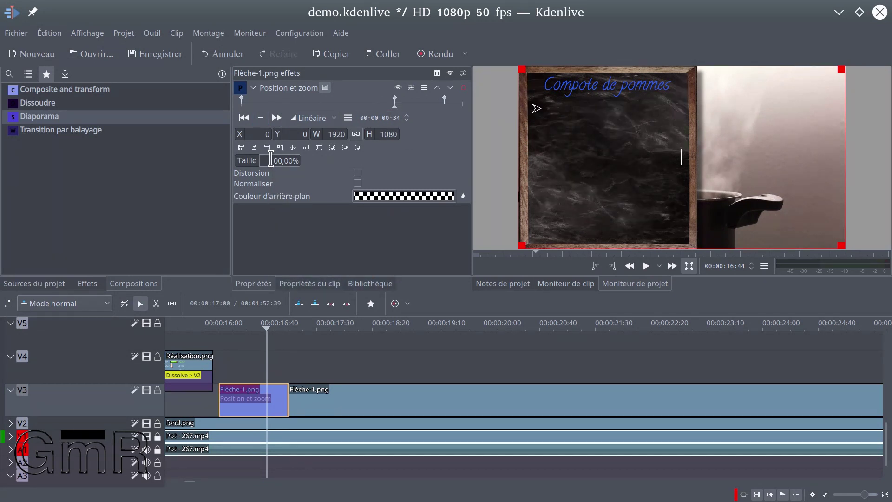
scroll(271, 160, up, 11)
scroll(270, 160, up, 3)
scroll(271, 160, up, 3)
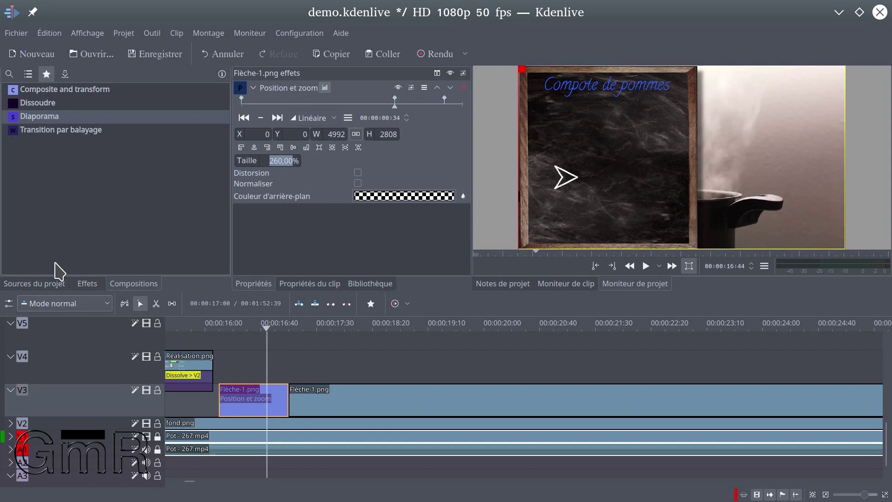
- Place another copy of Flèche-1.png from the project sources on V4, aligned with the start of the short arrow clip on V3
click(43, 283)
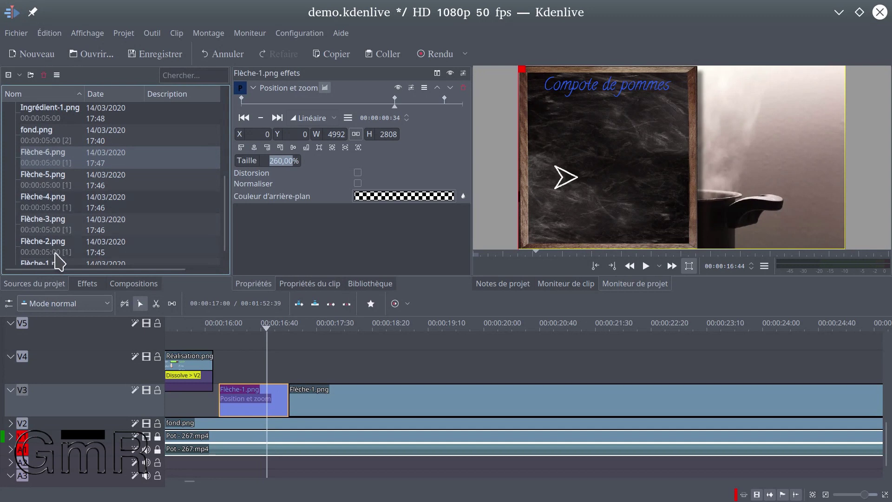
scroll(59, 263, down, 1)
drag(132, 289, 230, 389)
drag(297, 364, 284, 368)
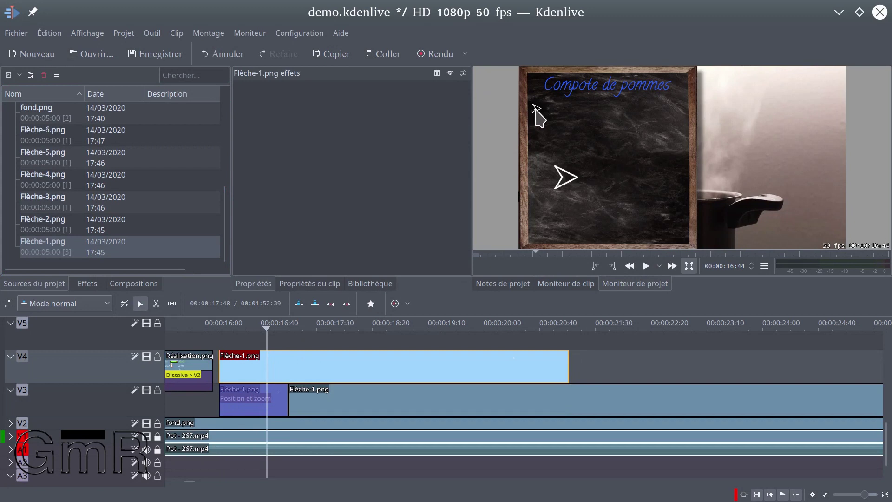
- Move the enlarged arrow at the 00:00:00:34 keyframe to about X -157, Y -410, over the small reference arrow on the chalkboard
click(260, 399)
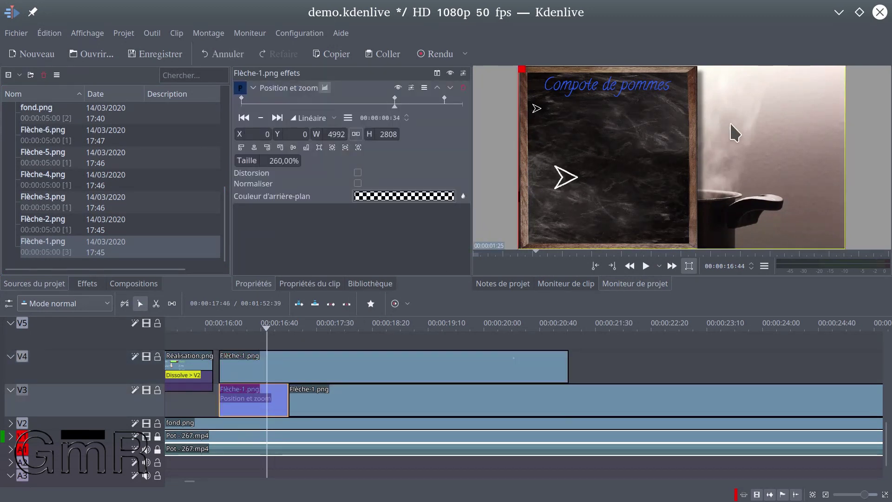
mouse_move(886, 129)
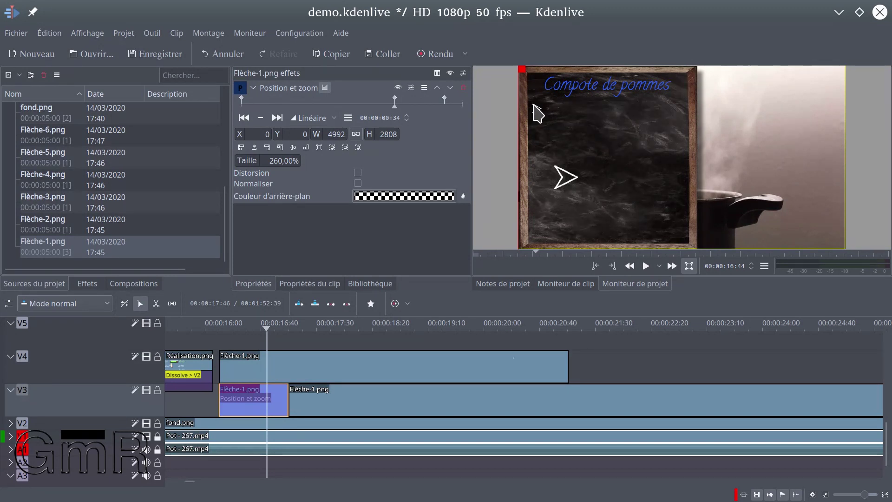
mouse_move(889, 114)
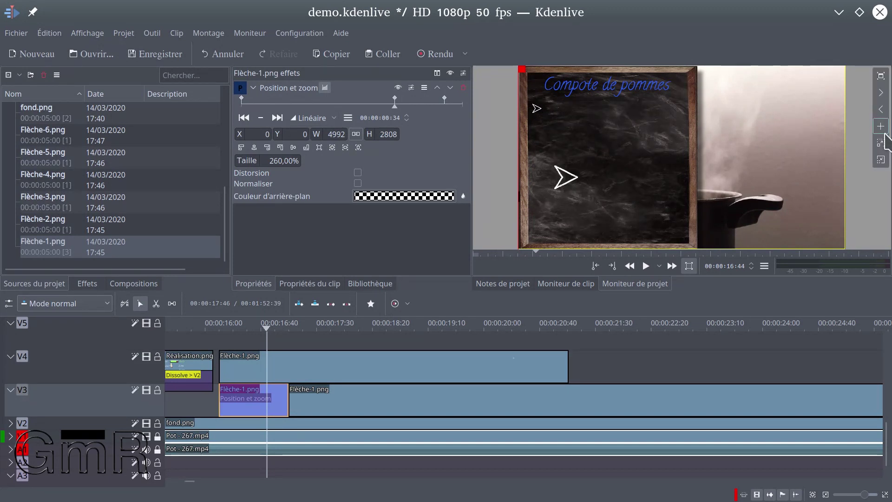
click(881, 159)
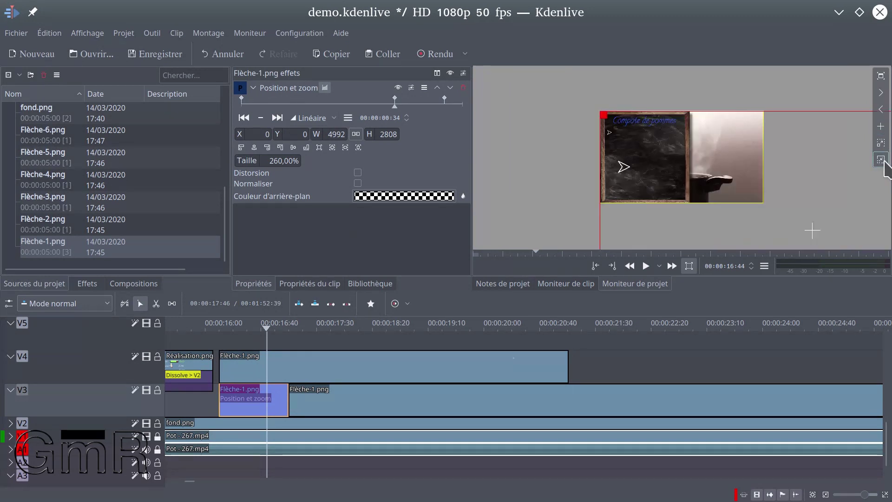
drag(808, 235, 795, 200)
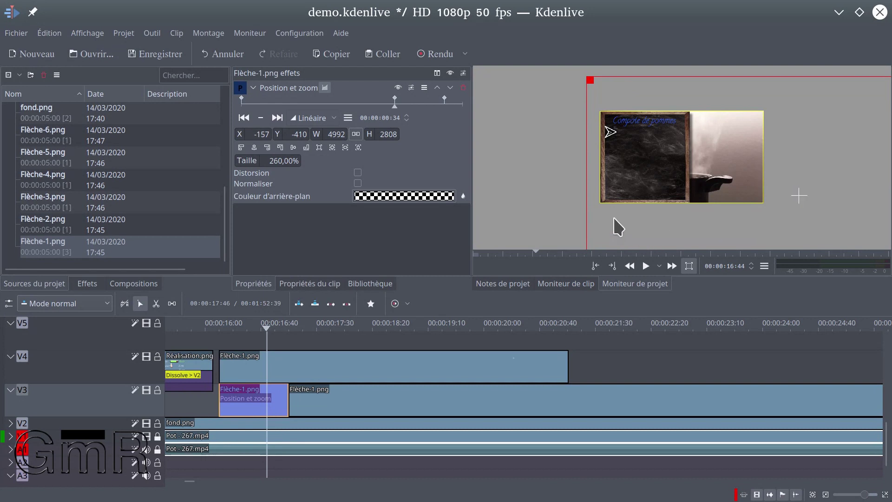
mouse_move(885, 97)
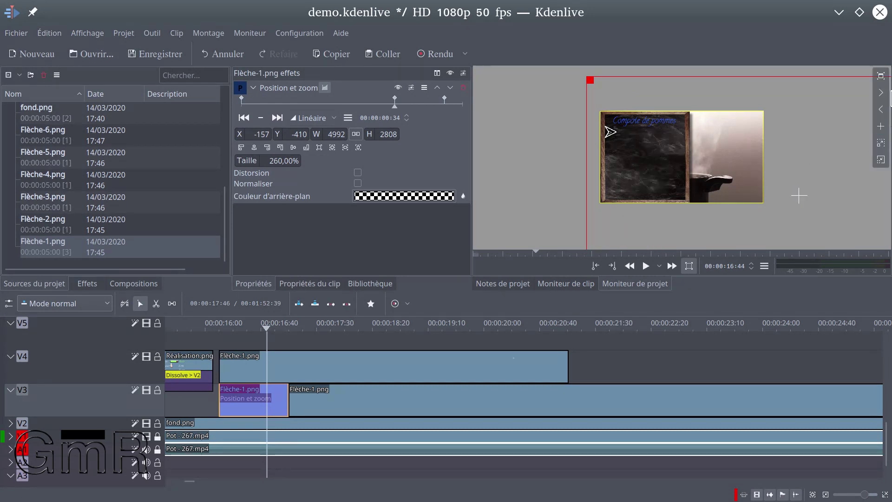
click(881, 145)
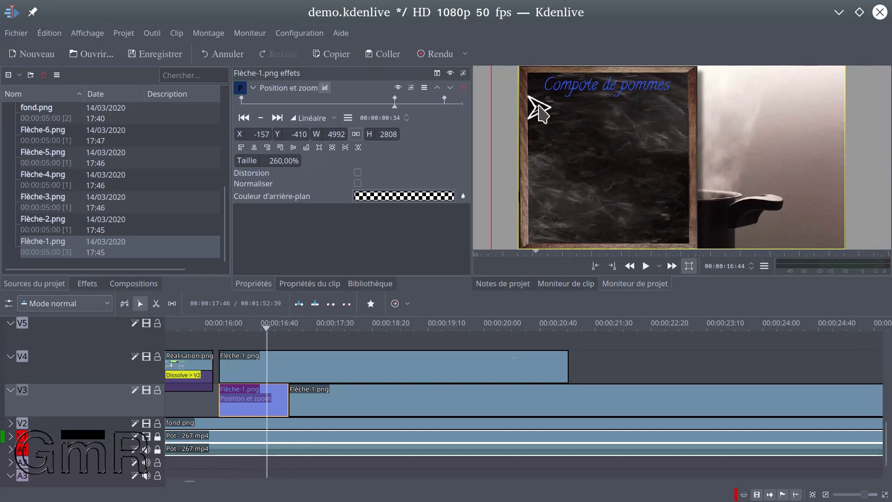
mouse_move(882, 153)
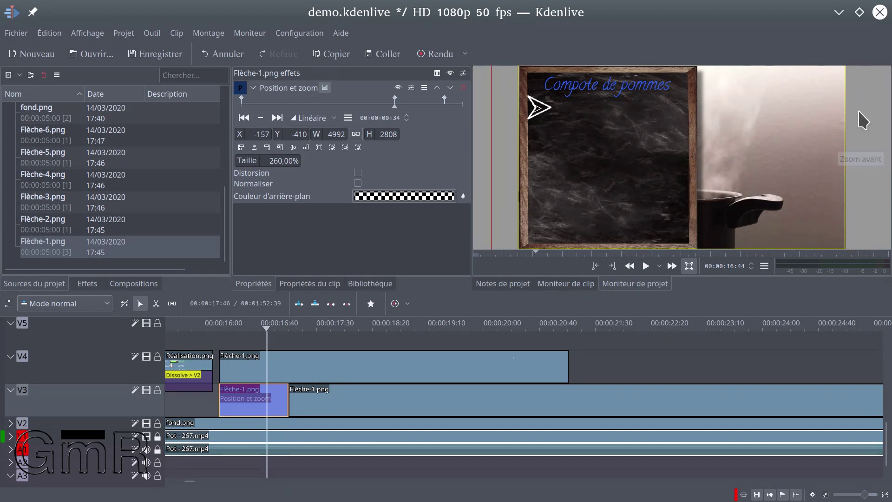
- Add a Position et zoom keyframe at 00:00:00:05 and move the arrow there to about X -30, Y -199
click(244, 118)
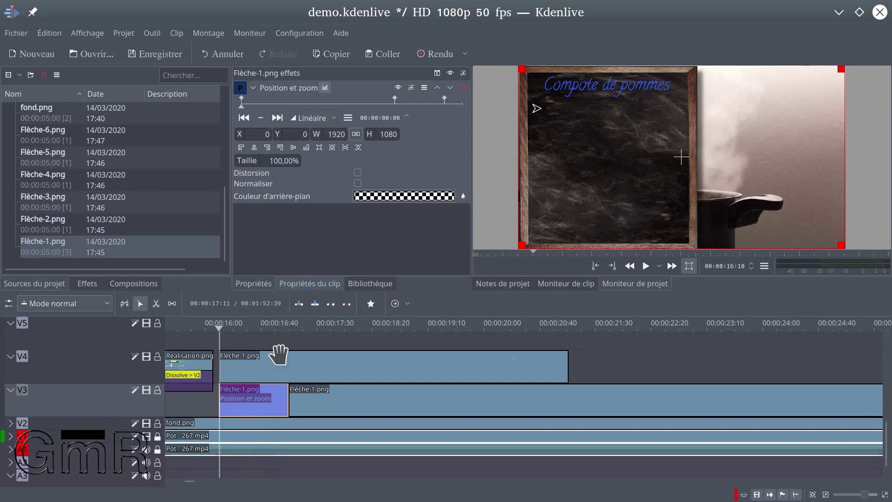
click(264, 105)
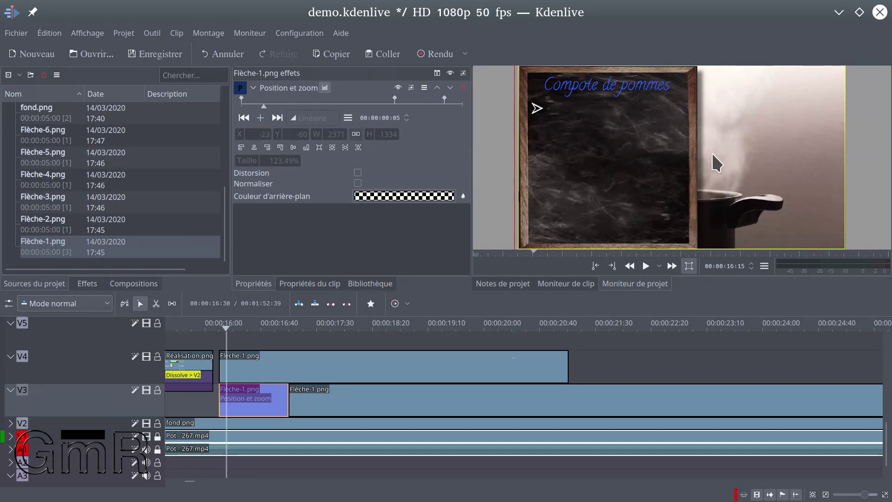
click(261, 120)
mouse_move(714, 164)
mouse_down()
mouse_move(715, 125)
mouse_move(711, 161)
mouse_move(712, 149)
mouse_up()
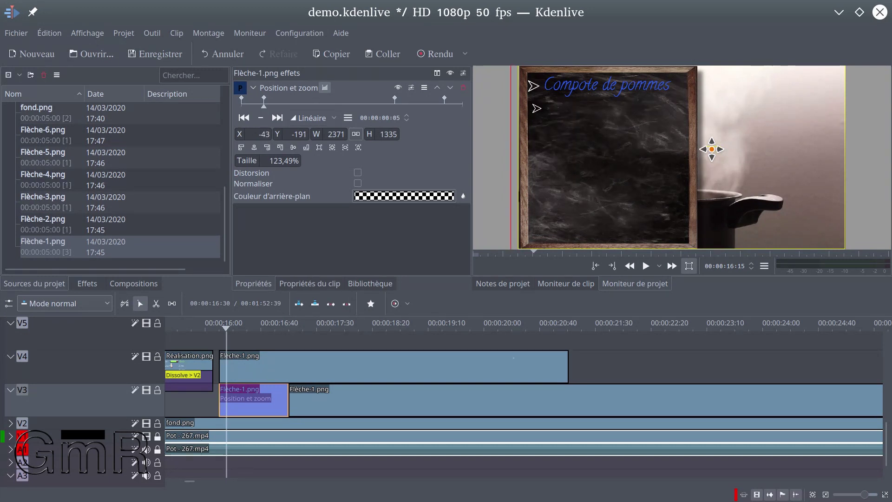
drag(712, 149, 714, 148)
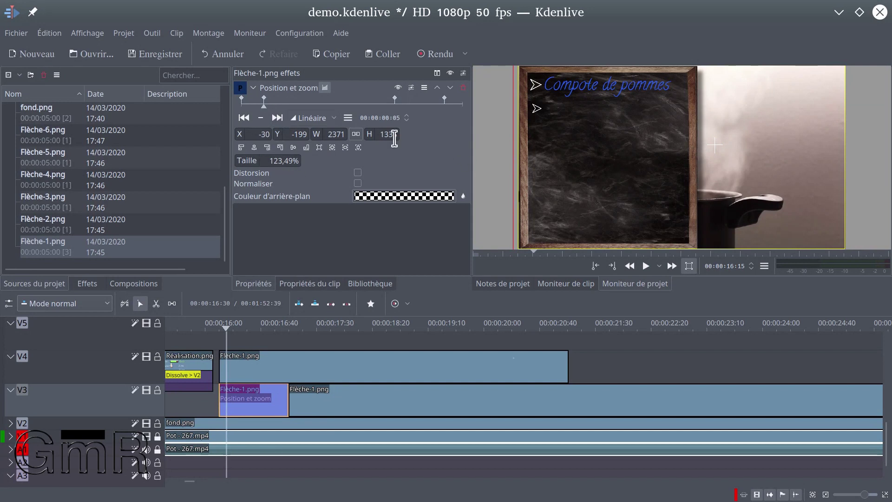
- Set the size of Flèche-1.png at the 00:00:00:05 keyframe to 1%
click(281, 160)
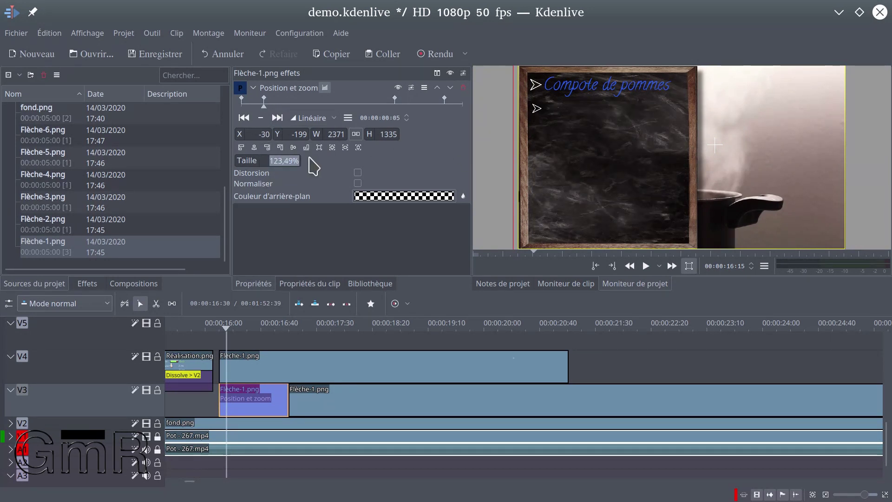
text(1)
key(Return)
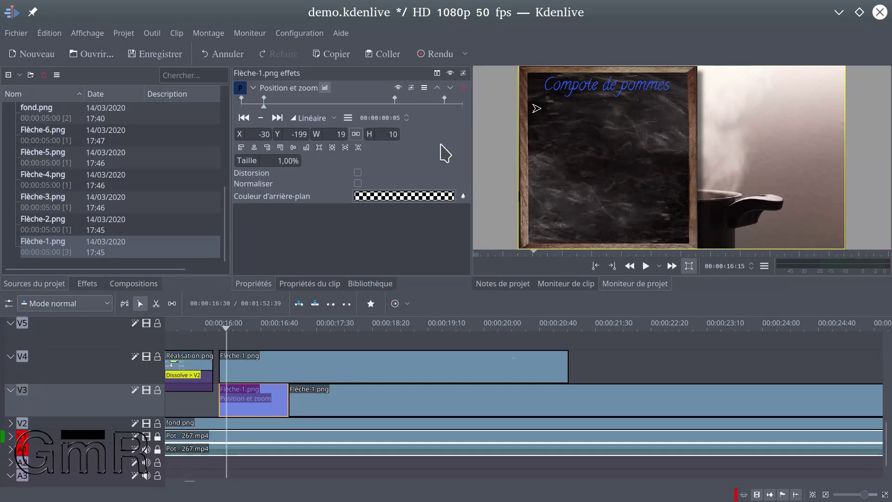
- Delete the Flèche-1.png reference copy from V4 and save the project
click(319, 367)
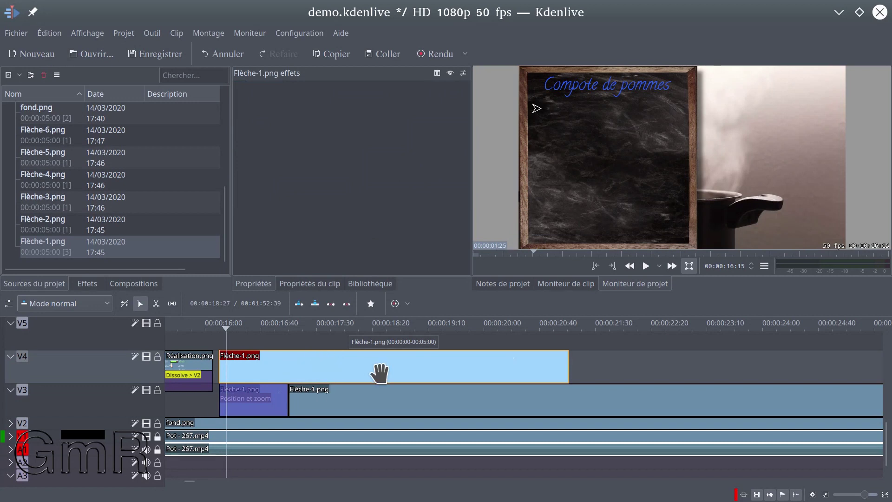
key(Delete)
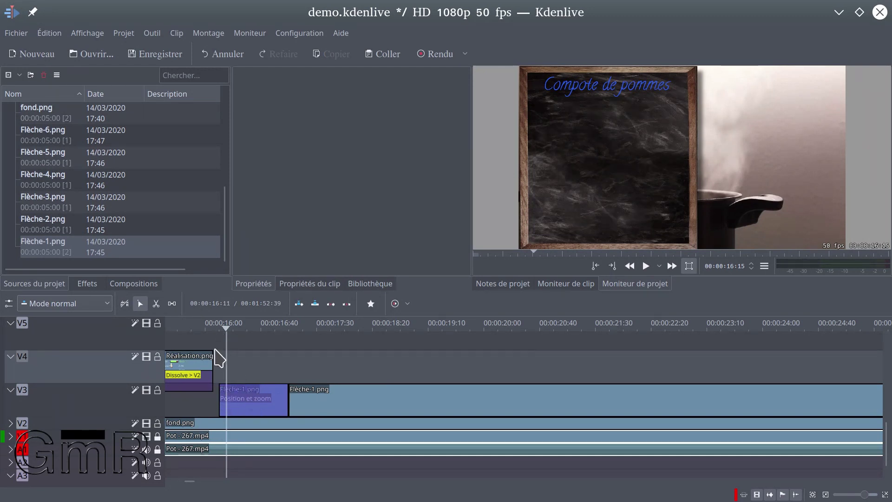
click(210, 328)
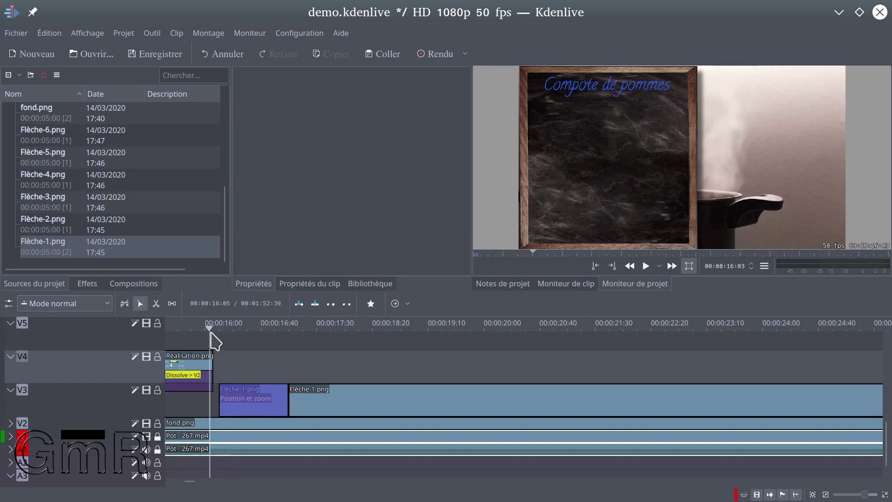
click(156, 57)
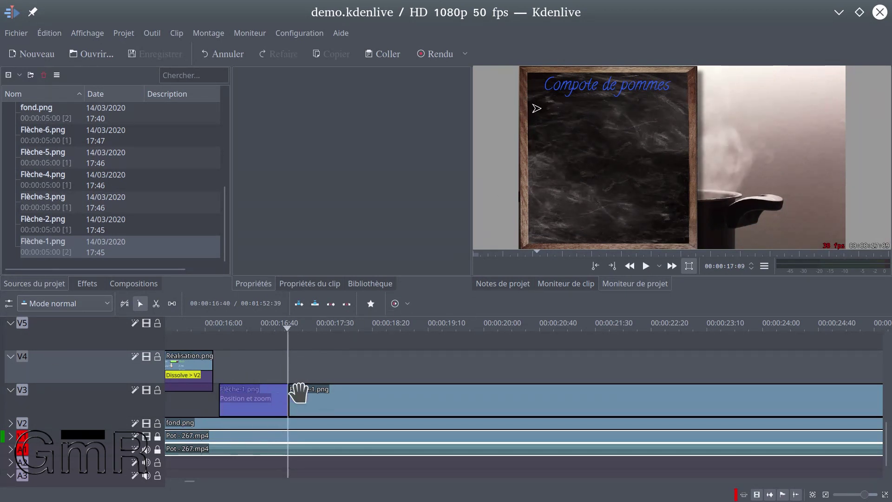
- Play back the short arrow clip on V3 and examine its opening frames between the first two keyframes
key(space)
key(space)
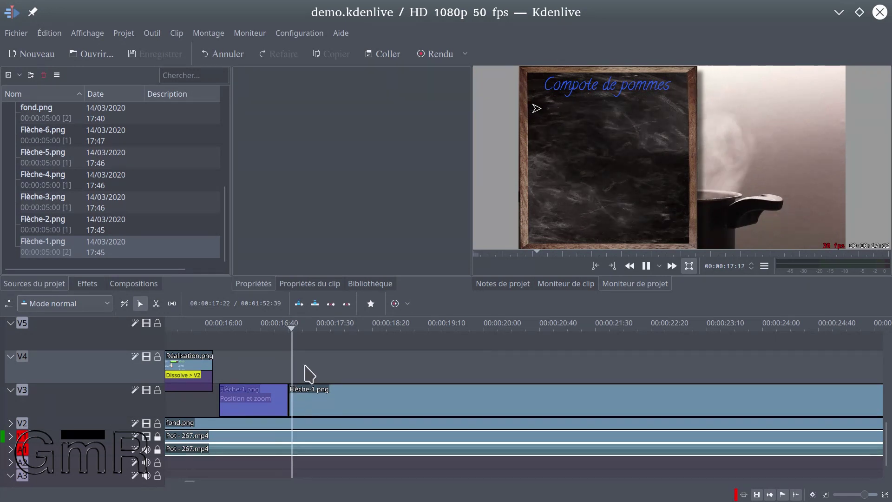
click(219, 363)
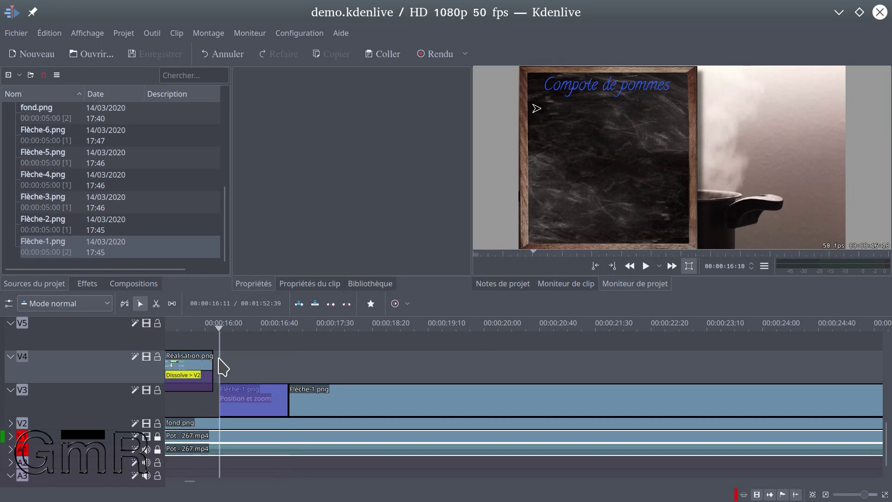
click(235, 408)
key(Right)
key(Right)
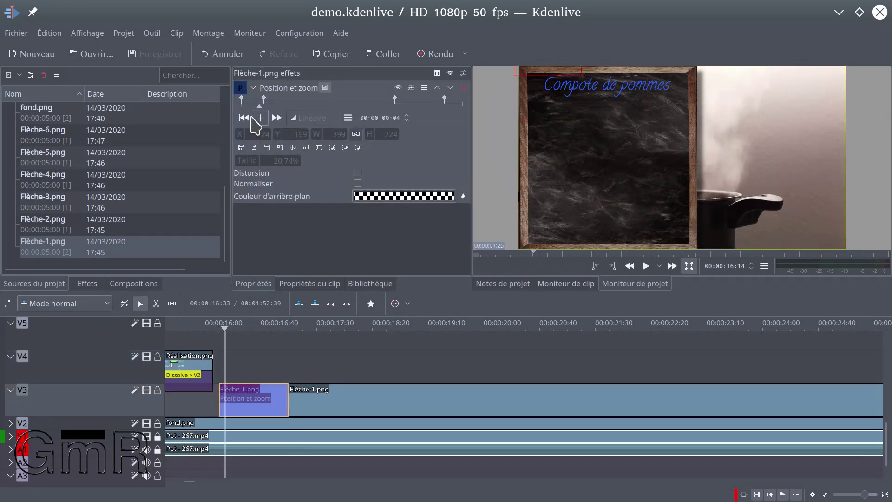
- Set the size of Flèche-1.png at the first Position et zoom keyframe to 1% and check the size at the following keyframe
click(243, 117)
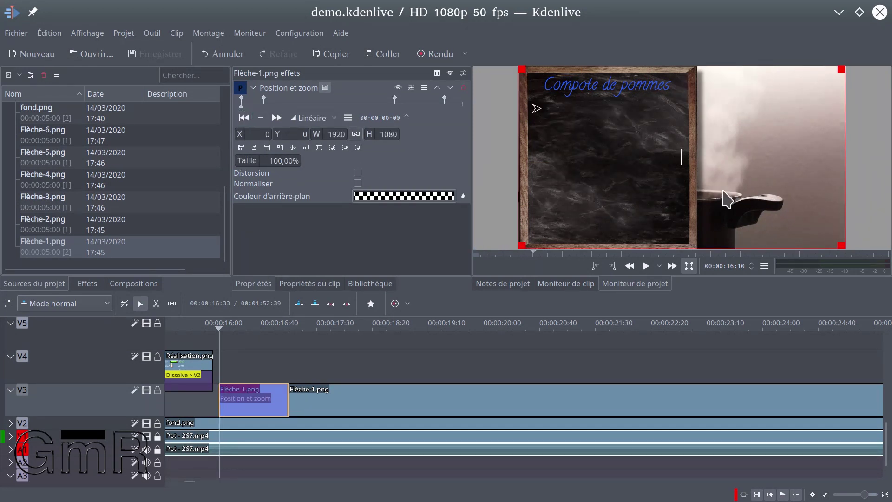
click(271, 164)
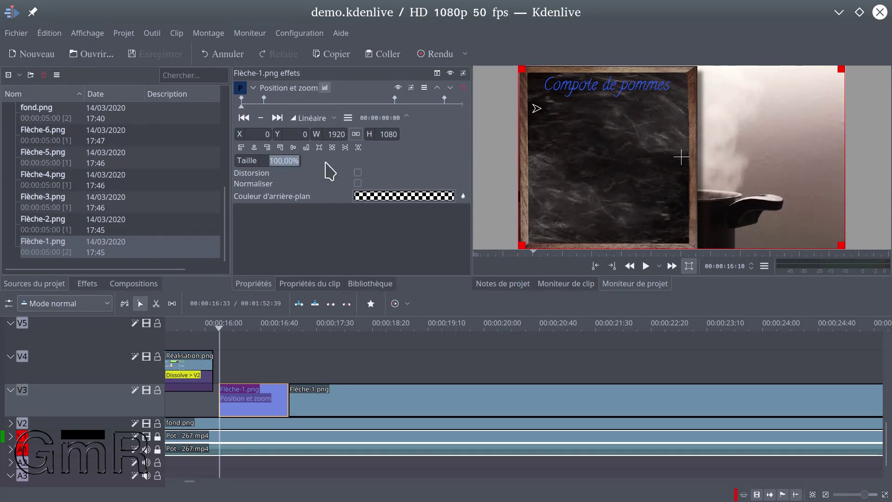
text(1)
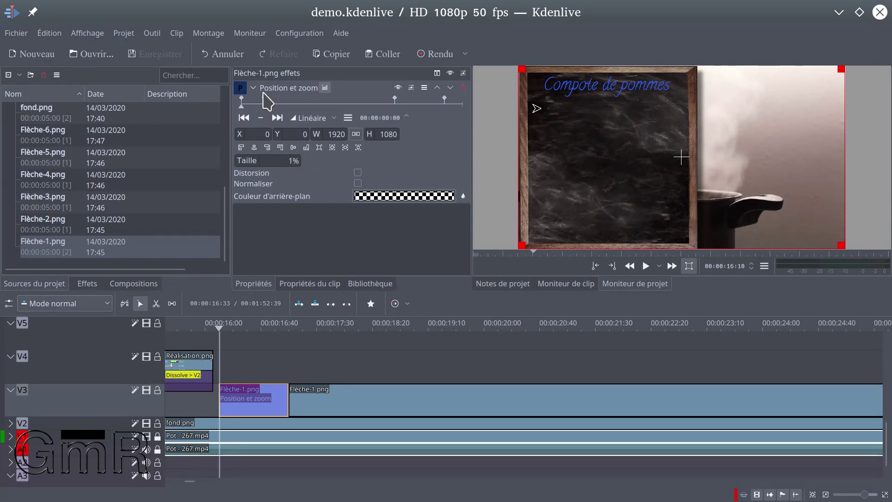
click(278, 122)
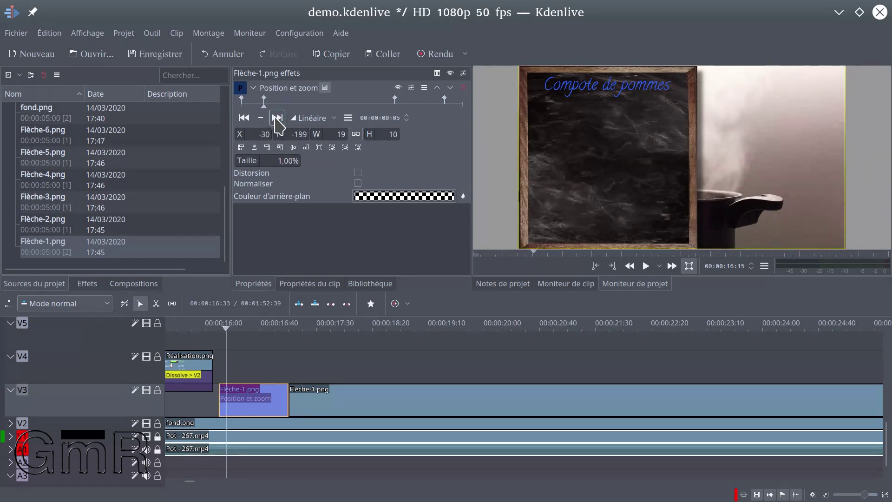
double_click(282, 160)
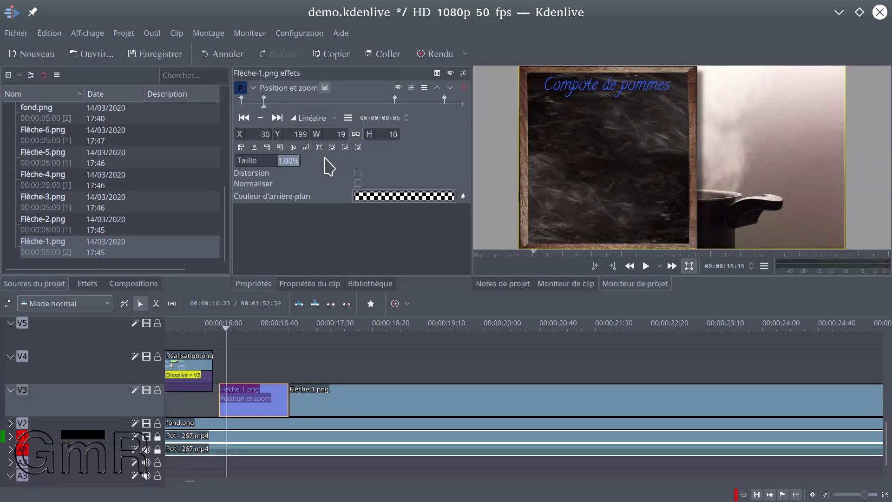
- Preview the arrow's zoom animation from the start of the short clip and save the project
click(243, 119)
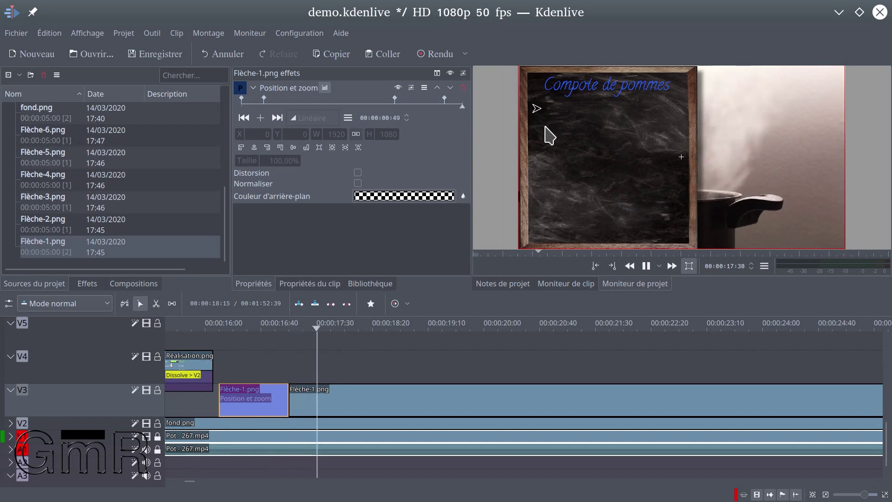
key(space)
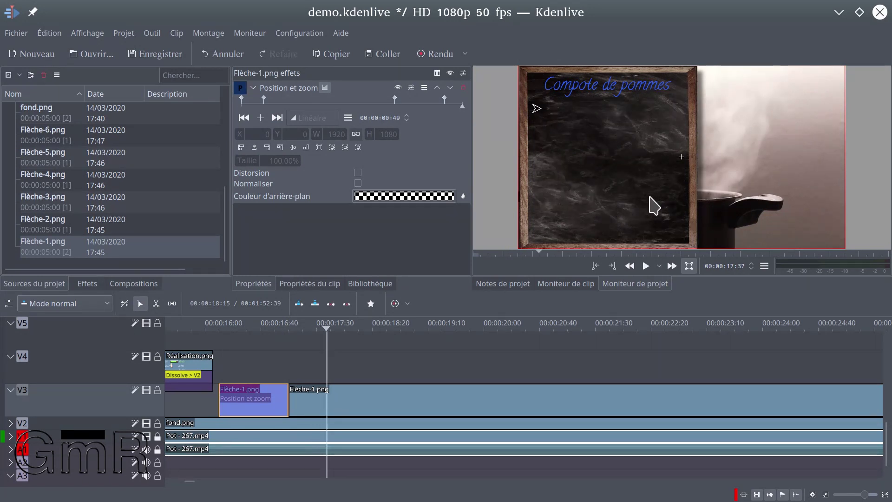
click(268, 372)
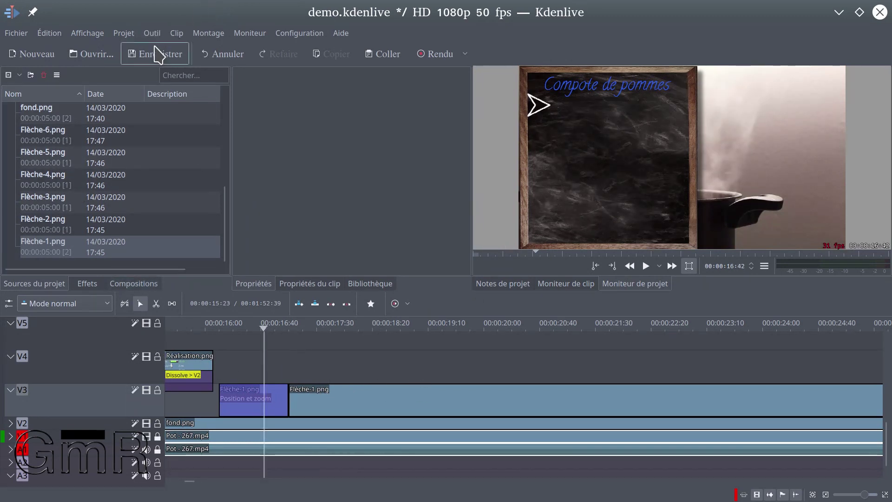
click(157, 54)
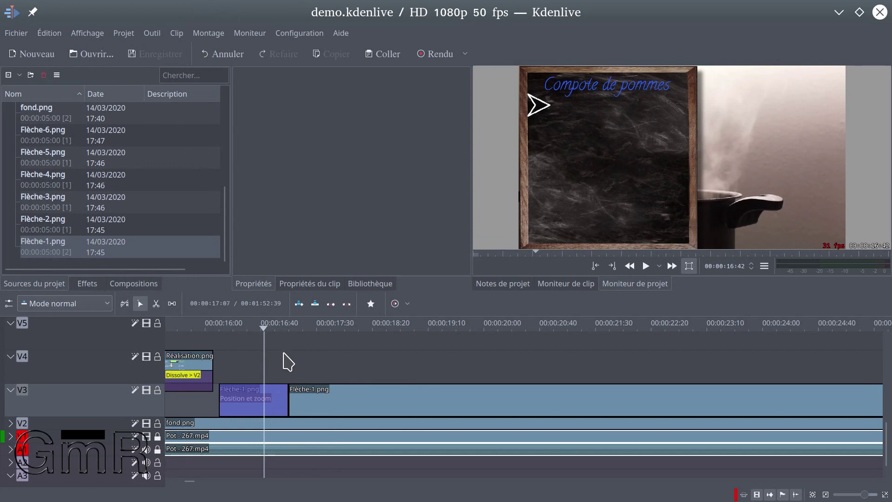
- Place the playhead at 00:00:29:10 over the Flèche-2.png clip on V5 to view the second arrow
scroll(120, 375, up, 3)
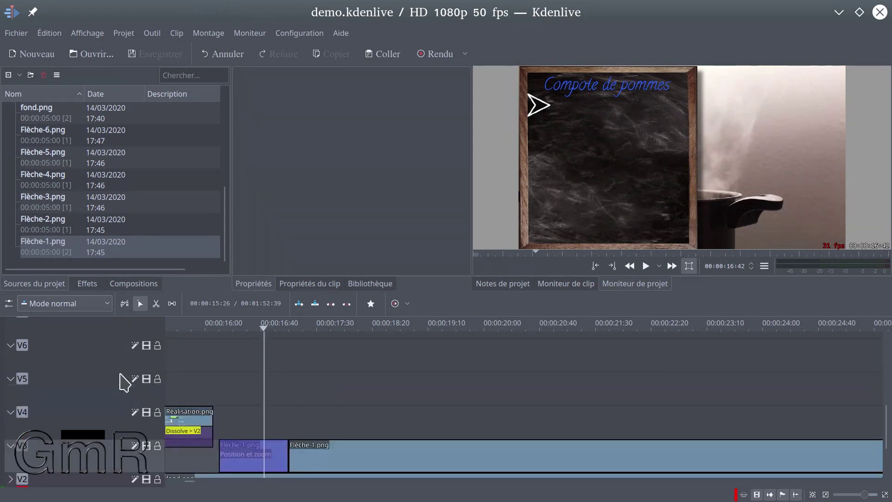
scroll(120, 375, down, 3)
scroll(124, 383, down, 1)
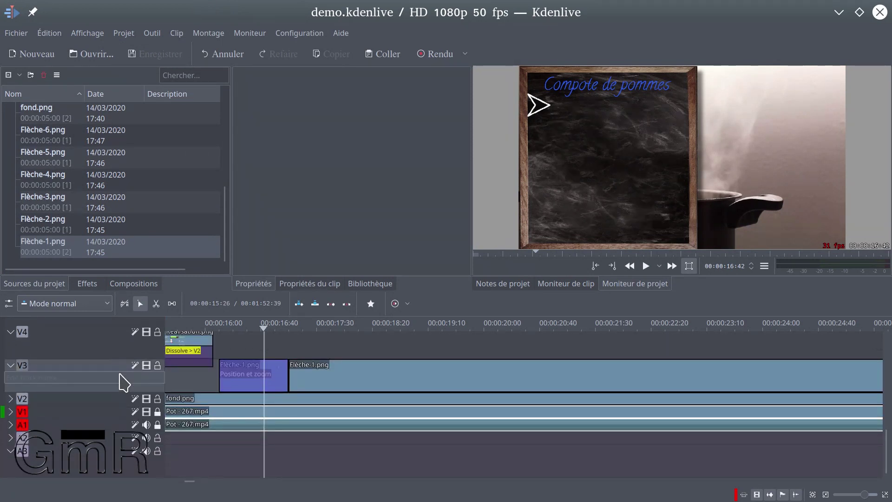
scroll(88, 364, up, 9)
scroll(90, 368, down, 7)
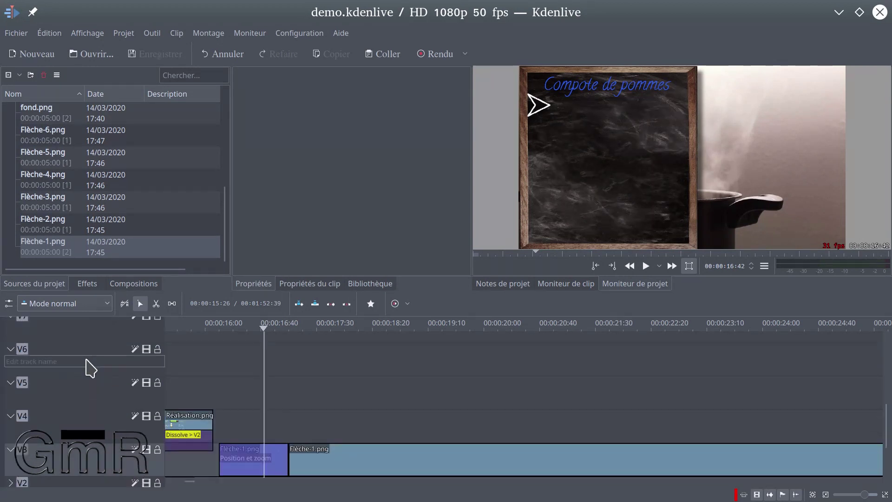
scroll(497, 417, down, 4)
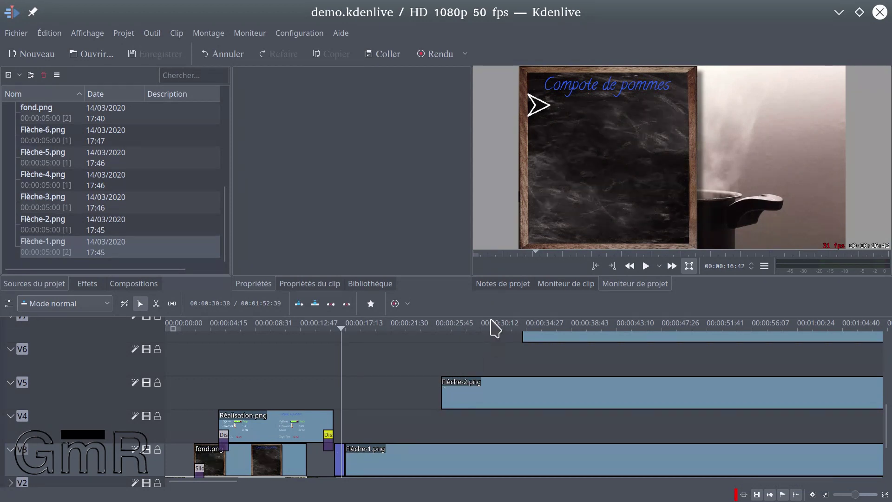
click(471, 365)
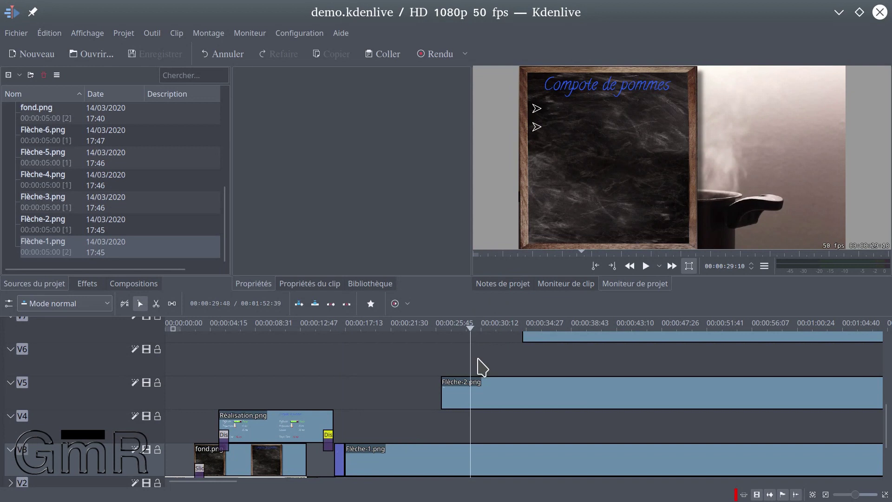
- Copy the short Flèche-1.png clip from V3 and paste it on V6 above the start of Flèche-2.png
click(339, 461)
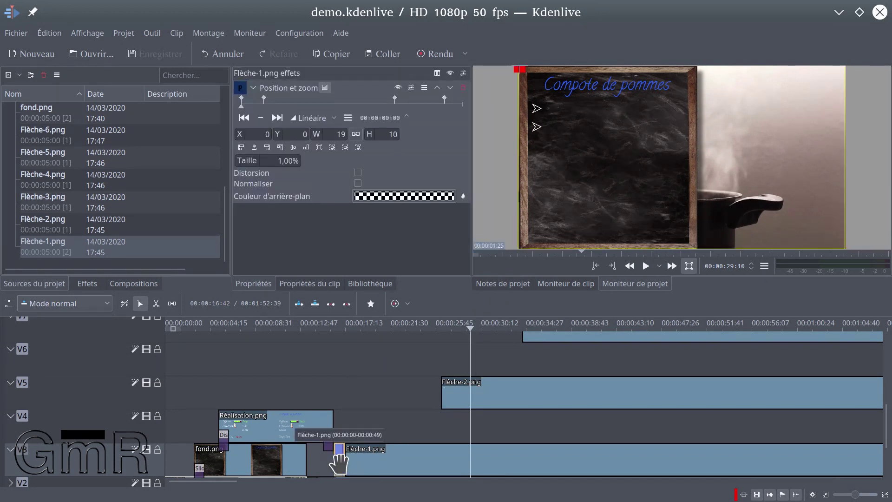
click(440, 375)
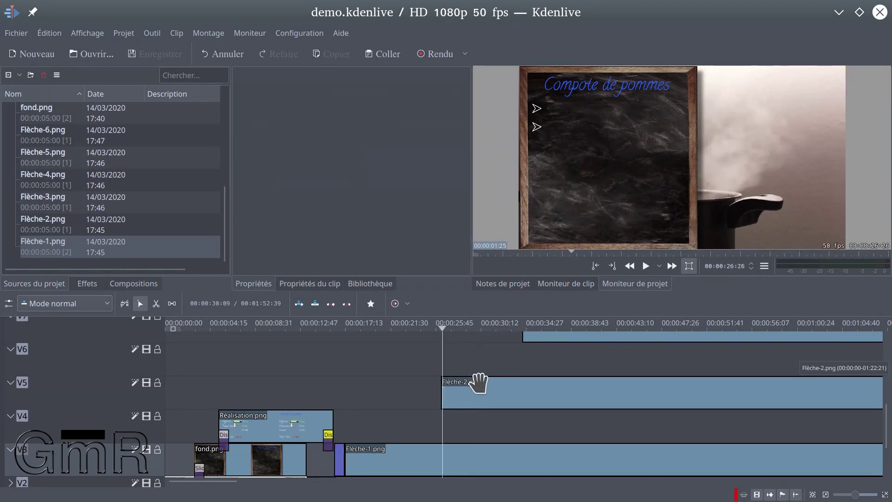
key(ctrl+v)
drag(463, 362, 452, 368)
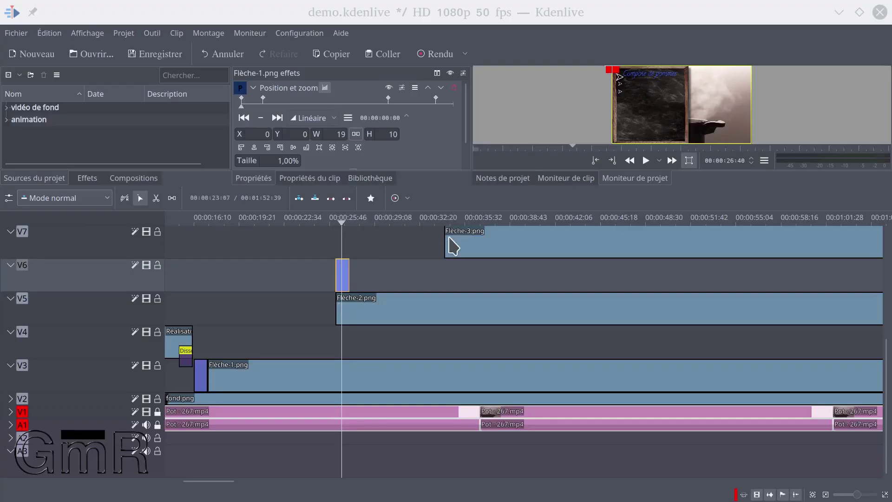
ctrl+scroll(330, 299, up, 4)
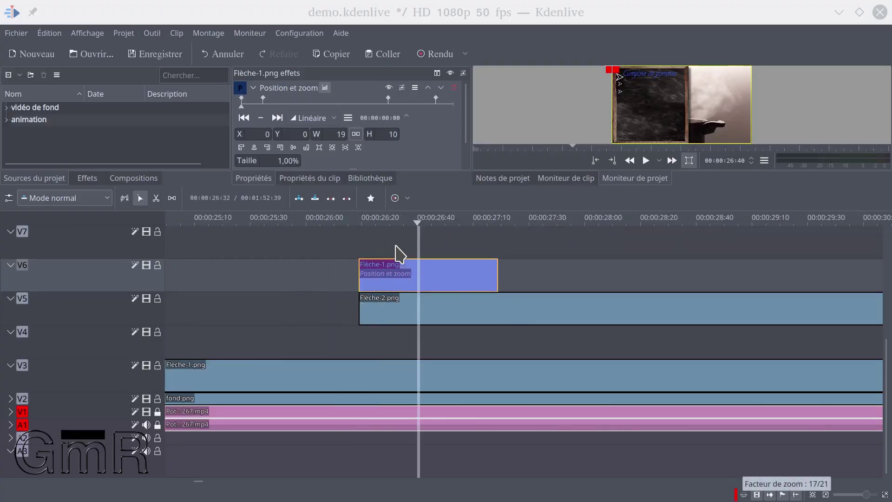
- Split Flèche-2.png on V5 at 00:00:27:19, aligned with the end of the short Flèche-1.png clip on V6
drag(581, 185, 575, 314)
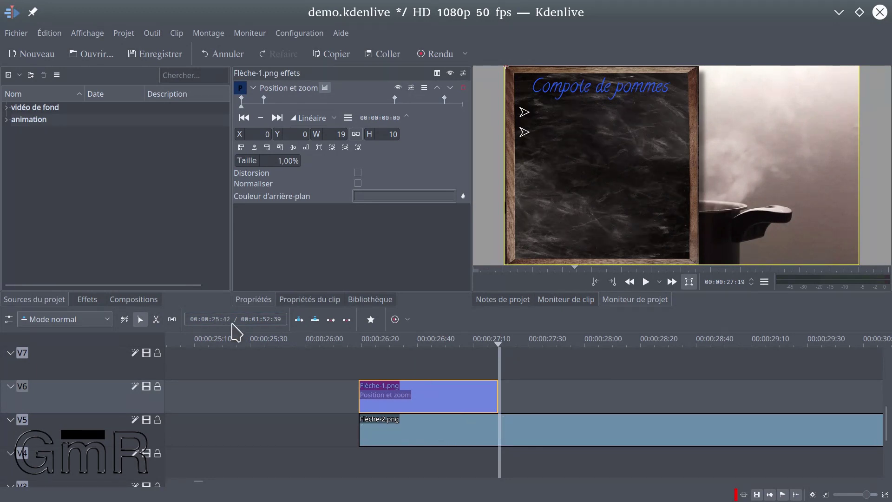
click(156, 319)
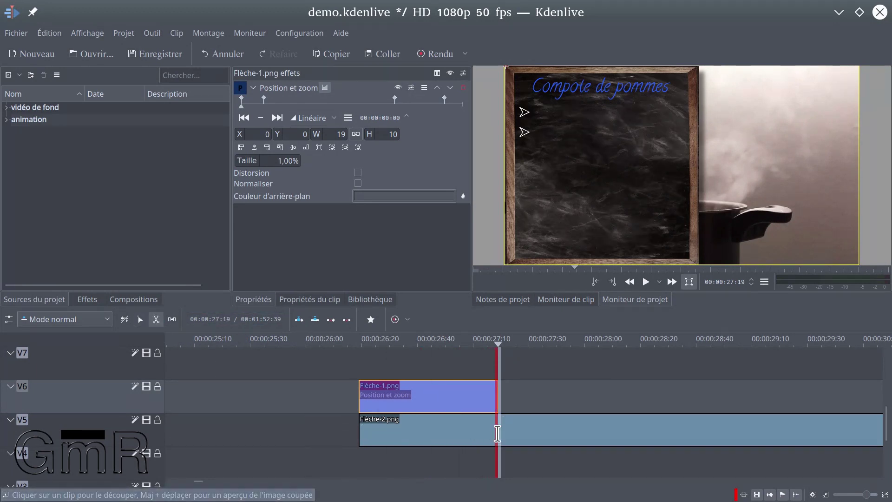
click(498, 435)
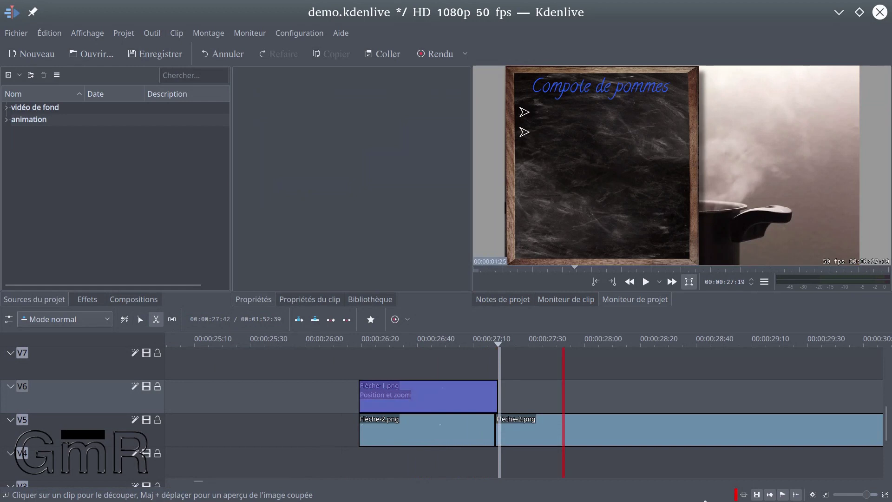
key(ctrl+z)
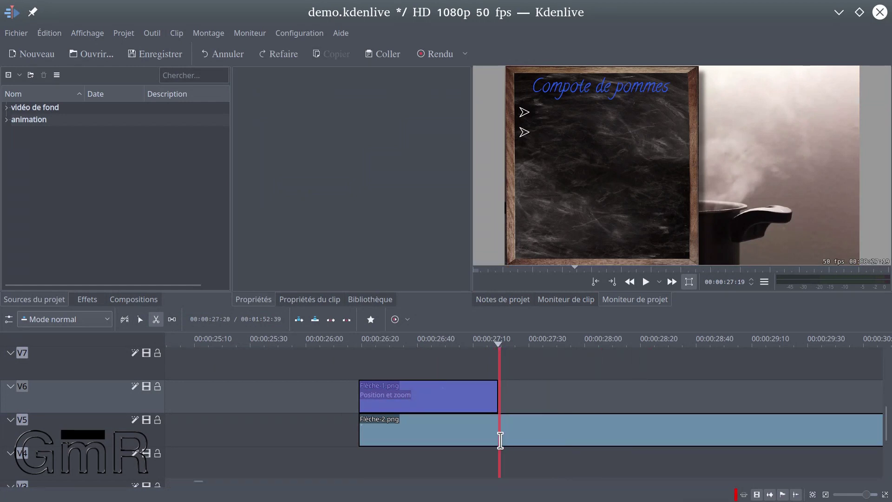
click(500, 440)
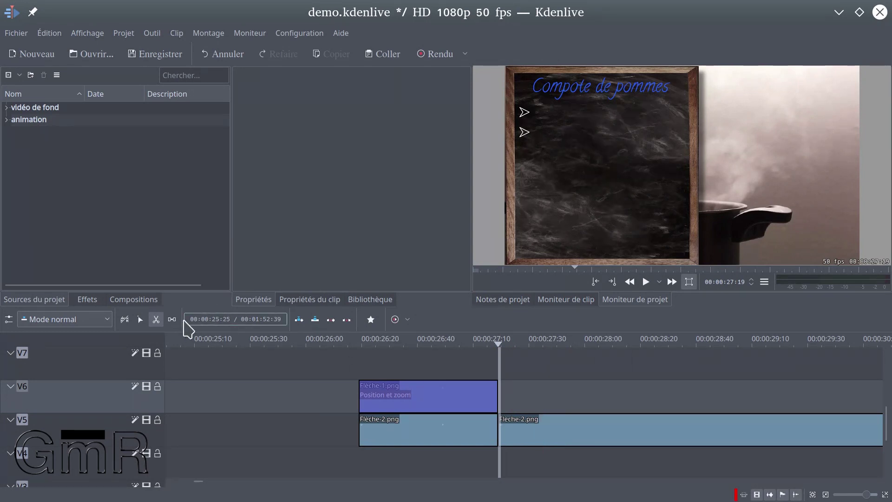
click(140, 320)
click(156, 319)
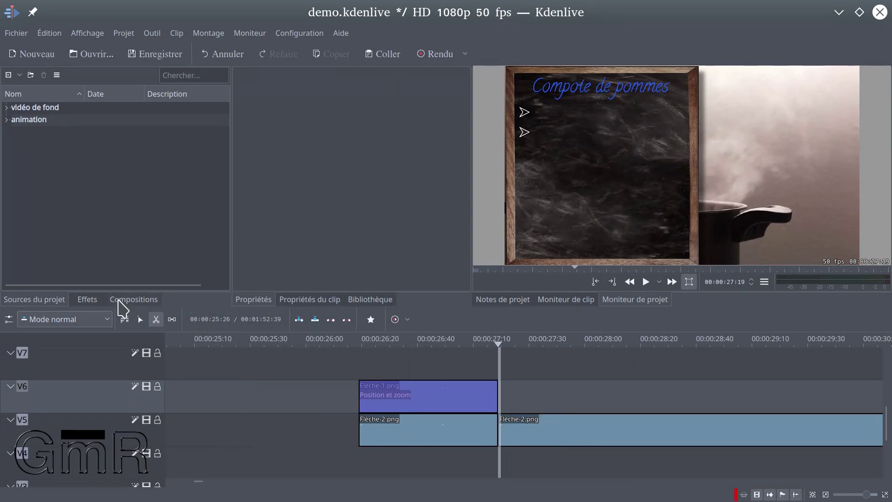
click(137, 320)
- Copy the Position et zoom effect from the short V6 clip onto the short Flèche-2.png clip on V5, and delete the V6 clip
click(378, 390)
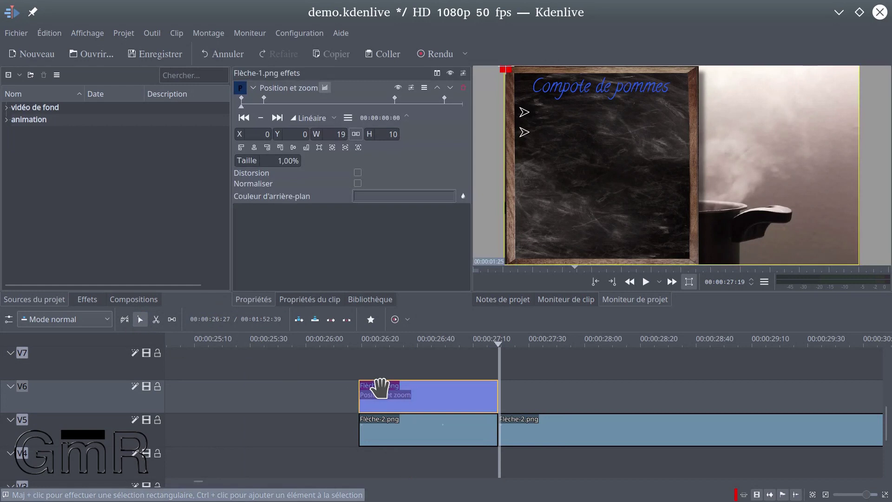
right_click(382, 395)
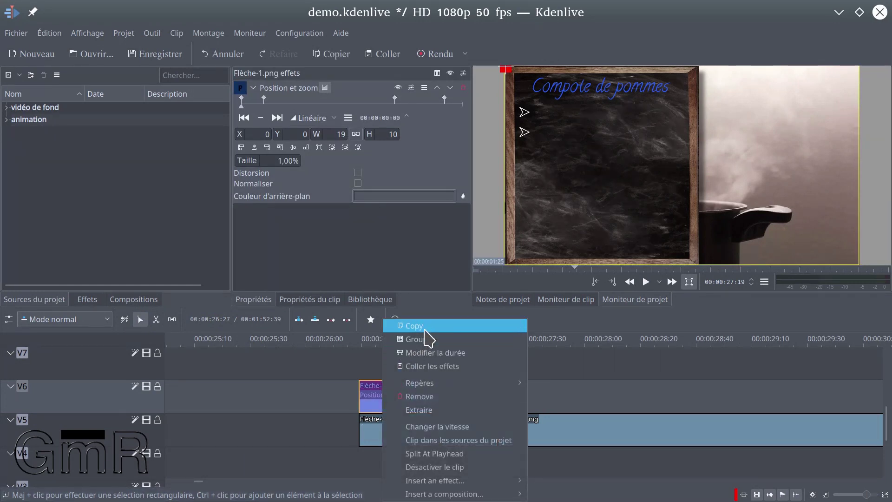
click(420, 325)
click(413, 438)
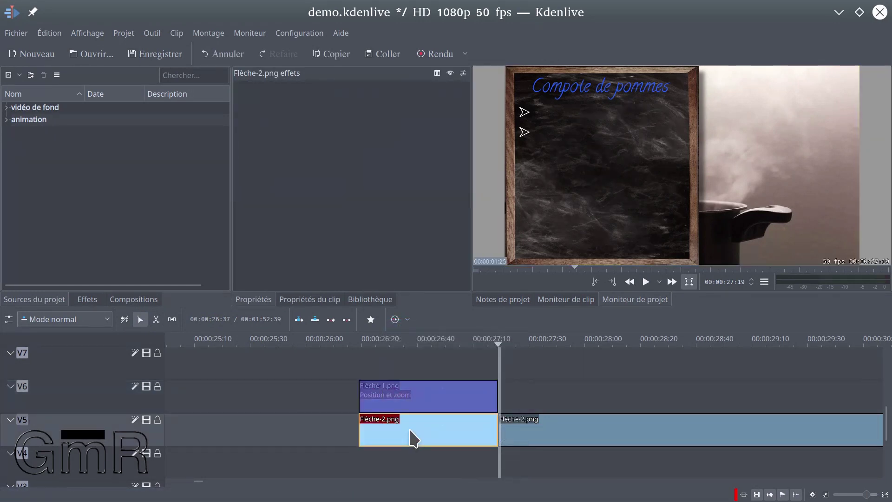
right_click(418, 436)
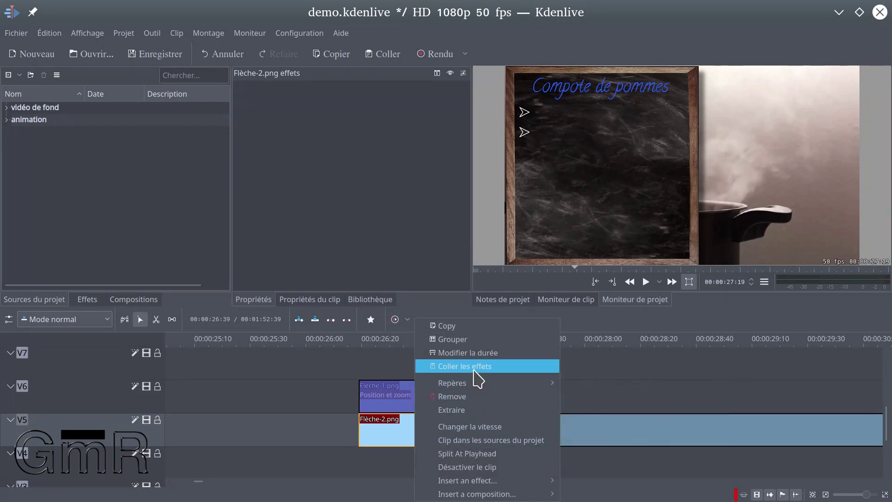
click(477, 367)
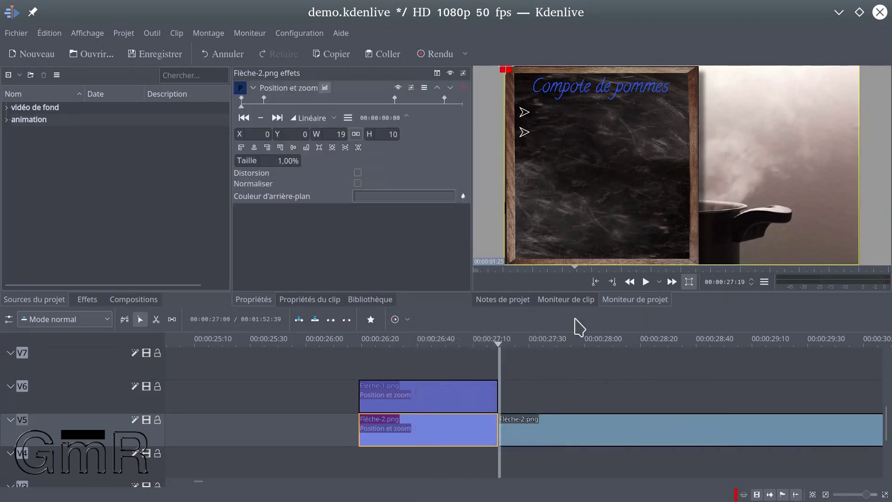
click(460, 393)
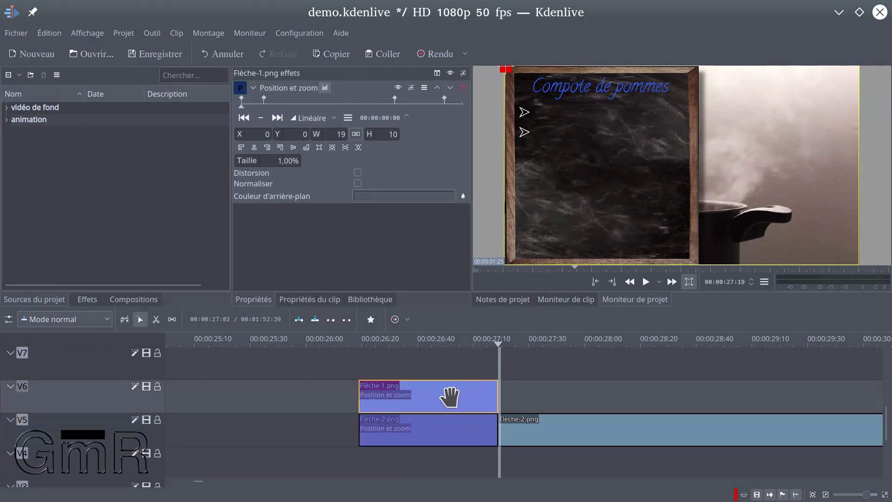
key(Delete)
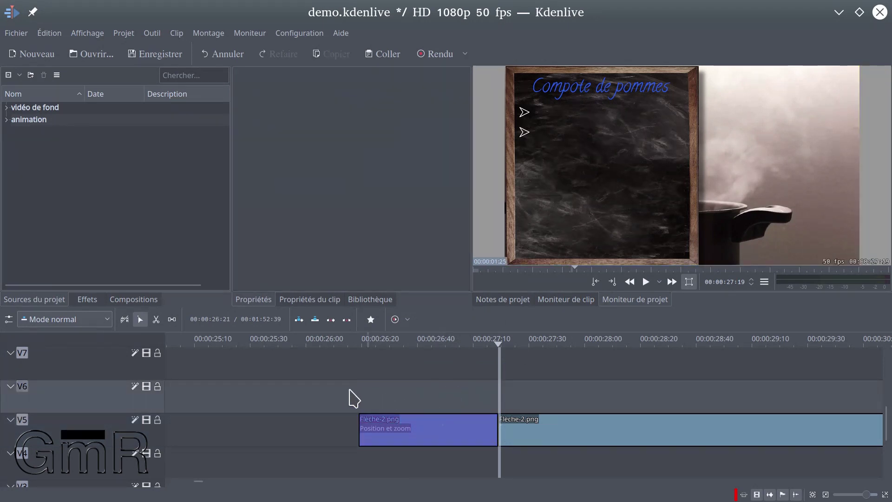
- Preview the zoom animation of the short Flèche-2.png clip on V5 from its start and at frames inside and after it
click(359, 392)
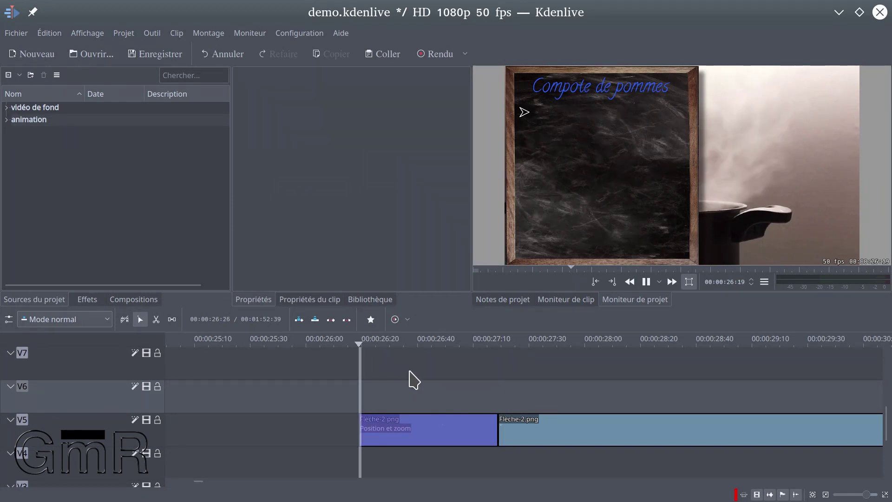
key(Right)
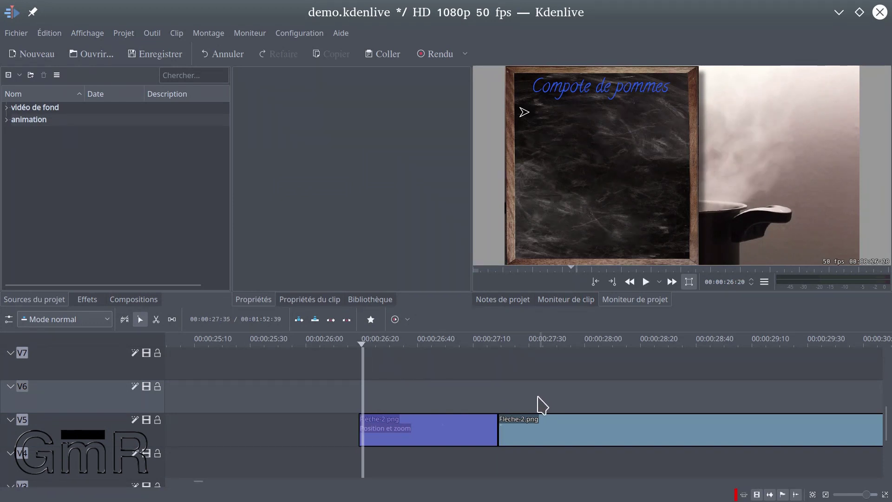
click(539, 417)
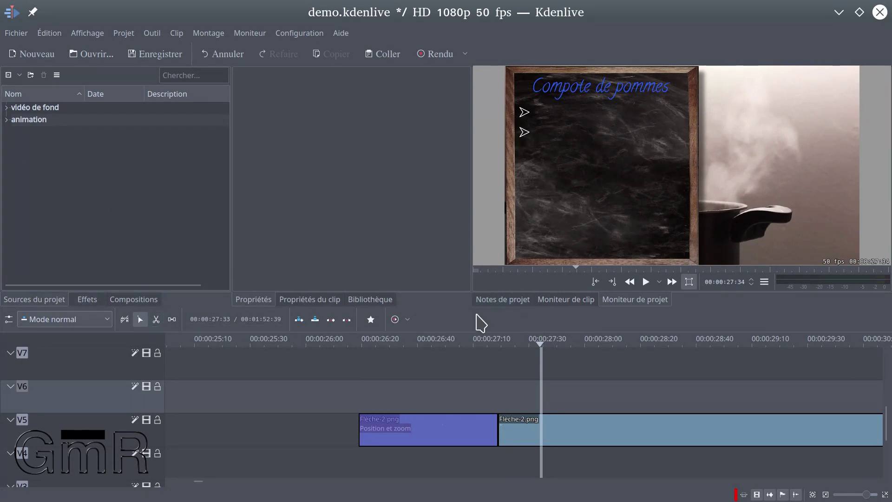
click(435, 391)
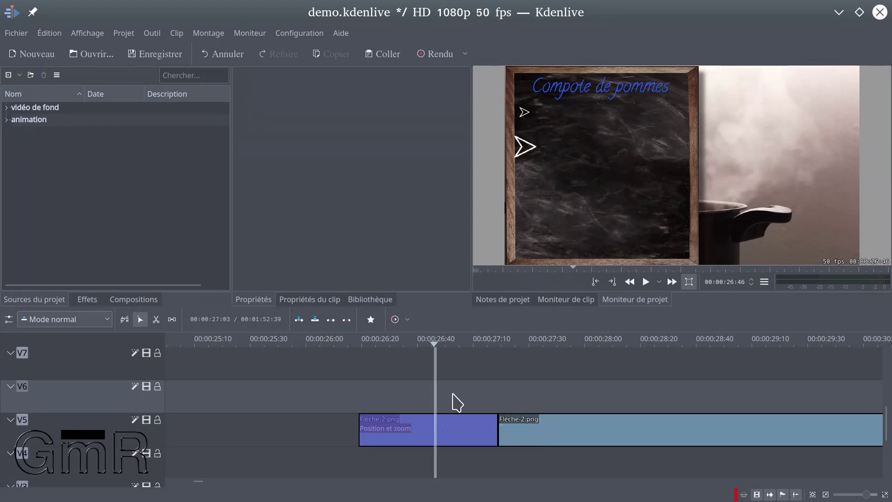
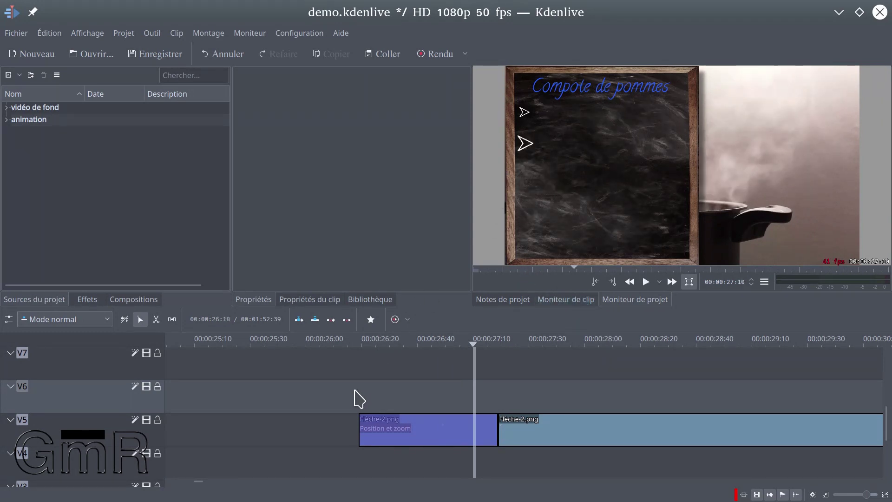
click(355, 391)
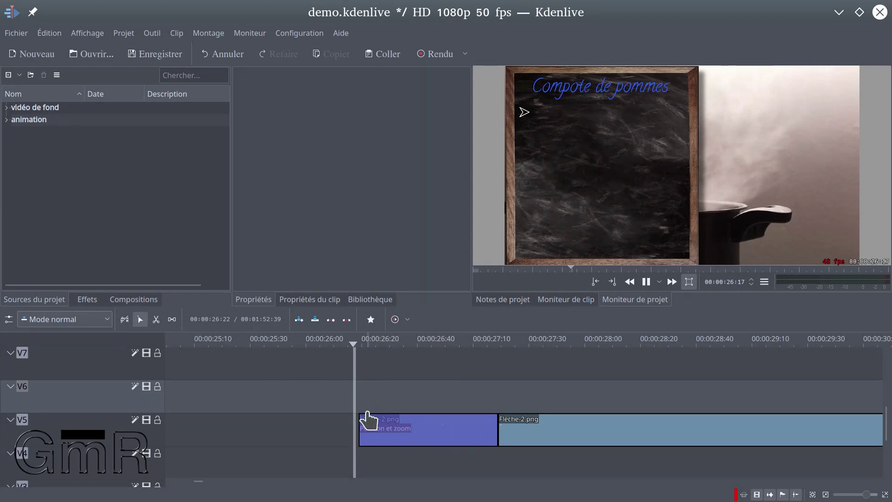
- Play the opening frames of the short Flèche-2.png clip and return to its first Position et zoom keyframe
click(368, 421)
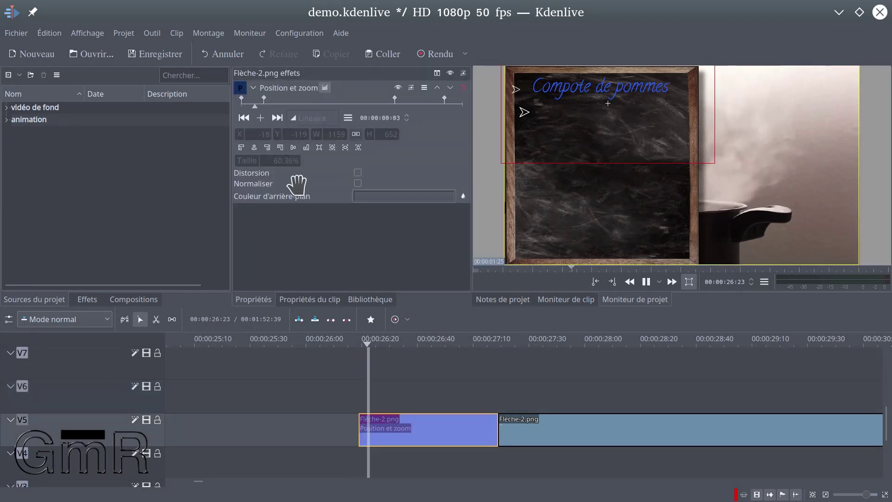
click(244, 118)
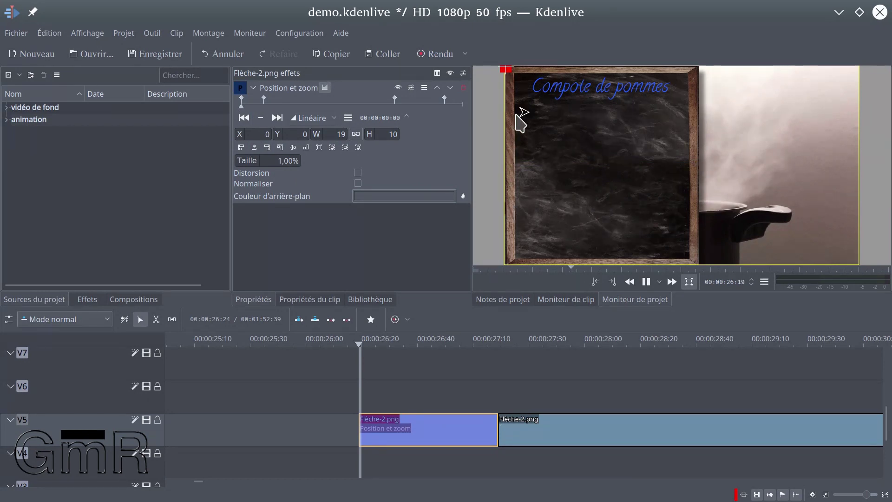
key(space)
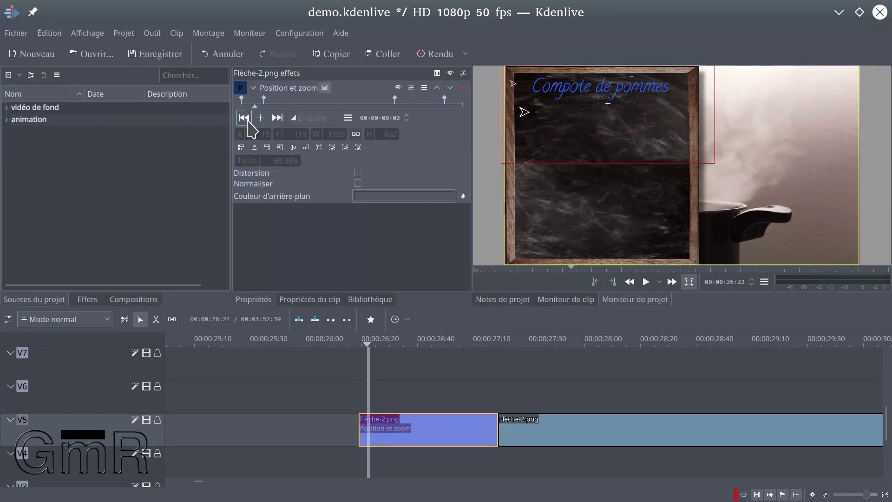
click(243, 118)
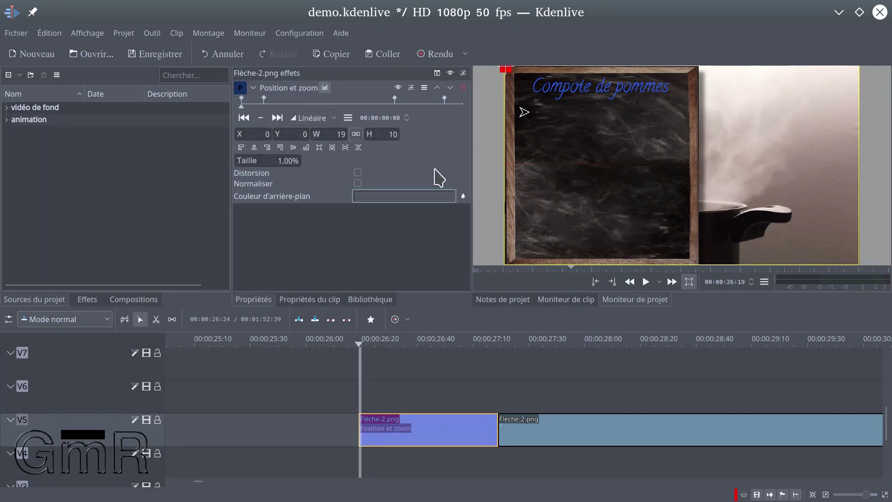
- Hide track V3 and advance four frames into the short Flèche-2.png clip to examine its arrow alone
scroll(137, 416, down, 2)
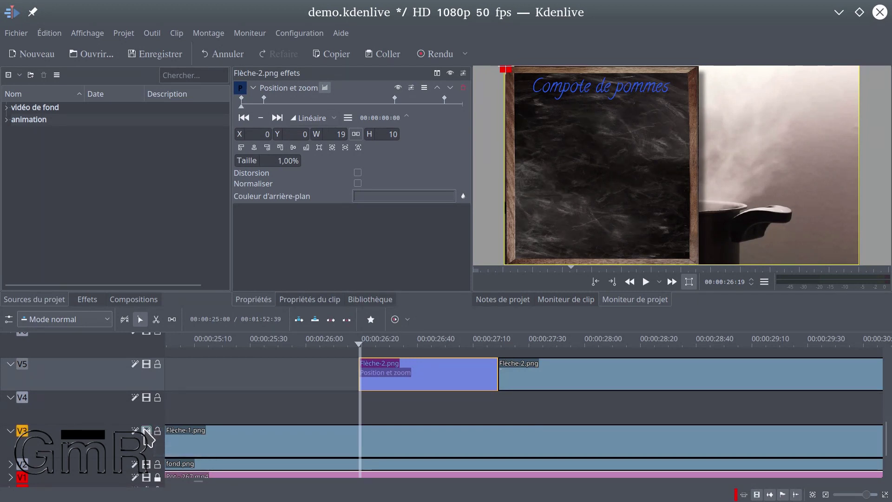
click(146, 431)
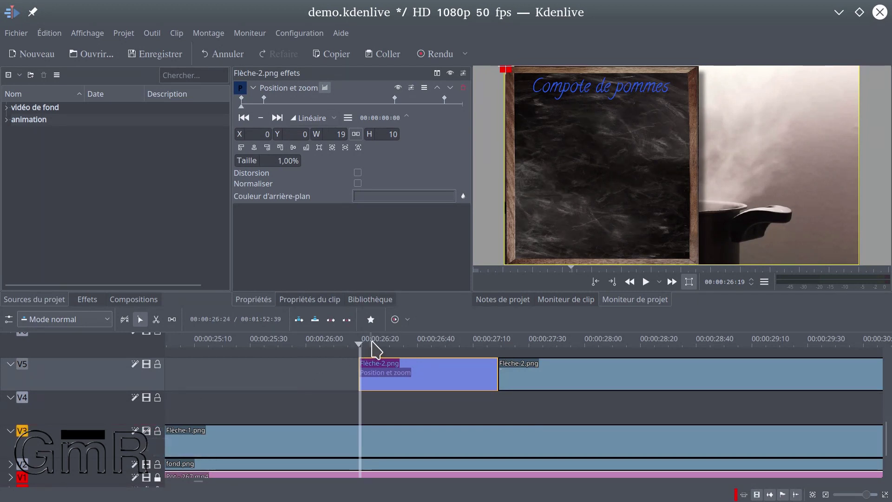
key(Right)
key(Right)
key(Right)
key(Right)
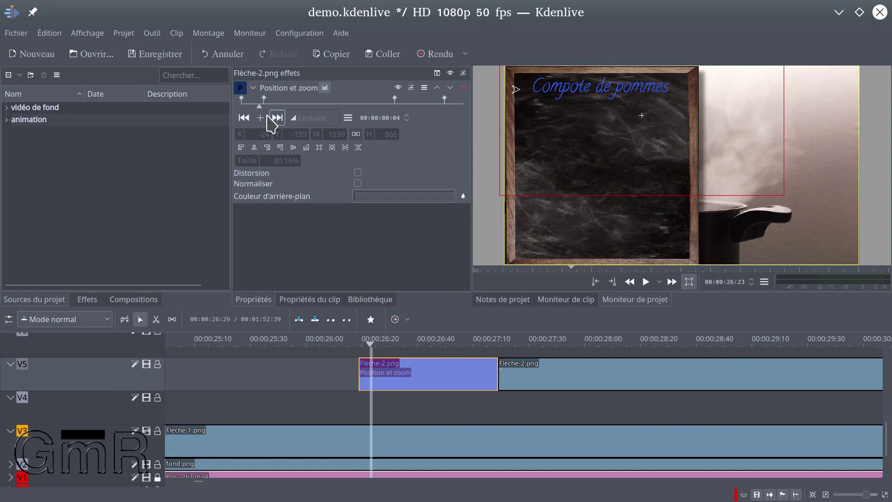
- Insert Flèche-2.png from the animation folder onto track V11 at the playhead
click(546, 368)
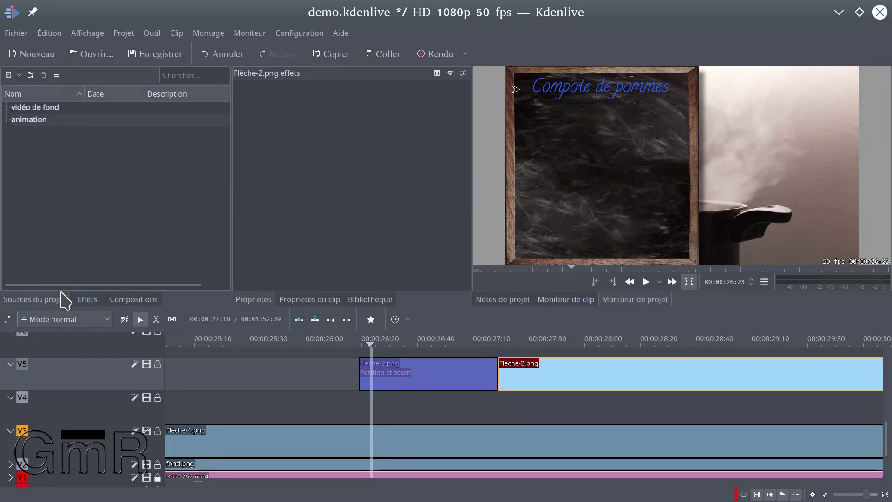
click(9, 121)
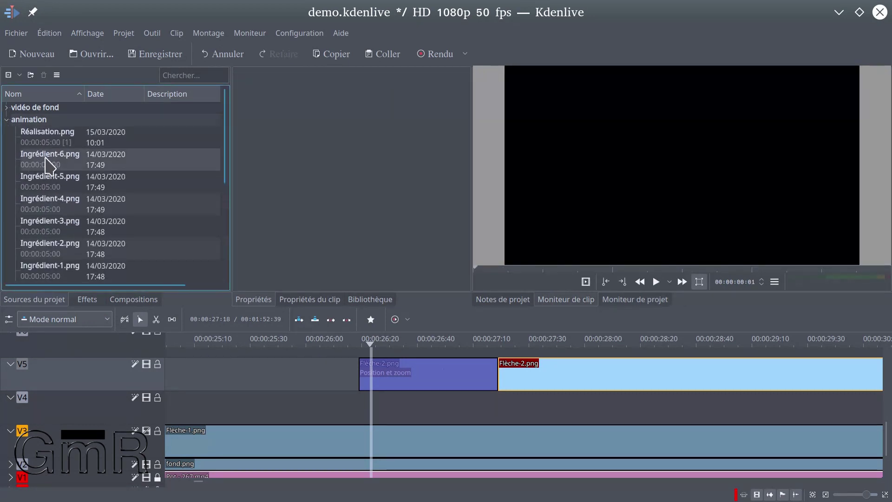
scroll(46, 186, down, 3)
drag(53, 251, 364, 445)
scroll(133, 413, down, 2)
scroll(130, 411, down, 1)
scroll(140, 408, up, 1)
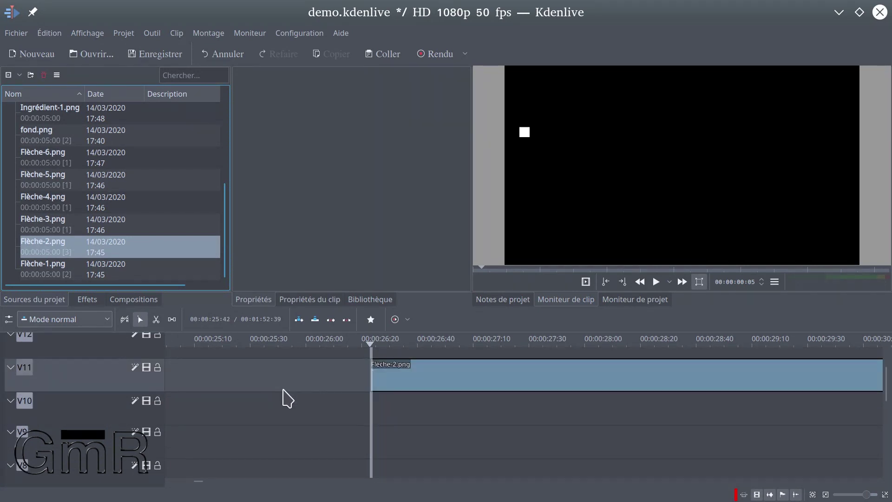
- Move the new Flèche-2.png clip to V6, aligning its start with the short Flèche-2.png clip on V5
scroll(288, 399, down, 1)
drag(504, 309, 517, 160)
click(386, 243)
drag(383, 291, 381, 418)
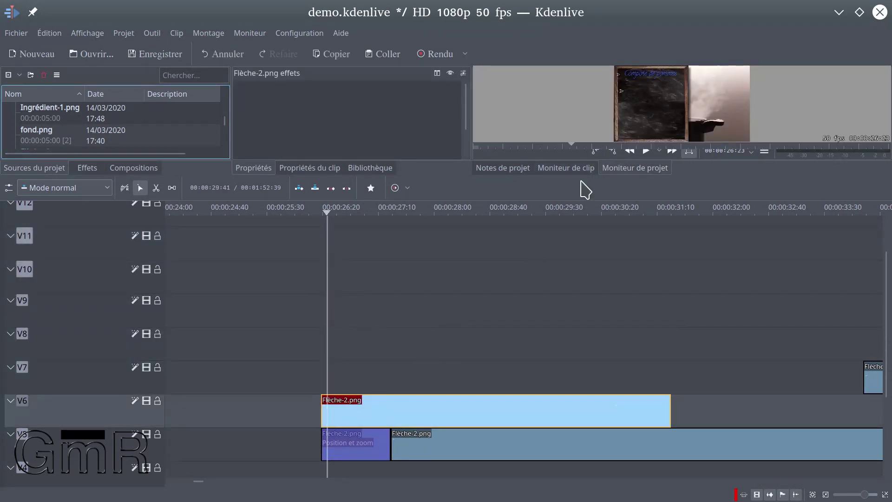
drag(584, 172, 577, 311)
scroll(46, 413, down, 5)
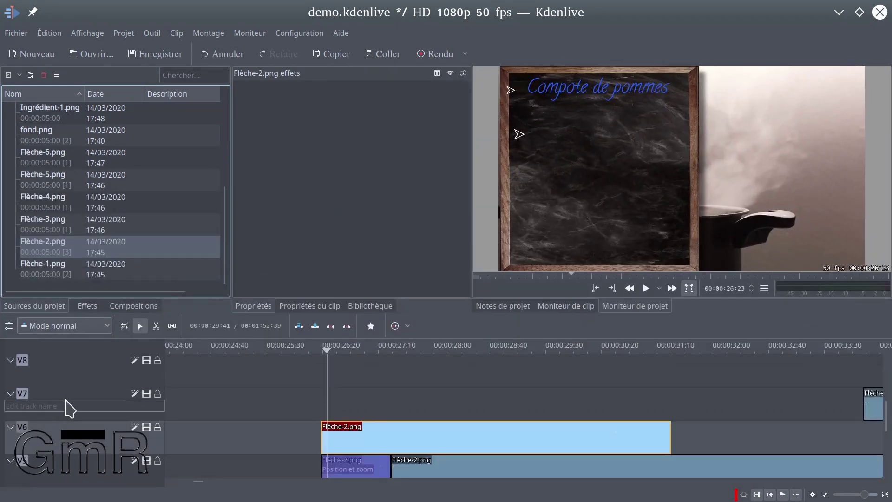
- Select the short Flèche-2.png clip on V5 and step through its Position et zoom keyframes to the last one
scroll(285, 400, left, 2)
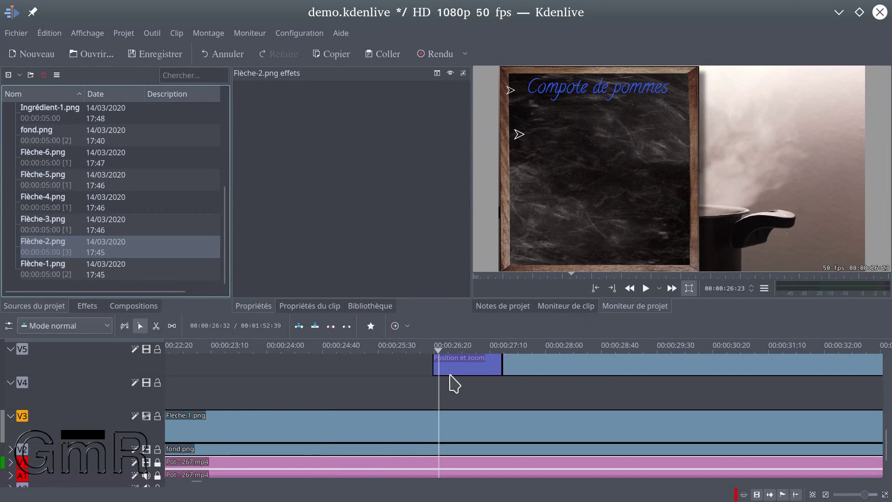
scroll(453, 380, left, 1)
scroll(363, 378, right, 3)
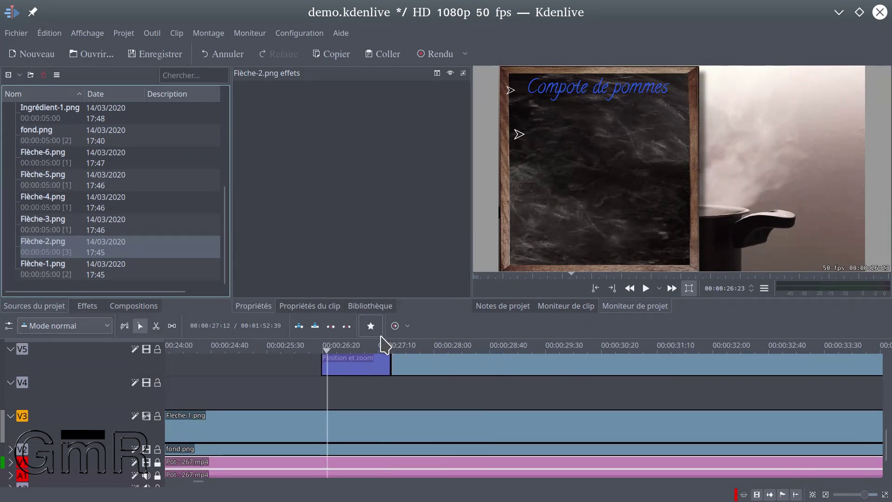
scroll(117, 386, up, 3)
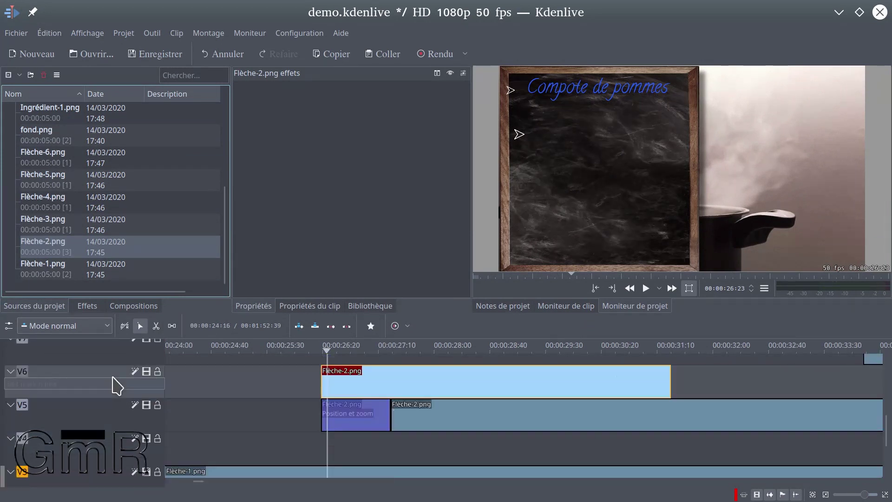
mouse_move(365, 380)
mouse_down()
mouse_move(485, 385)
mouse_move(358, 395)
mouse_up()
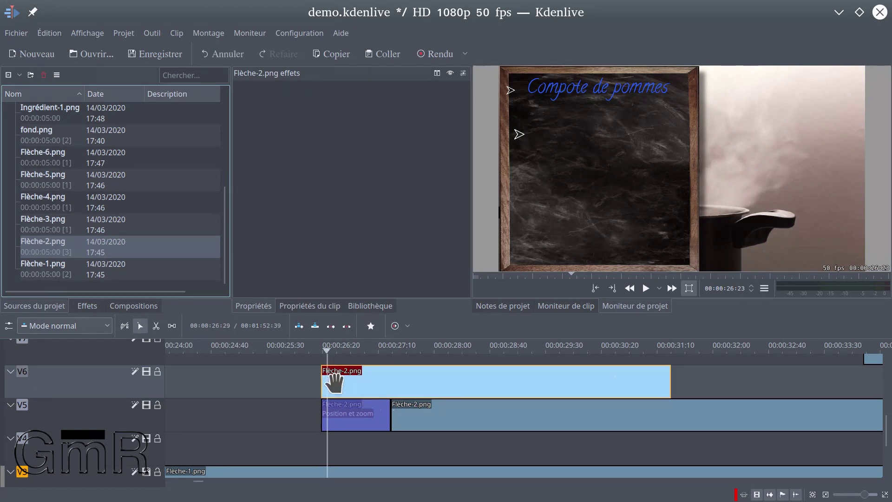
click(354, 412)
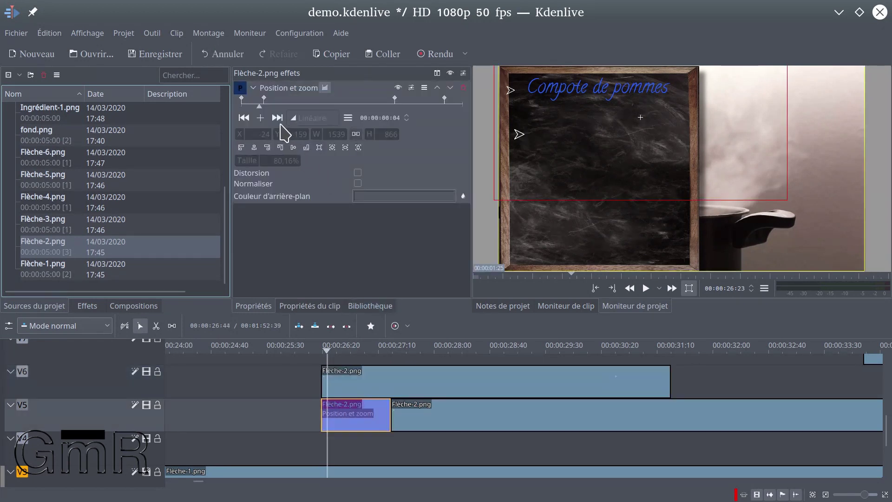
click(277, 118)
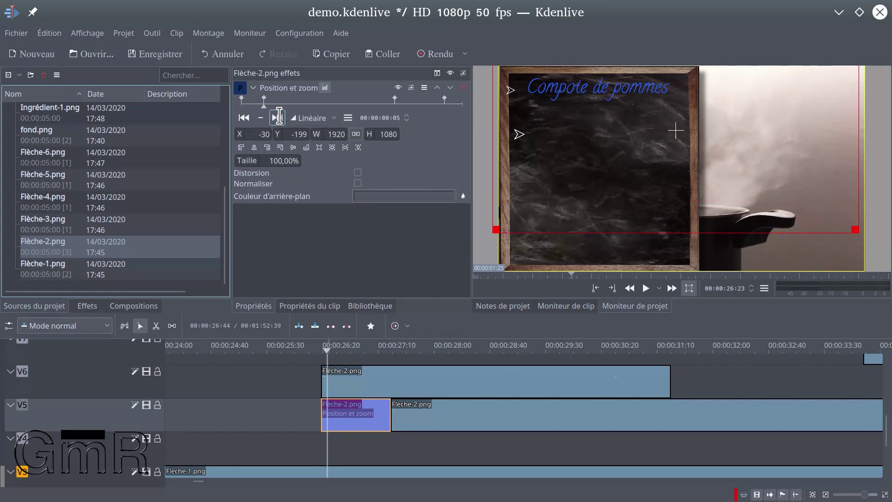
click(278, 117)
click(277, 117)
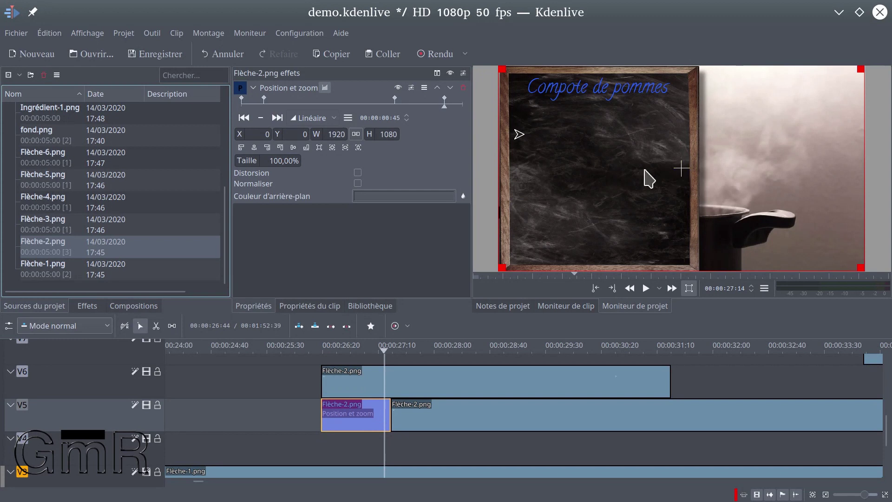
- Set the Y position of the short Flèche-2.png clip's enlarged keyframe at 00:00:00:34 to -577
click(244, 117)
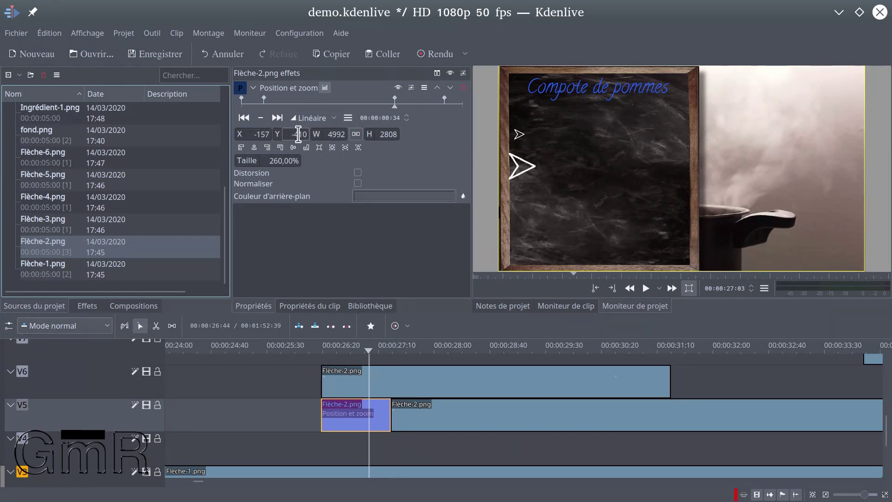
scroll(299, 135, down, 3)
scroll(298, 134, down, 3)
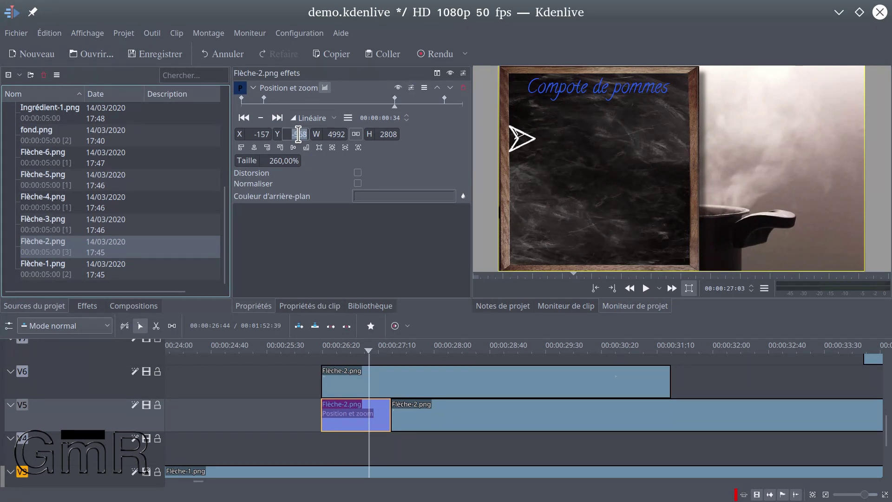
scroll(298, 134, down, 3)
scroll(298, 134, down, 2)
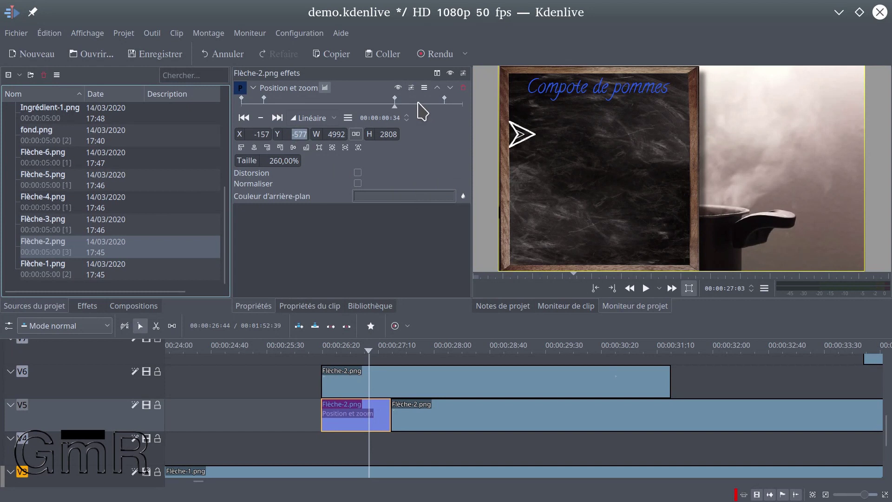
- Set the Y position of the clip's second keyframe, at 00:00:00:05, to -239
click(243, 118)
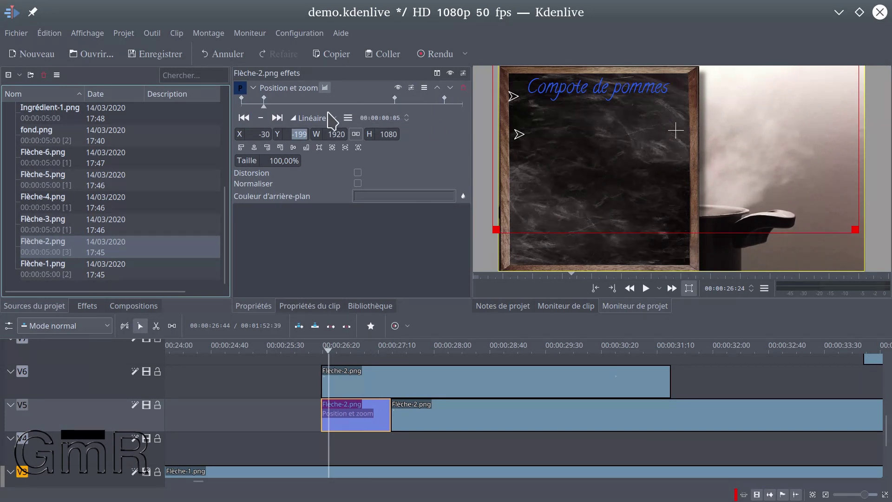
scroll(302, 135, up, 2)
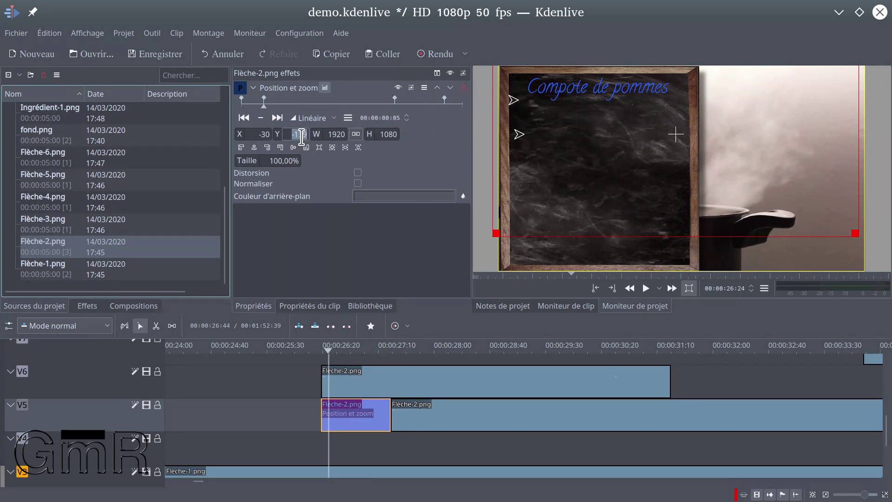
scroll(302, 135, down, 5)
scroll(302, 135, down, 1)
scroll(302, 135, down, 1)
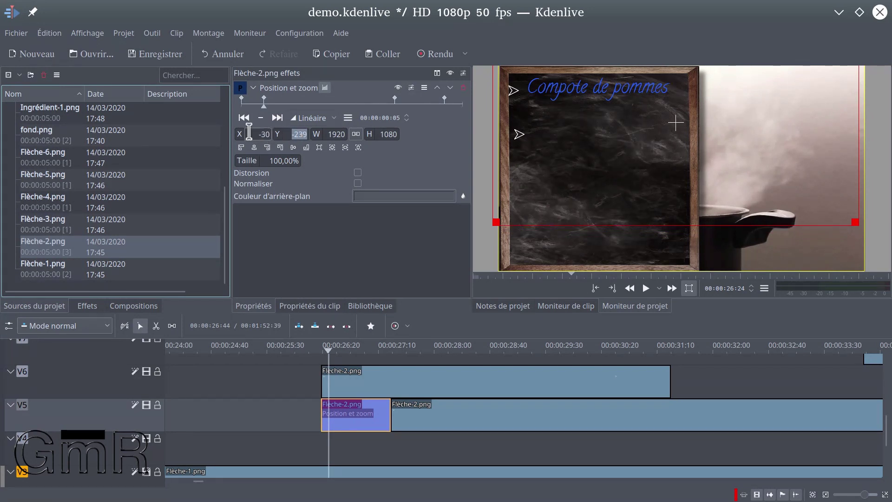
- Set the X position of the keyframe at 00:00:00:05 to 0
scroll(260, 135, down, 3)
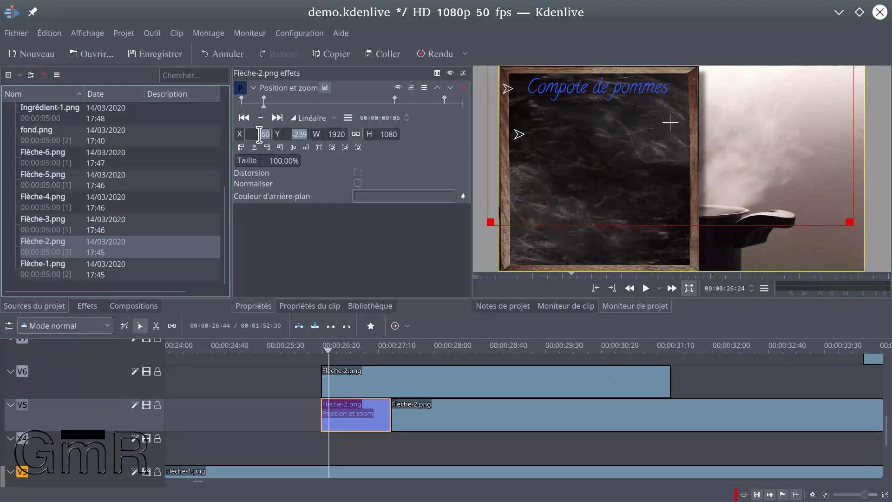
scroll(259, 134, up, 3)
scroll(259, 135, up, 2)
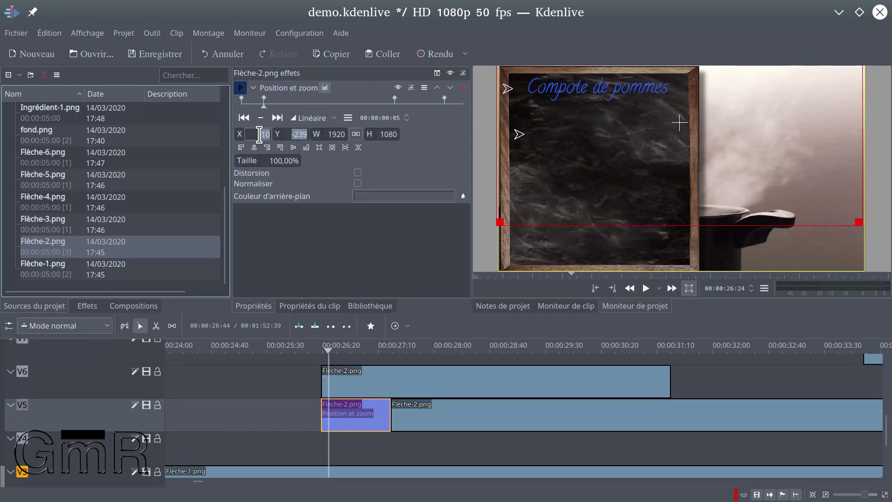
scroll(259, 135, up, 1)
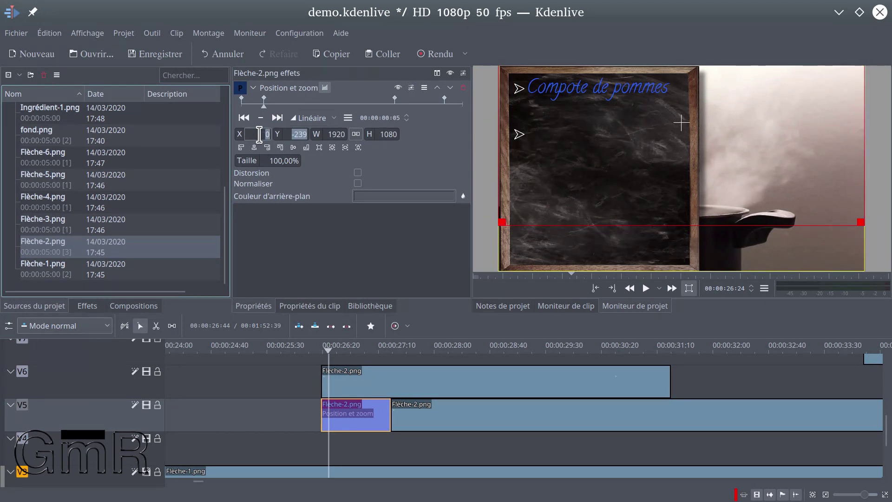
scroll(259, 134, up, 1)
scroll(259, 135, down, 1)
- Set the size of the clip's first Position et zoom keyframe to 100%
click(244, 118)
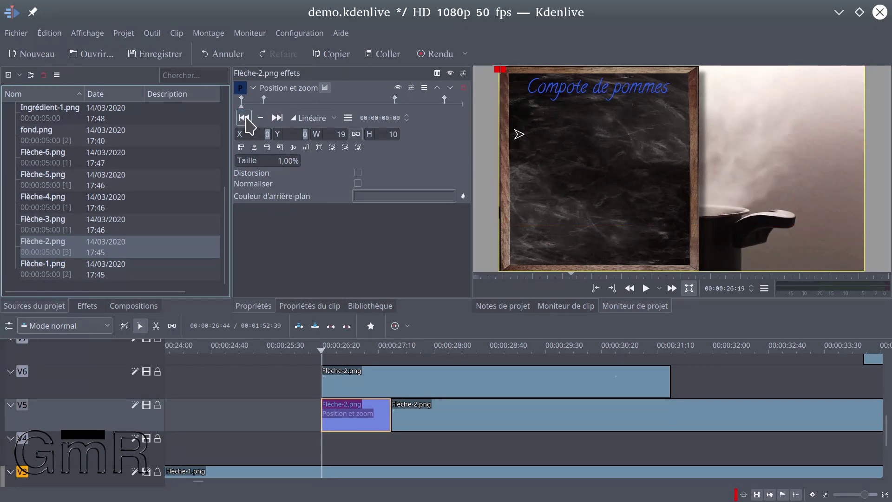
double_click(288, 161)
text(10)
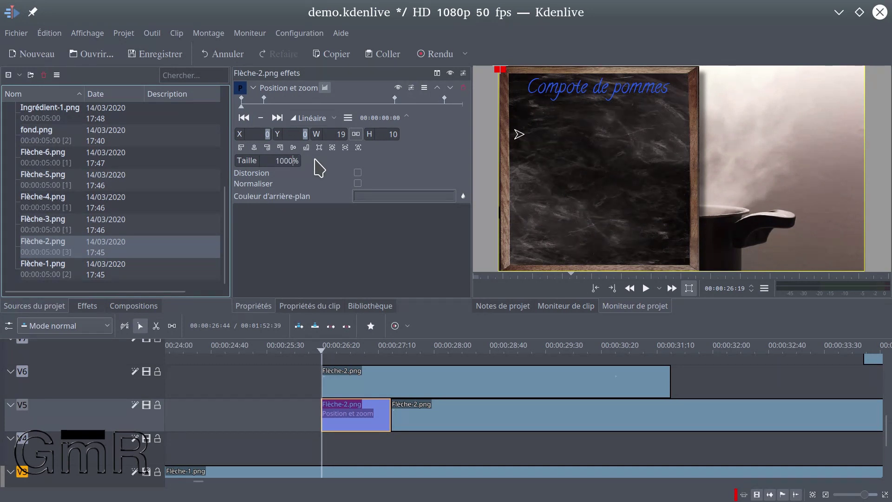
text(0)
key(Return)
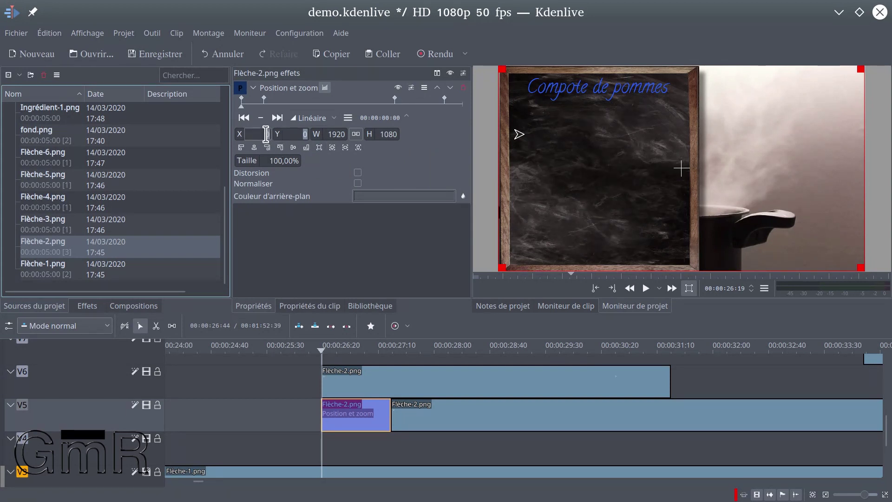
- Shift the first keyframe's X position to -1
scroll(259, 132, down, 2)
scroll(259, 132, down, 3)
scroll(259, 132, up, 1)
scroll(259, 132, up, 1)
scroll(259, 132, up, 1)
scroll(259, 132, up, 1)
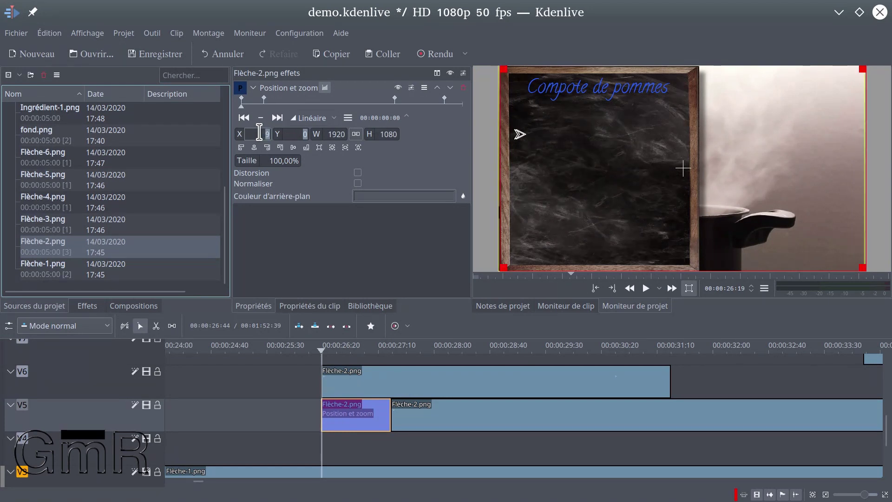
scroll(260, 132, down, 1)
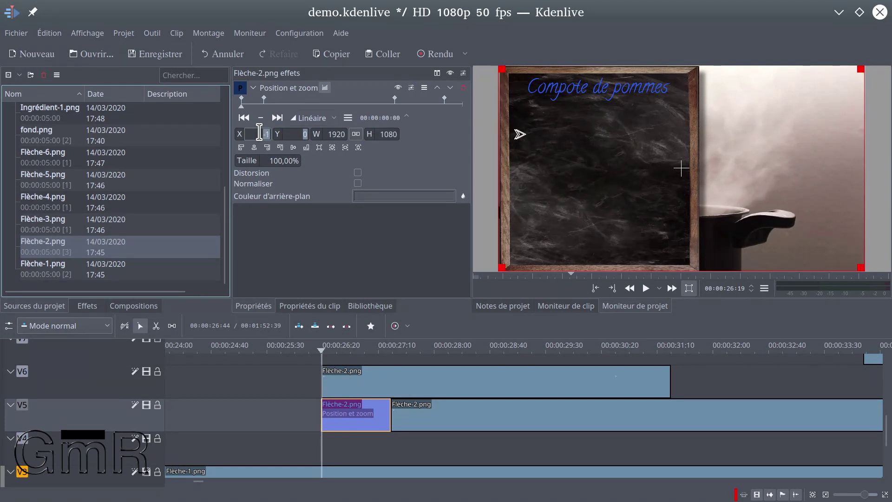
- Shift the first keyframe's Y position to -250 so the arrow sits beside the title
scroll(289, 133, up, 10)
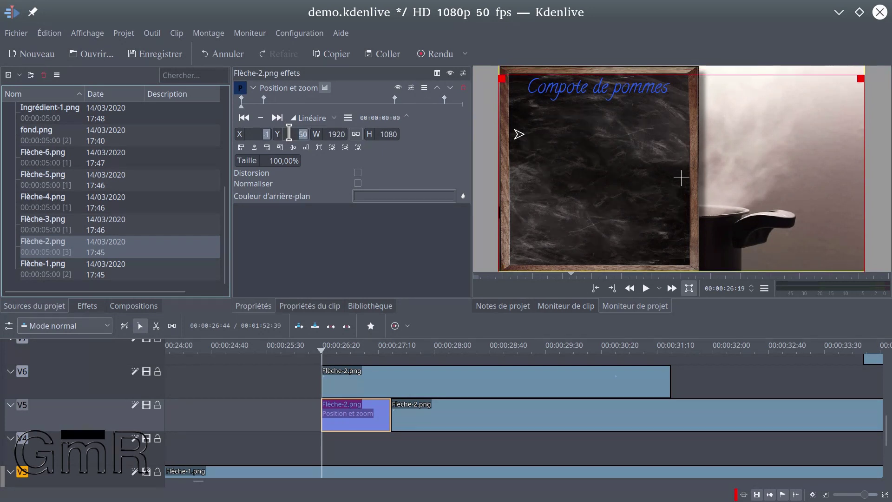
scroll(289, 132, down, 19)
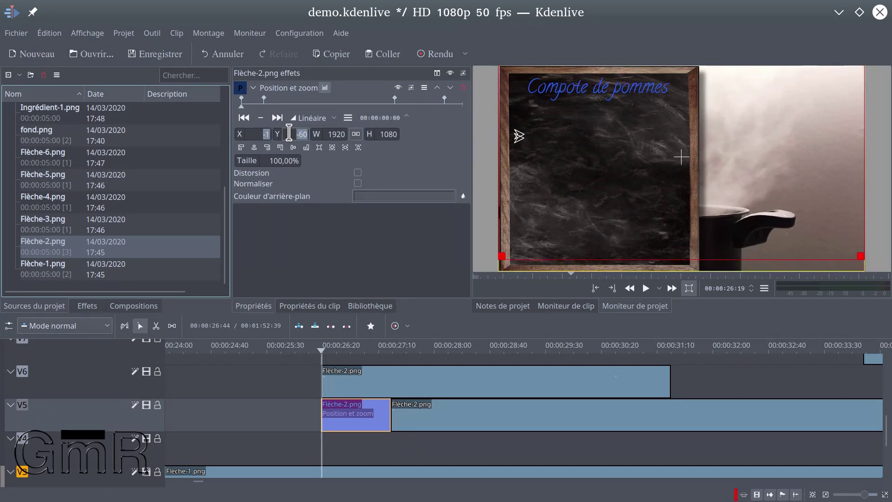
scroll(289, 132, down, 13)
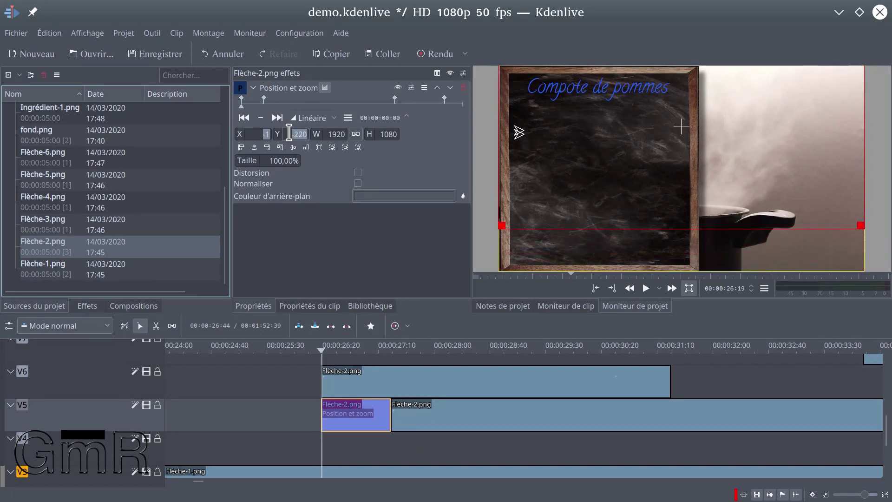
scroll(289, 133, down, 3)
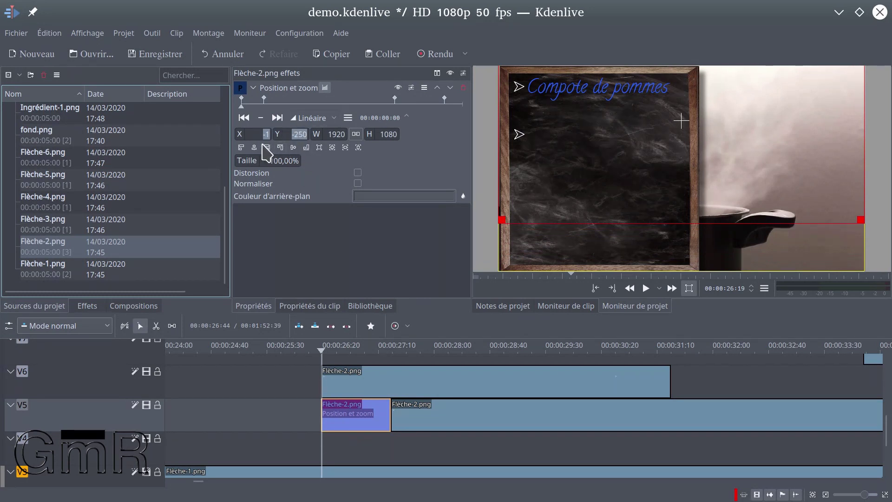
- Match the first keyframe's position to the second keyframe by setting Y to -239 and X to 0
click(277, 117)
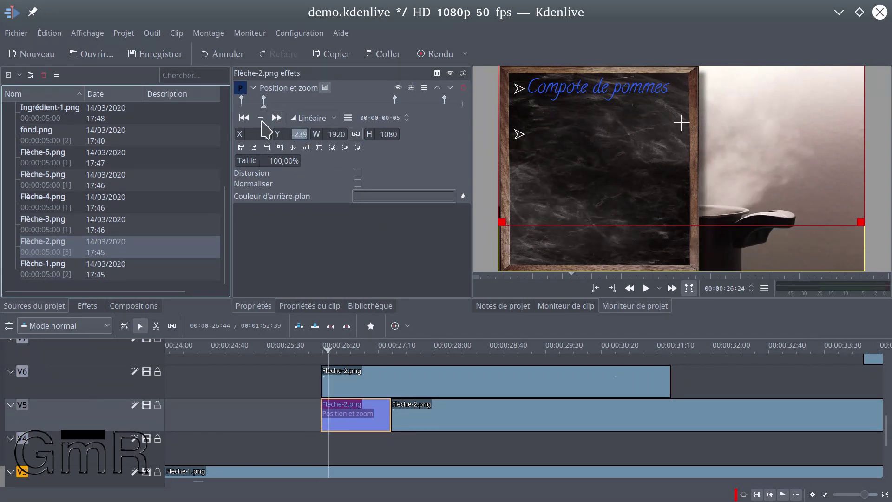
click(244, 118)
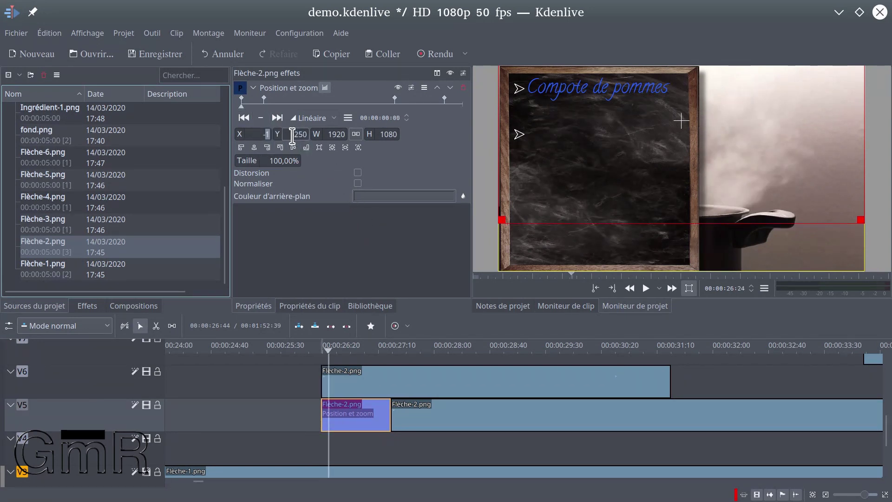
click(292, 135)
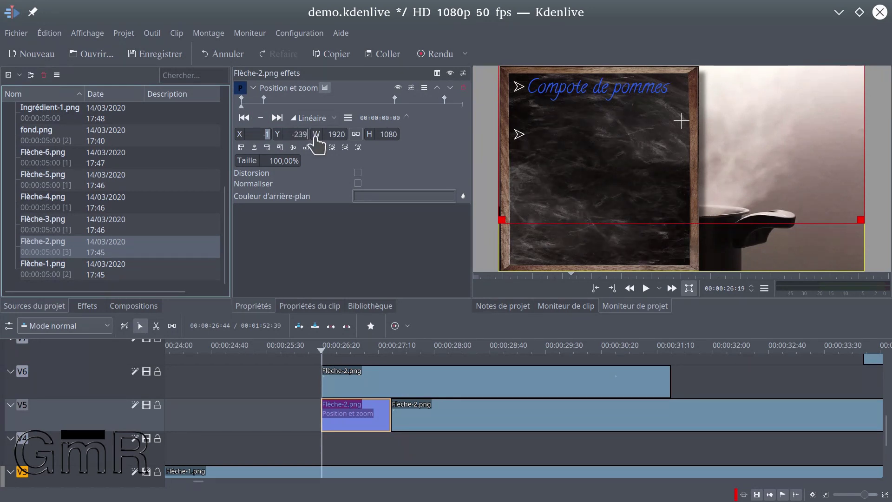
click(260, 132)
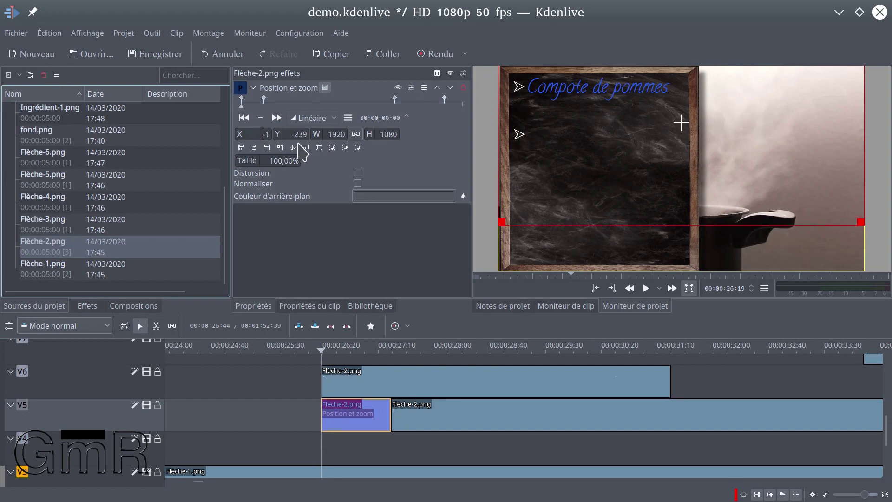
click(278, 117)
click(244, 118)
text(0)
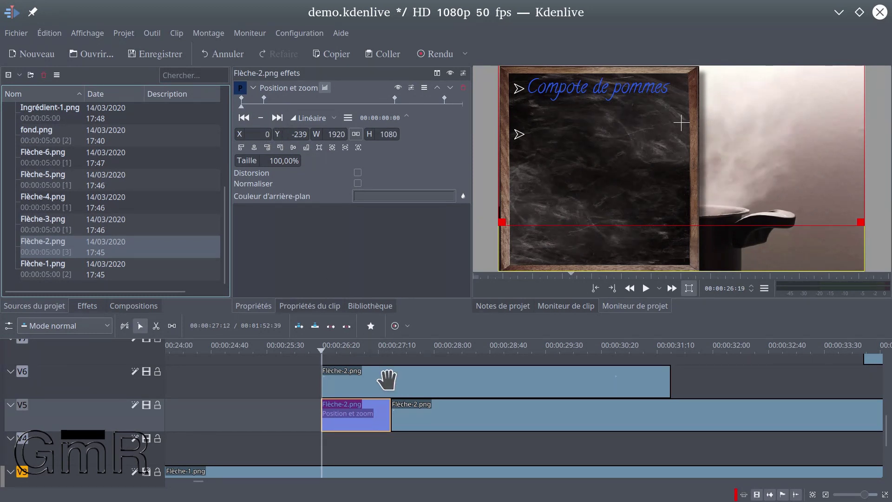
- Delete the reference Flèche-2.png clip from track V6 and save the project
click(387, 381)
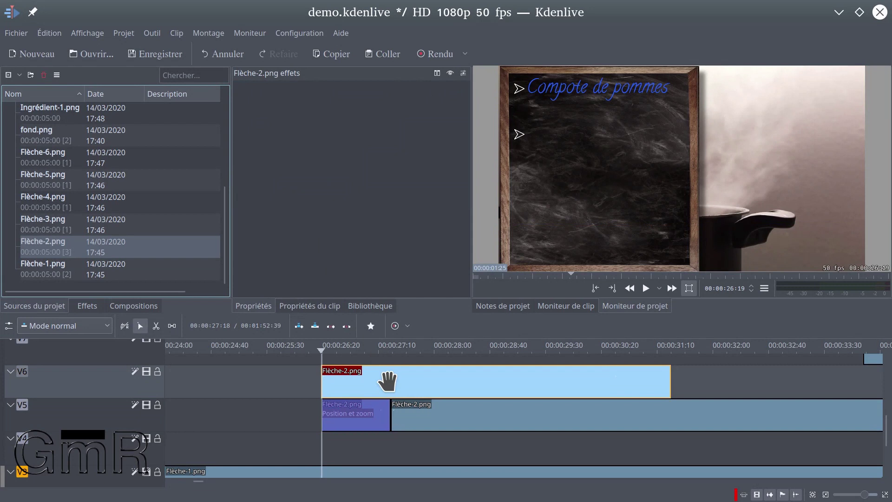
key(Delete)
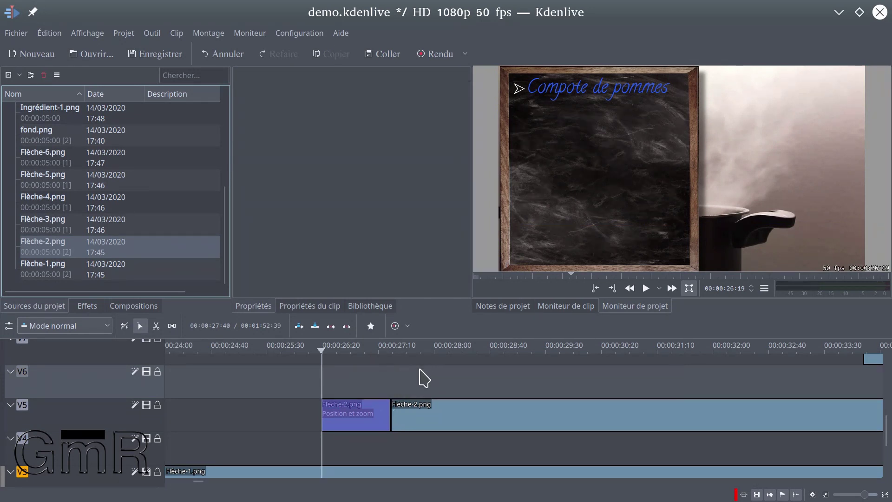
click(160, 55)
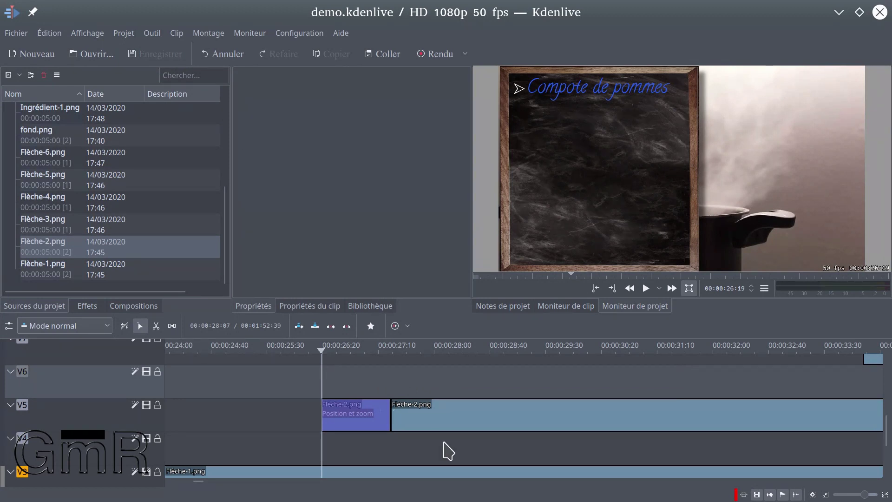
- Play the second arrow's animation and move the playhead just past the start of the long Flèche-6.png clip on V13
key(space)
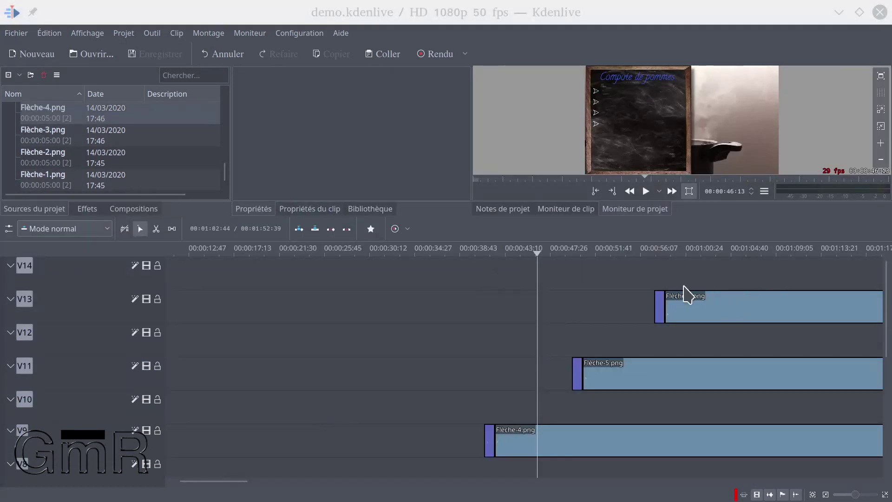
click(667, 255)
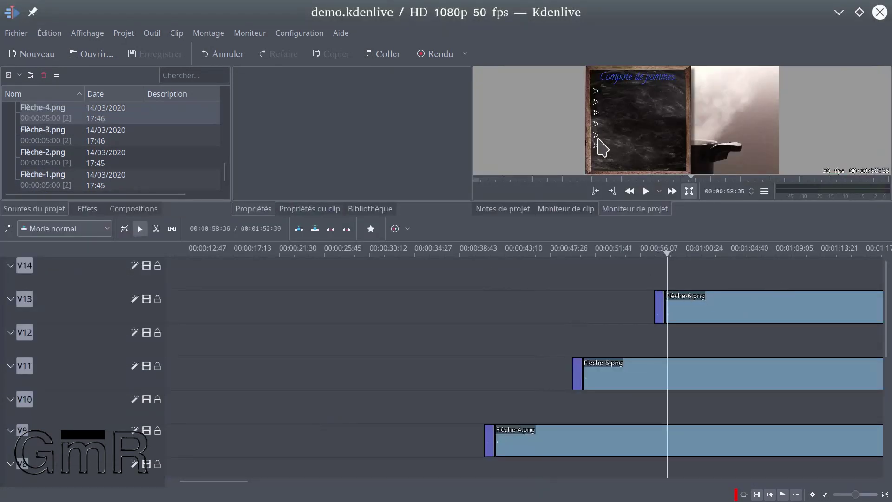
- Place Ingrédient-1.png on track V4 right after Réalisation.png, aligned with the start of the animated Flèche-1.png clip on V3
scroll(440, 400, down, 5)
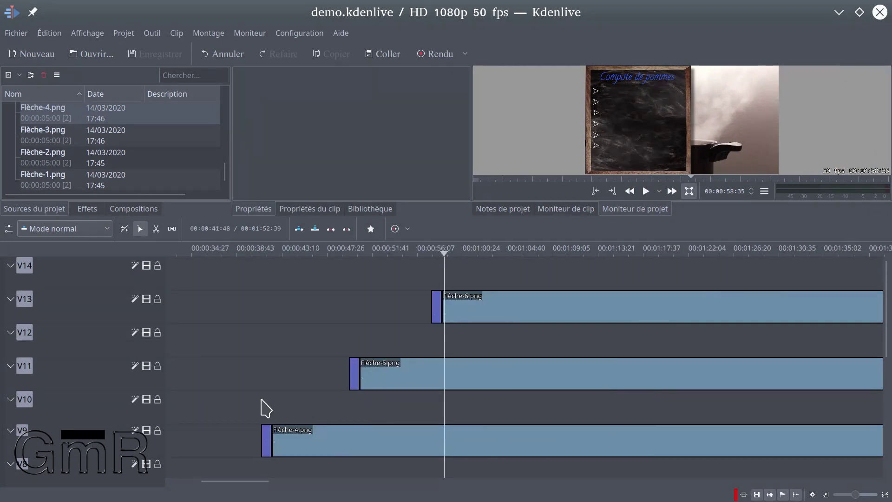
scroll(266, 409, up, 5)
scroll(99, 432, down, 5)
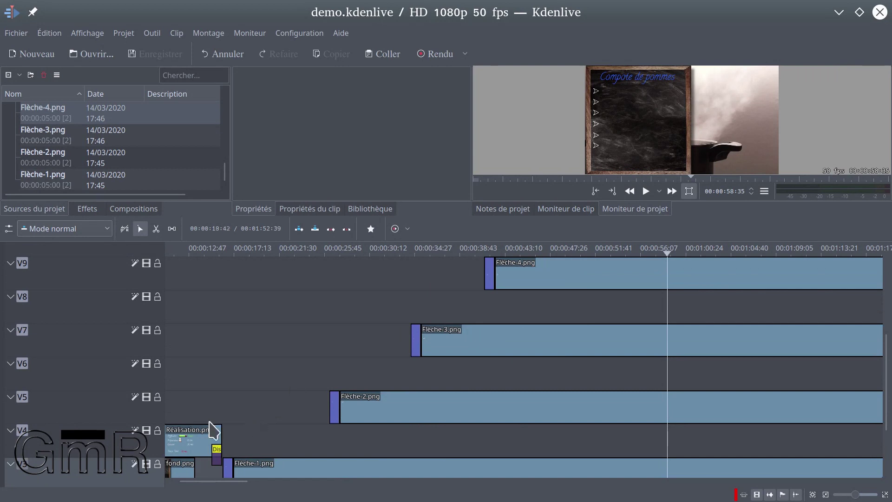
scroll(96, 435, down, 2)
click(271, 420)
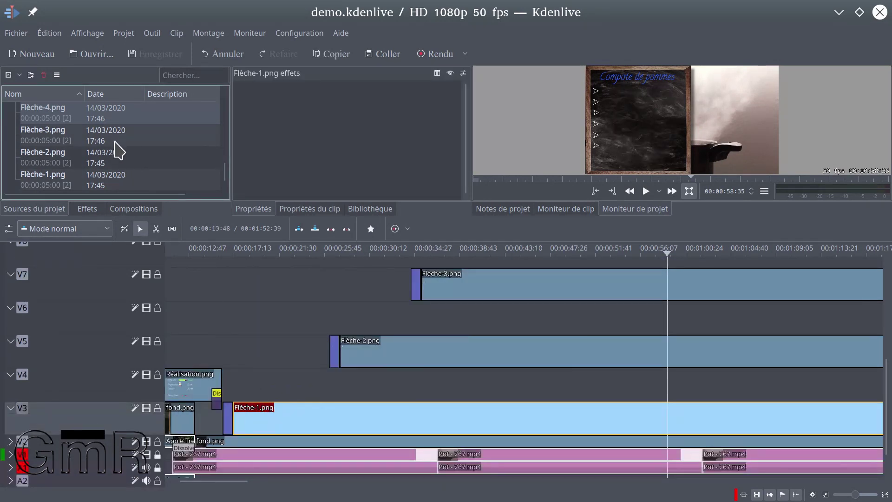
scroll(119, 147, up, 2)
scroll(119, 148, up, 2)
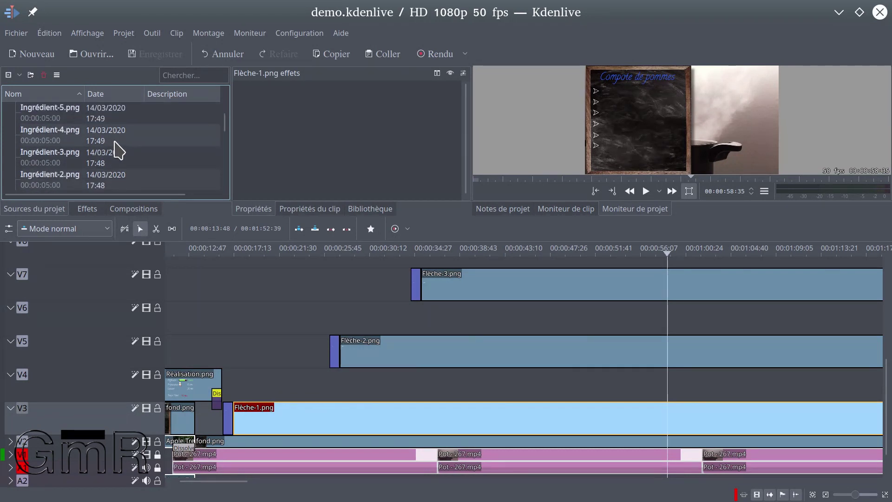
scroll(117, 147, down, 2)
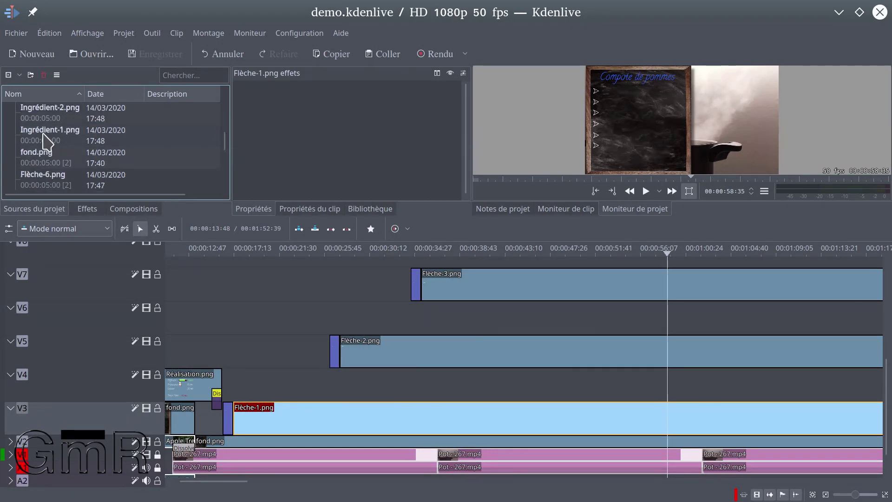
drag(48, 139, 229, 454)
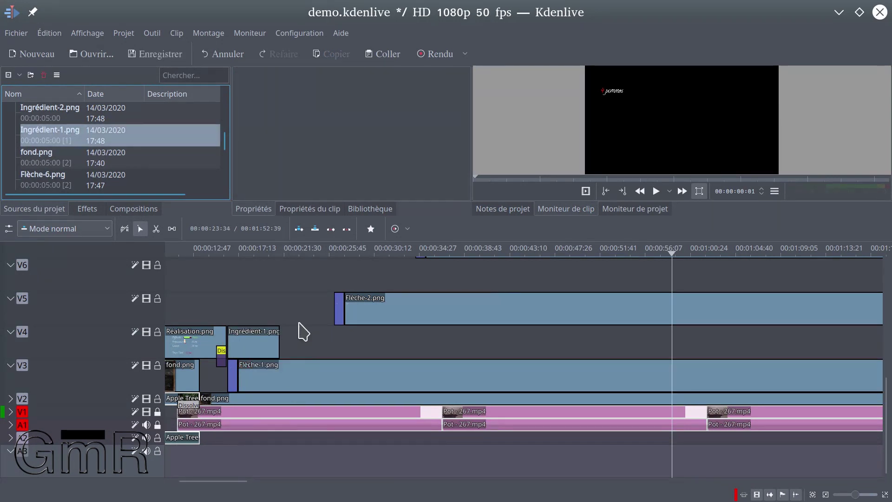
- Extend the Ingrédient-1.png clip on V4 so it ends together with the Flèche-1.png clip on V3
drag(278, 336, 679, 367)
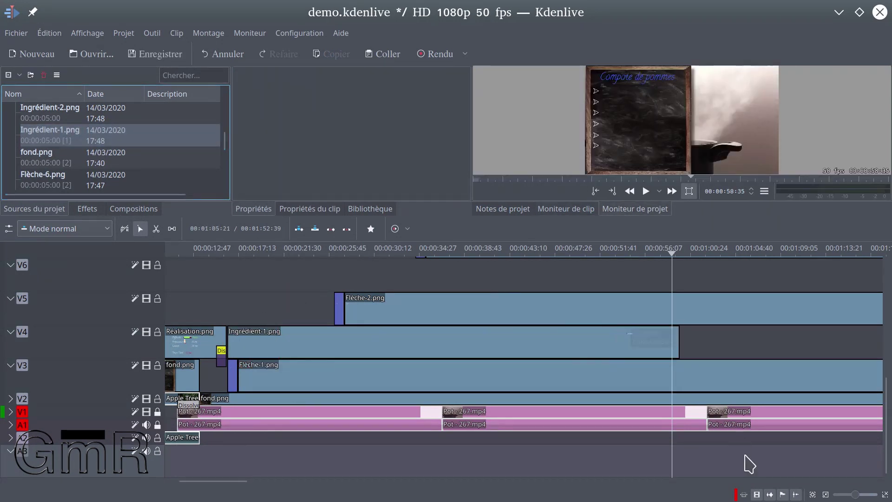
click(812, 494)
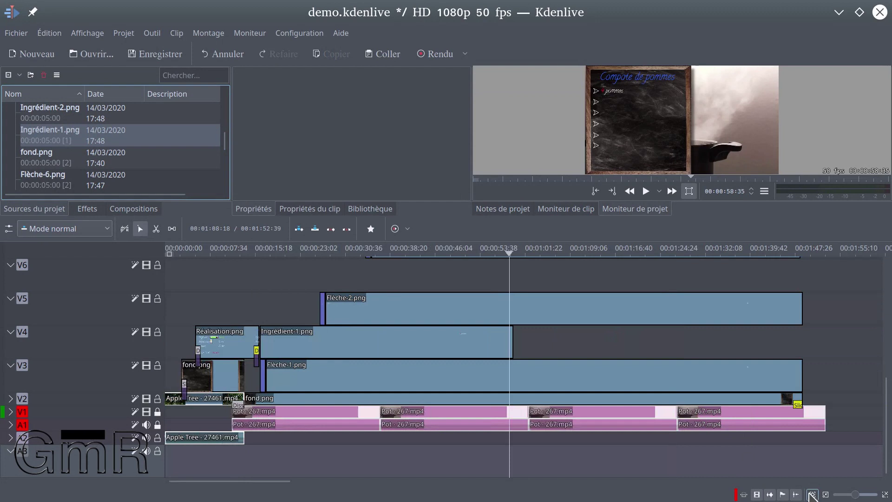
drag(510, 344, 806, 350)
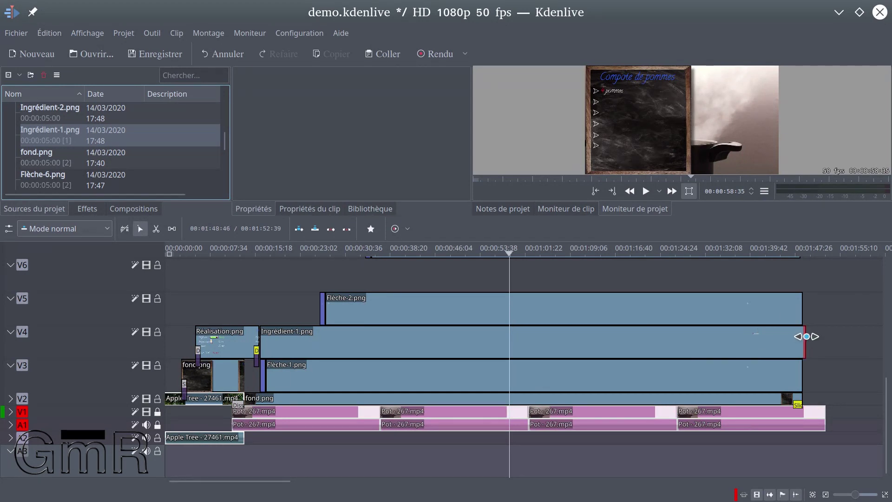
drag(805, 335, 806, 346)
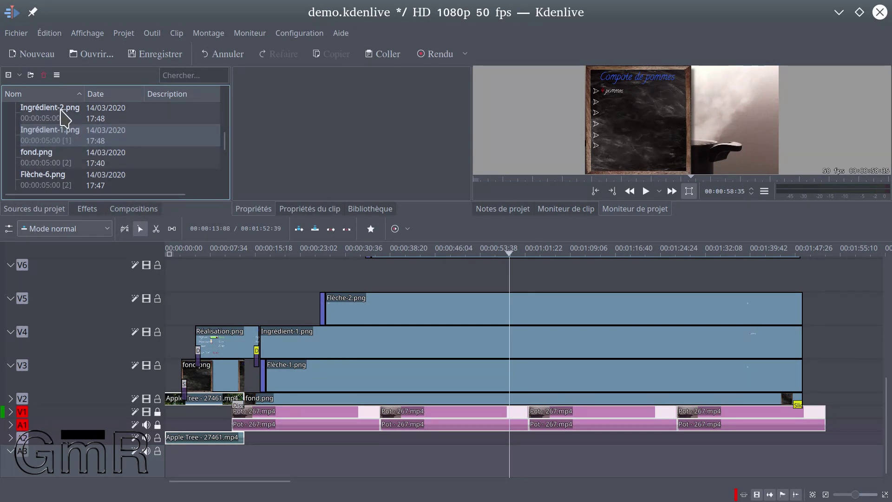
- Add Ingrédient-2.png to track V6, aligned with the start of the animated Flèche-2.png clip on V5
drag(68, 116, 323, 278)
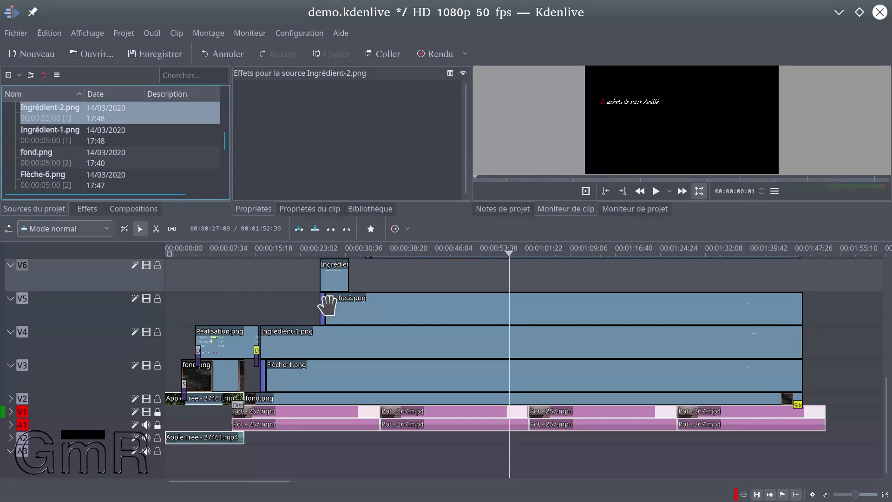
scroll(329, 307, up, 5)
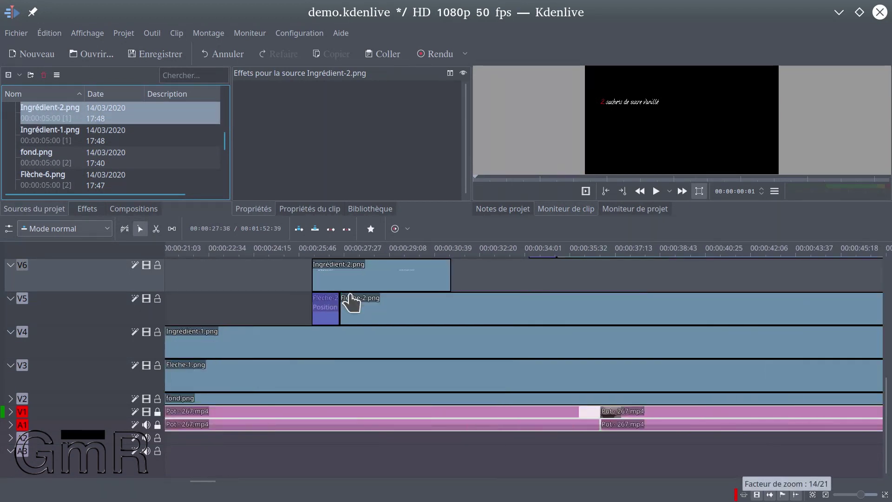
scroll(354, 298, down, 1)
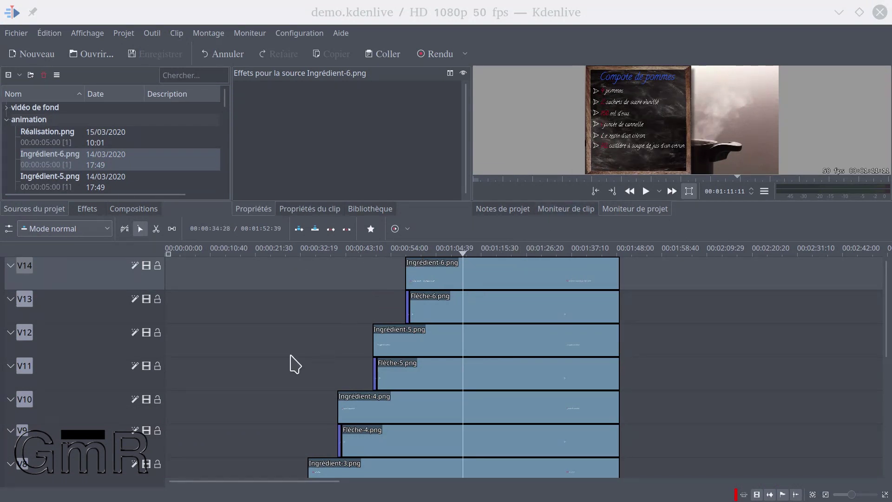
- Play the timeline from the end of Réalisation.png into the start of Ingrédient-1.png and the first arrow's animation
scroll(189, 404, right, 3)
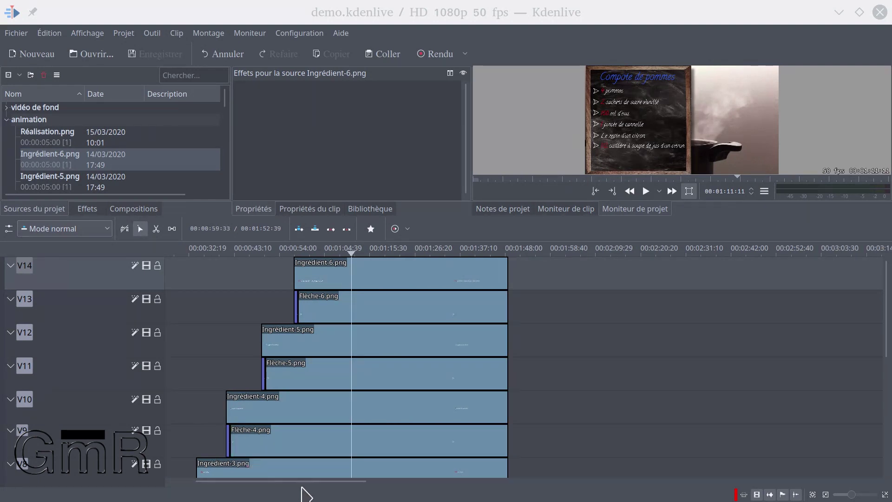
drag(309, 483, 245, 444)
drag(885, 300, 887, 425)
click(225, 320)
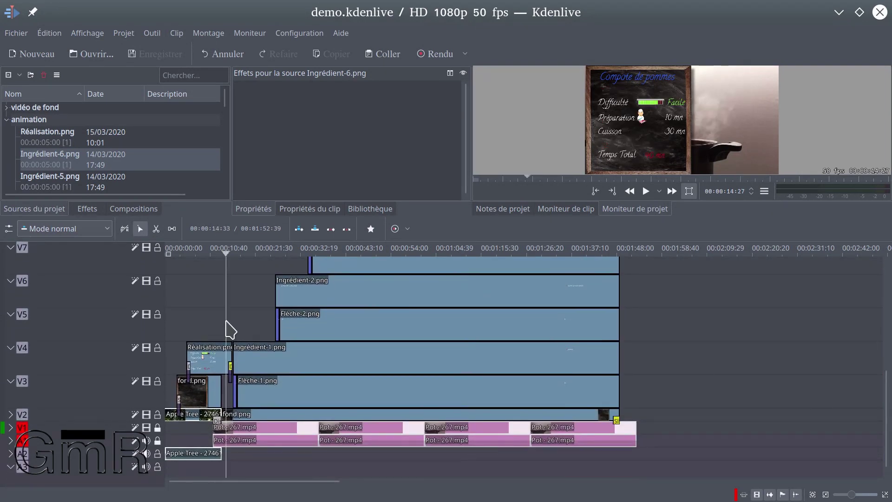
ctrl+scroll(229, 329, up, 5)
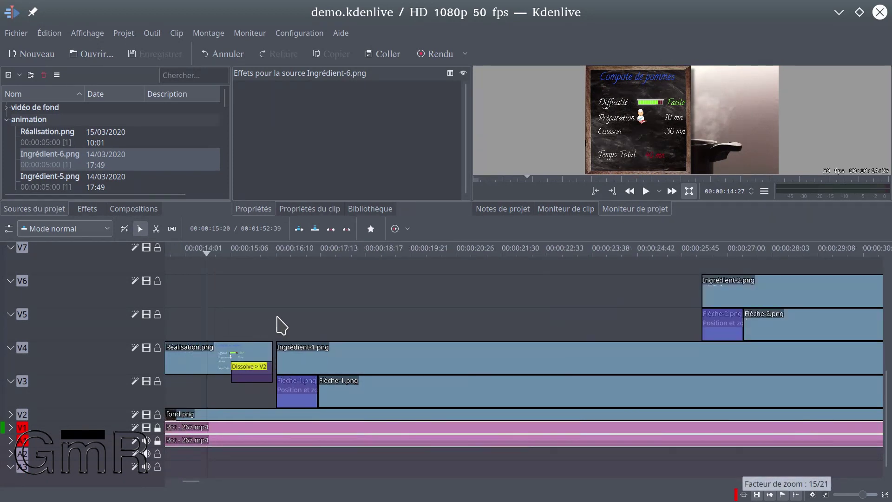
key(space)
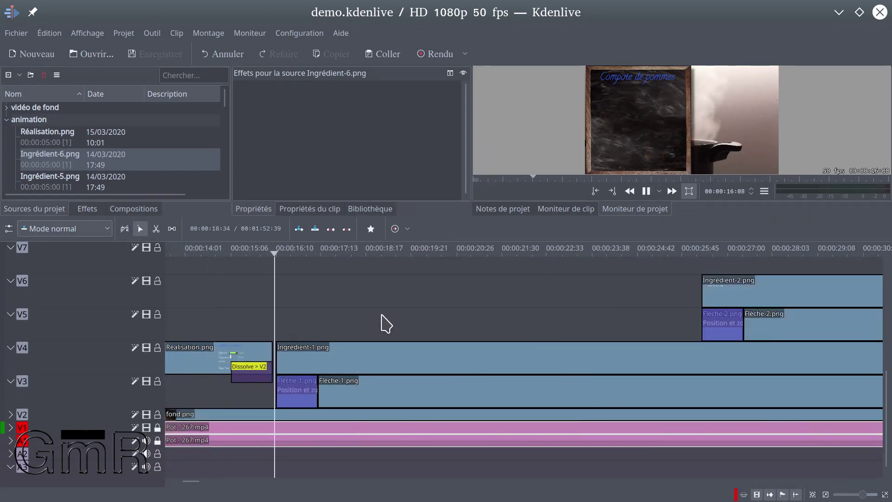
key(space)
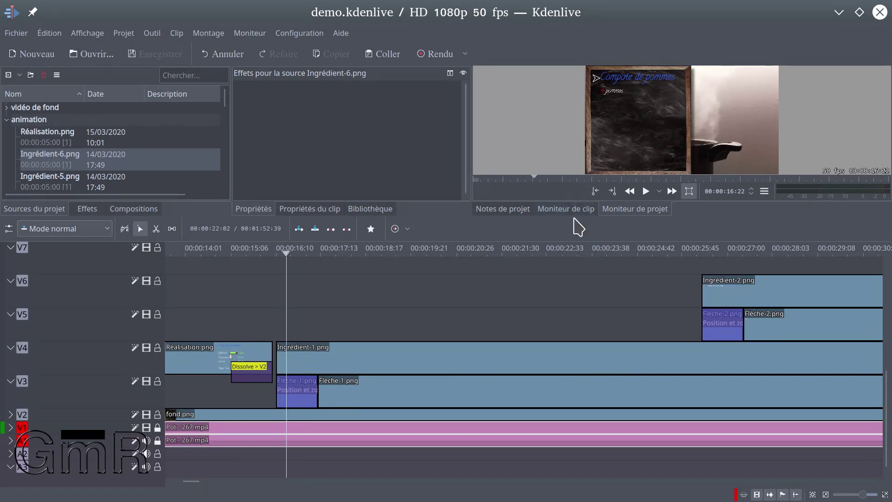
- Enlarge the project monitor and replay the start of Ingrédient-1.png with the first arrow's animation
drag(579, 213, 572, 330)
scroll(106, 447, down, 3)
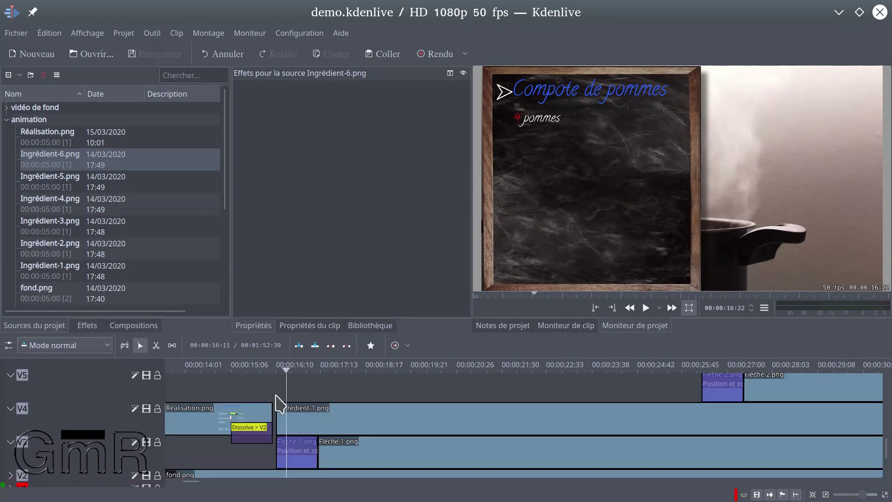
click(274, 393)
key(space)
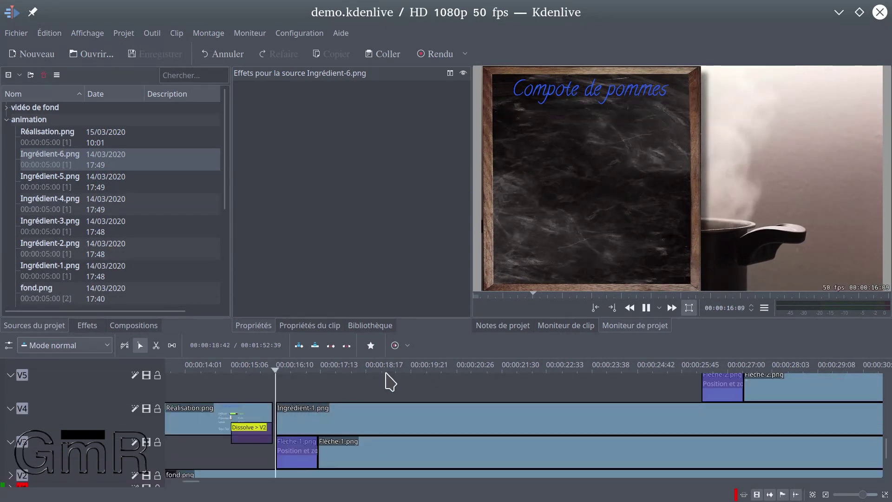
key(space)
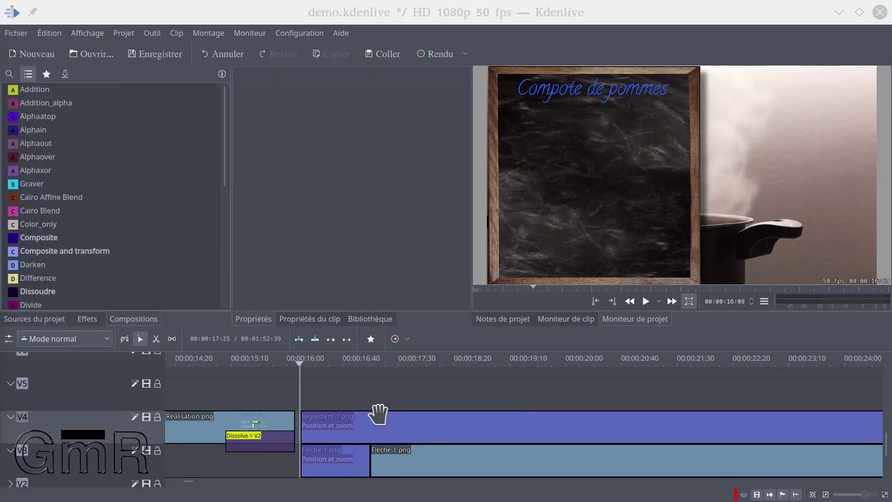
- Split Ingrédient-1.png on V4 where the short animated Flèche-1.png clip ends, and play the passage from just before it
click(342, 457)
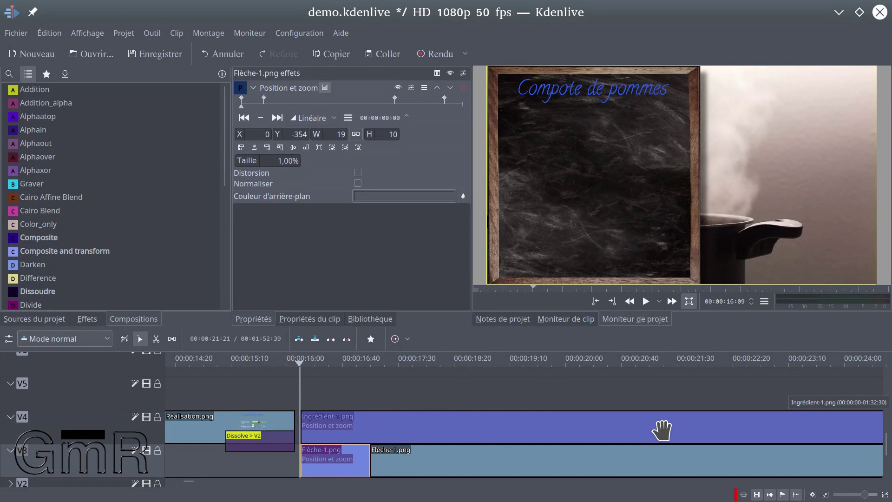
key(alt+Right)
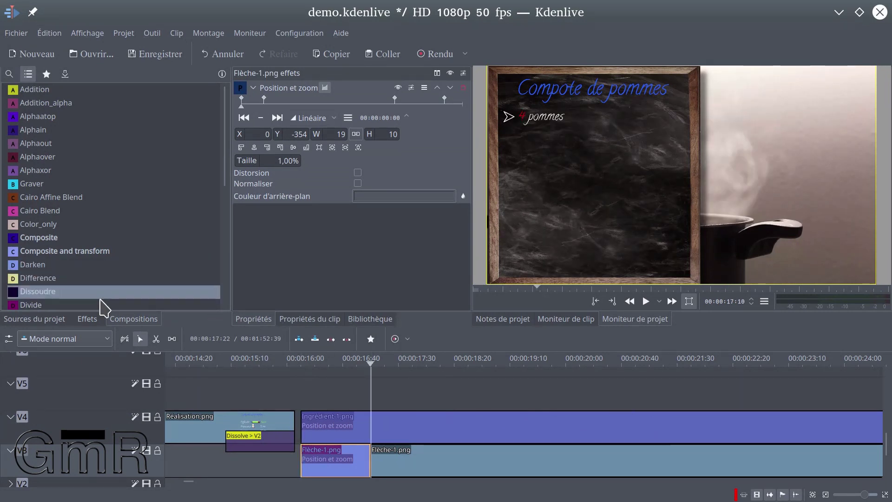
click(156, 339)
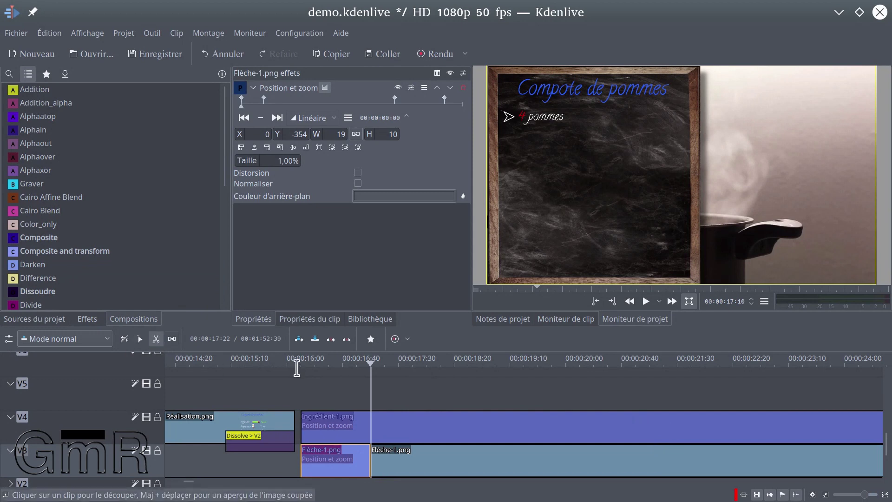
click(373, 420)
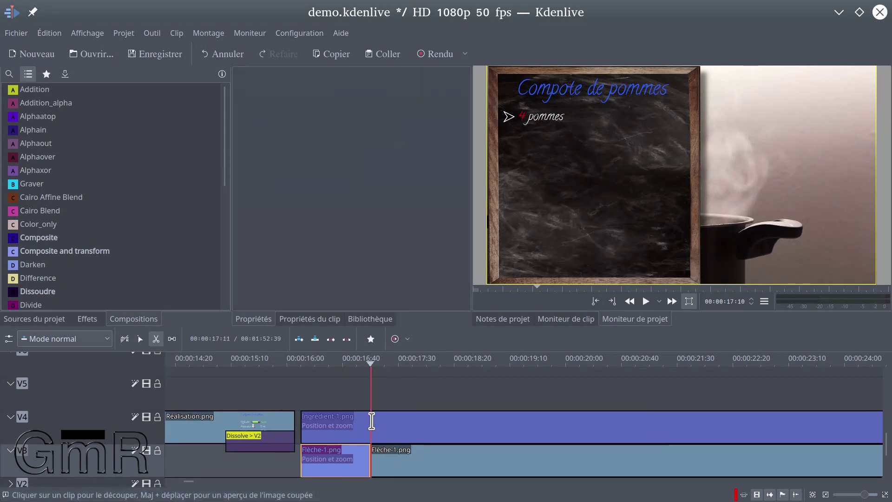
click(138, 340)
click(328, 423)
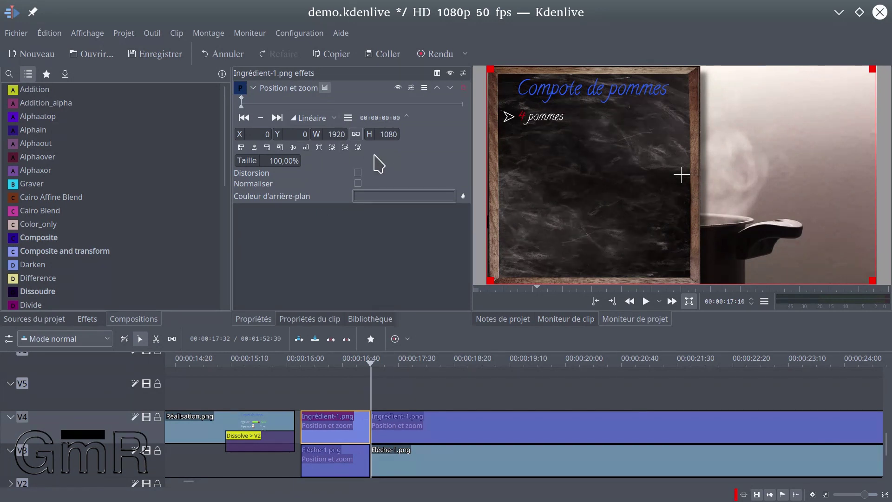
click(299, 391)
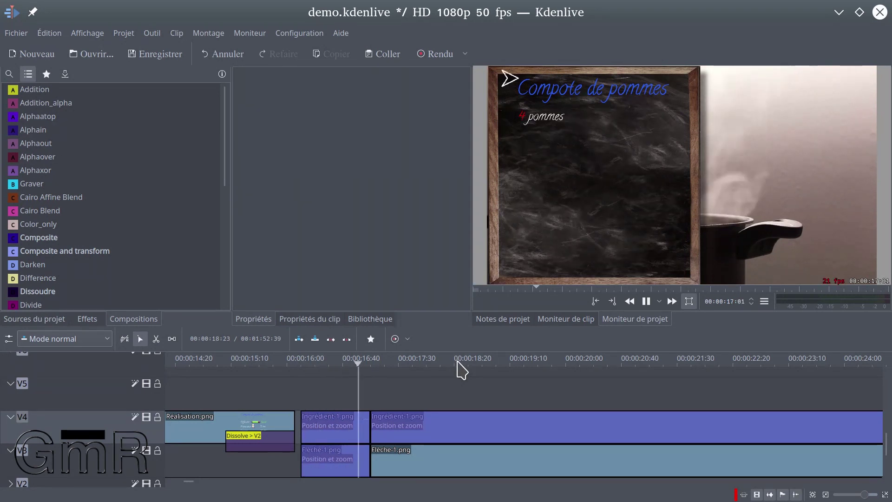
key(space)
- Delete the Position et zoom effect from the short Ingrédient-1.png clip and apply a fresh Position and Zoom from the favourite effects
click(329, 460)
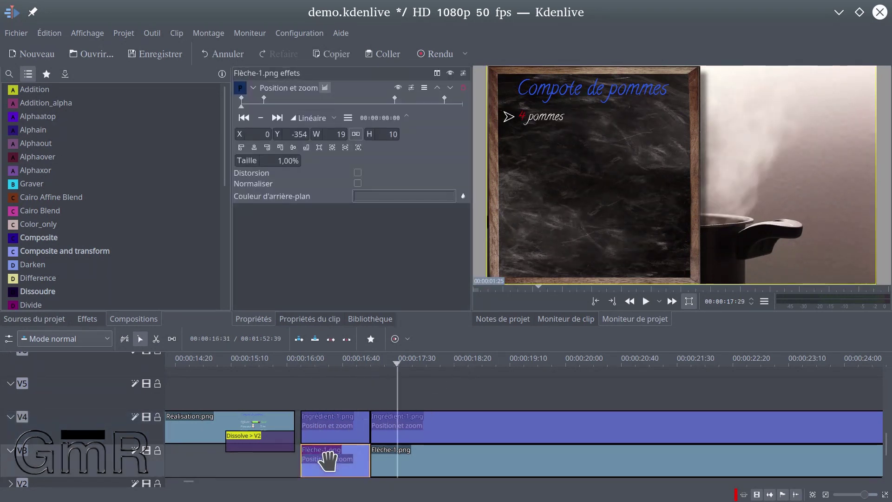
click(332, 430)
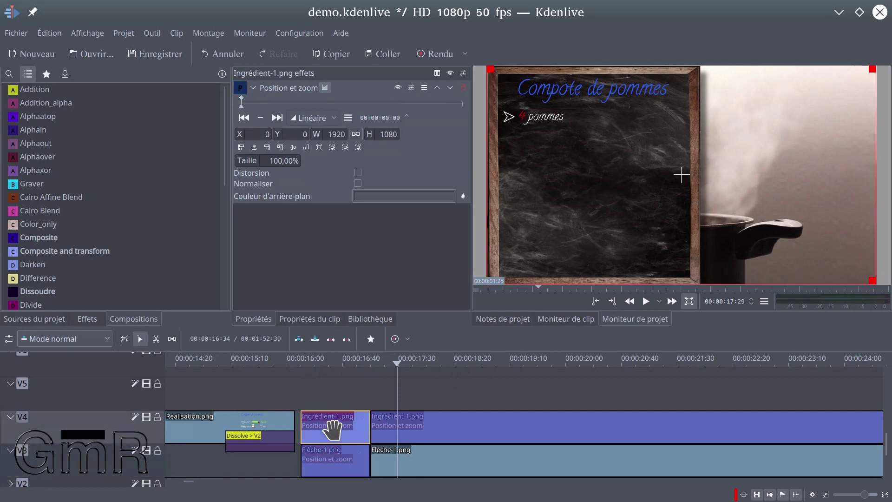
click(466, 89)
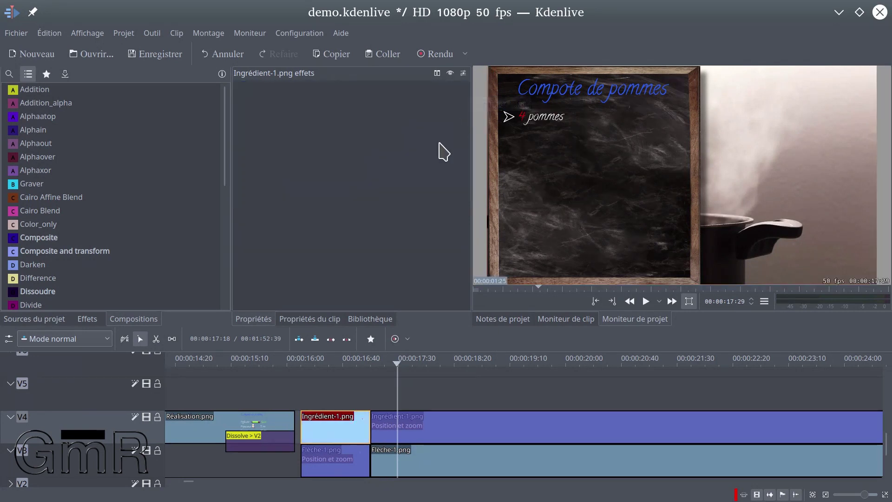
click(377, 340)
drag(393, 423, 335, 423)
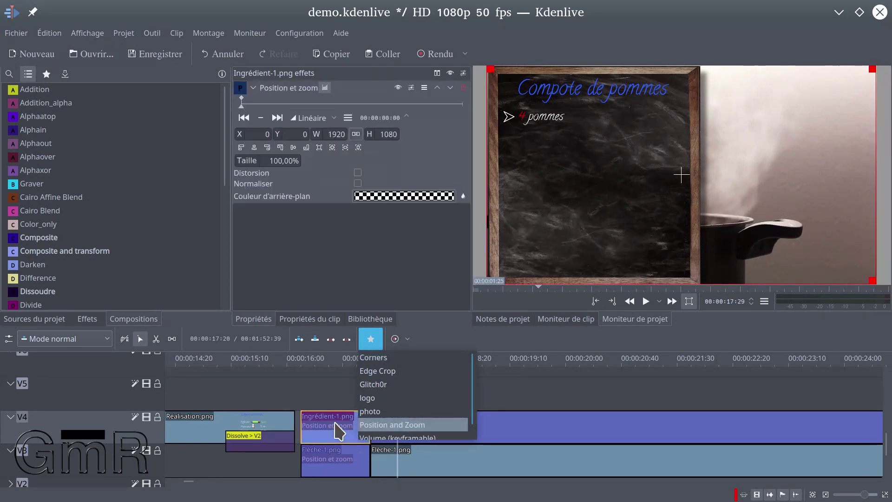
click(379, 258)
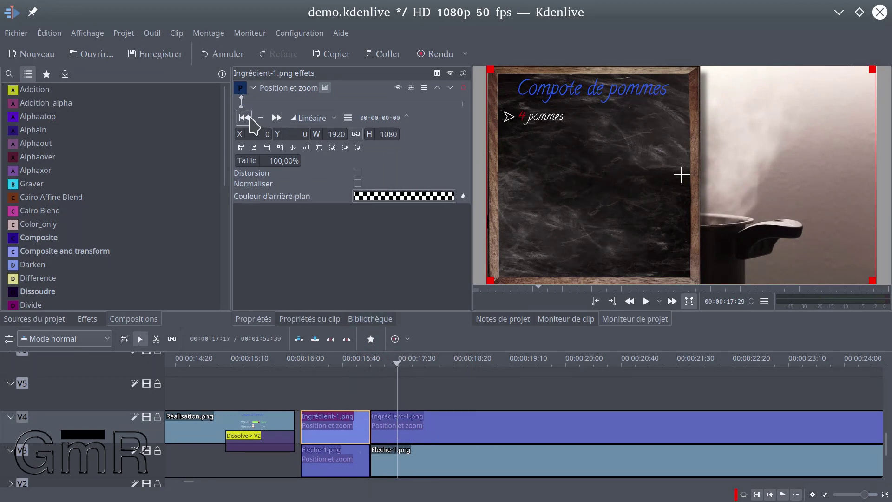
- Shift the short Ingrédient-1.png clip's image sideways beyond the blackboard, to X 867 and Y 2
drag(677, 180, 797, 180)
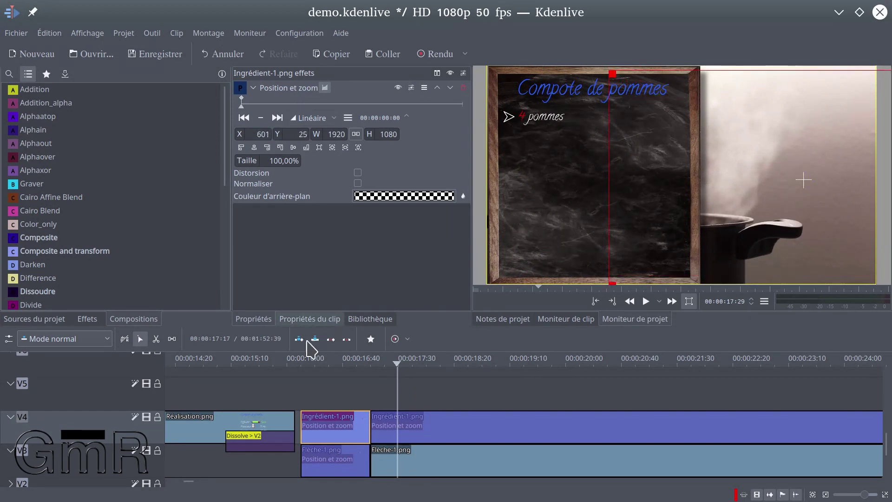
click(326, 361)
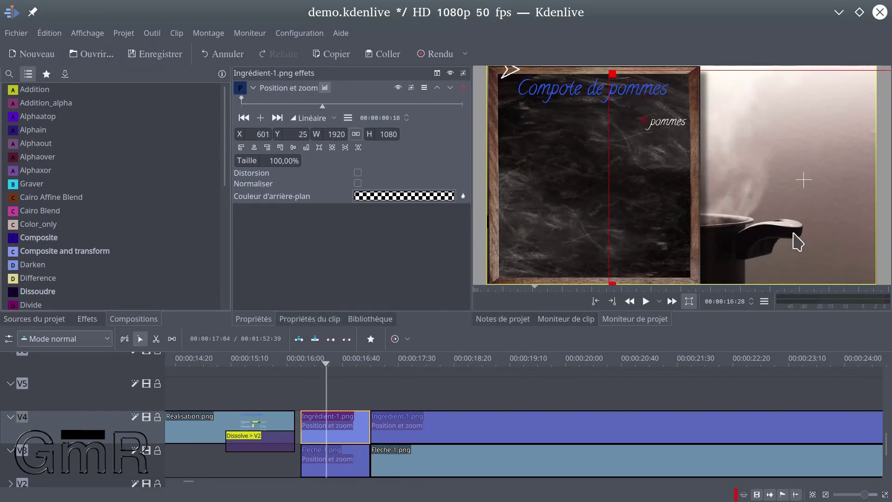
drag(806, 180, 857, 176)
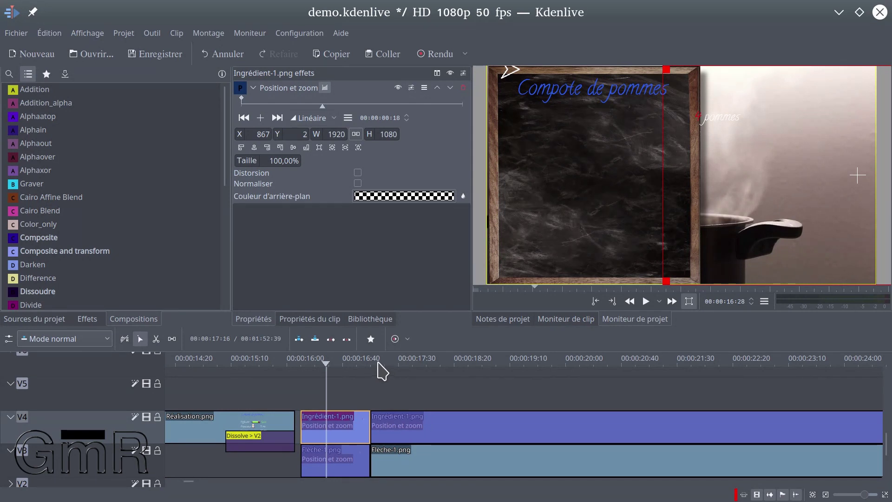
- Reduce the short Ingrédient-1.png clip's image to a size of 1% at its first Position and Zoom keyframe
click(242, 119)
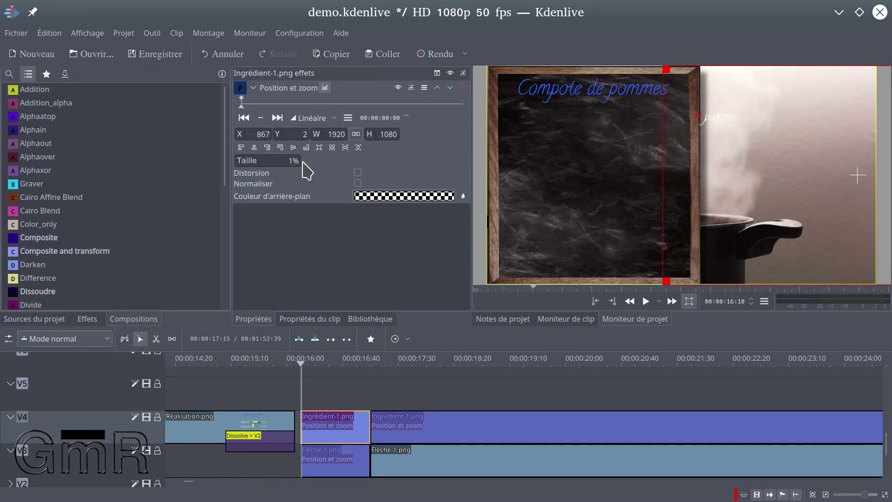
key(Return)
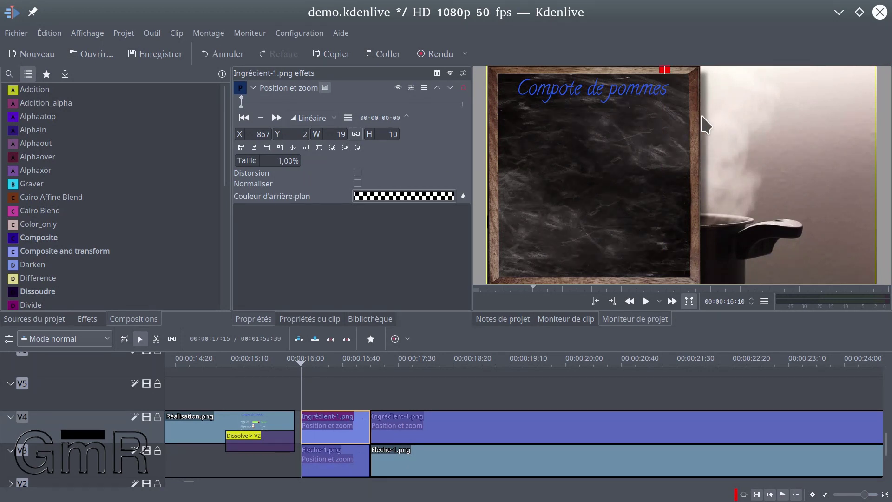
- Add a keyframe at the end of the short Ingrédient-1.png clip with size 100%, centred horizontally and vertically at X 0, Y 0
click(375, 405)
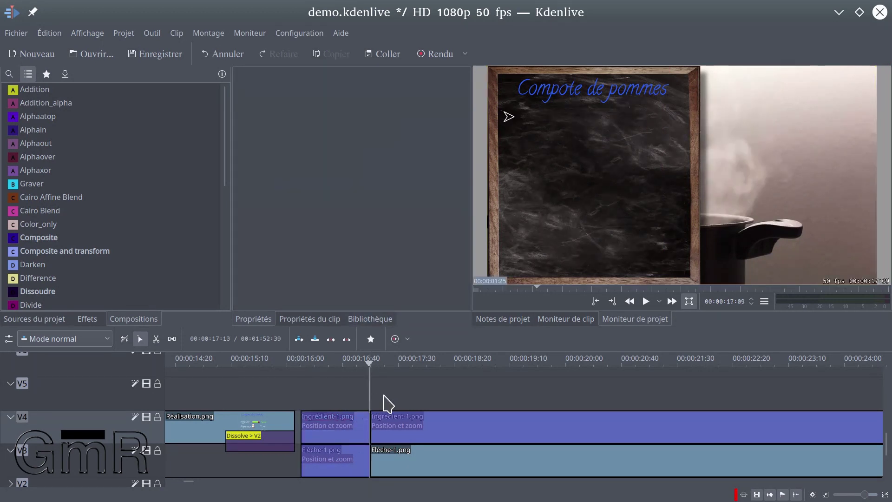
click(355, 419)
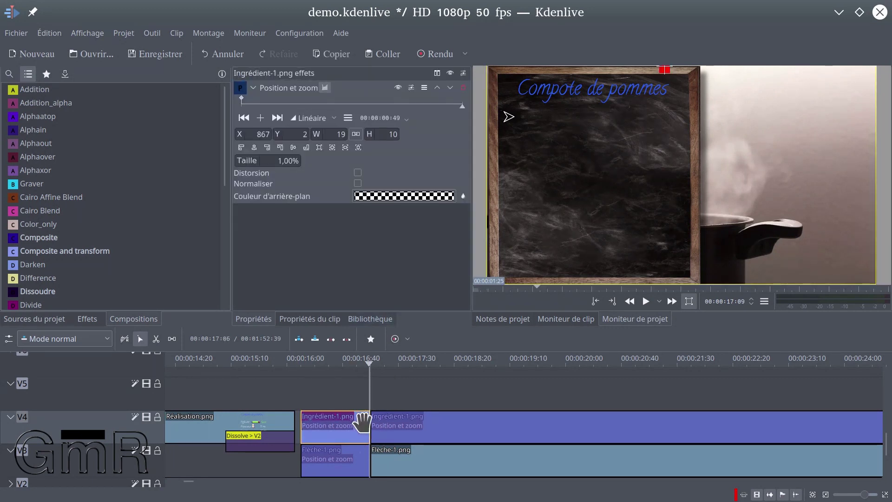
click(264, 116)
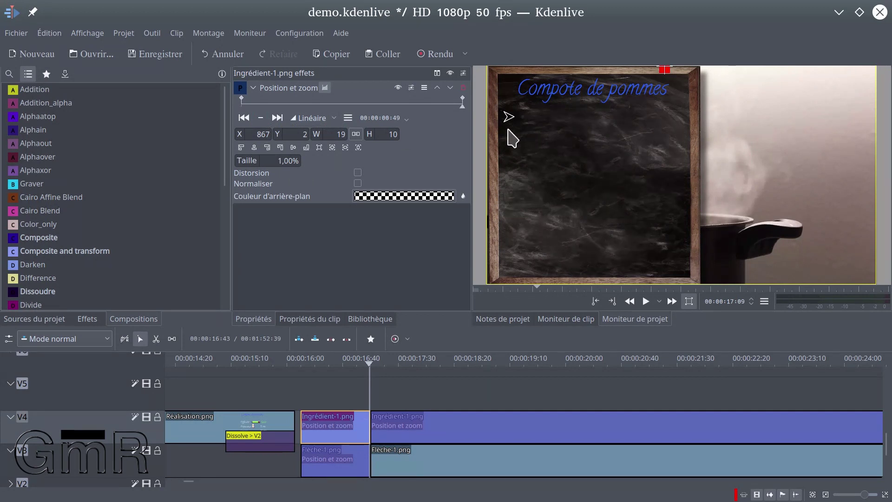
click(254, 147)
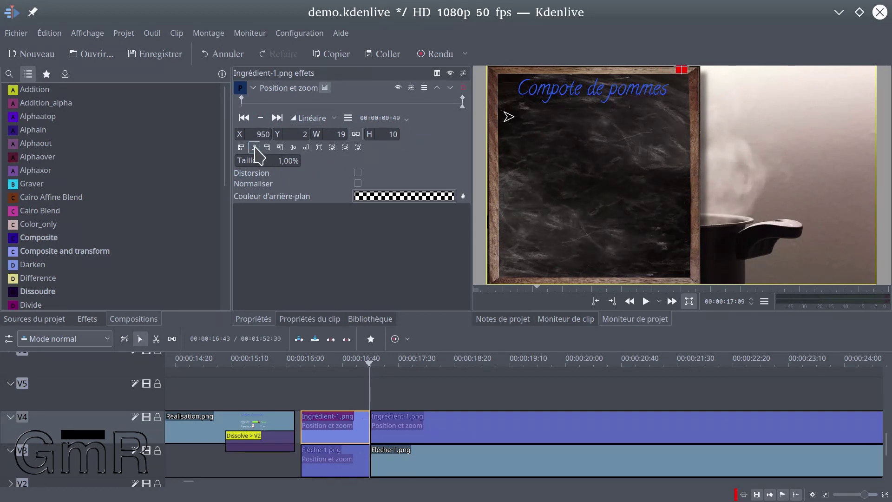
click(293, 148)
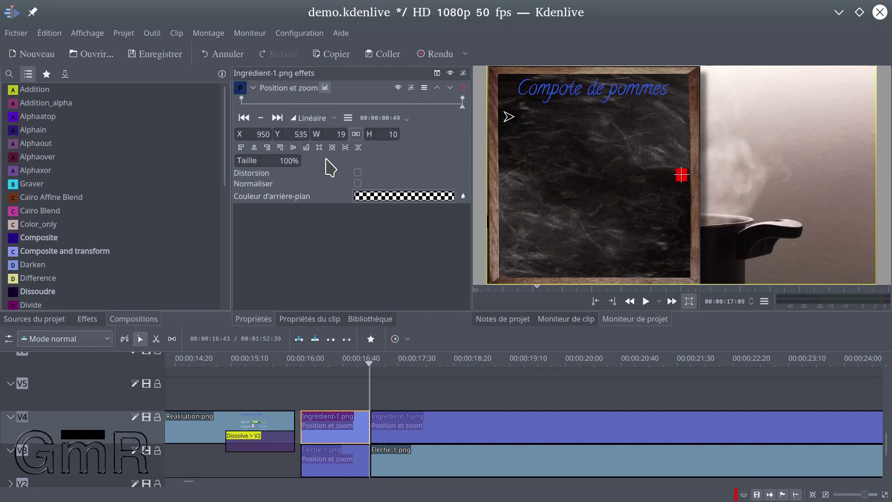
key(Return)
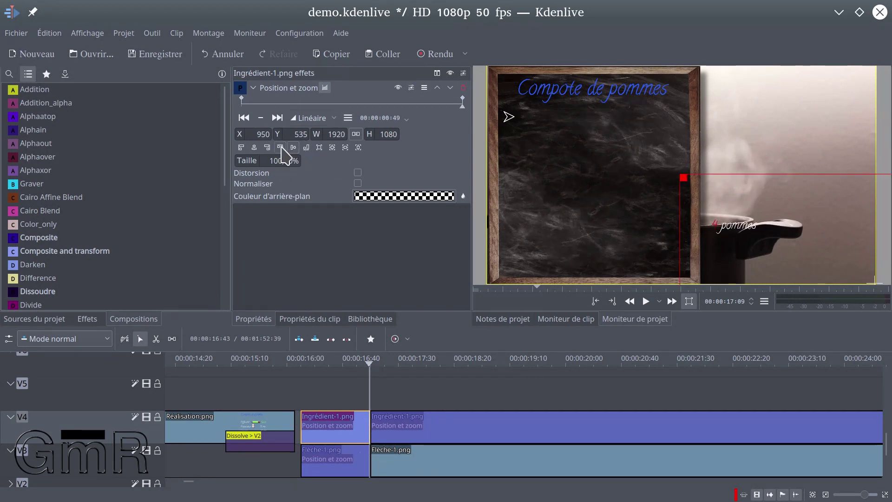
click(253, 148)
click(293, 147)
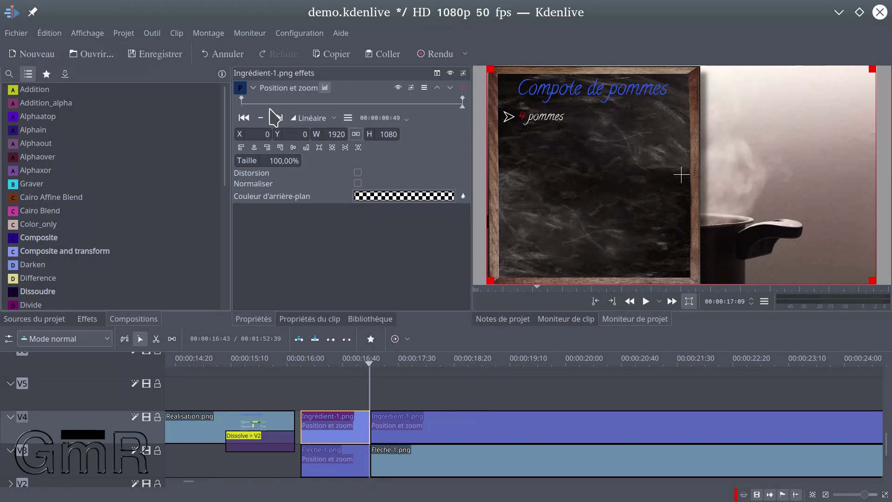
- Move the tiny image at the first keyframe onto the blackboard's right frame, at X 1040 and Y 286, and scrub through the animation
mouse_move(245, 103)
mouse_down()
mouse_move(479, 113)
mouse_move(419, 123)
mouse_move(244, 120)
mouse_up()
click(243, 118)
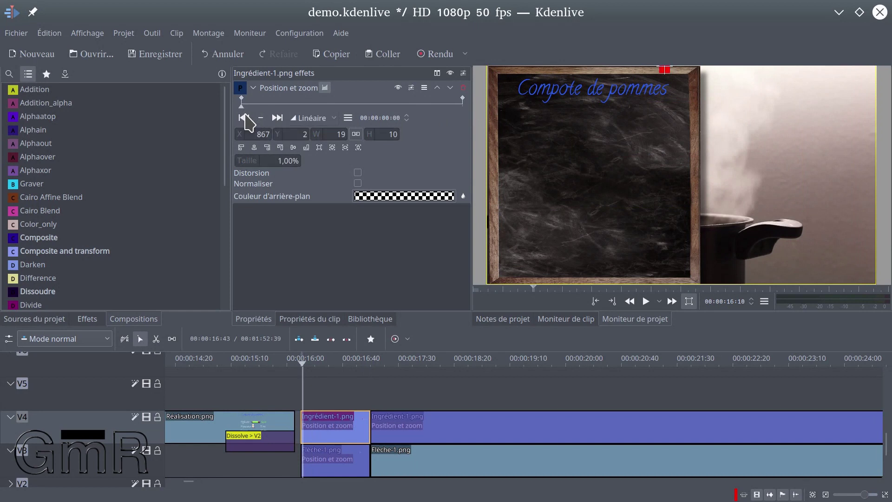
drag(648, 71, 696, 124)
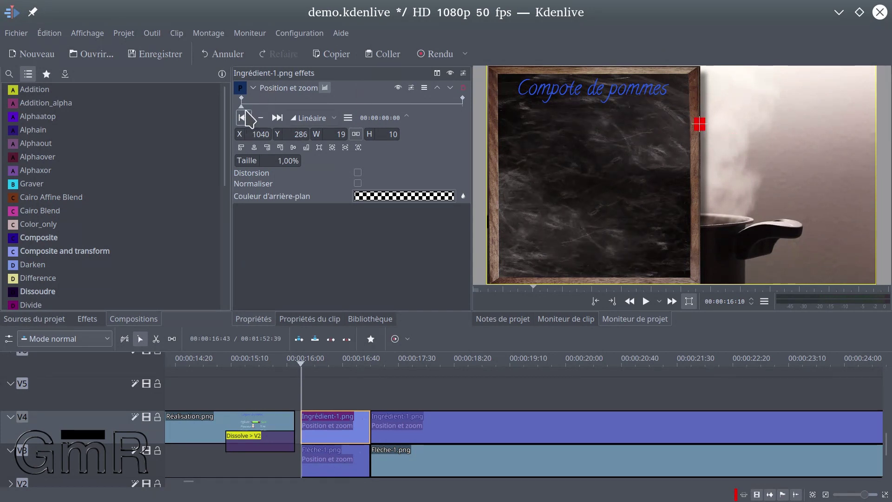
drag(242, 107, 314, 106)
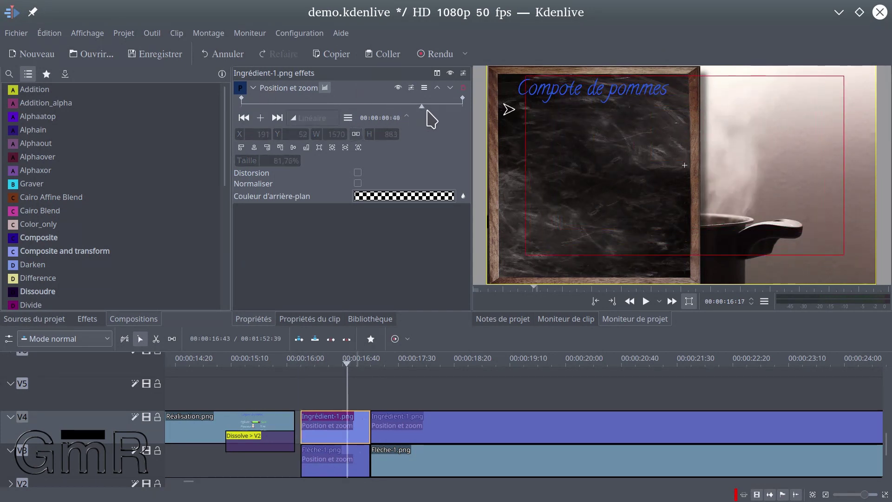
drag(373, 119, 462, 115)
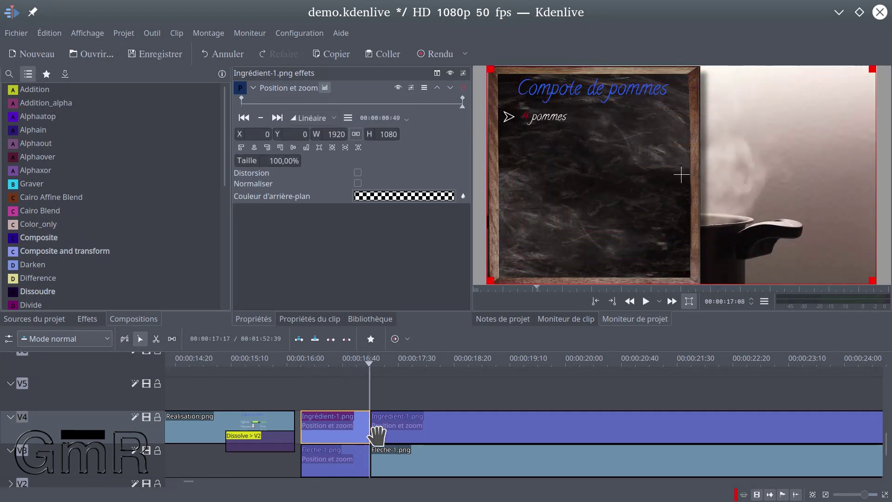
- Play the passage from the start of the short Ingrédient-1.png clip, pausing partway to check where the ingredient text comes in
click(305, 400)
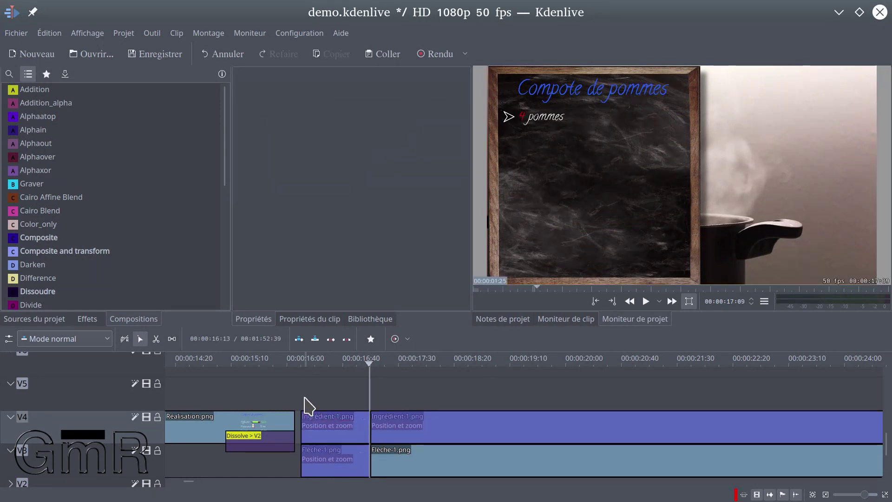
key(space)
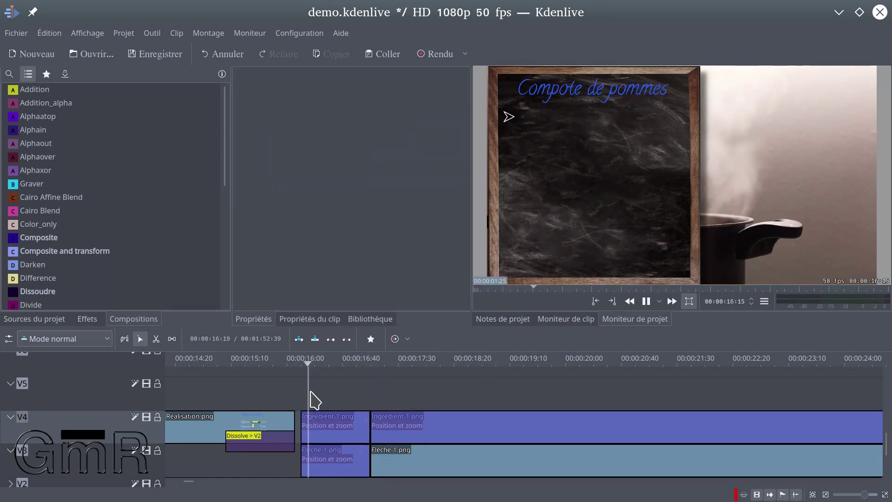
key(space)
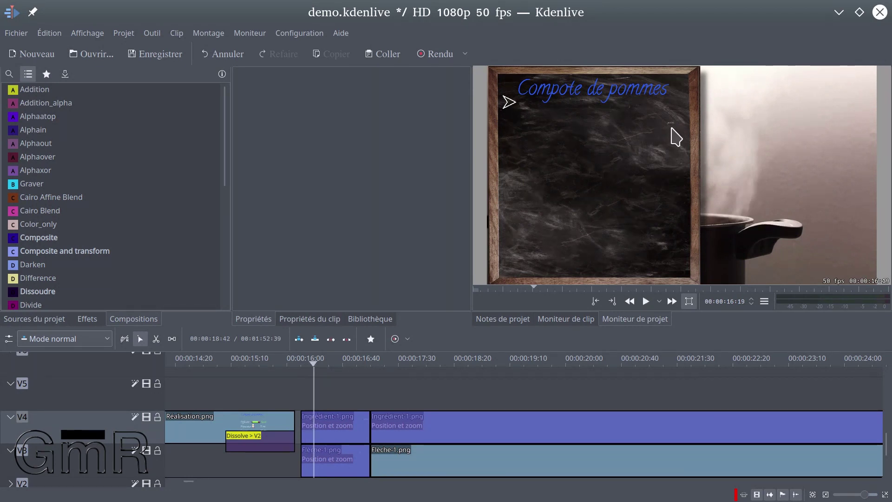
key(space)
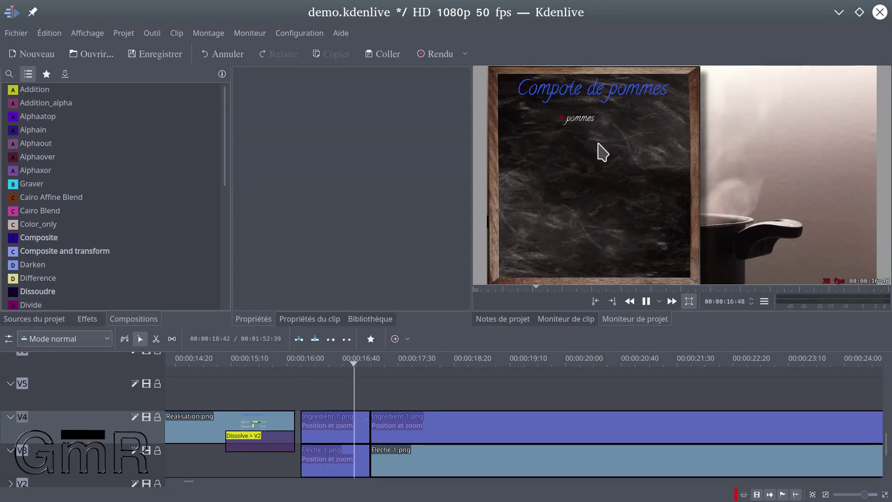
key(space)
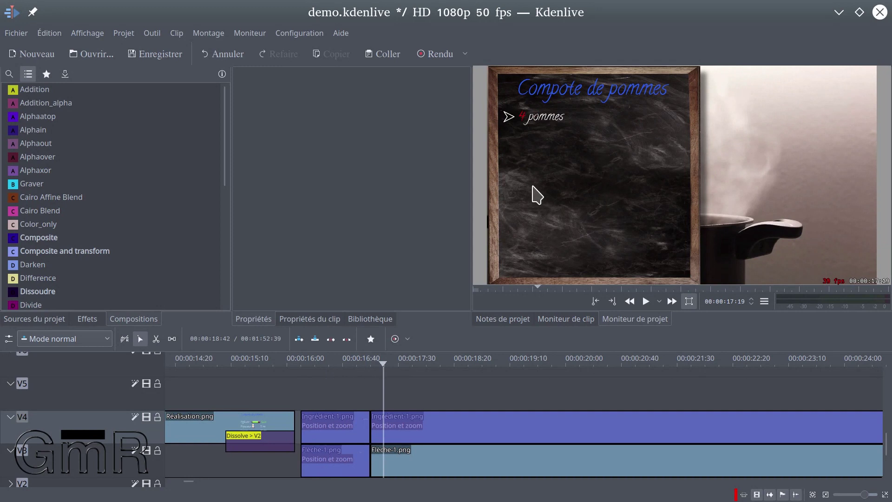
- Add an intermediate keyframe at 00:00:00:19 of the short Ingrédient-1.png clip with size 100%, centred vertically at X 636, Y 0
click(315, 423)
click(315, 402)
click(318, 424)
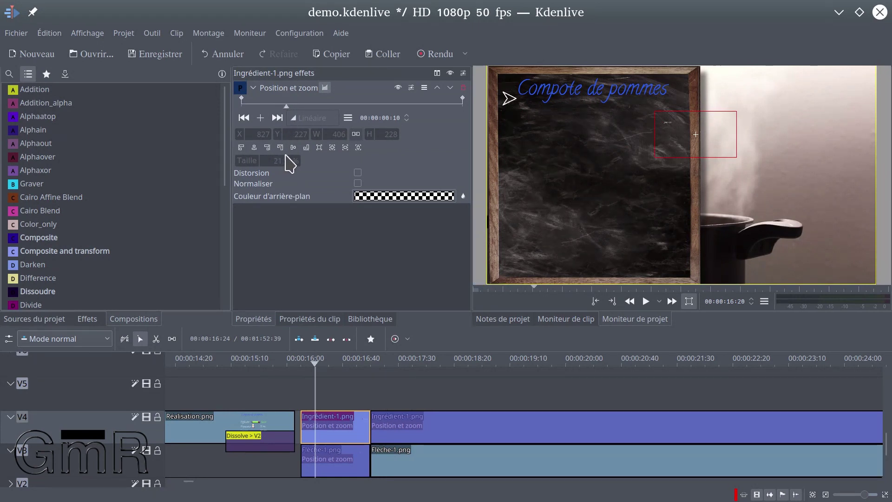
click(327, 105)
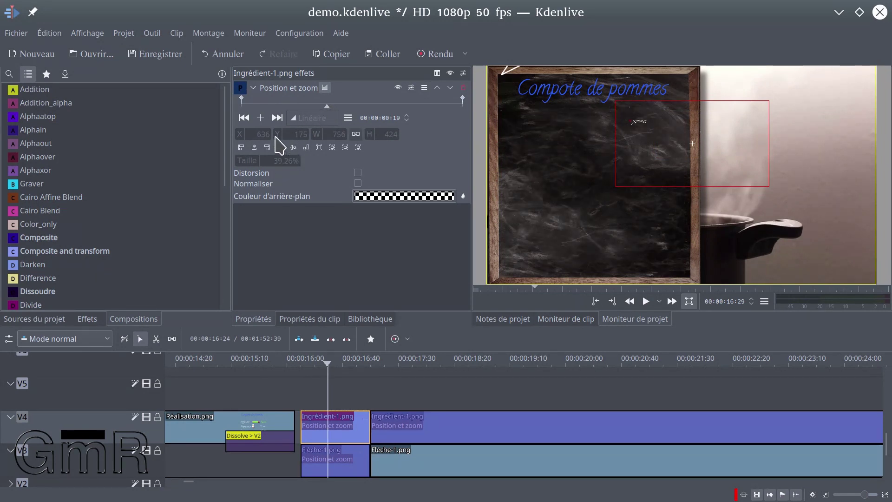
click(261, 118)
drag(270, 160, 314, 161)
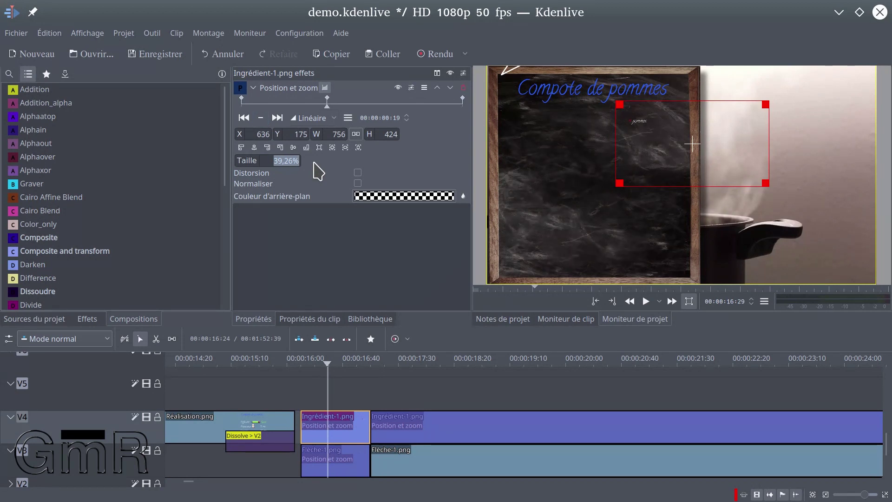
key(Return)
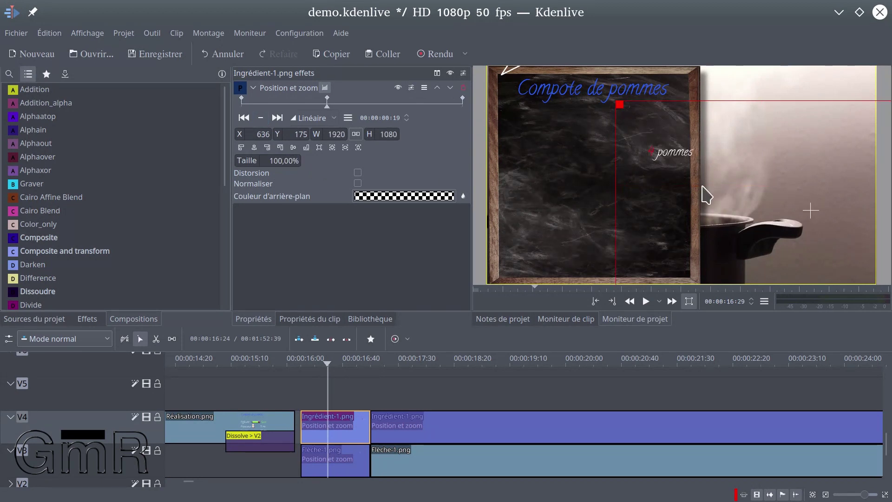
click(293, 147)
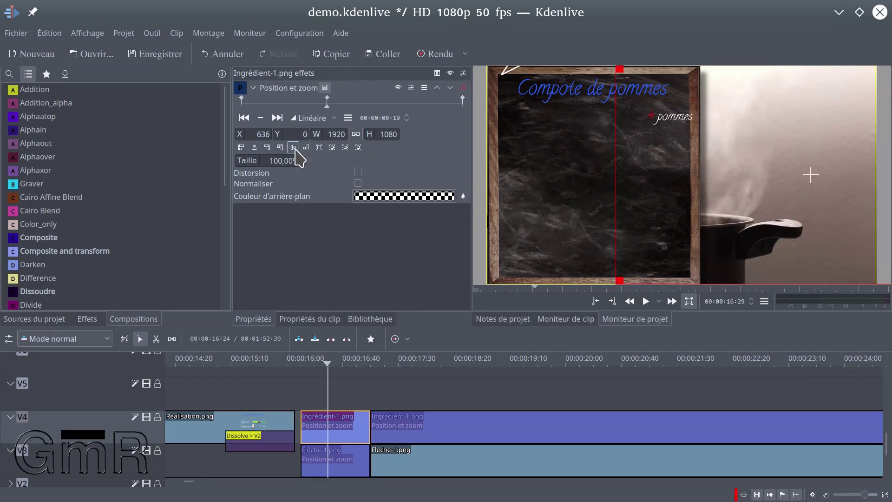
- Replay the ingredient animation and raise the first keyframe's image slightly, to X 1036 and Y 259
click(302, 382)
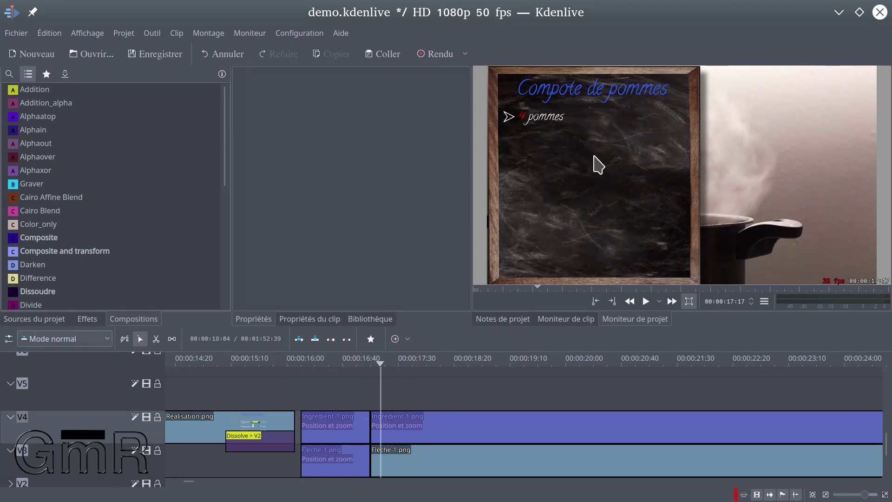
click(342, 433)
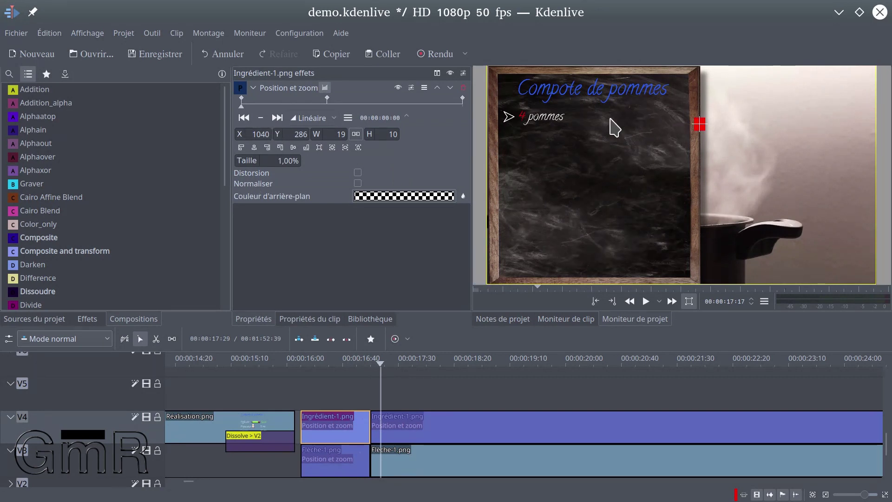
drag(699, 124, 699, 118)
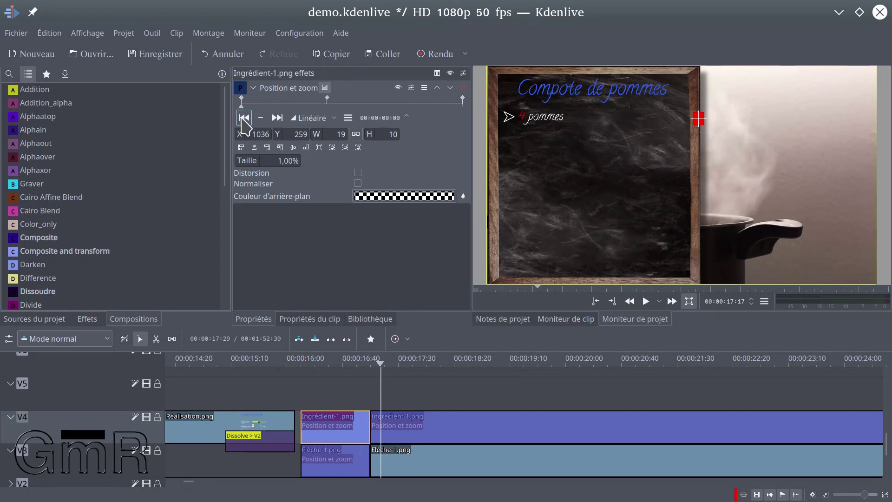
- Set the image size at the intermediate keyframe, 00:00:00:19, to 1% and replay the clip from its start
click(327, 99)
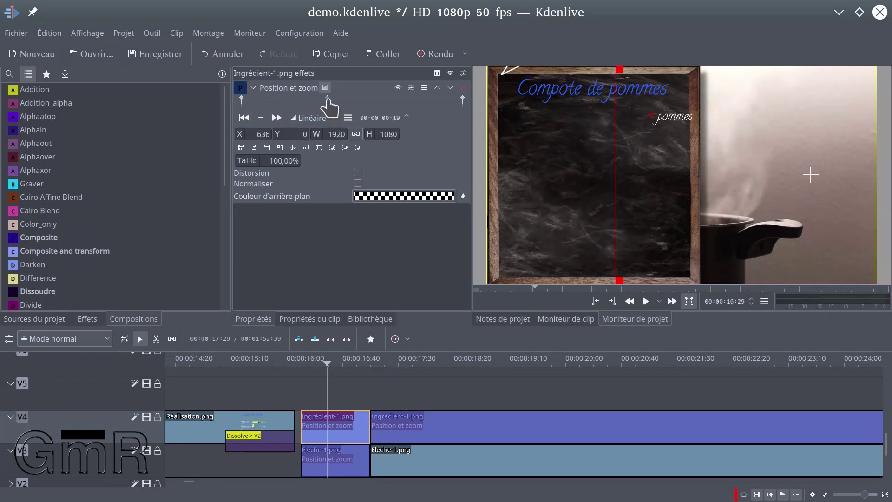
drag(265, 160, 313, 163)
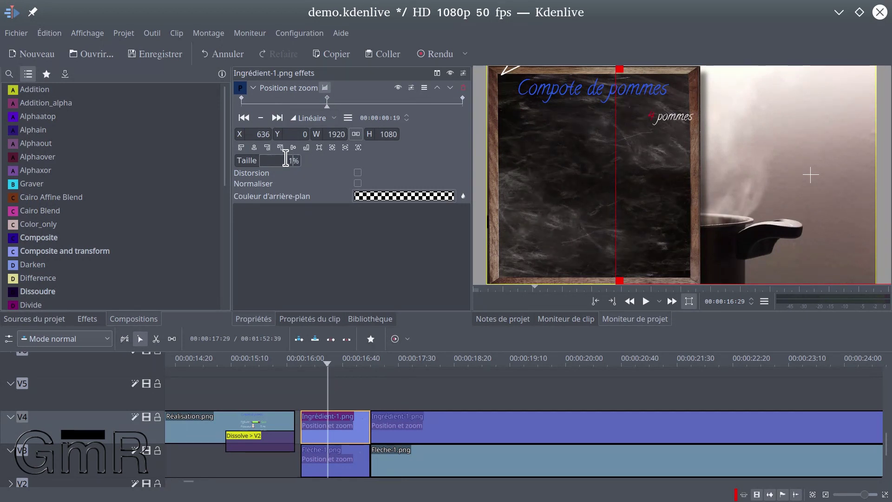
key(Return)
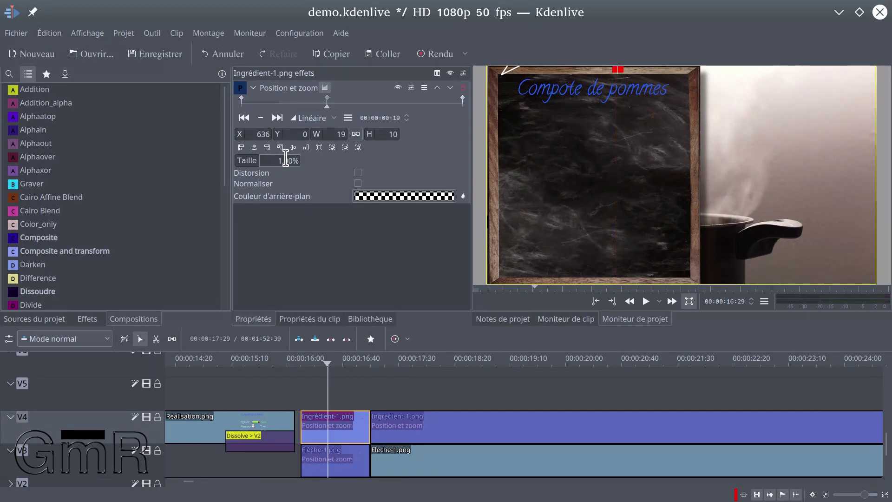
click(300, 413)
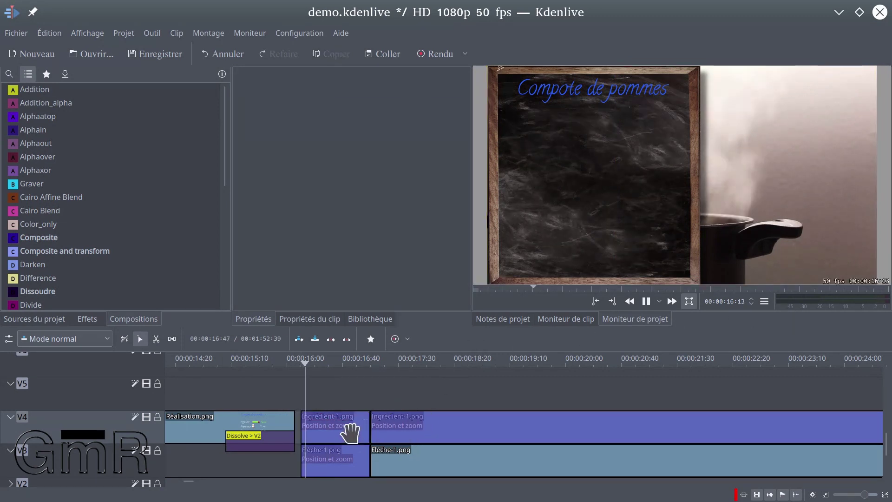
- Copy the short animated Ingrédient-1.png clip on V4
click(348, 429)
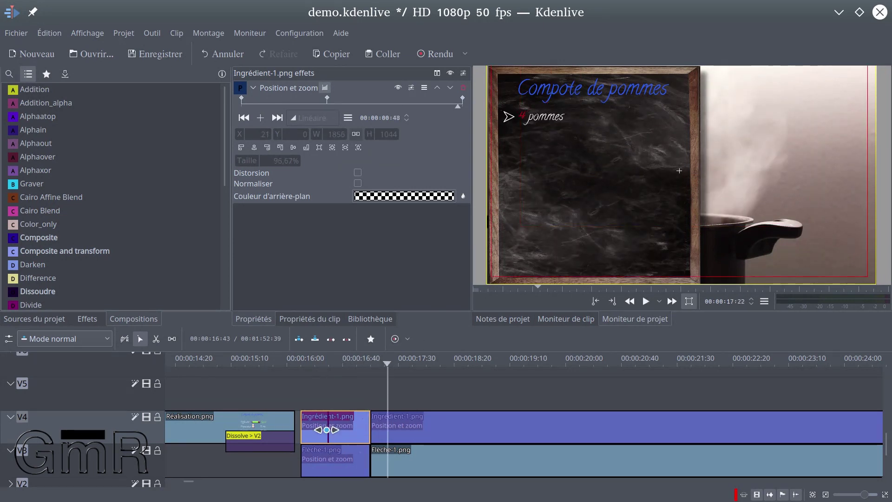
right_click(338, 427)
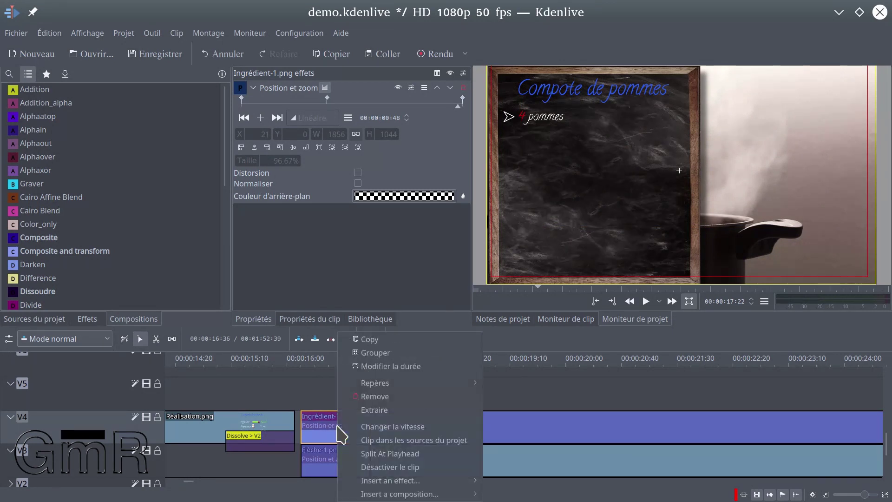
click(364, 339)
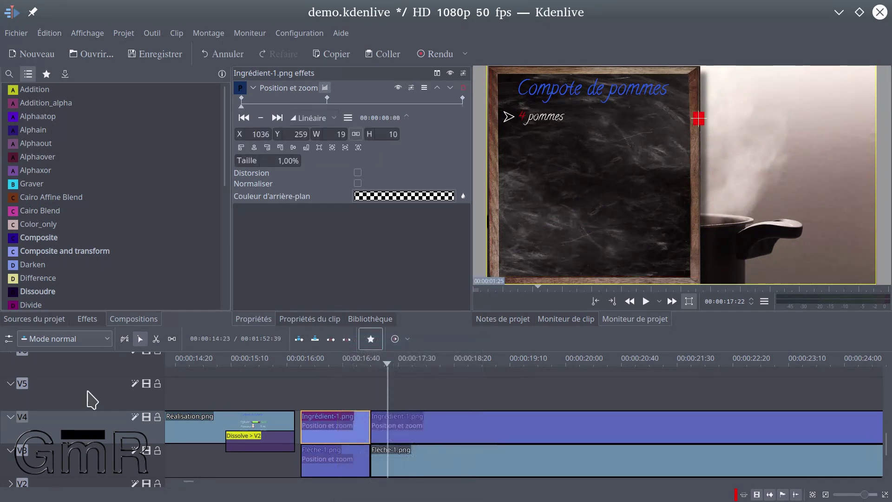
scroll(106, 408, down, 3)
scroll(106, 409, up, 5)
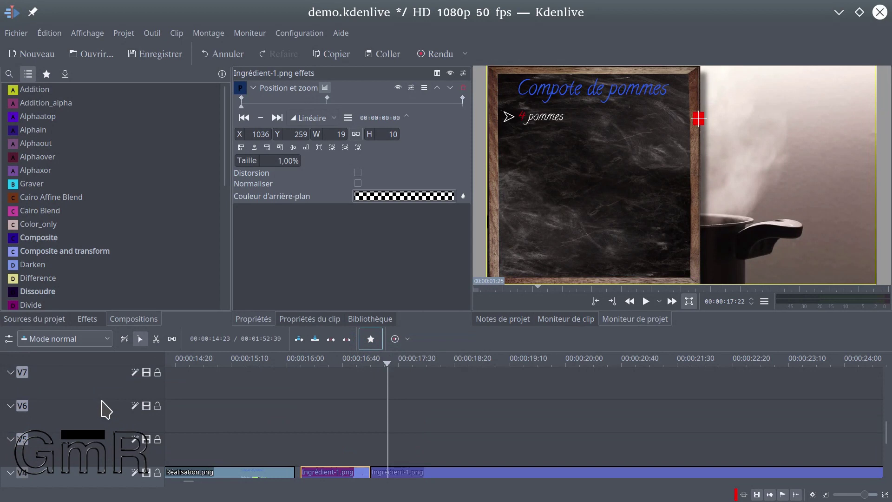
scroll(106, 409, down, 4)
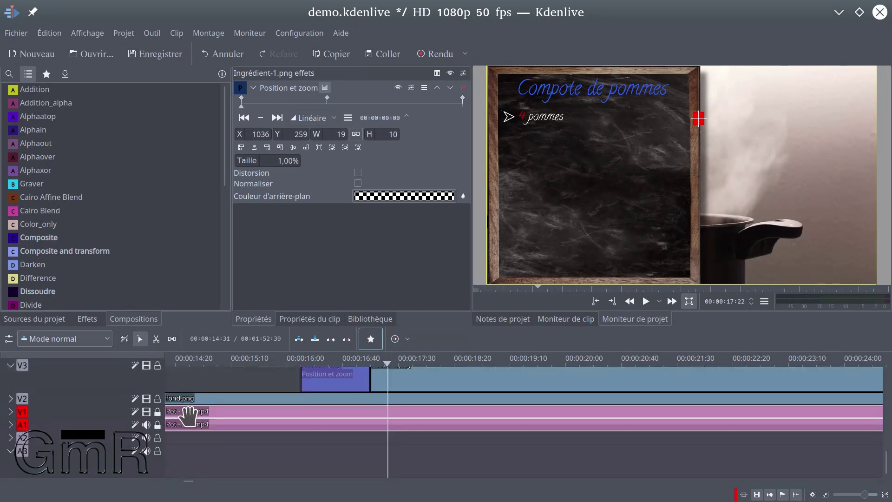
- Enlarge the timeline area and collapse tracks V3 and V4 to reach the second ingredient's clips
scroll(125, 426, up, 1)
scroll(448, 428, down, 3)
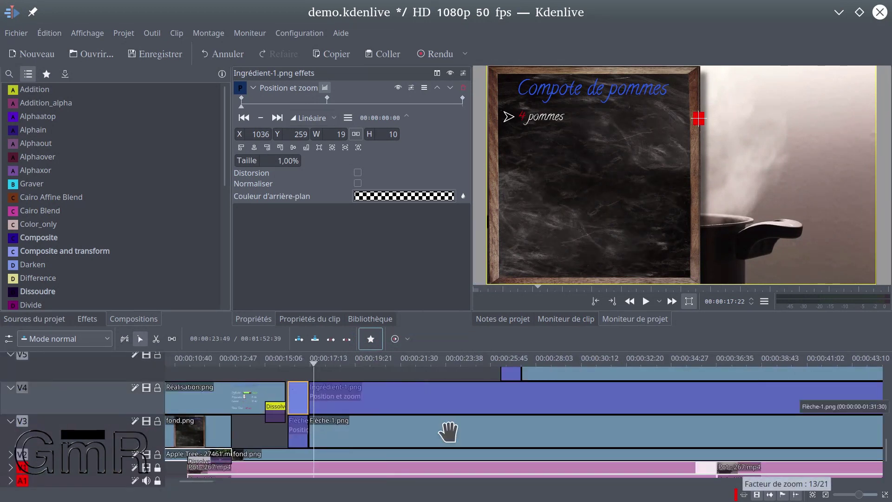
scroll(446, 429, left, 2)
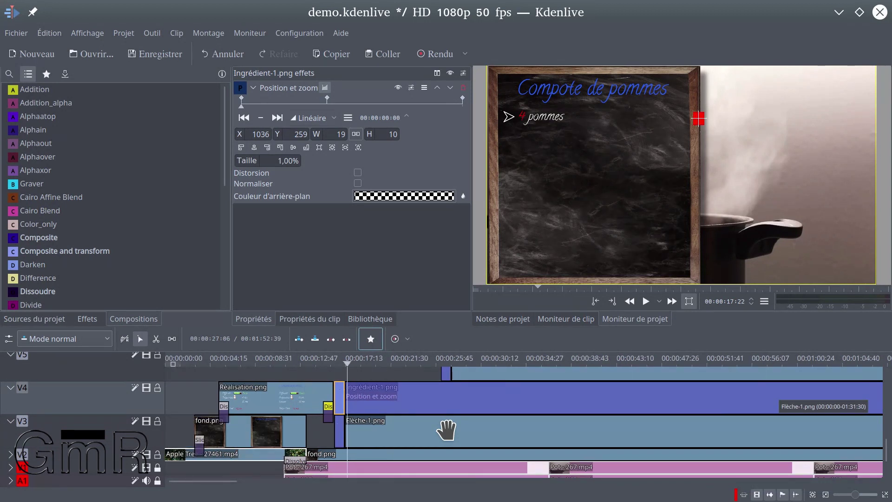
drag(508, 325, 504, 246)
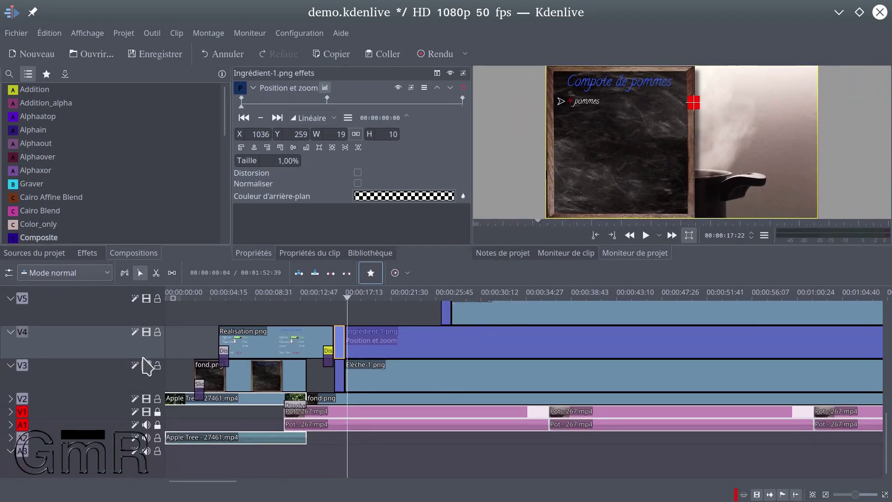
click(10, 369)
click(10, 353)
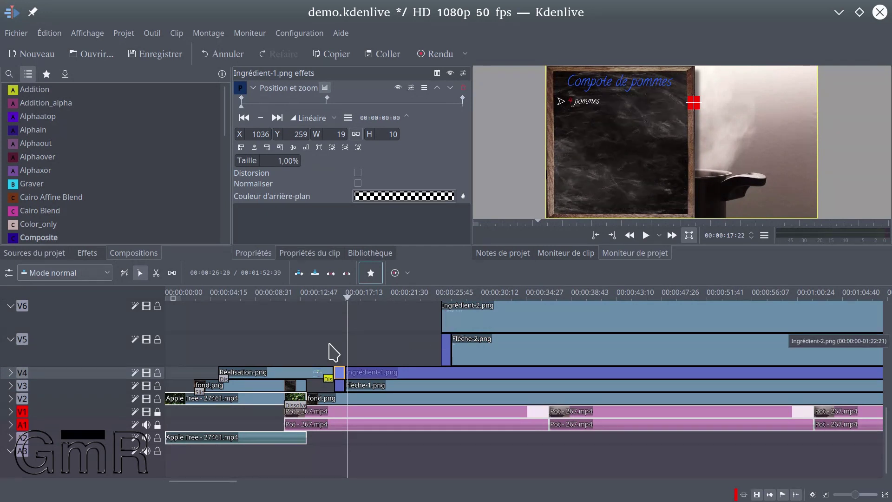
- Split the Ingrédient-2.png clip on V6 at 00:00:27:20, level with the end of the short animated Flèche-2.png clip
scroll(107, 353, up, 2)
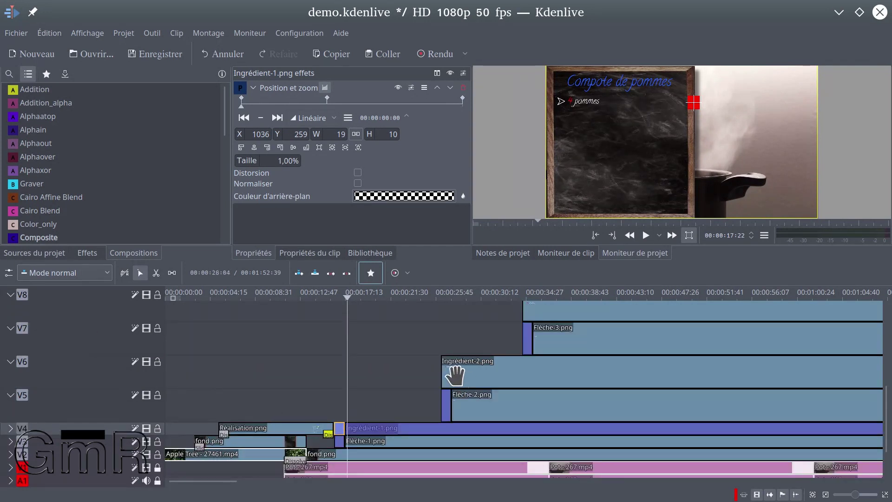
scroll(455, 375, up, 5)
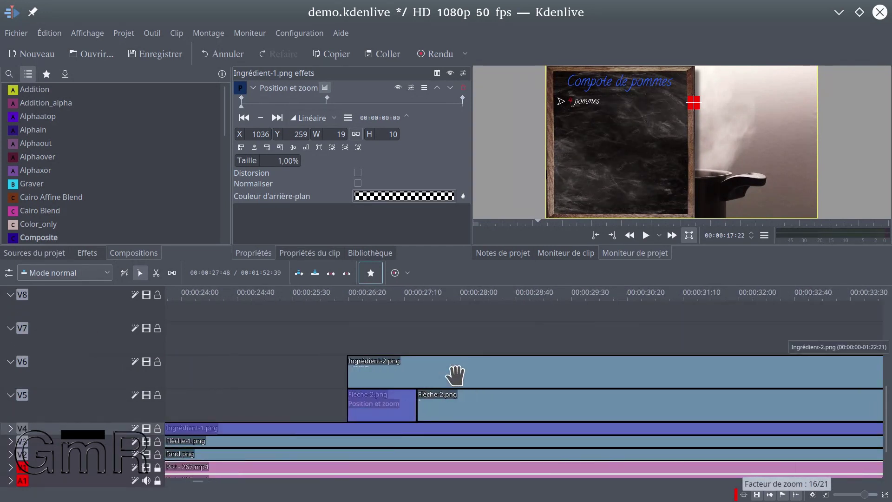
click(389, 372)
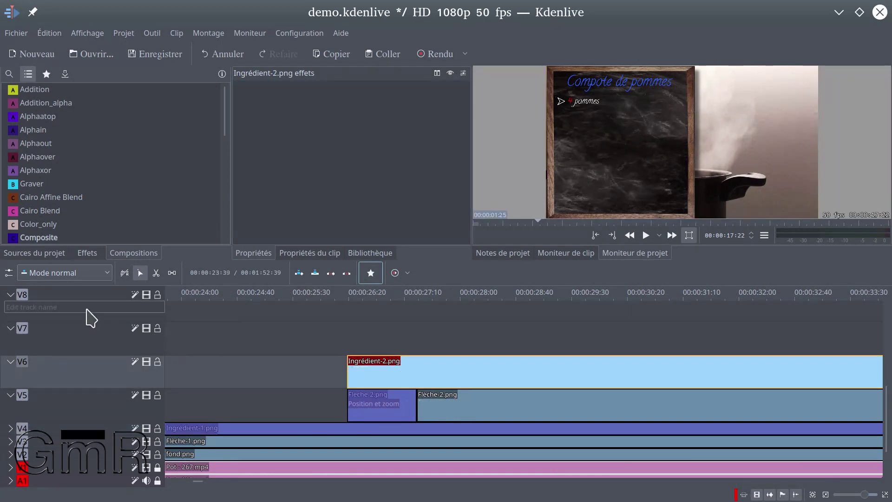
click(156, 272)
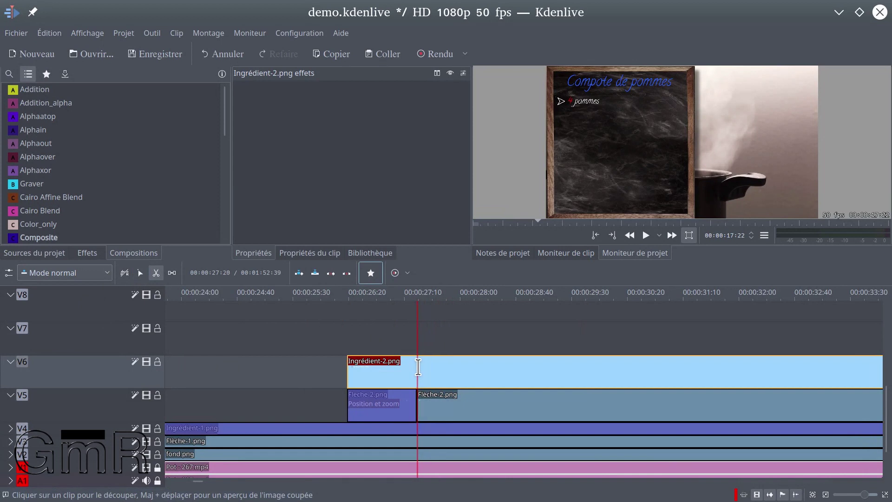
click(418, 367)
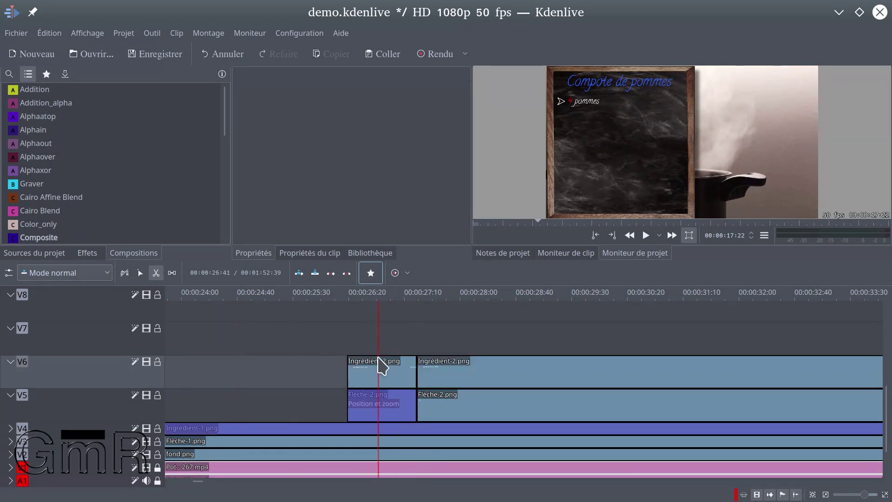
- Paste the copied Position and Zoom effect onto the short first part of Ingrédient-2.png on V6
right_click(385, 369)
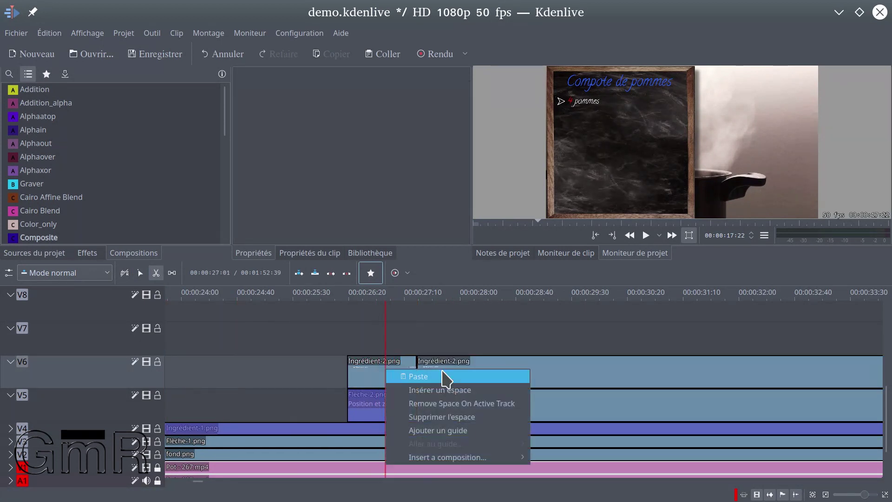
click(140, 274)
click(140, 274)
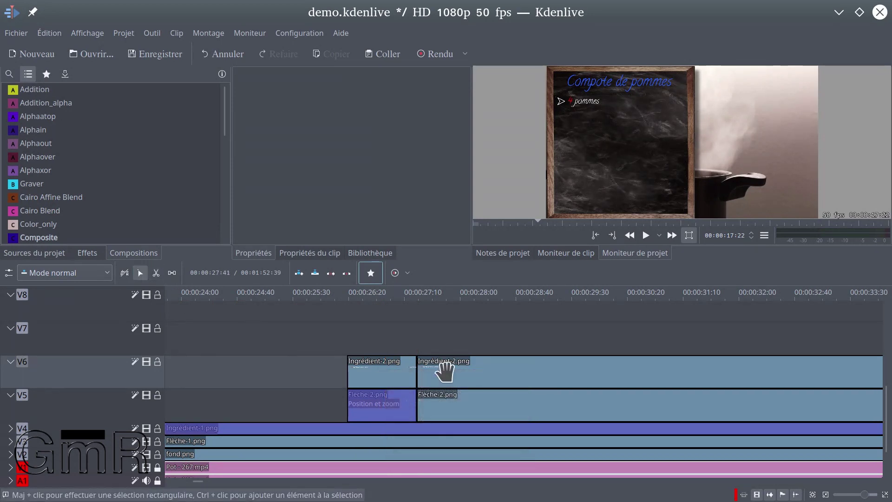
click(389, 372)
right_click(392, 376)
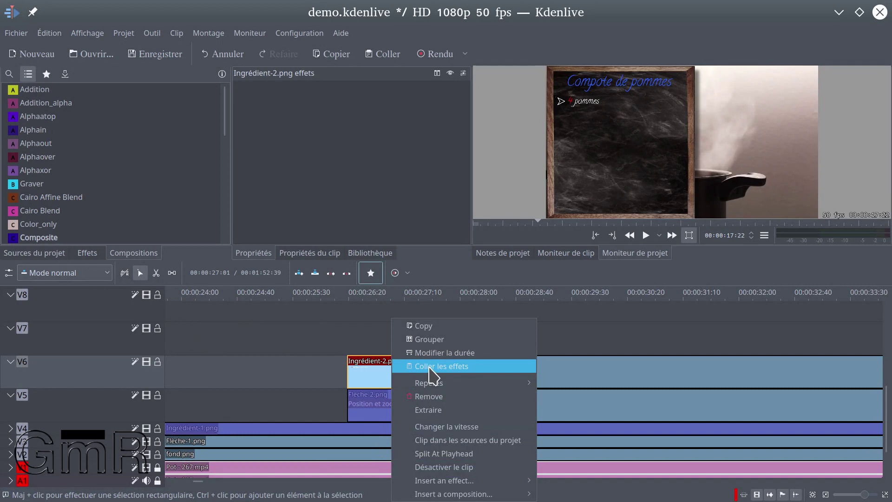
click(429, 366)
- Play the second ingredient's animation from just before its start, save the project, and select the short Ingrédient-2.png clip
click(342, 356)
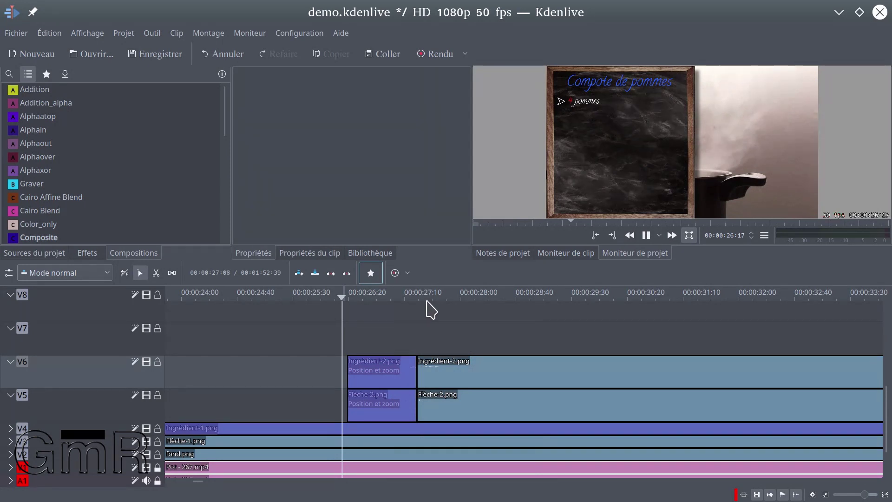
click(161, 54)
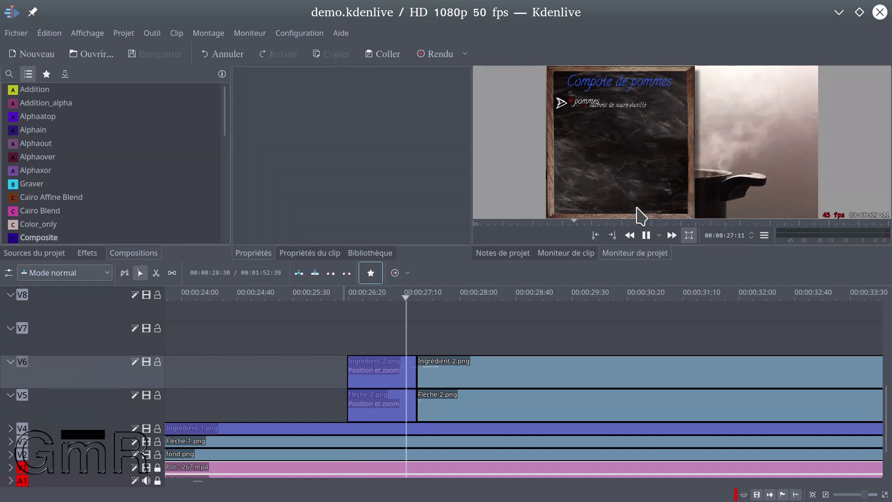
key(space)
key(Right)
click(624, 207)
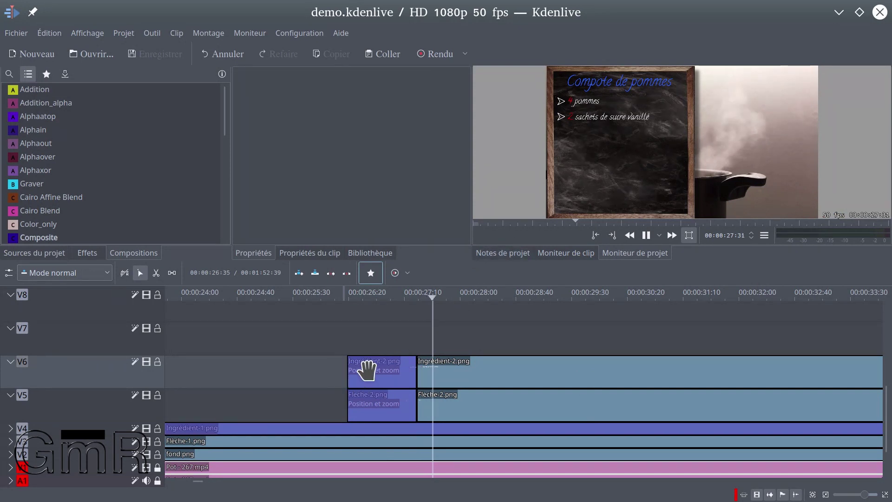
click(361, 374)
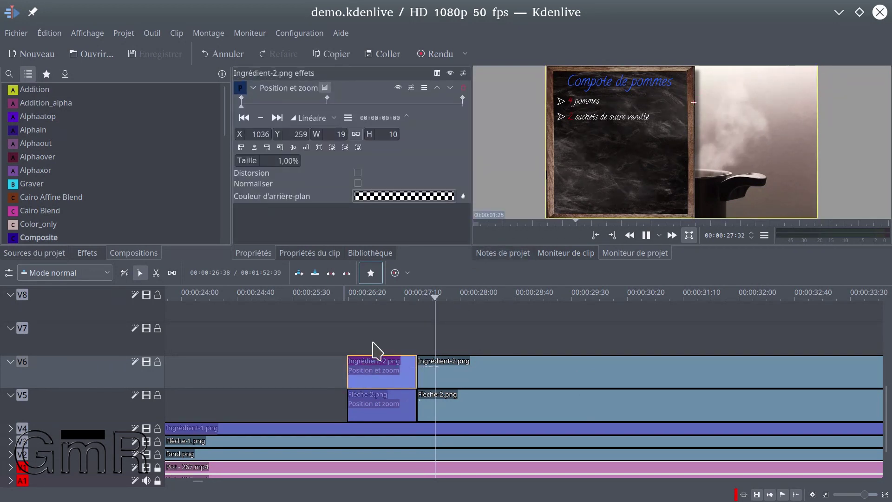
key(space)
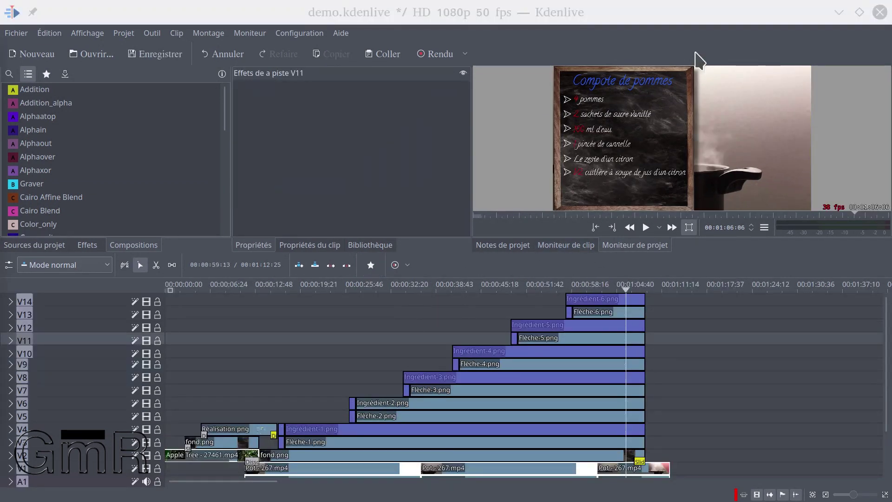
- Preview the board's exit from 00:01:07:13 and select the Slide composition at the end of fond.png on V2
click(635, 292)
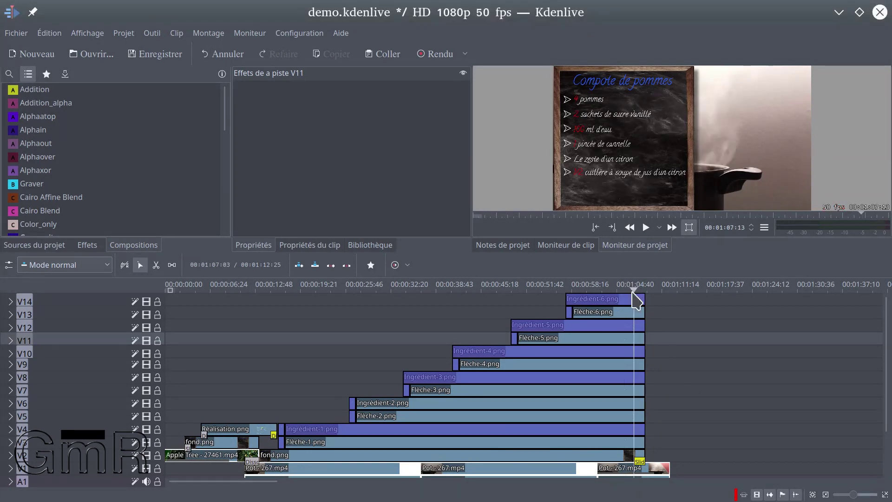
key(space)
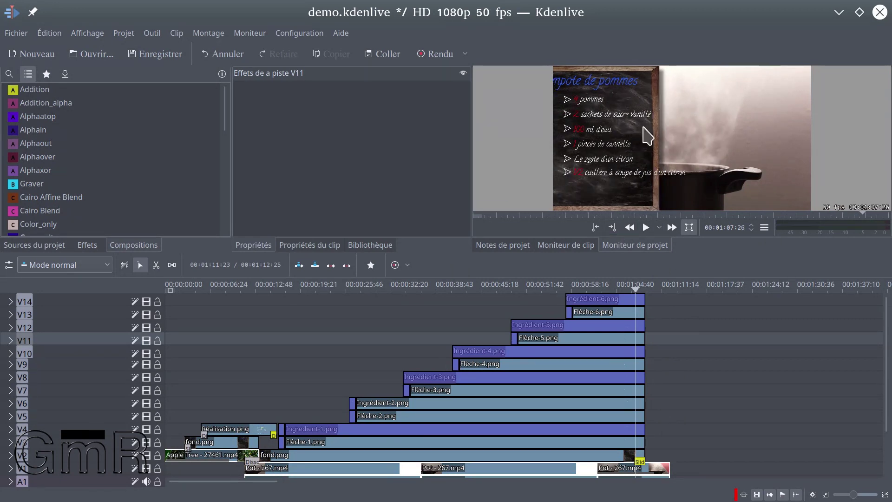
click(640, 461)
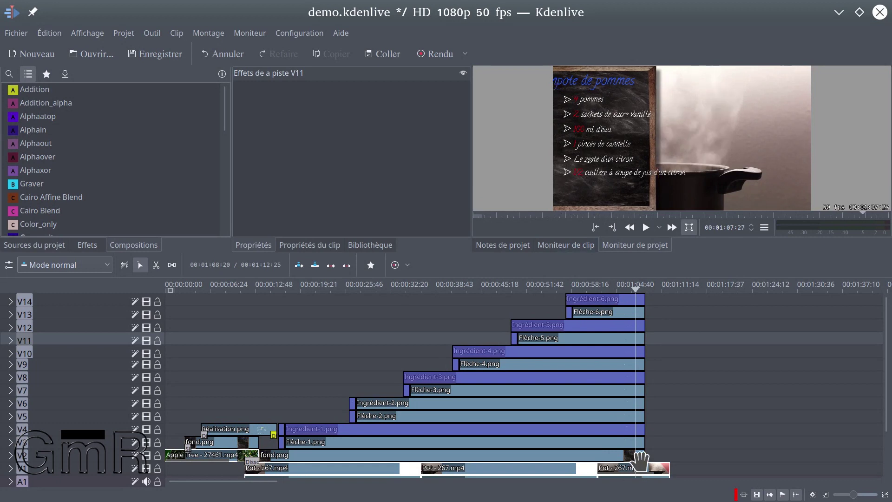
ctrl+scroll(688, 460, up, 1)
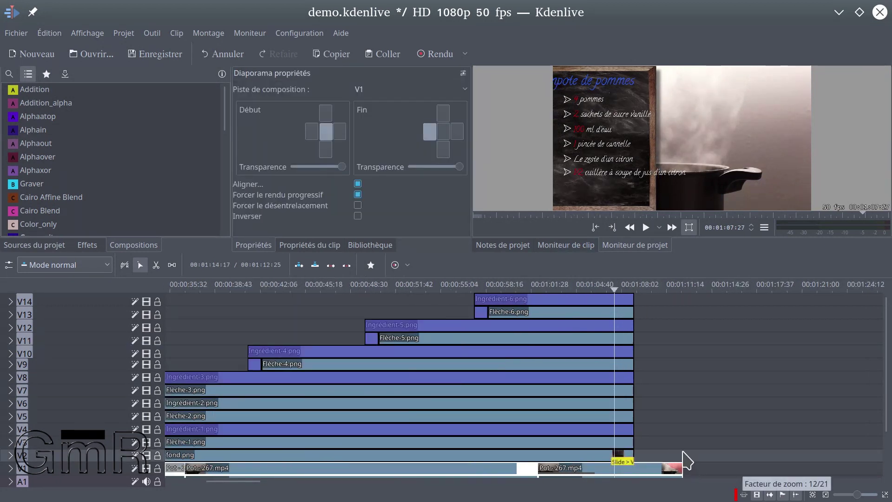
ctrl+scroll(688, 460, up, 1)
ctrl+scroll(688, 460, up, 1)
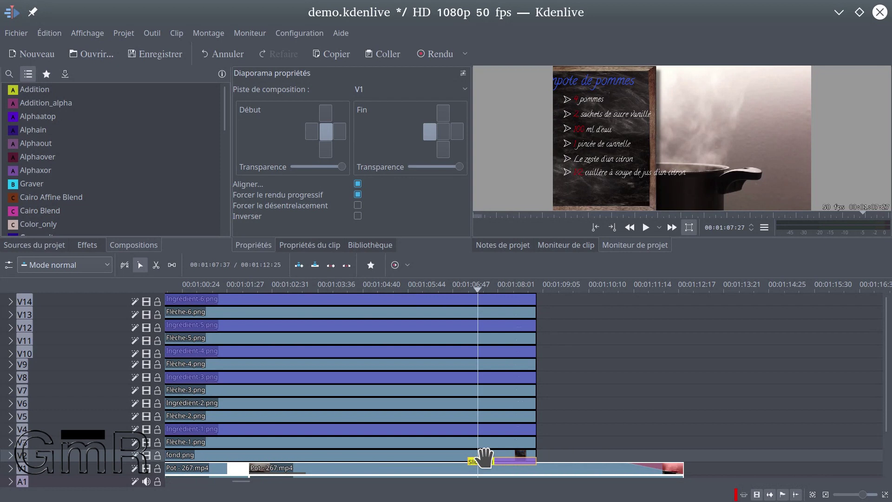
- Paste copies of the Slide composition and align them with the original at the clip ends on V3, V4 and V5
click(493, 442)
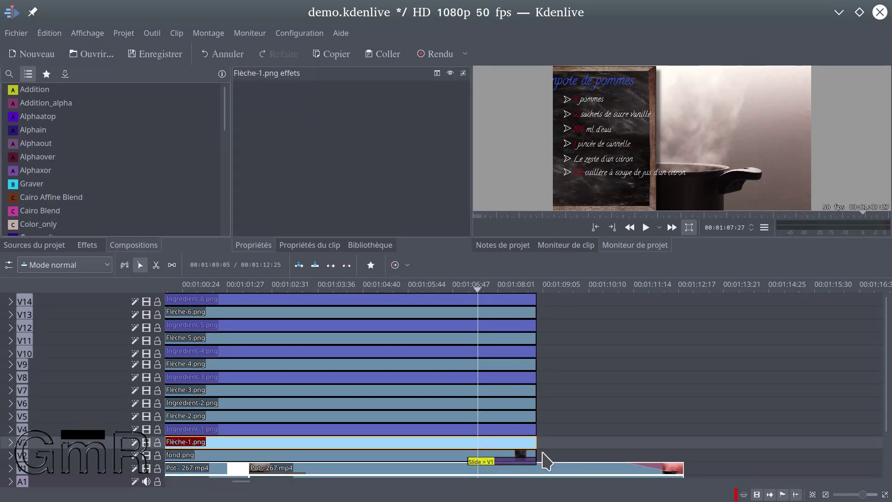
key(ctrl+v)
drag(568, 460, 491, 452)
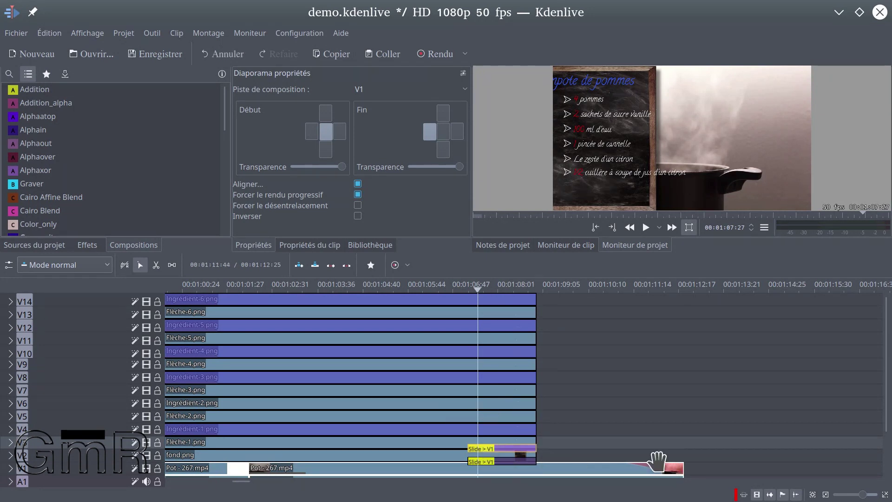
key(ctrl+v)
drag(714, 461, 519, 445)
key(ctrl+v)
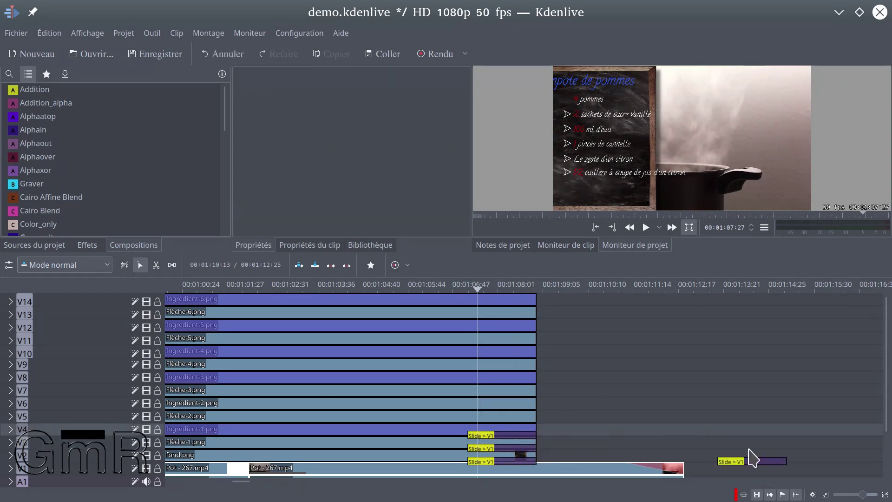
drag(731, 462, 515, 426)
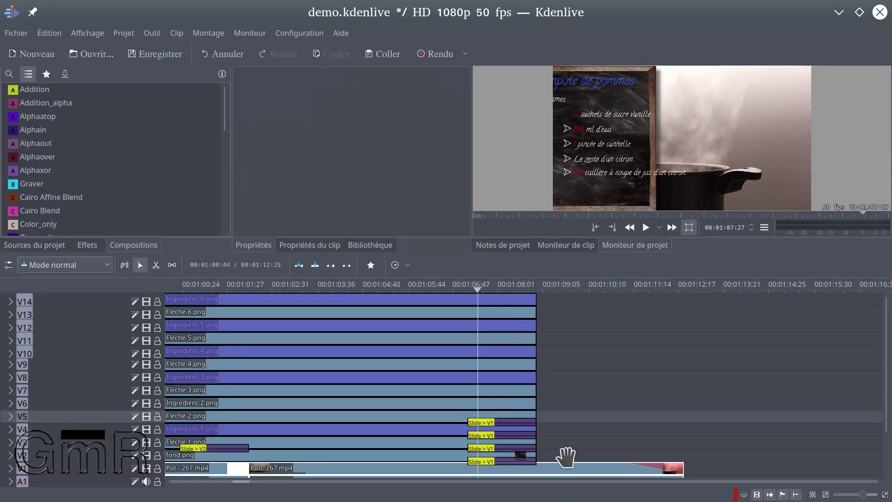
- Place another Slide composition copy at the end of Ingrédient-2.png on V6 and set its composition track to V1
drag(218, 449, 502, 417)
click(611, 446)
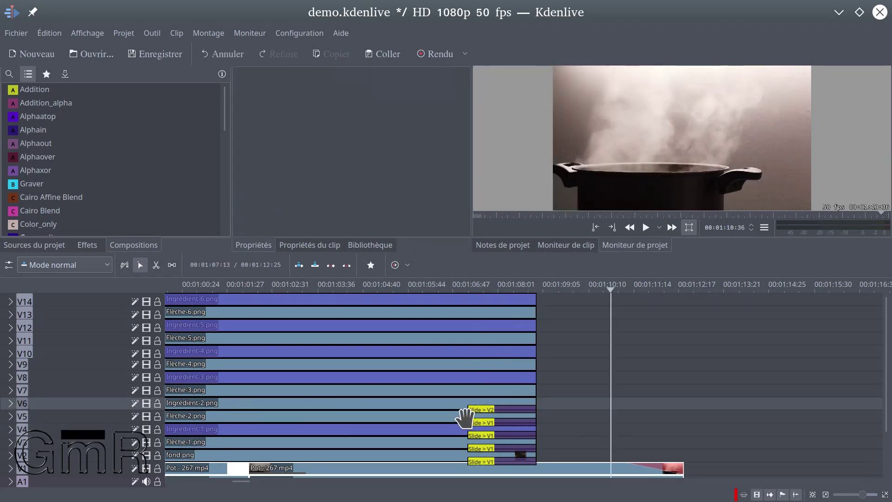
click(485, 415)
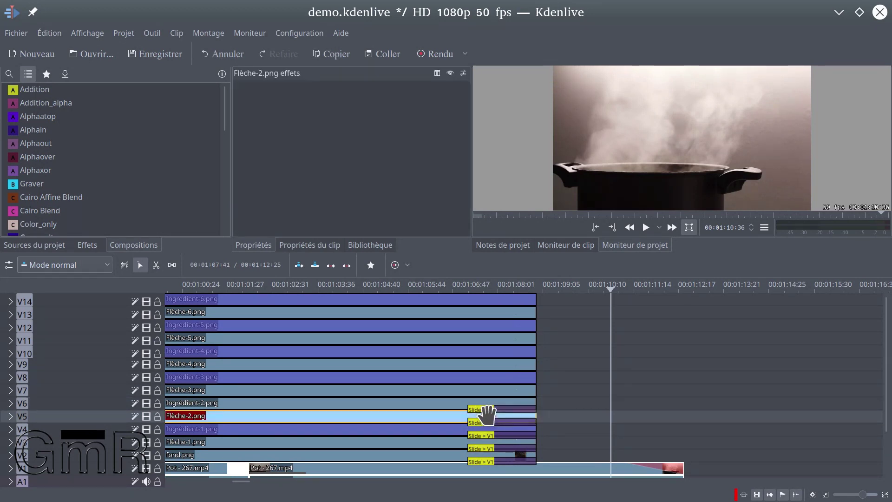
click(482, 409)
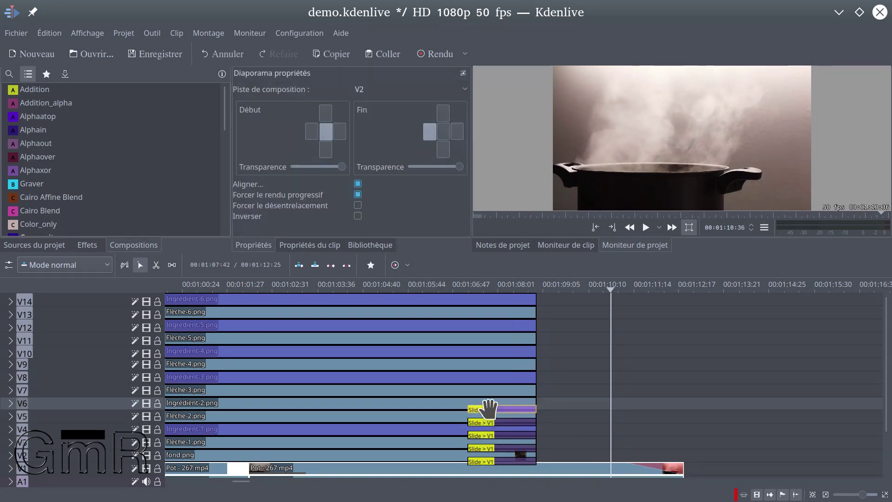
click(463, 90)
click(395, 173)
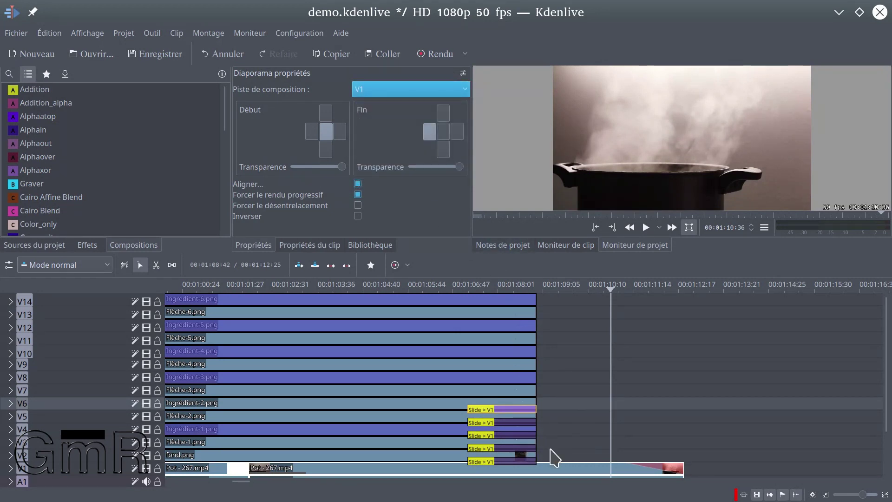
- Place a Slide composition copy at the end of Flèche-3.png on V7 and set its composition track to V1
drag(583, 445, 498, 398)
click(429, 90)
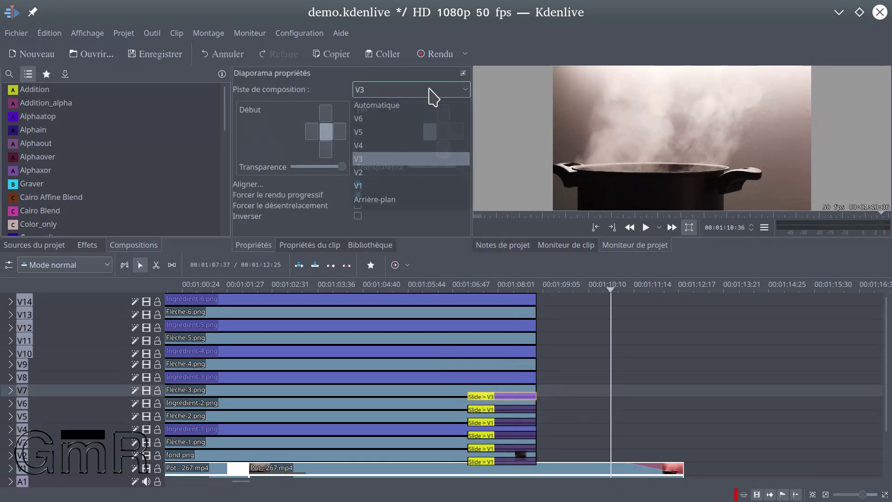
click(361, 187)
click(594, 469)
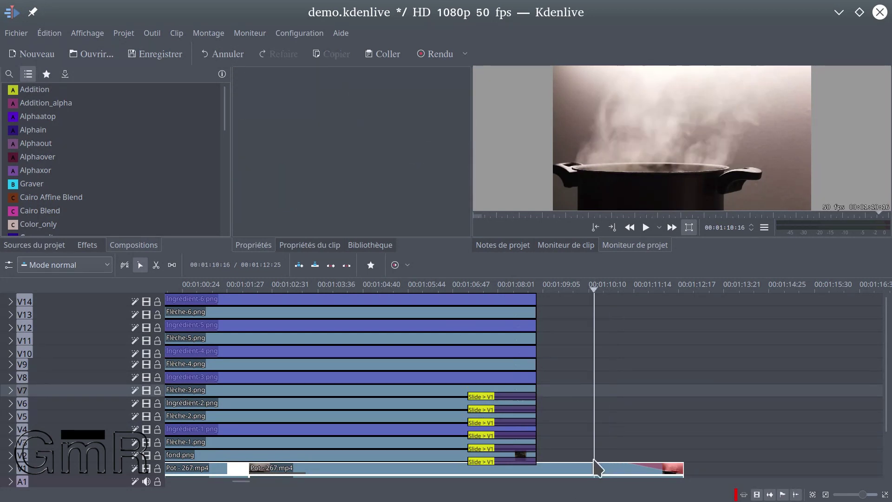
- Play the slide-out of the board and the first ingredients, then advance frame by frame to check their movement
click(478, 362)
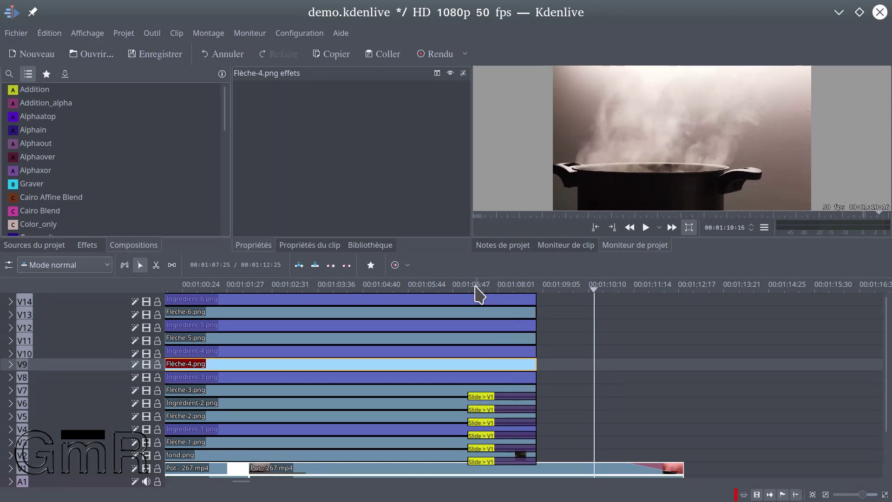
click(479, 288)
key(space)
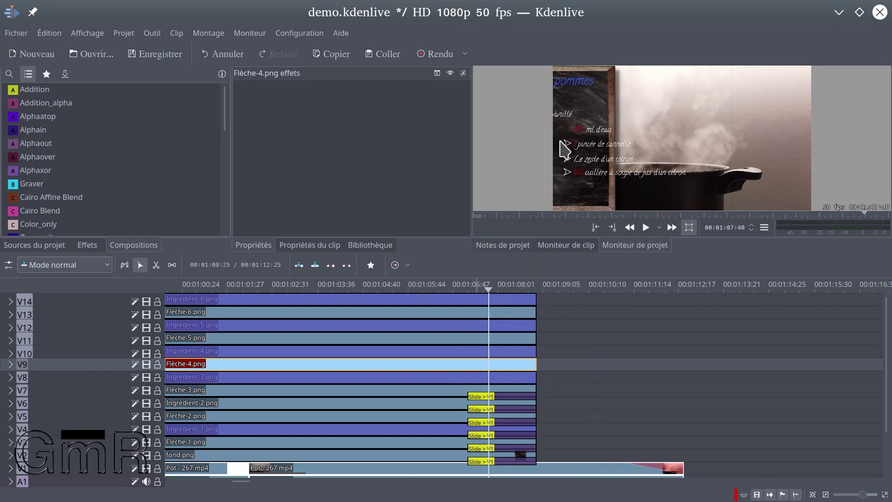
key(Right)
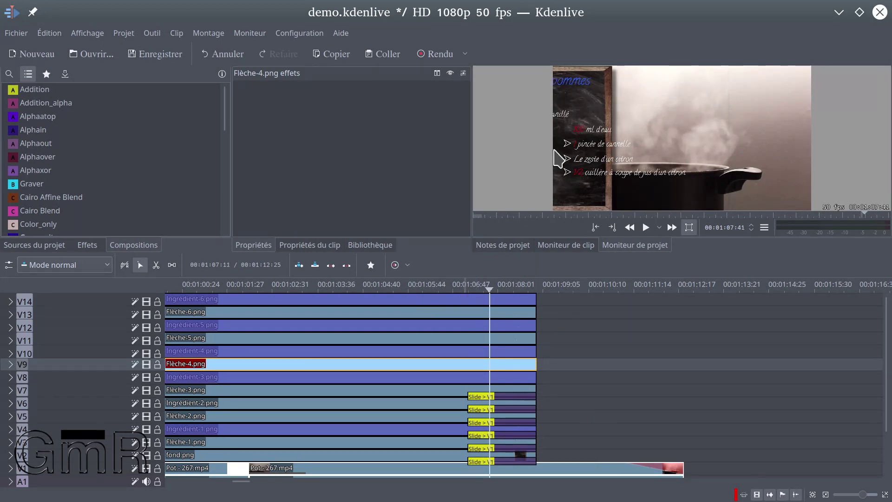
- Replay the slide-out from 00:01:07:11, just before the Slide compositions, and save the project
click(461, 291)
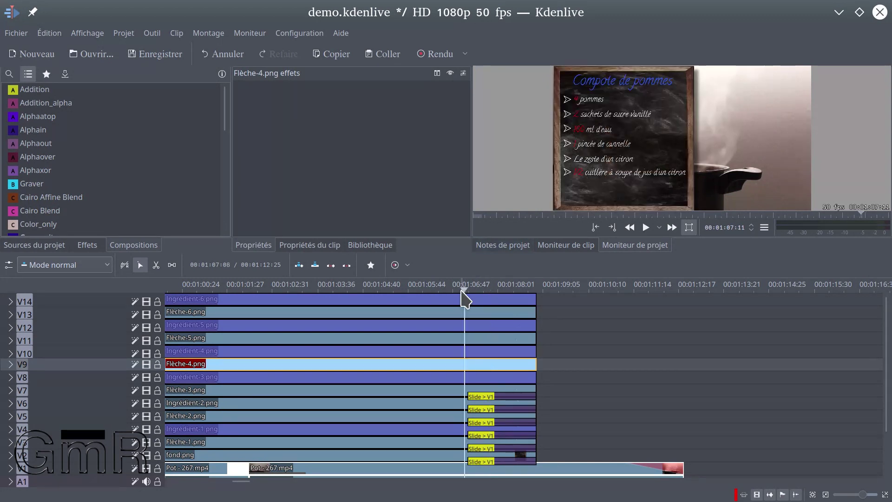
key(space)
key(space)
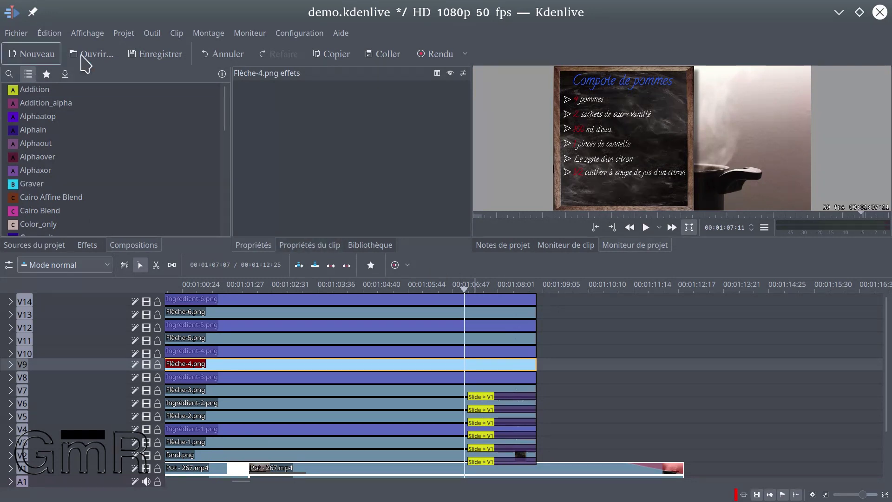
click(139, 54)
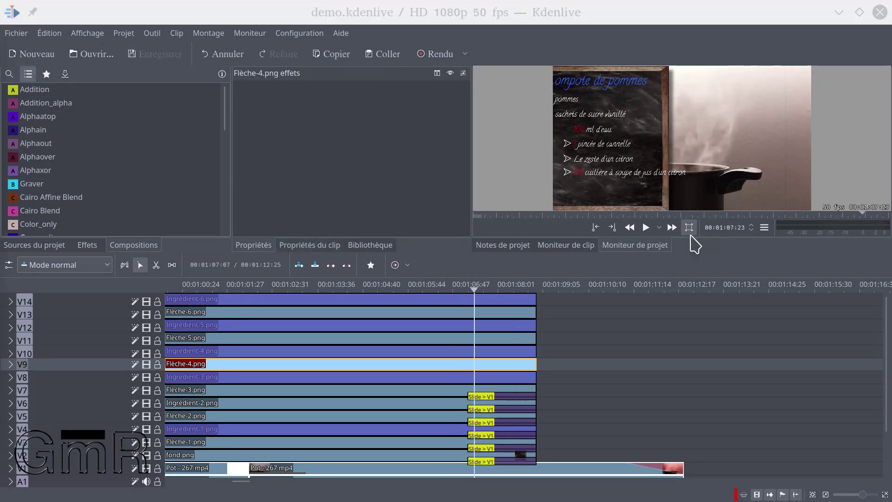
click(645, 227)
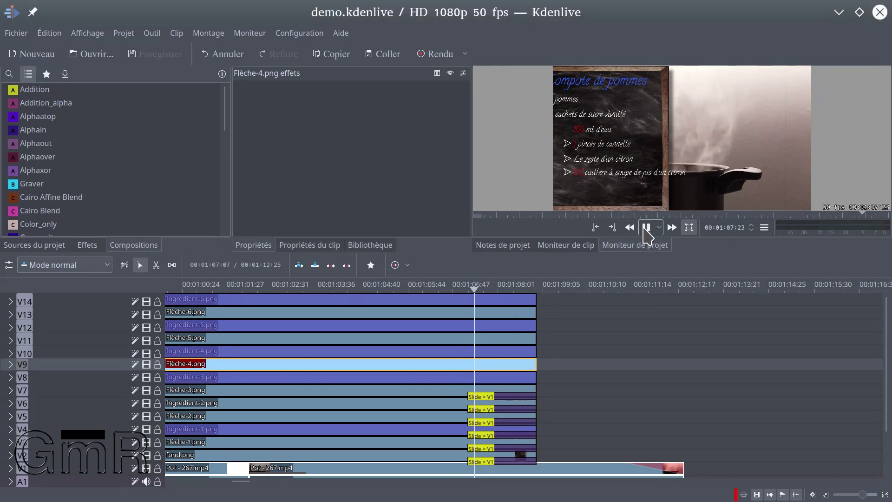